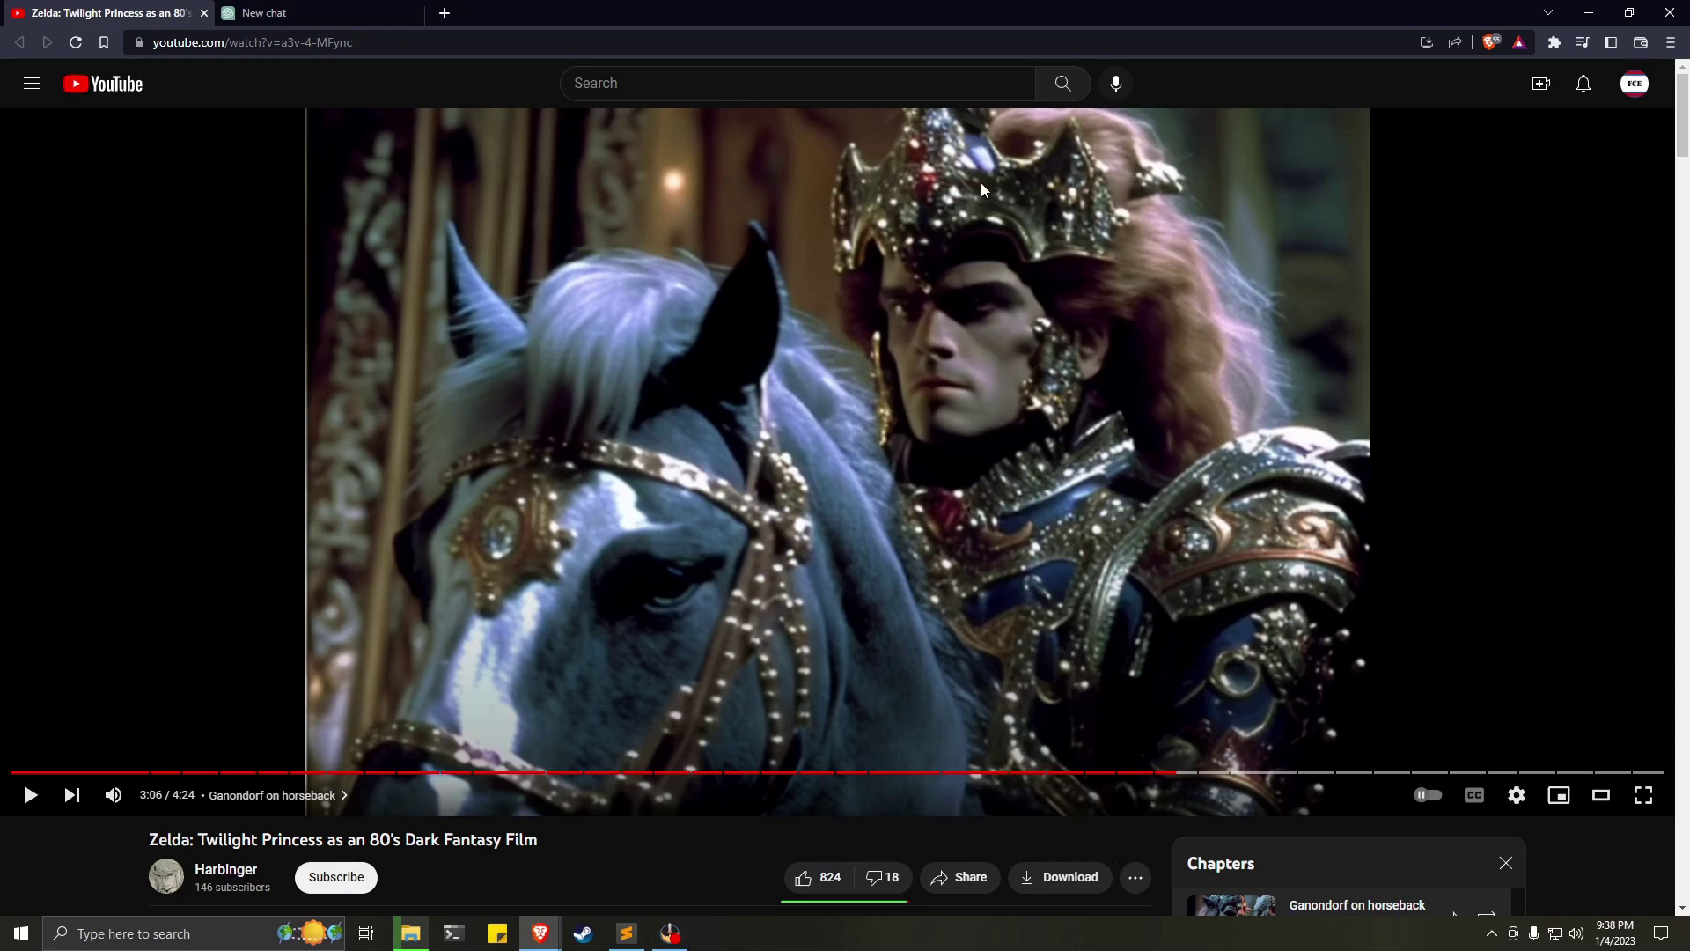
# Switch to ChatGPT and ask it "What is Dungeons and Dragons".
pyautogui.click(1469, 872)
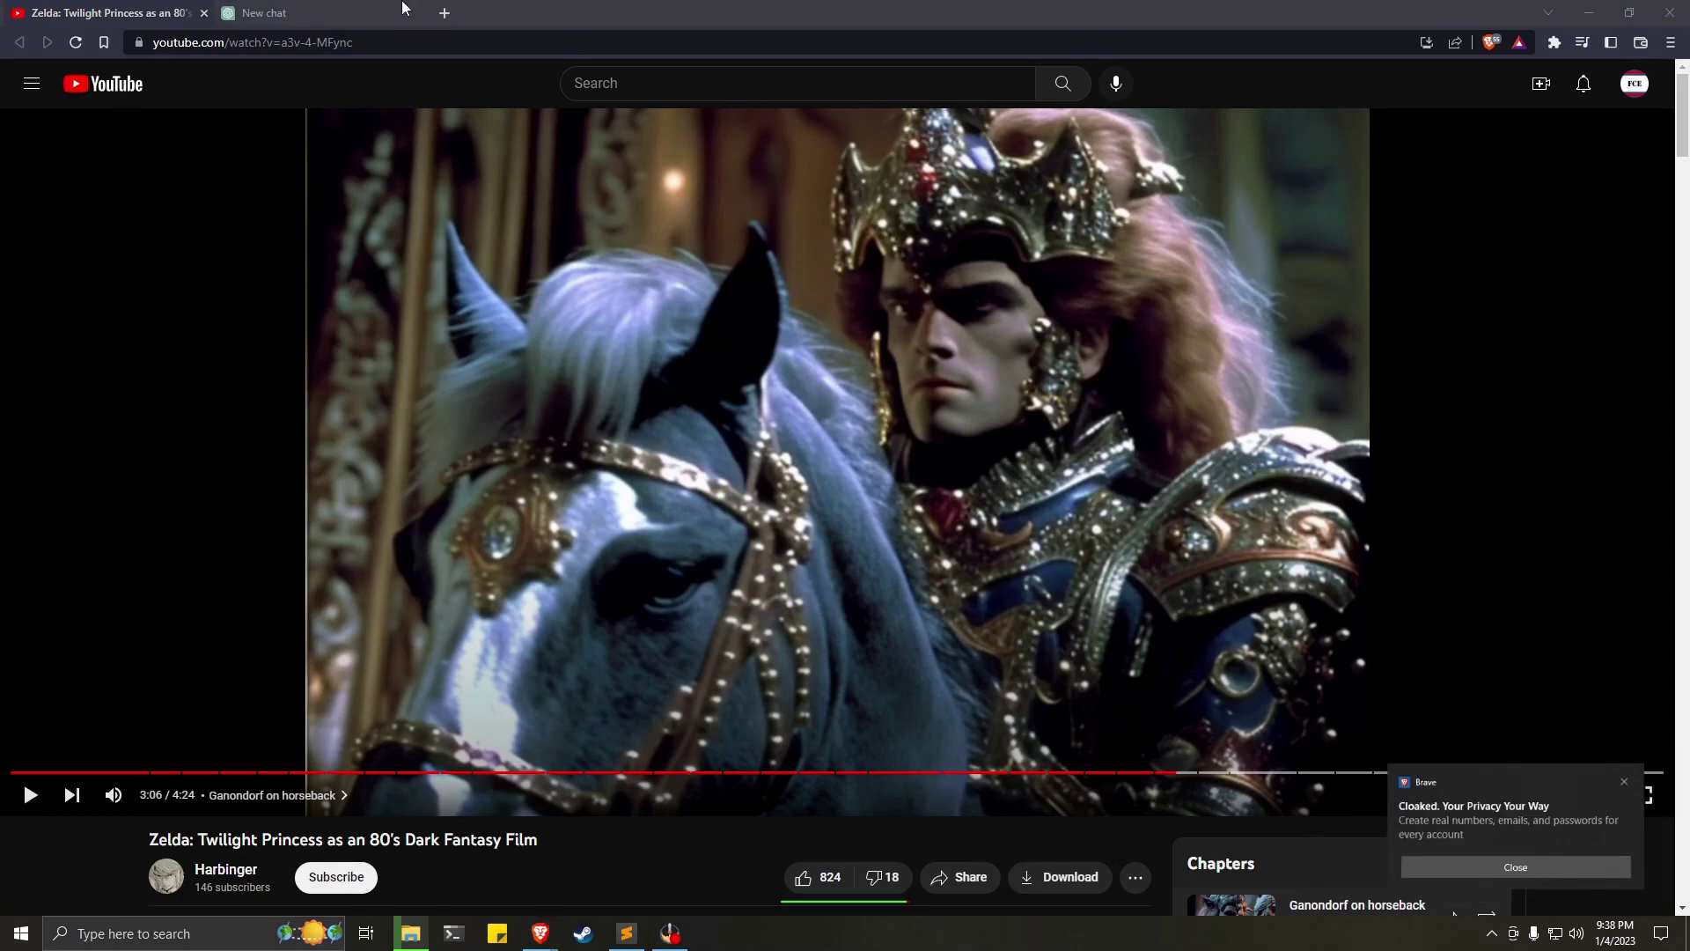
pyautogui.click(280, 12)
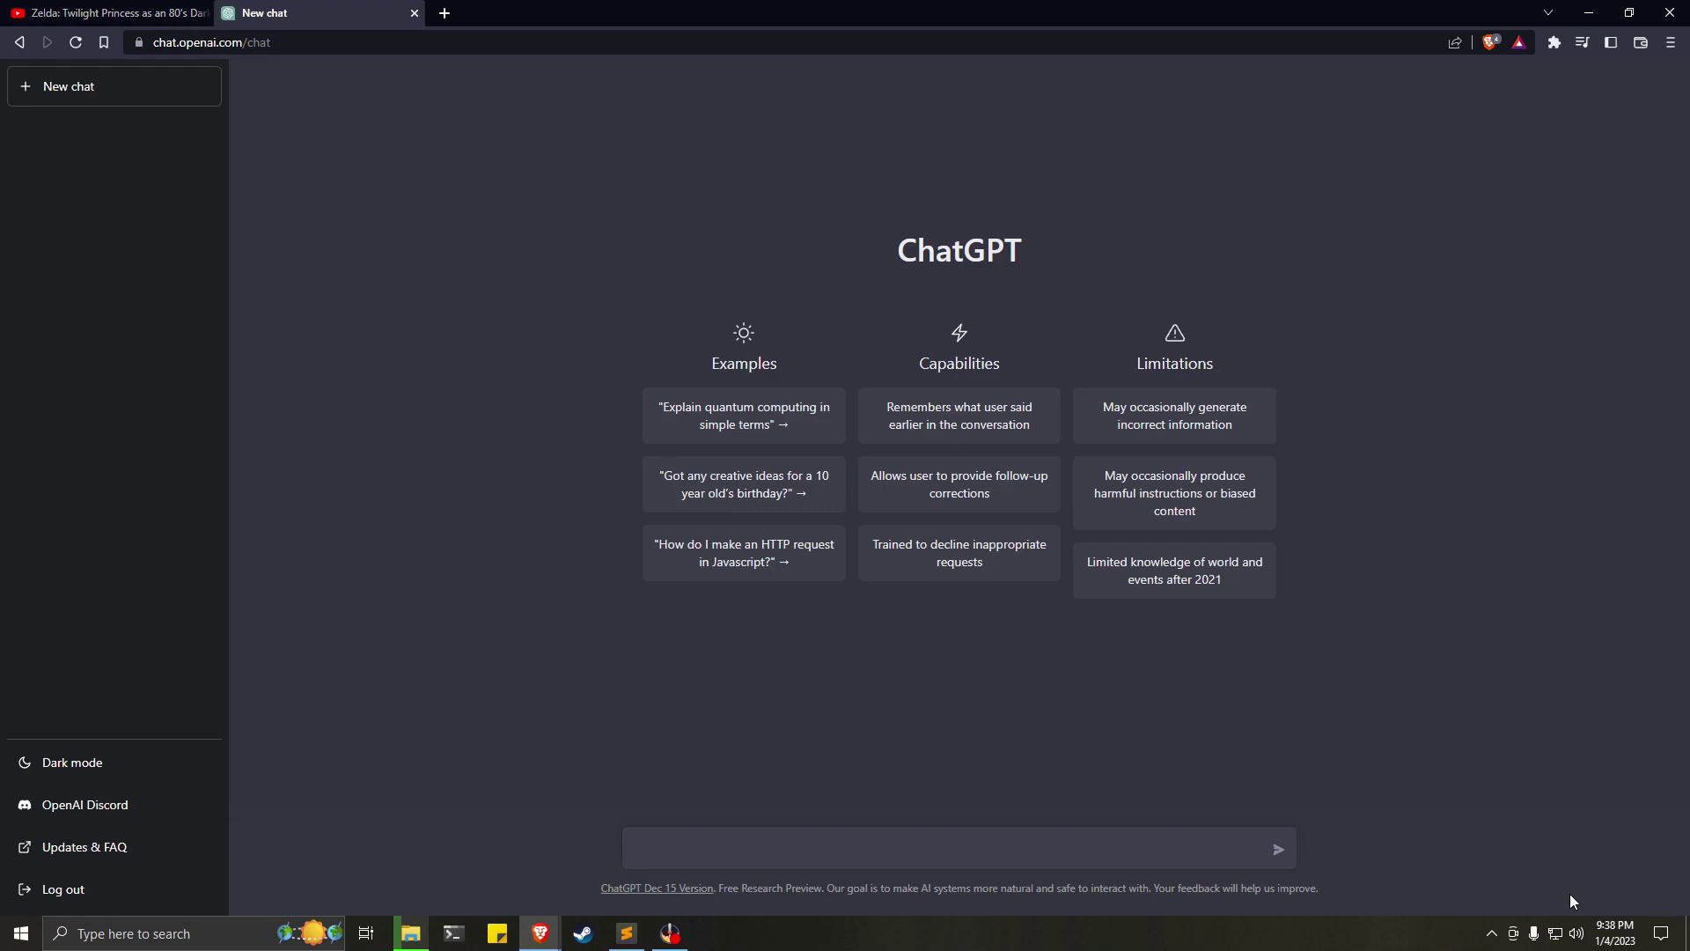
pyautogui.write('What is Dungeons and Dragons')
pyautogui.press('Return')
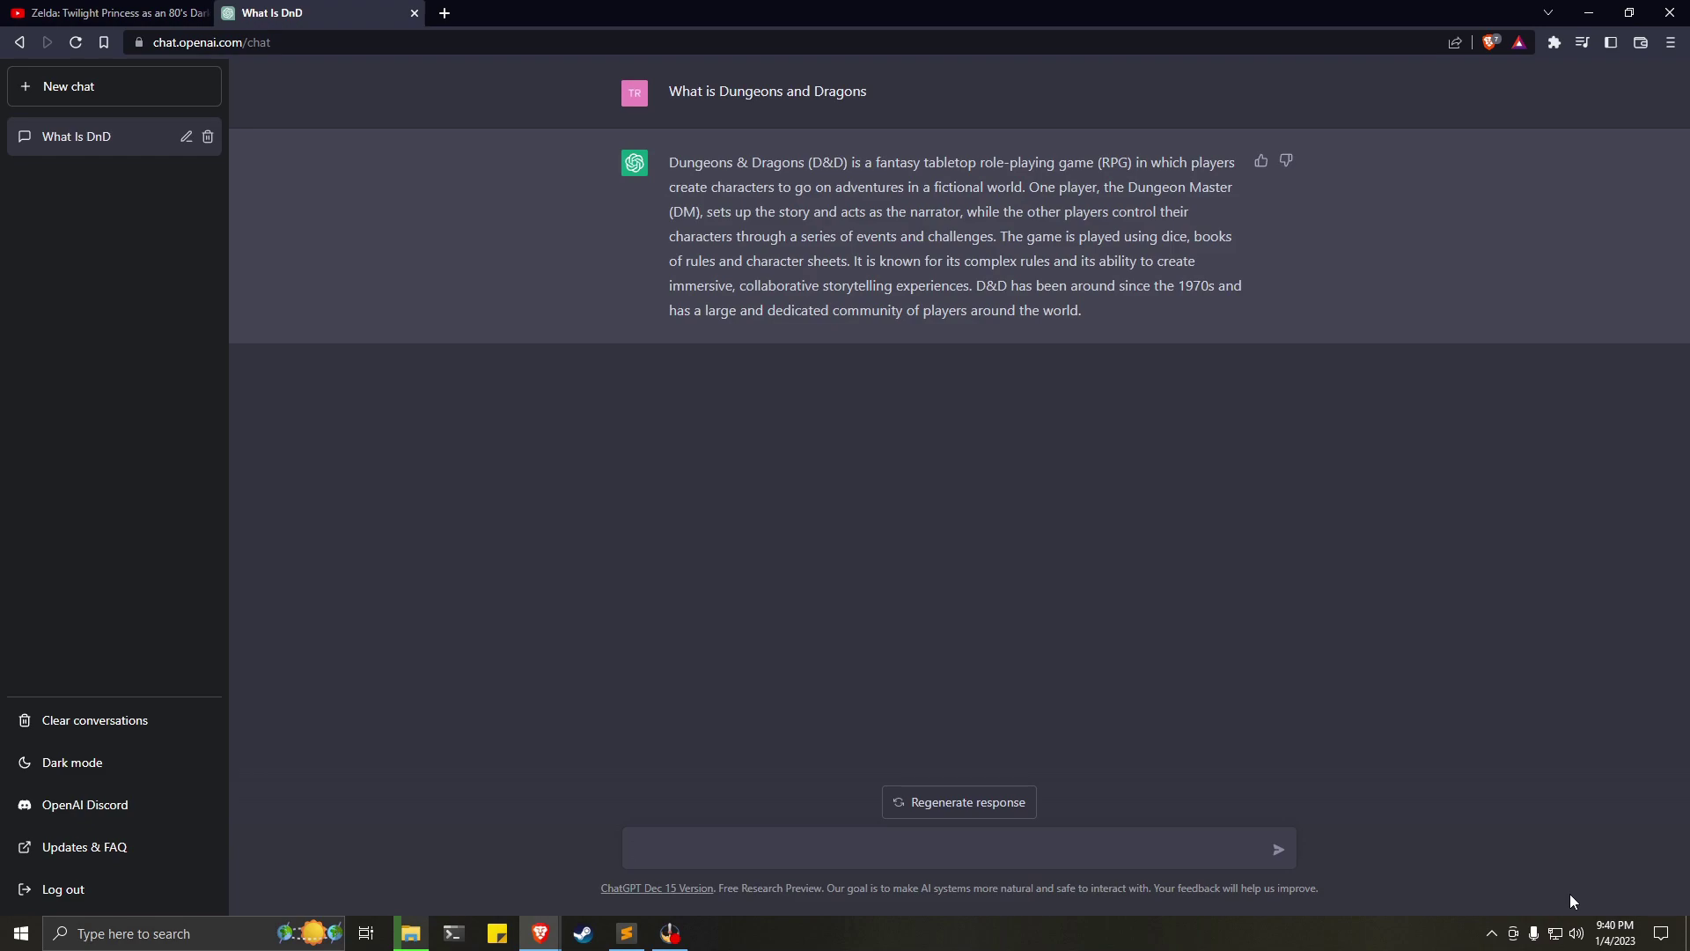
# Ask the chatbot "What is the safe distance from a nuclear explosion?" in the same conversation.
pyautogui.write('What is the safe distance from a nuclear explosion ')
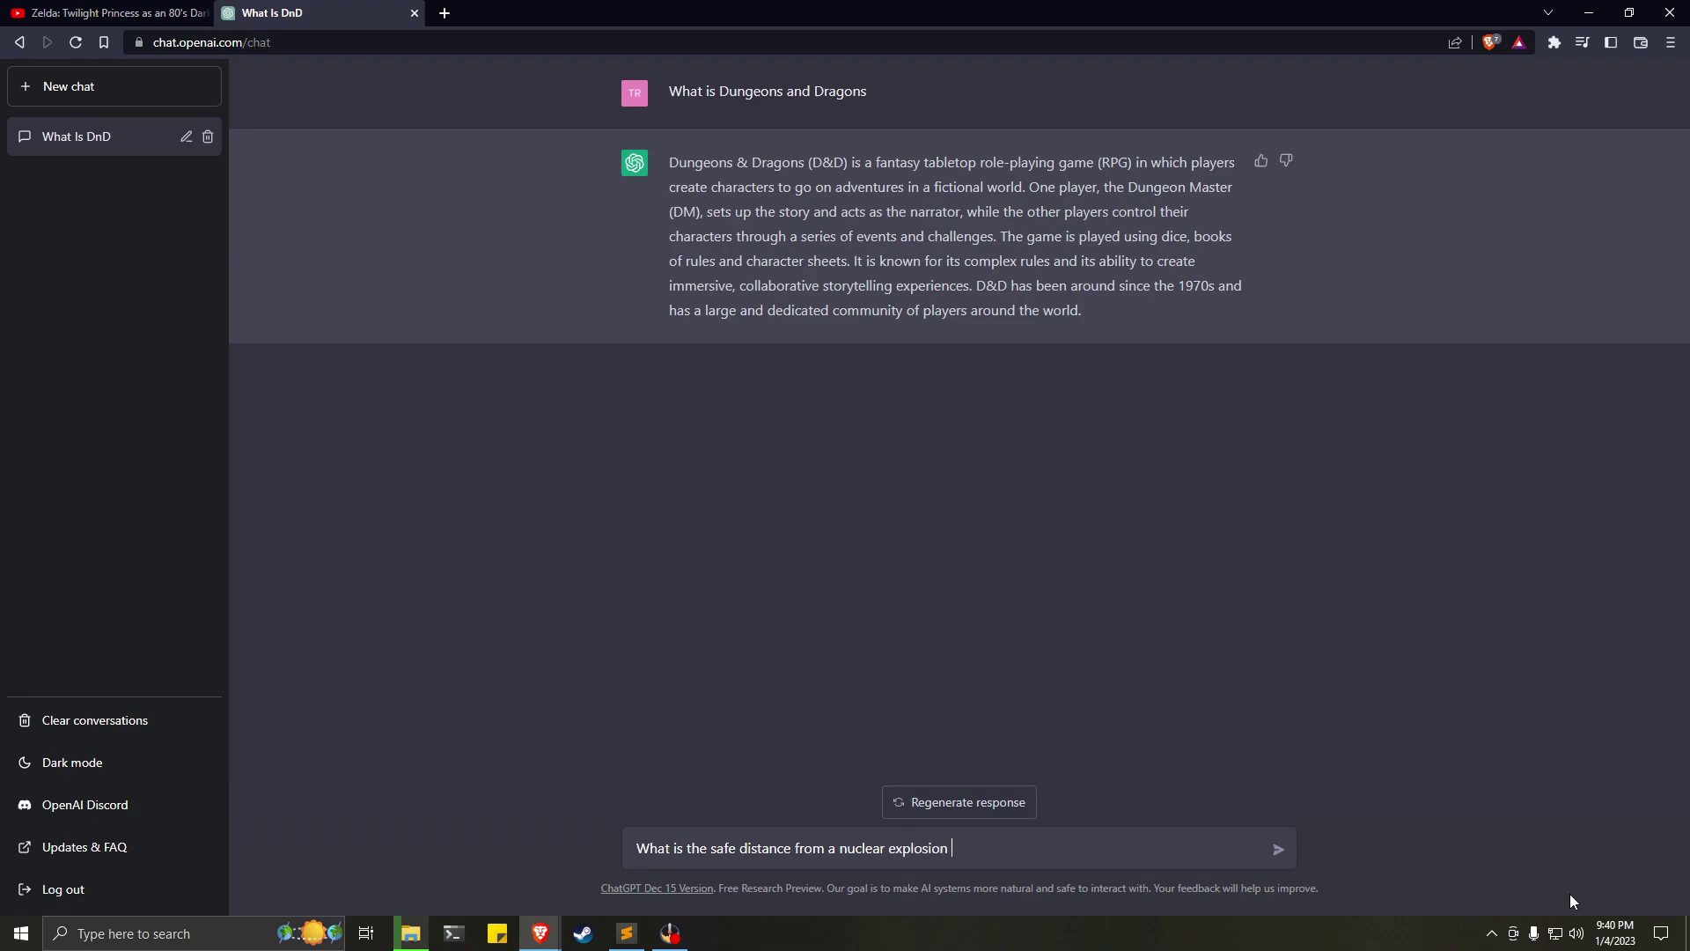
pyautogui.write('?')
pyautogui.press('Return')
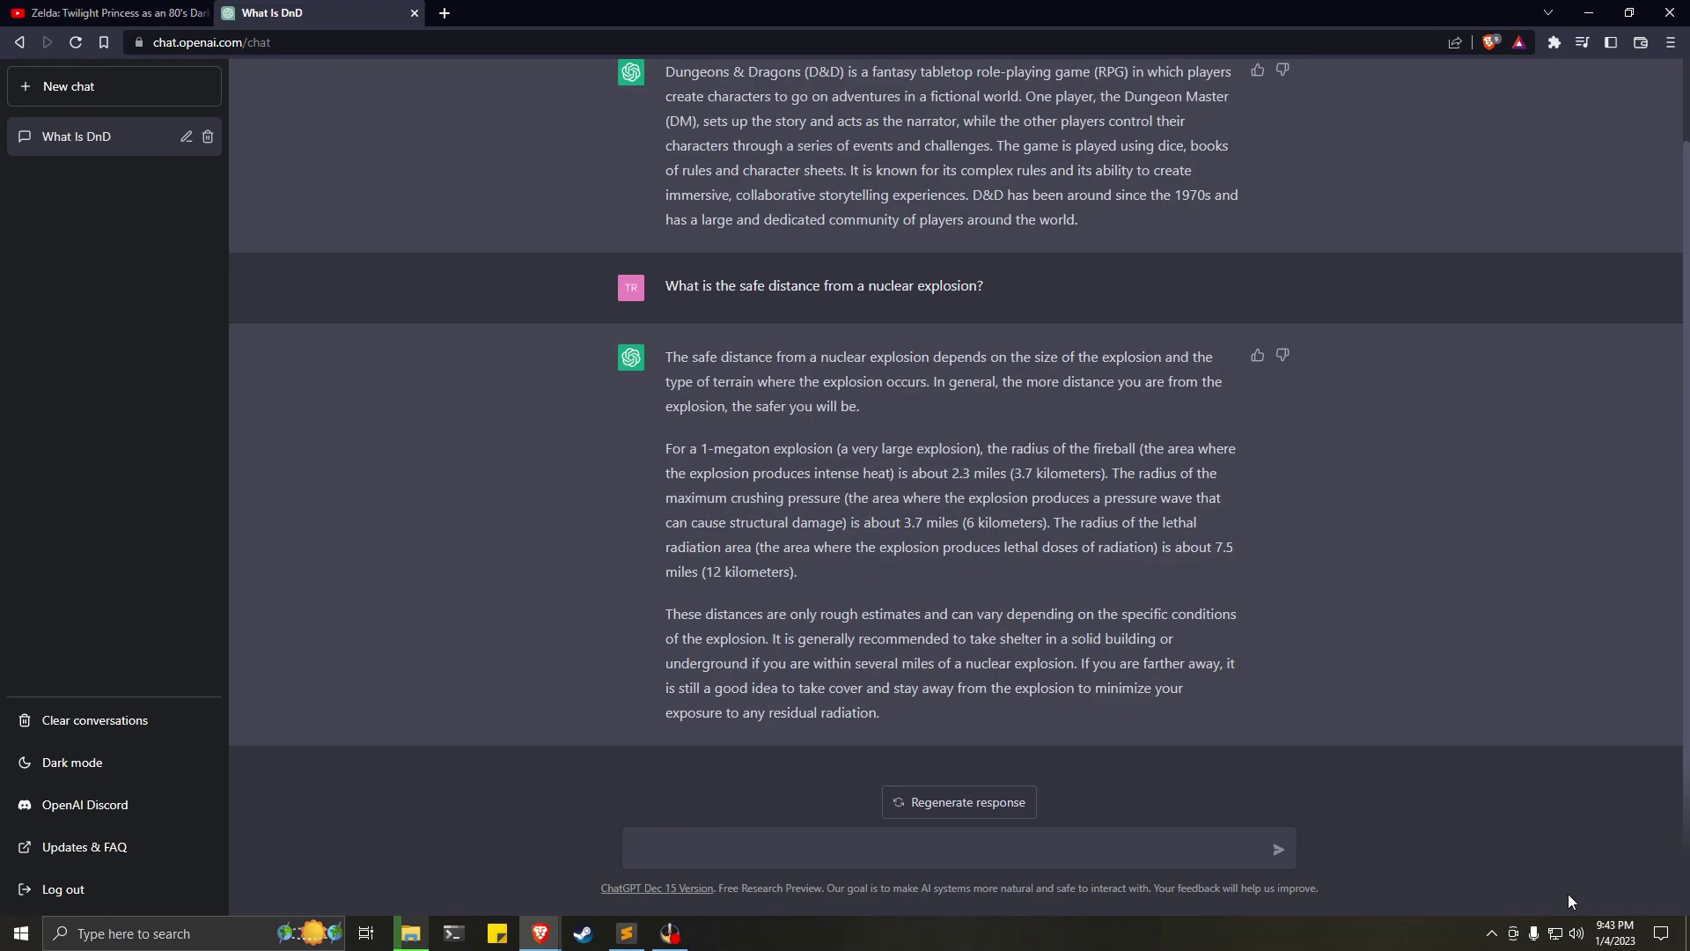
# Ask the chatbot "Could you create an adventure for D&D" in the same conversation.
pyautogui.write('Could you create an adventure for D')
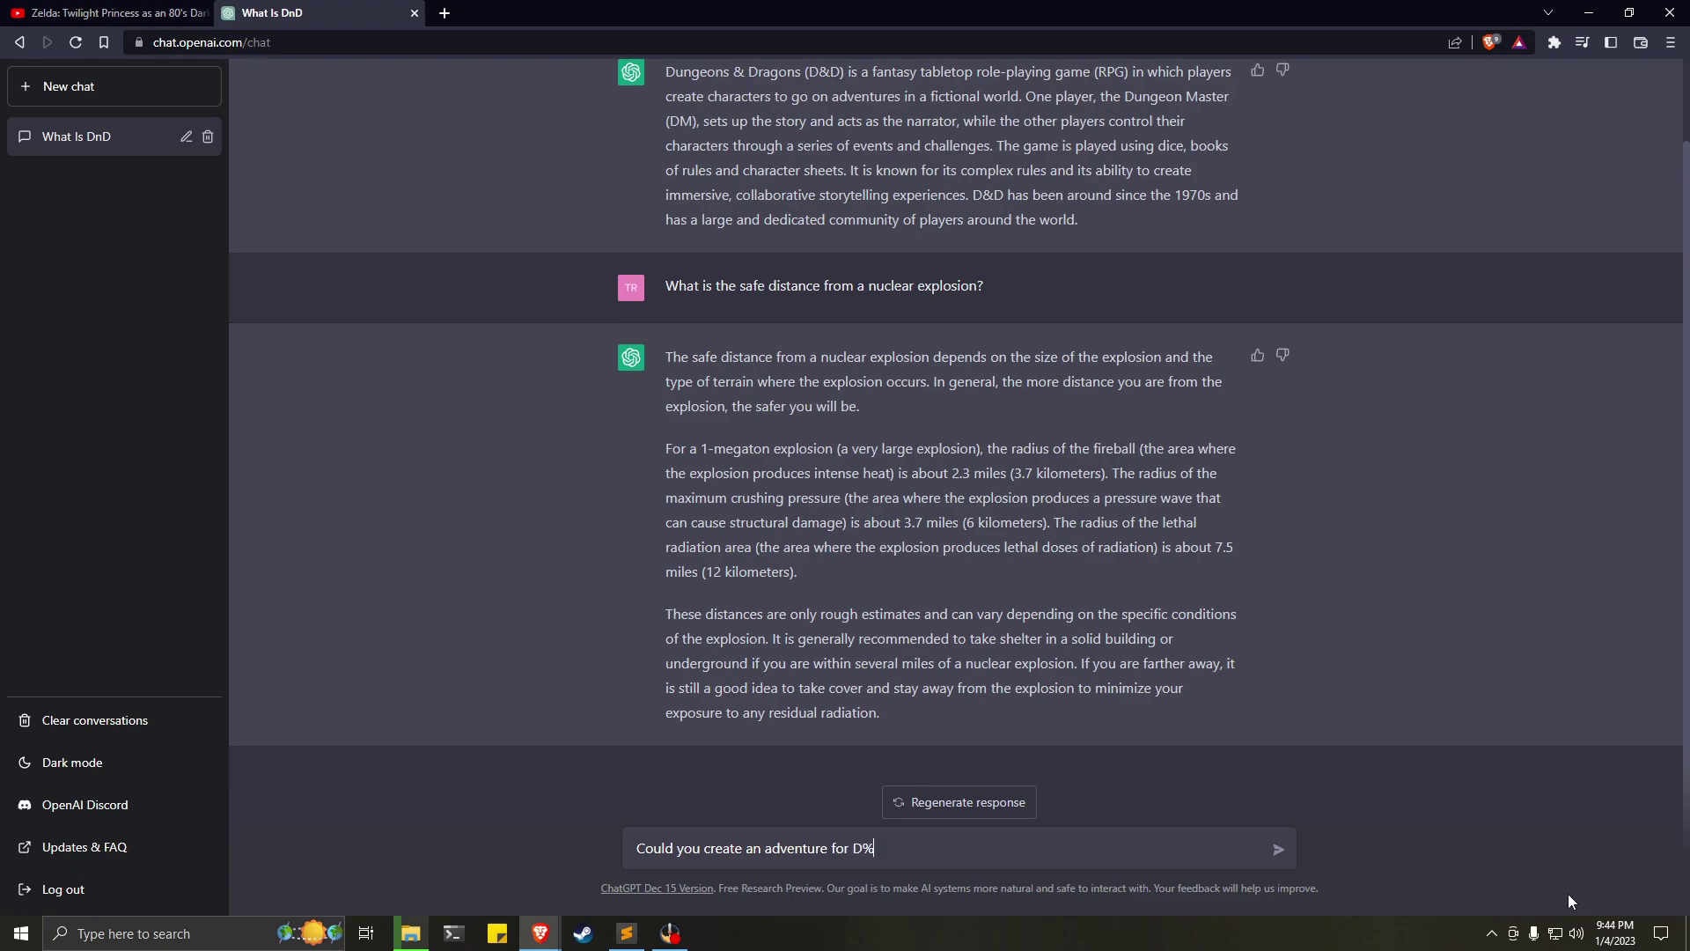
pyautogui.write('&D')
pyautogui.press('Return')
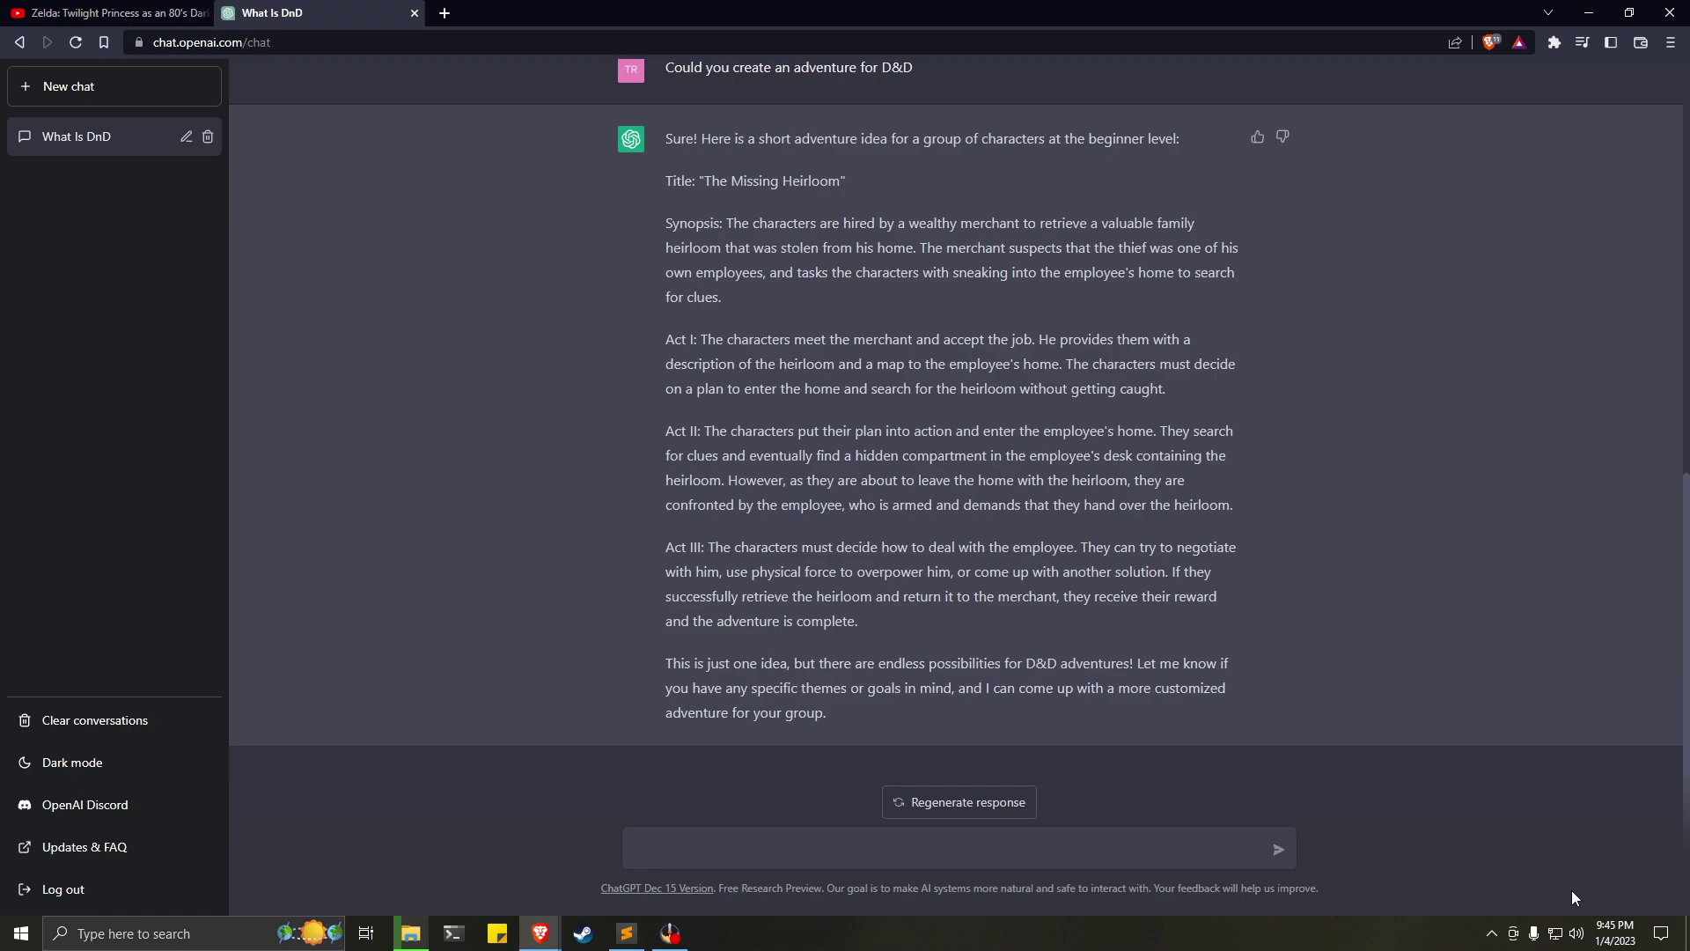
# Copy the adventure's title, synopsis and three acts into the DND document in Sublime Text, below its heading, and add blank lines after them.
pyautogui.moveTo(663, 181); pyautogui.dragTo(1252, 614)
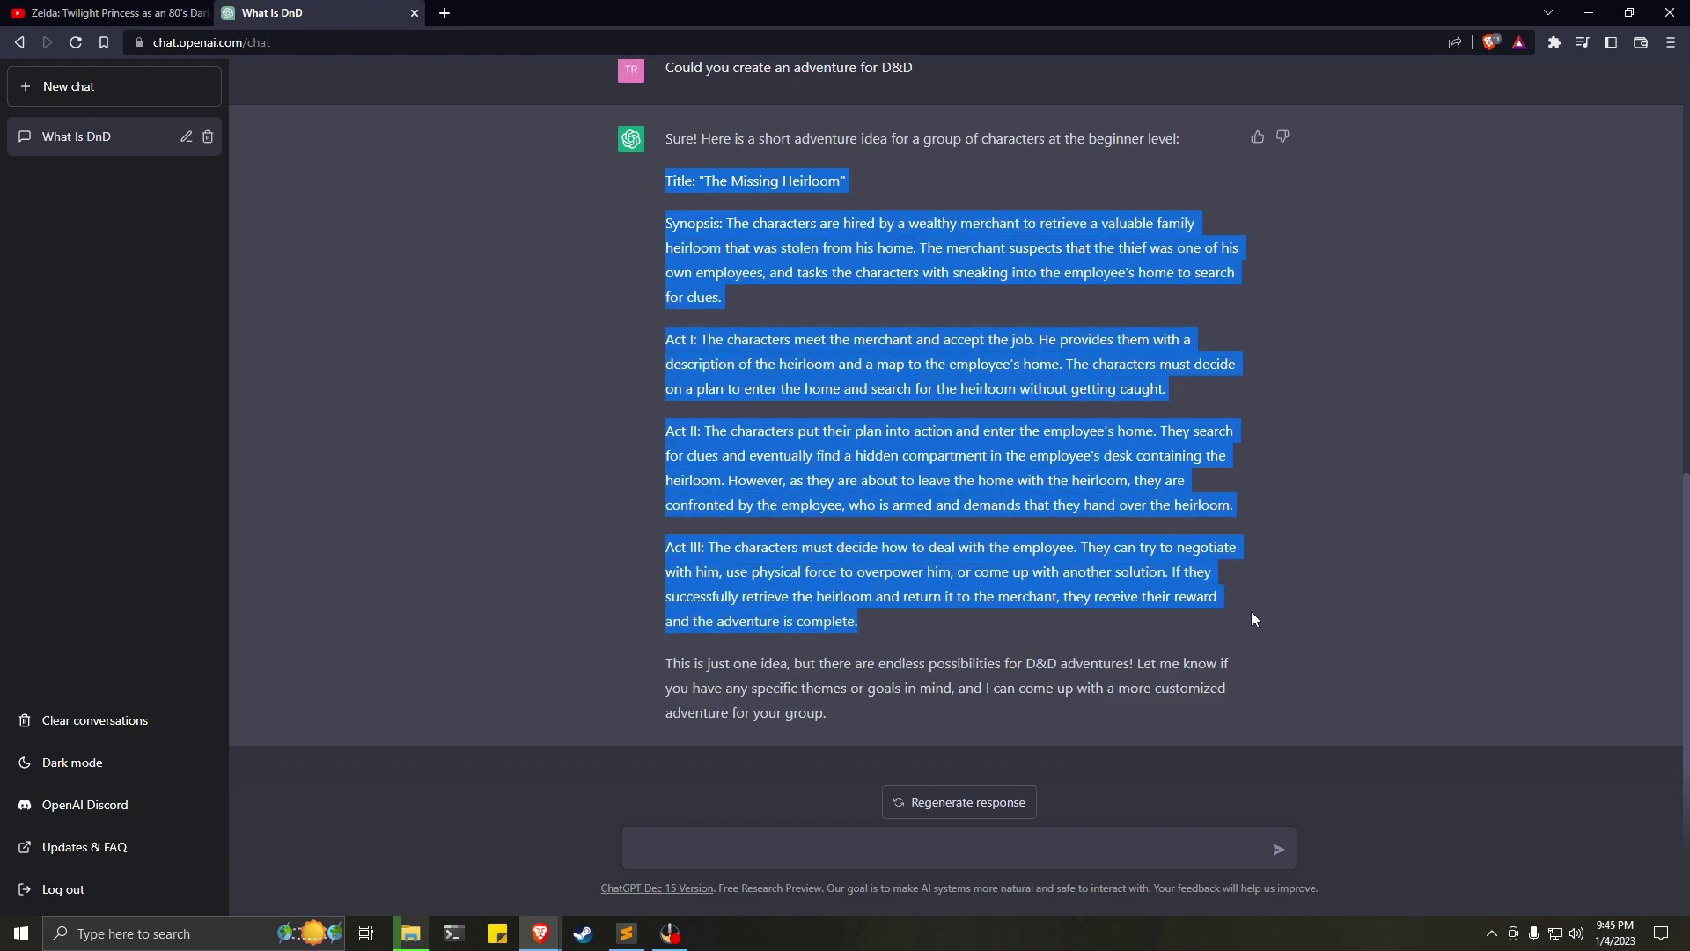
pyautogui.rightClick(940, 435)
pyautogui.click(977, 453)
pyautogui.click(628, 931)
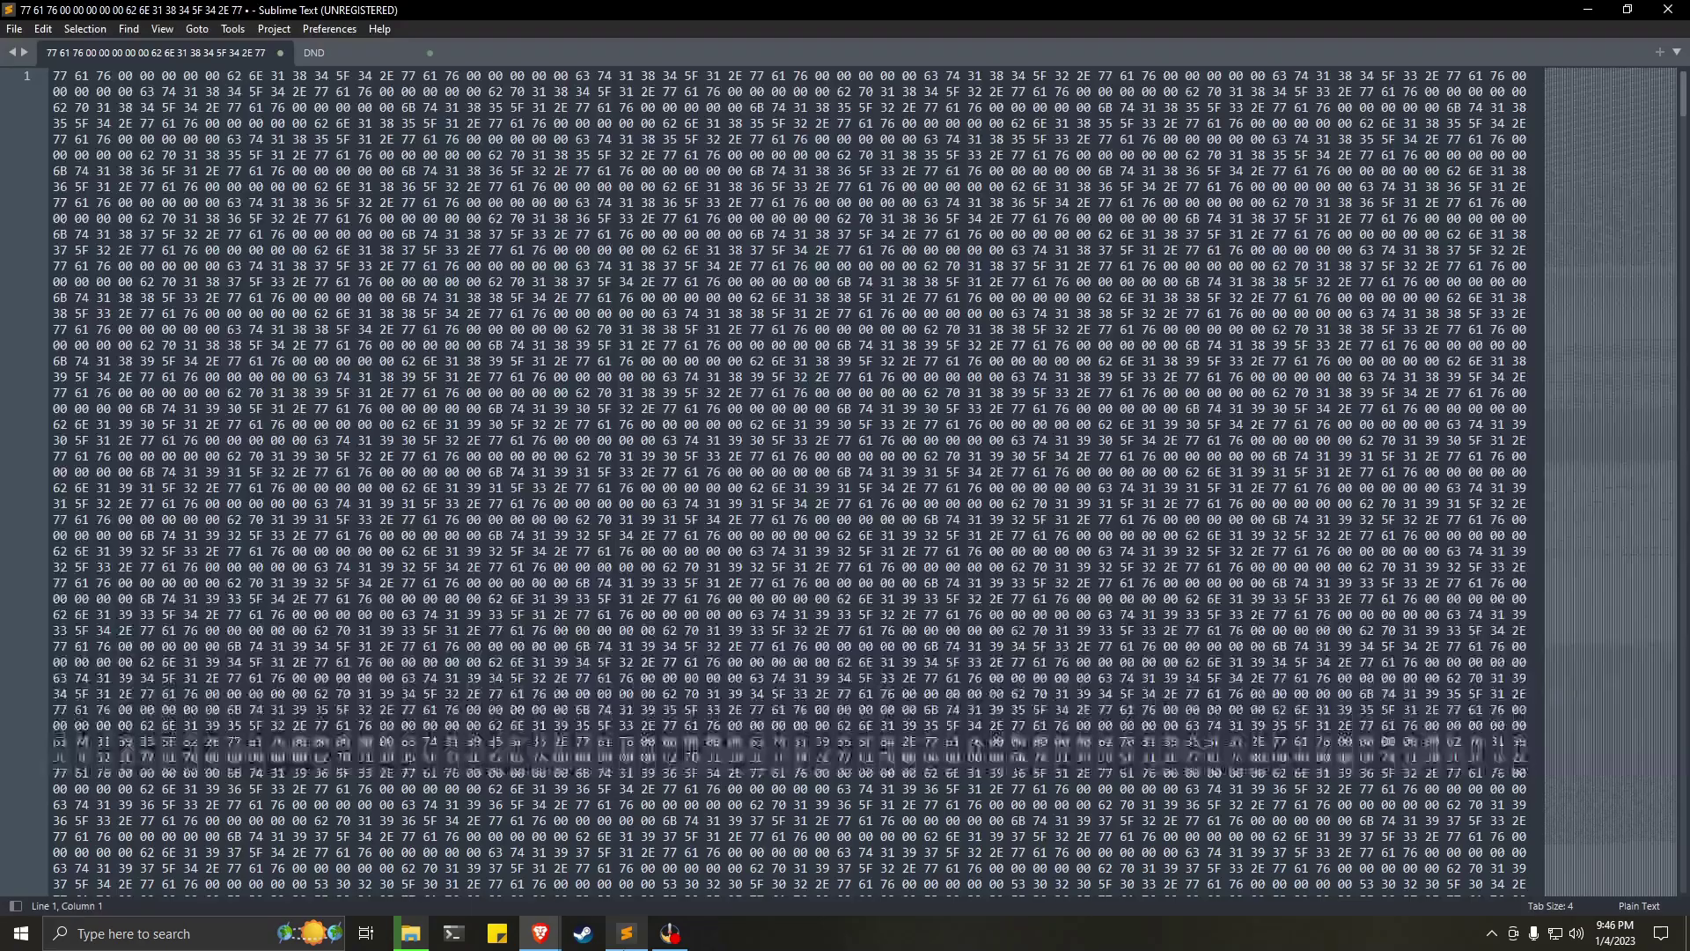
pyautogui.click(374, 49)
pyautogui.rightClick(220, 144)
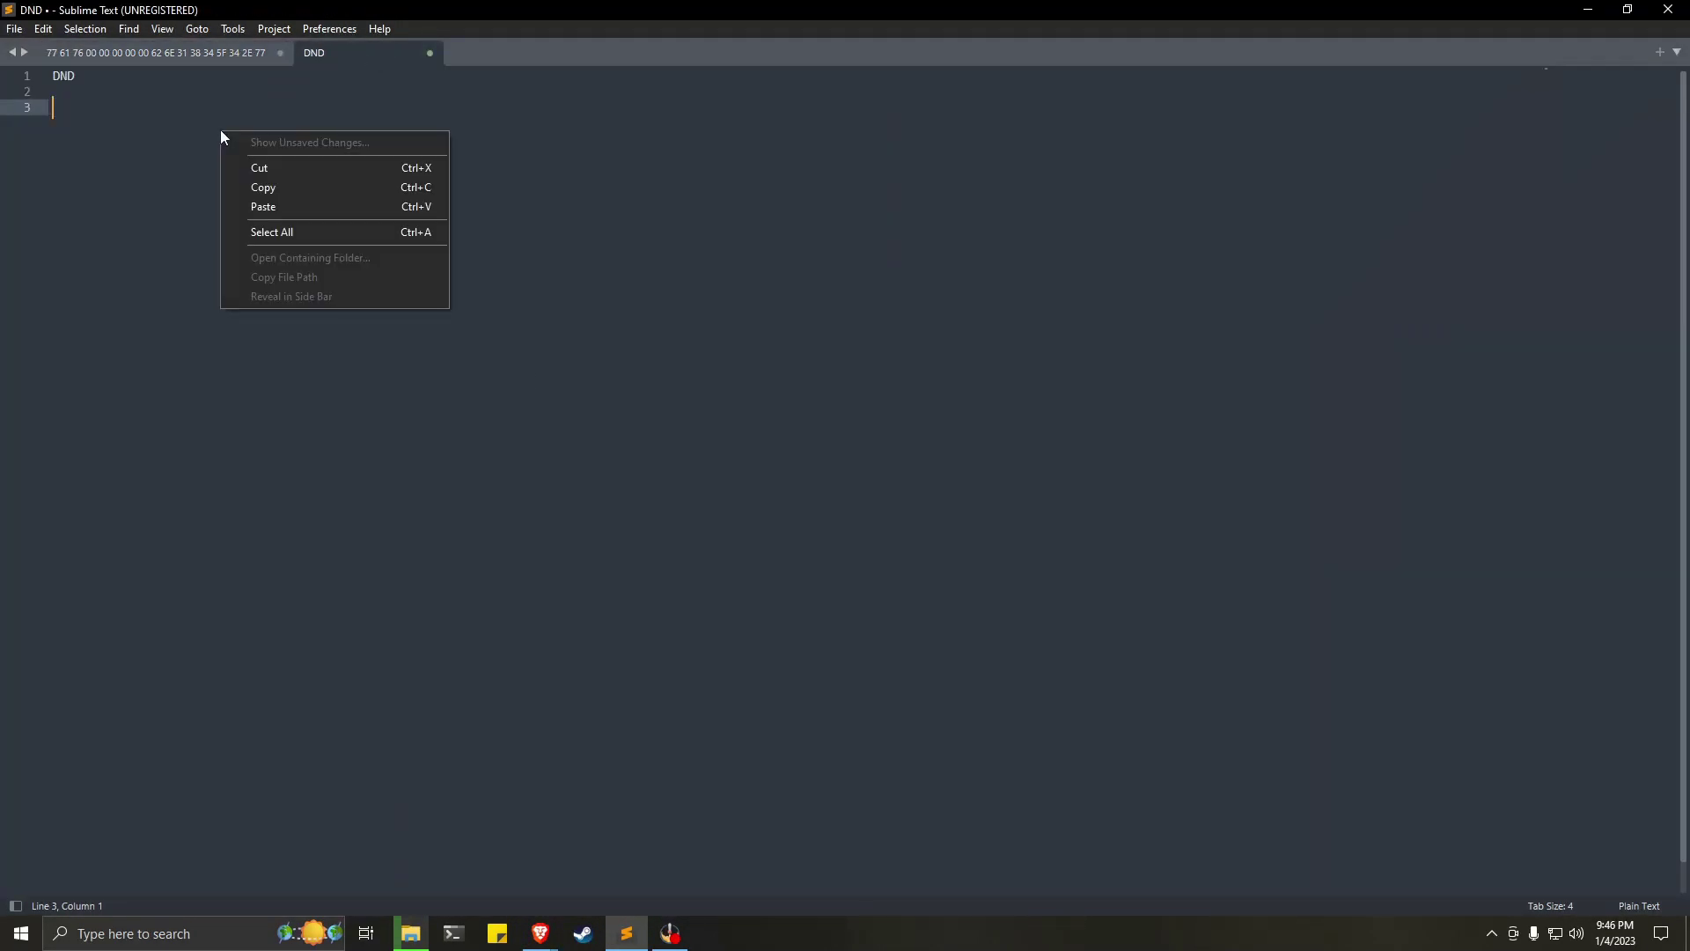
pyautogui.click(282, 214)
pyautogui.press('Return')
pyautogui.press('Return')
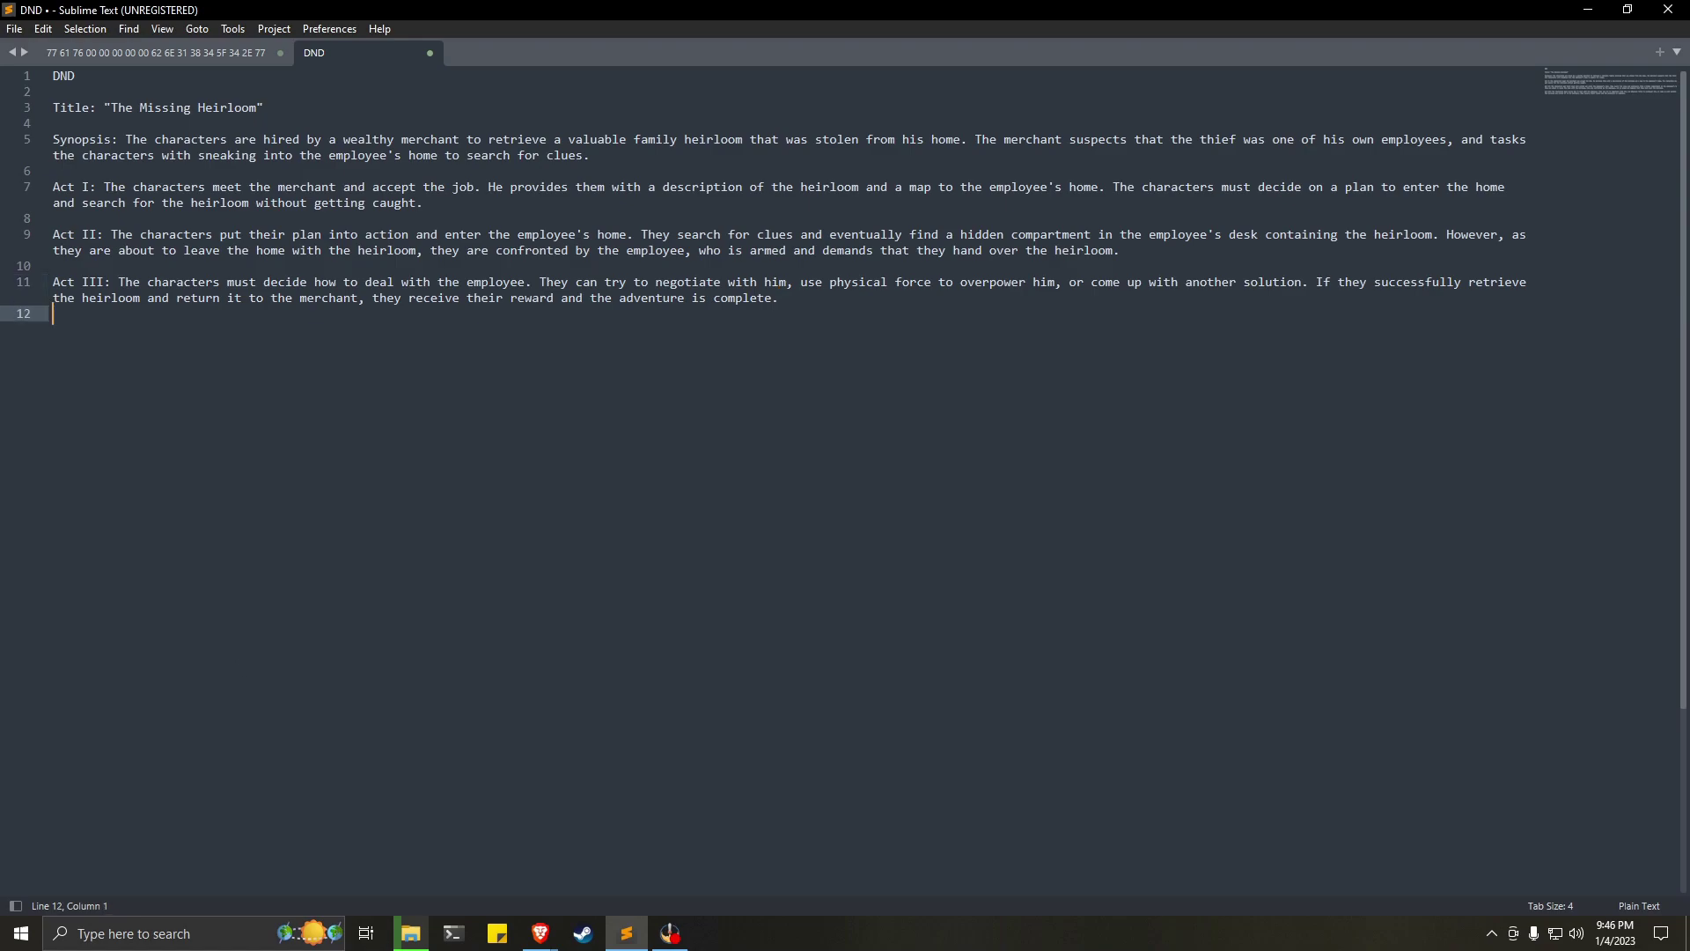
# Return to ChatGPT in the browser and ask "What is the heirloom".
pyautogui.click(638, 924)
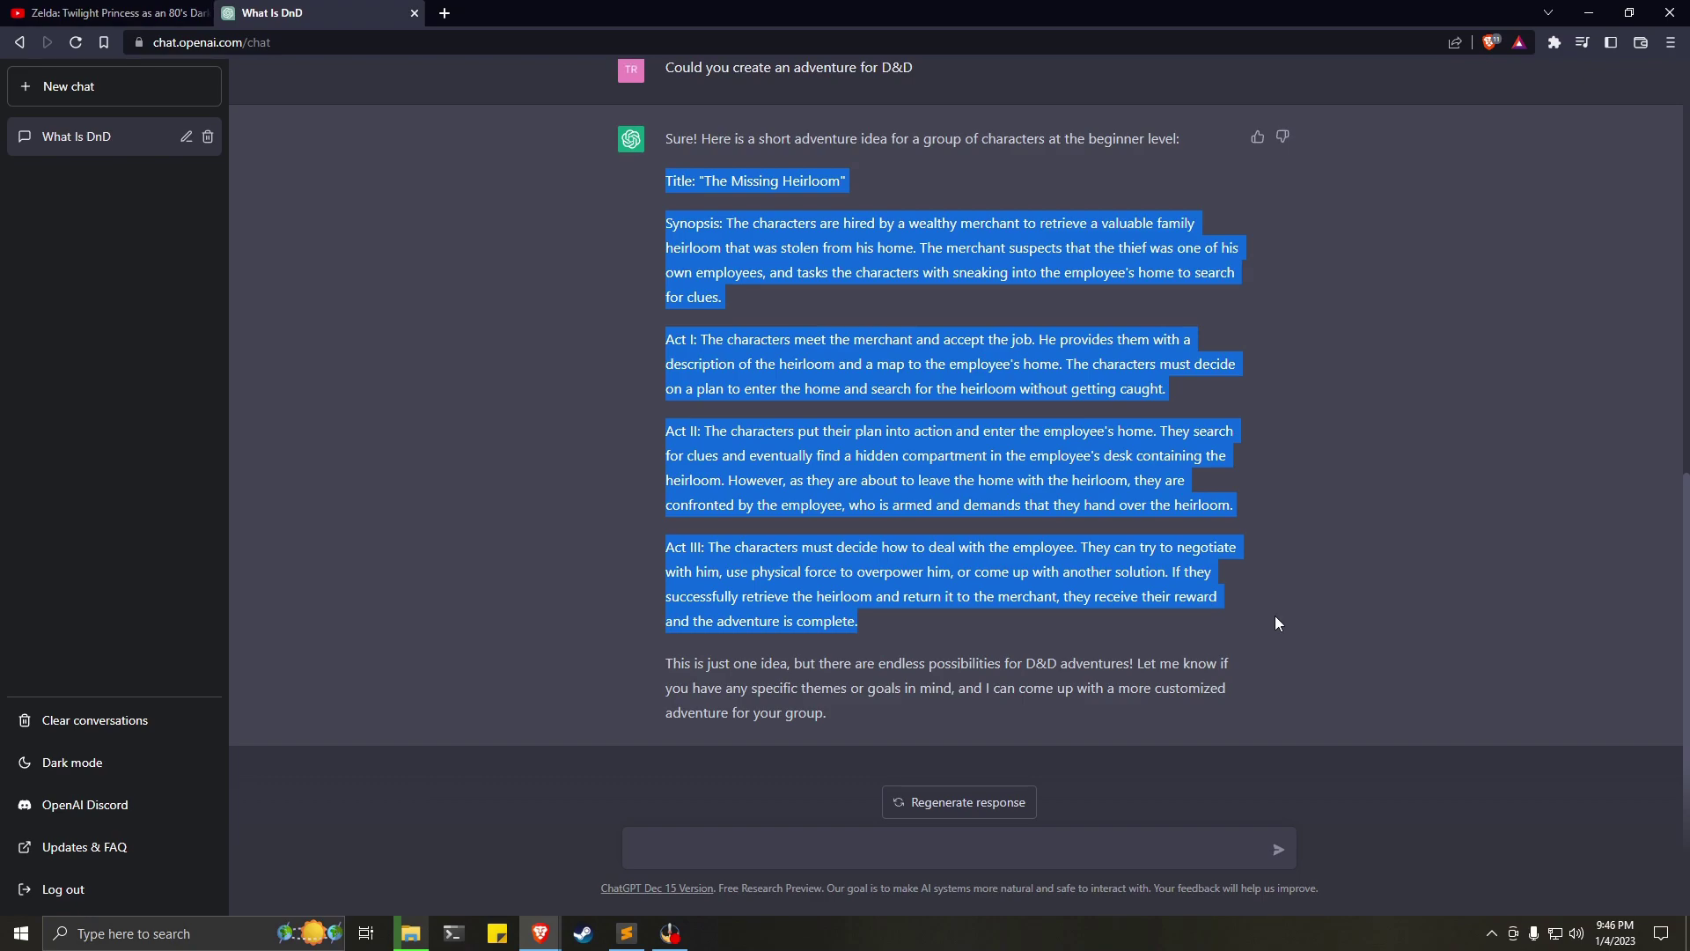
pyautogui.click(1173, 449)
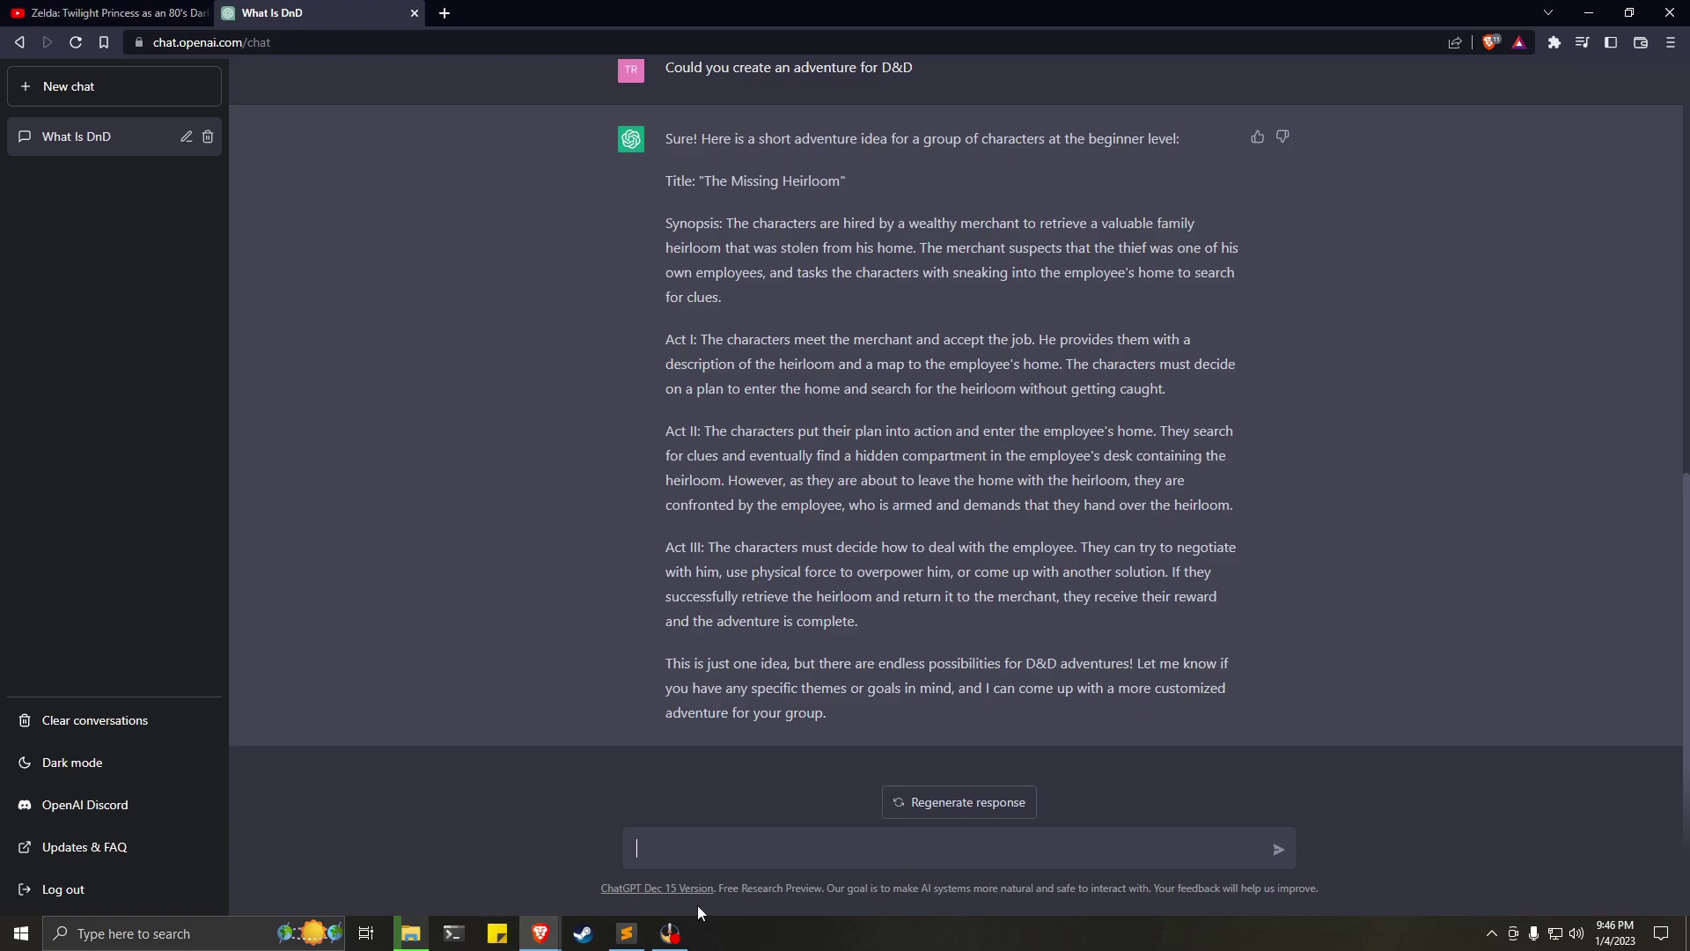
pyautogui.write('Ch')
pyautogui.press('BackSpace')
pyautogui.press('BackSpace')
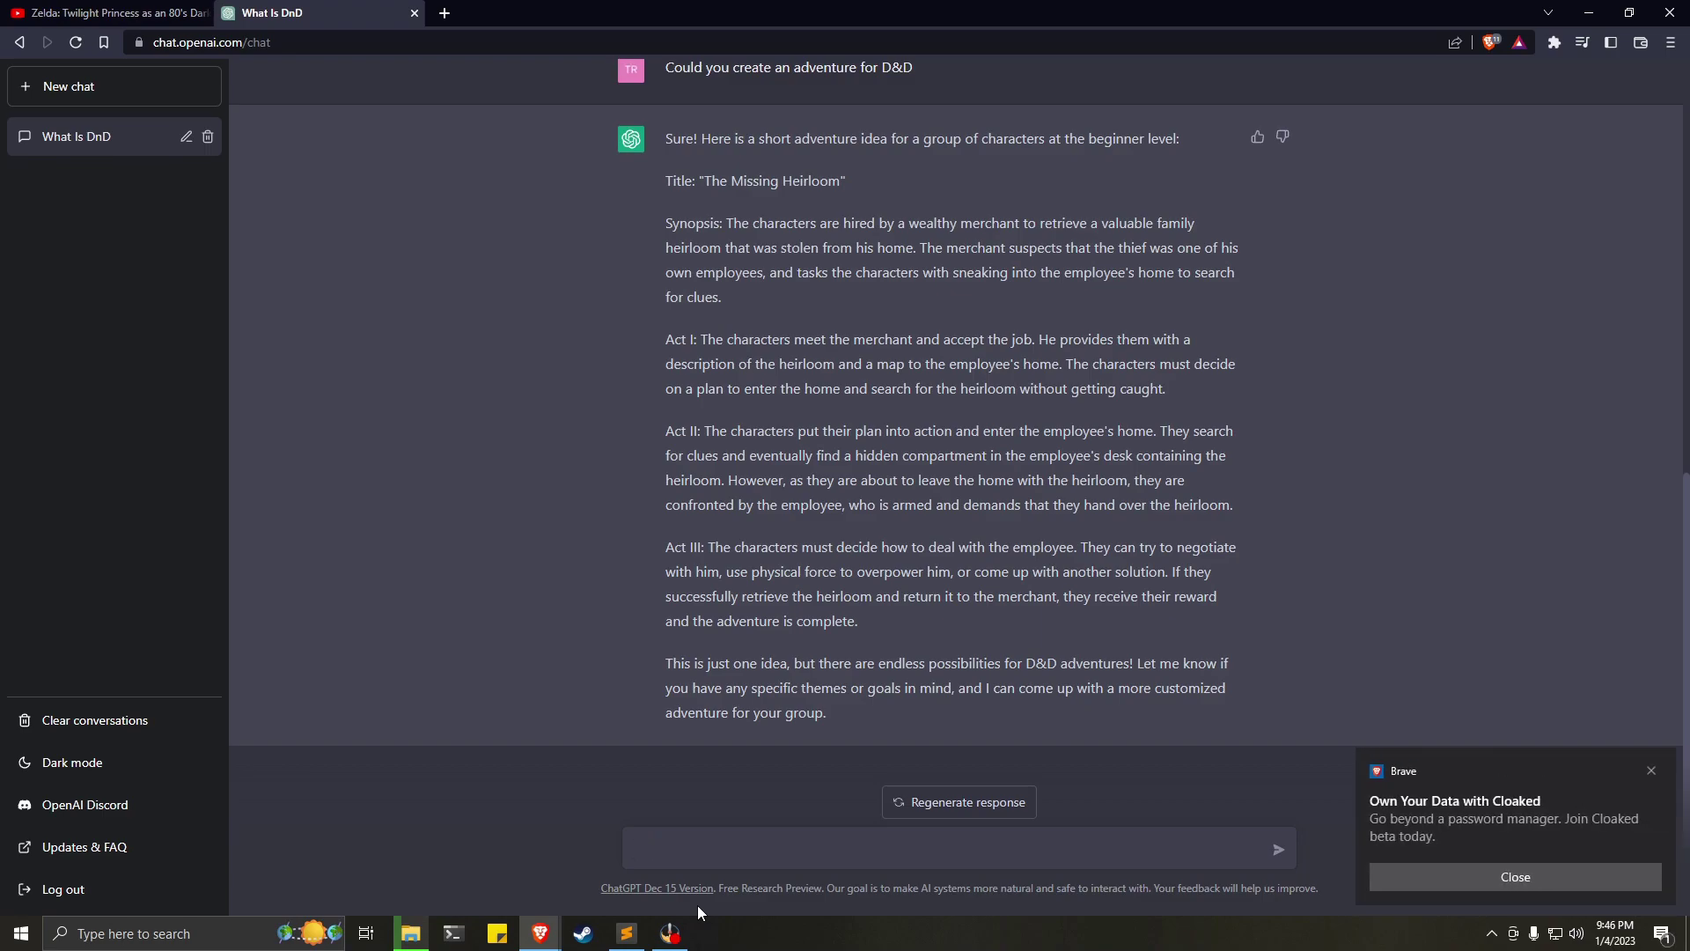
pyautogui.write('What is the heirloom')
pyautogui.press('Return')
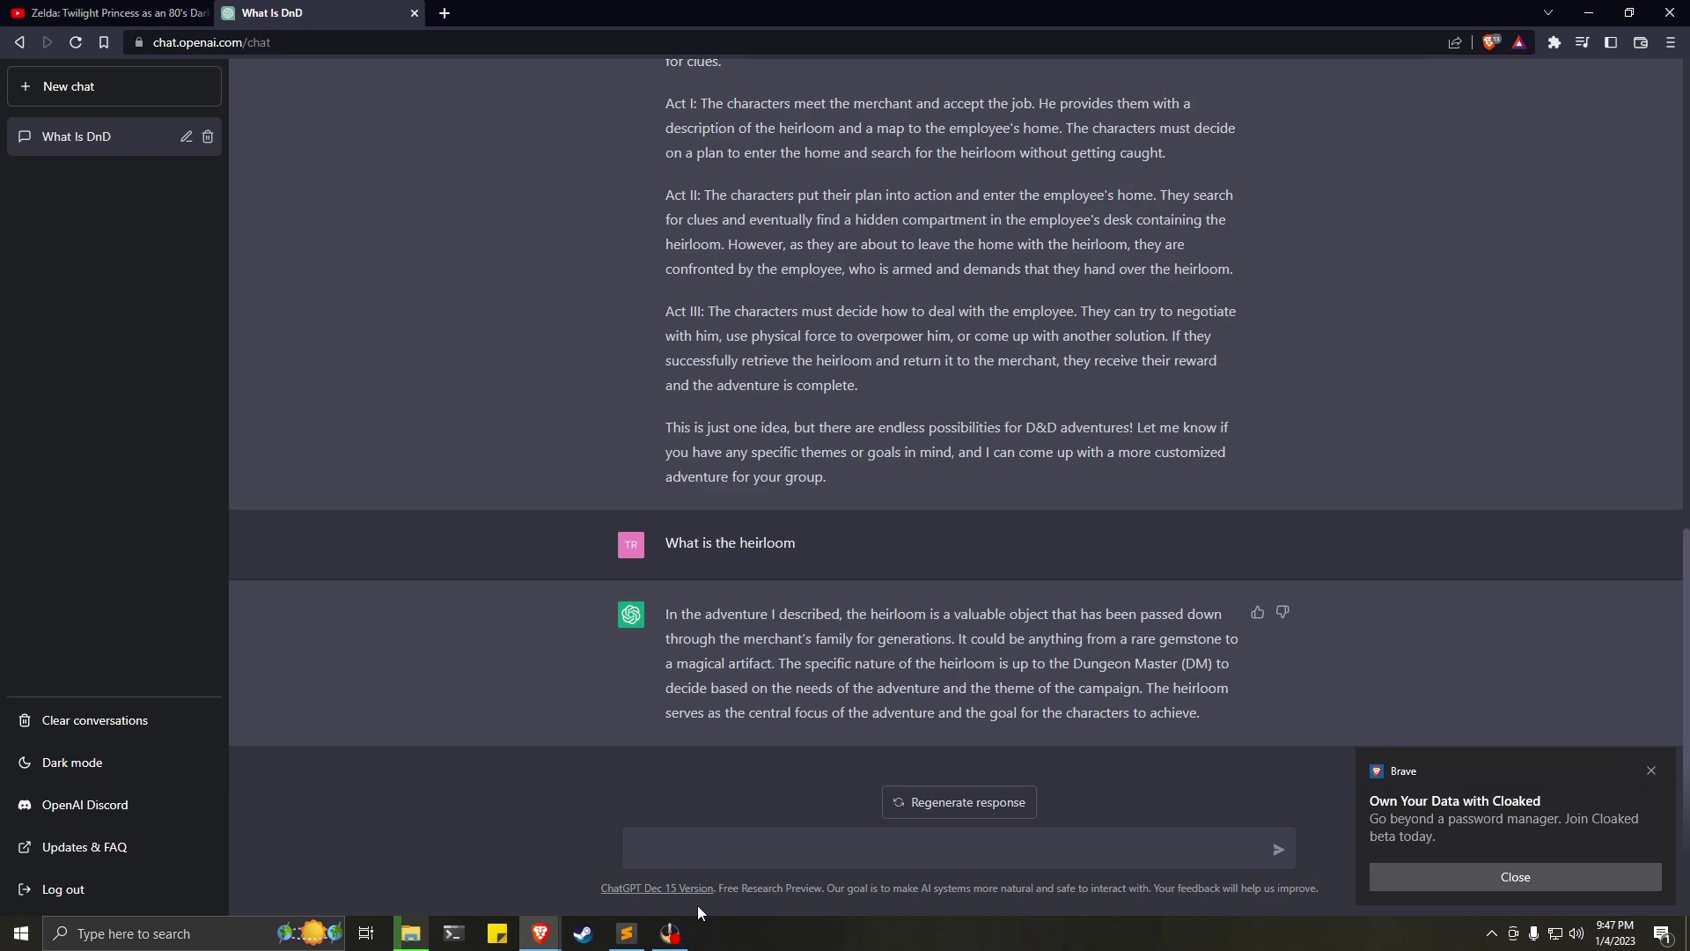
# Ask the chatbot "Could you provide an example for the heirloom".
pyautogui.write('Coulk')
pyautogui.write(' you provi')
pyautogui.write('de an example for the ')
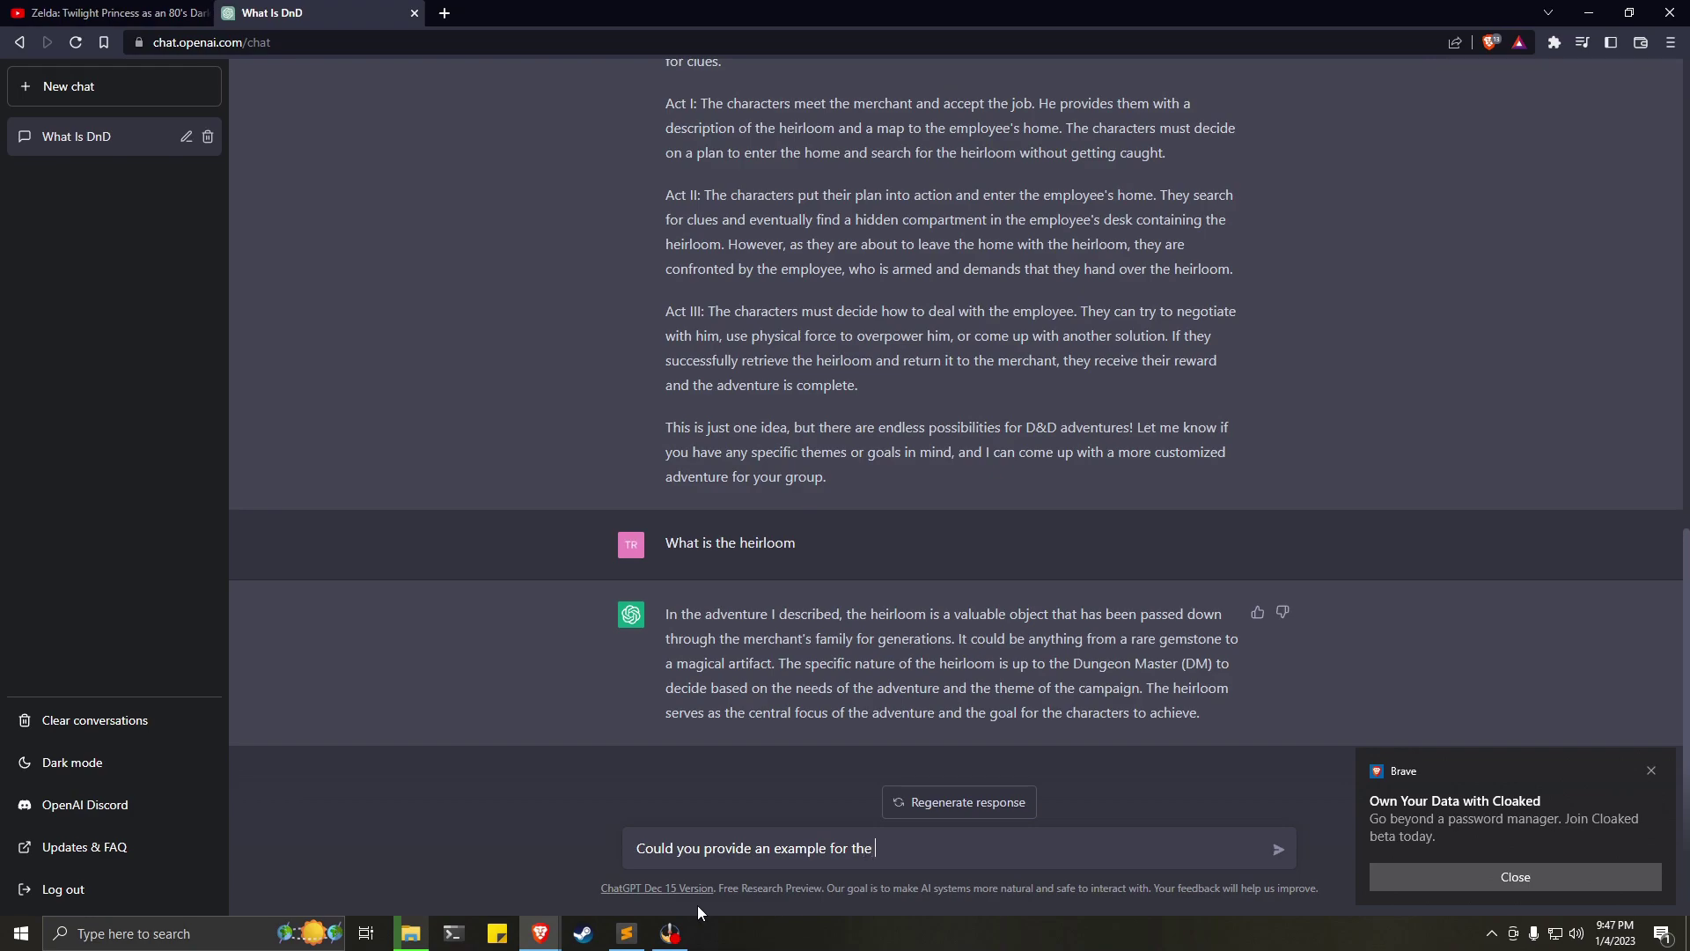
pyautogui.write('heirloom')
pyautogui.hotkey('shift', 'Return')
pyautogui.press('BackSpace')
pyautogui.press('Return')
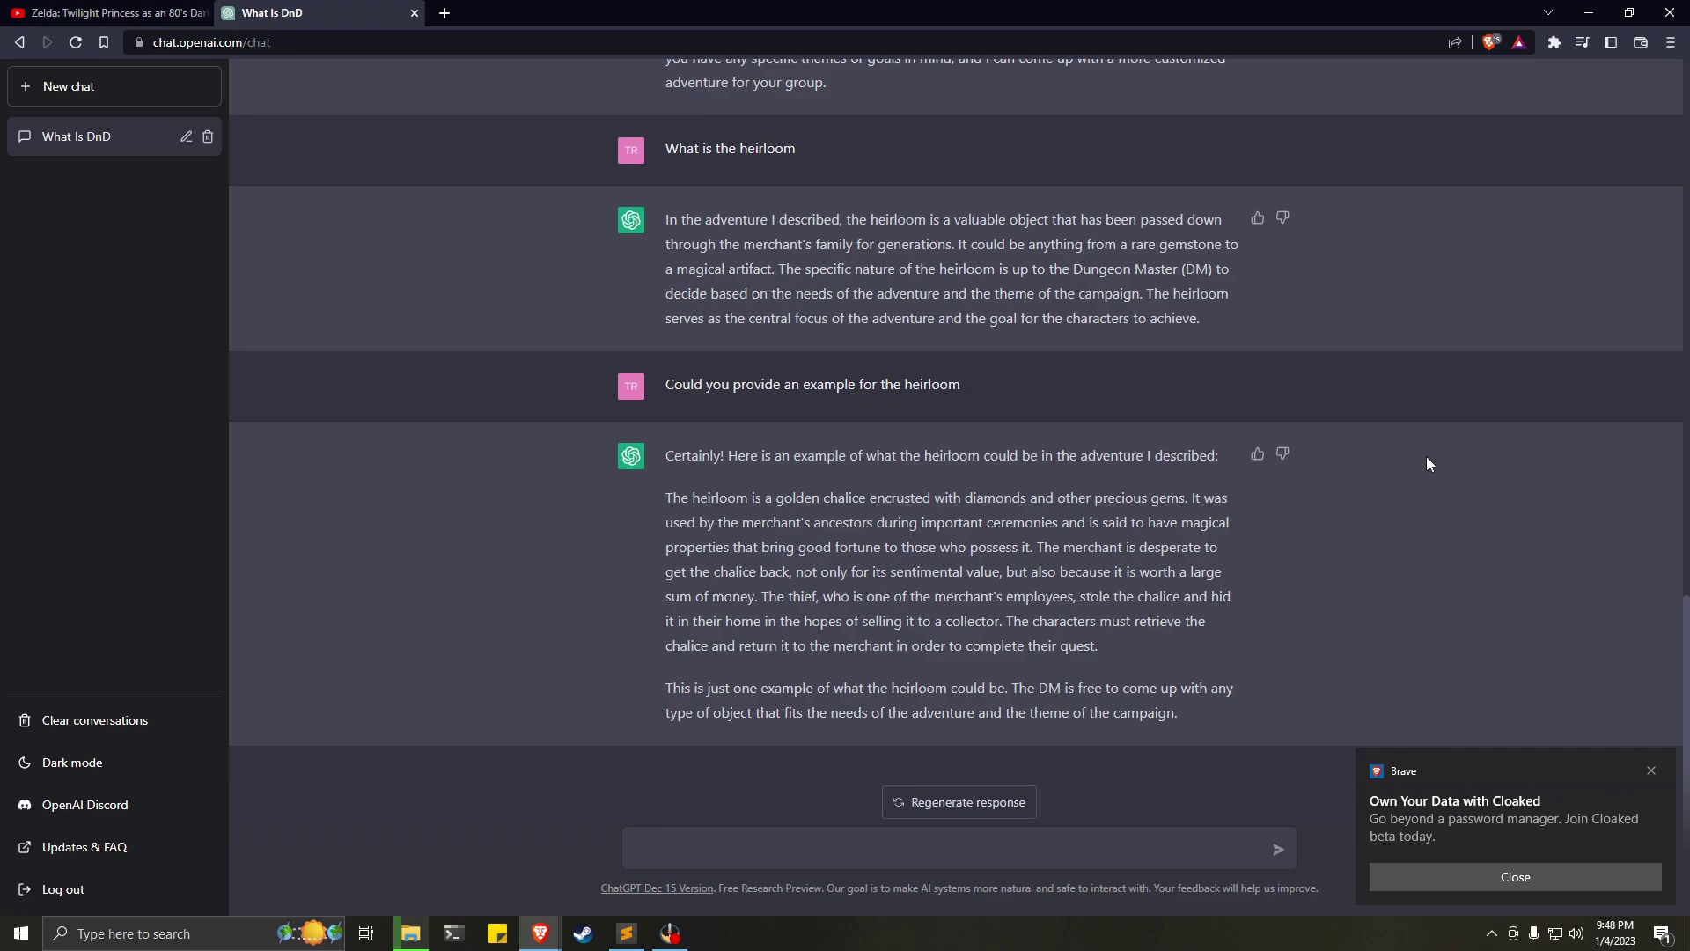
# Copy the golden chalice paragraph to the end of the DND document in Sublime Text, followed by two line breaks.
pyautogui.moveTo(1107, 653); pyautogui.dragTo(667, 495)
pyautogui.rightClick(735, 497)
pyautogui.click(757, 510)
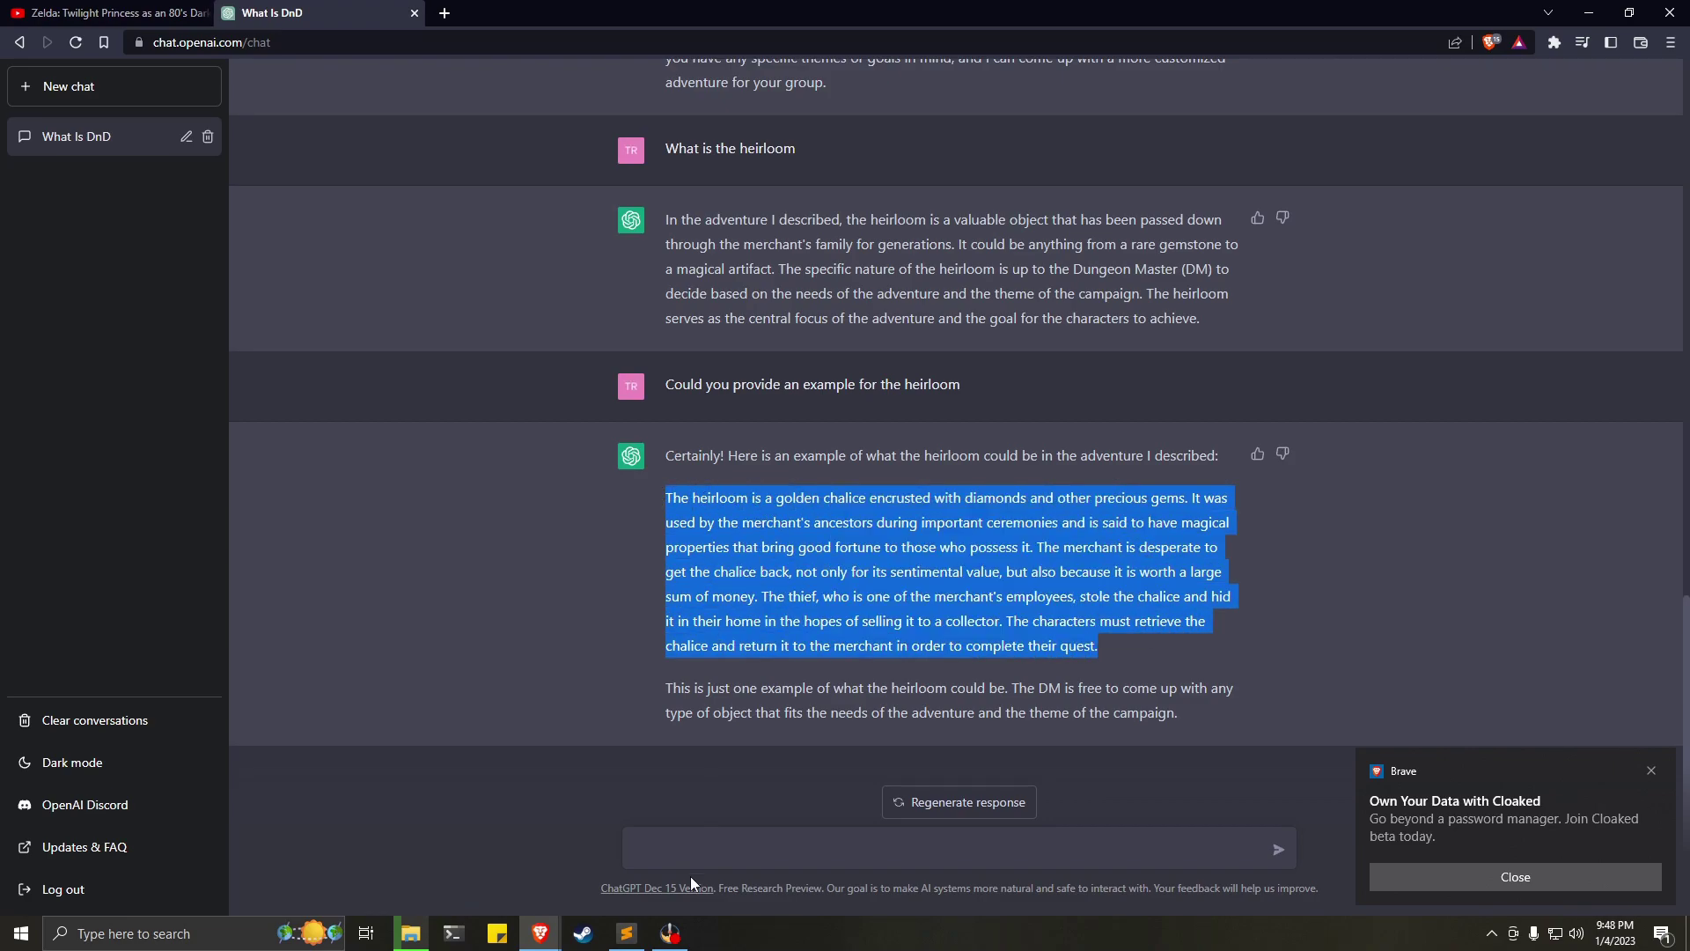
pyautogui.click(627, 933)
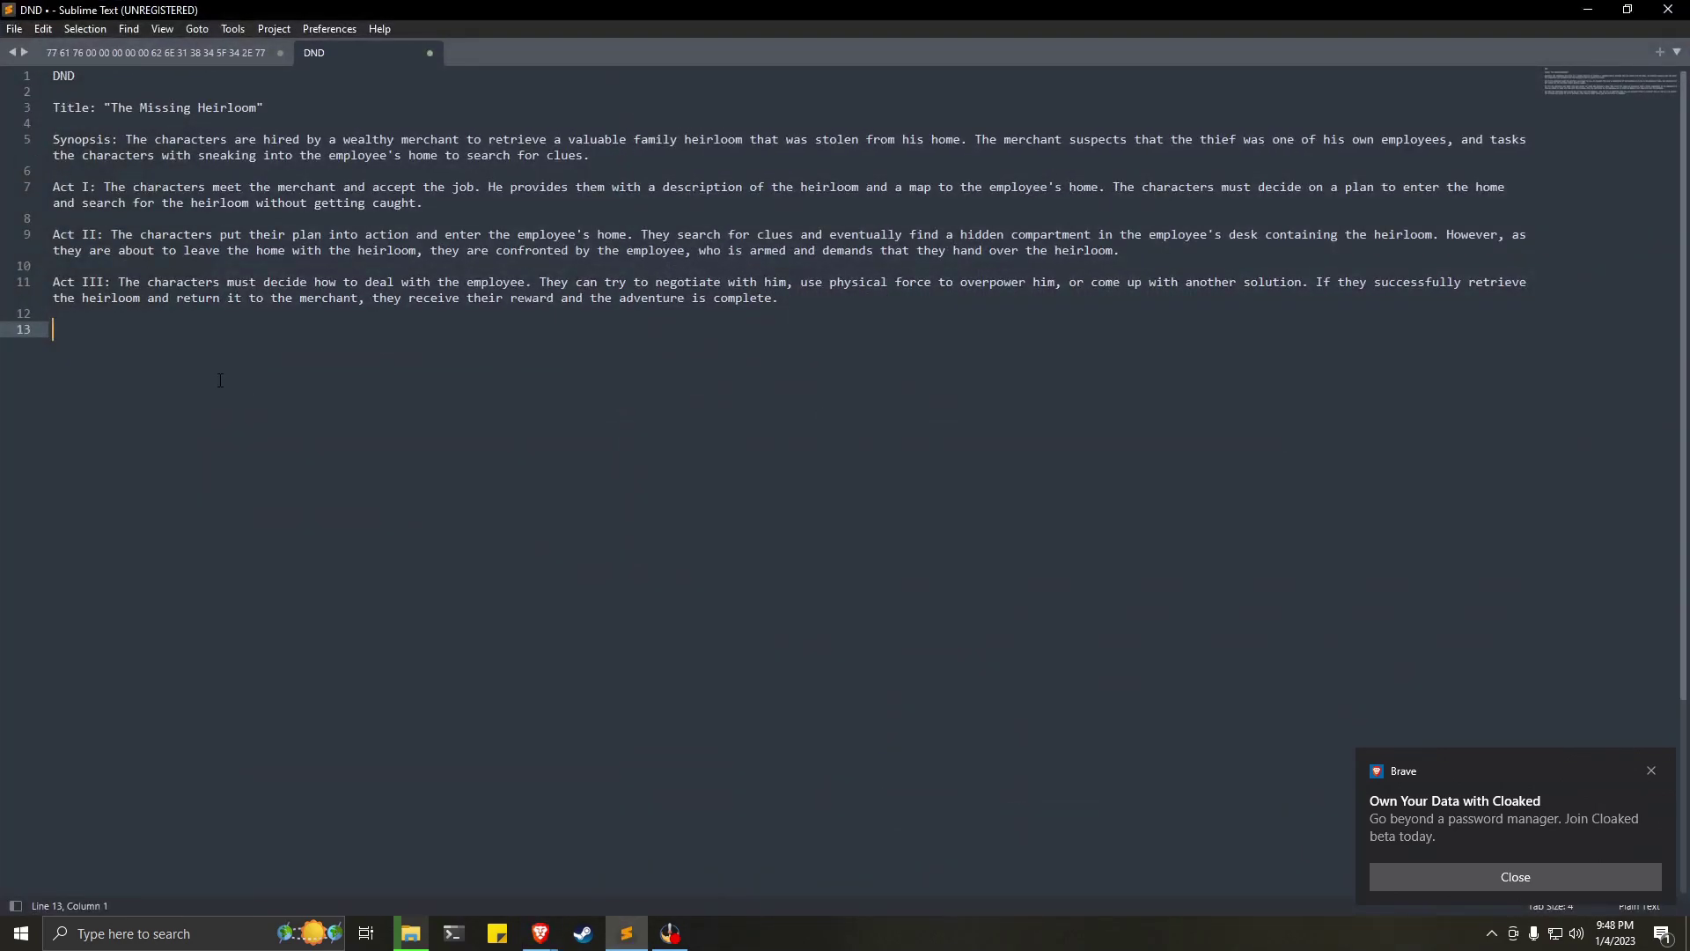
pyautogui.rightClick(85, 326)
pyautogui.click(124, 403)
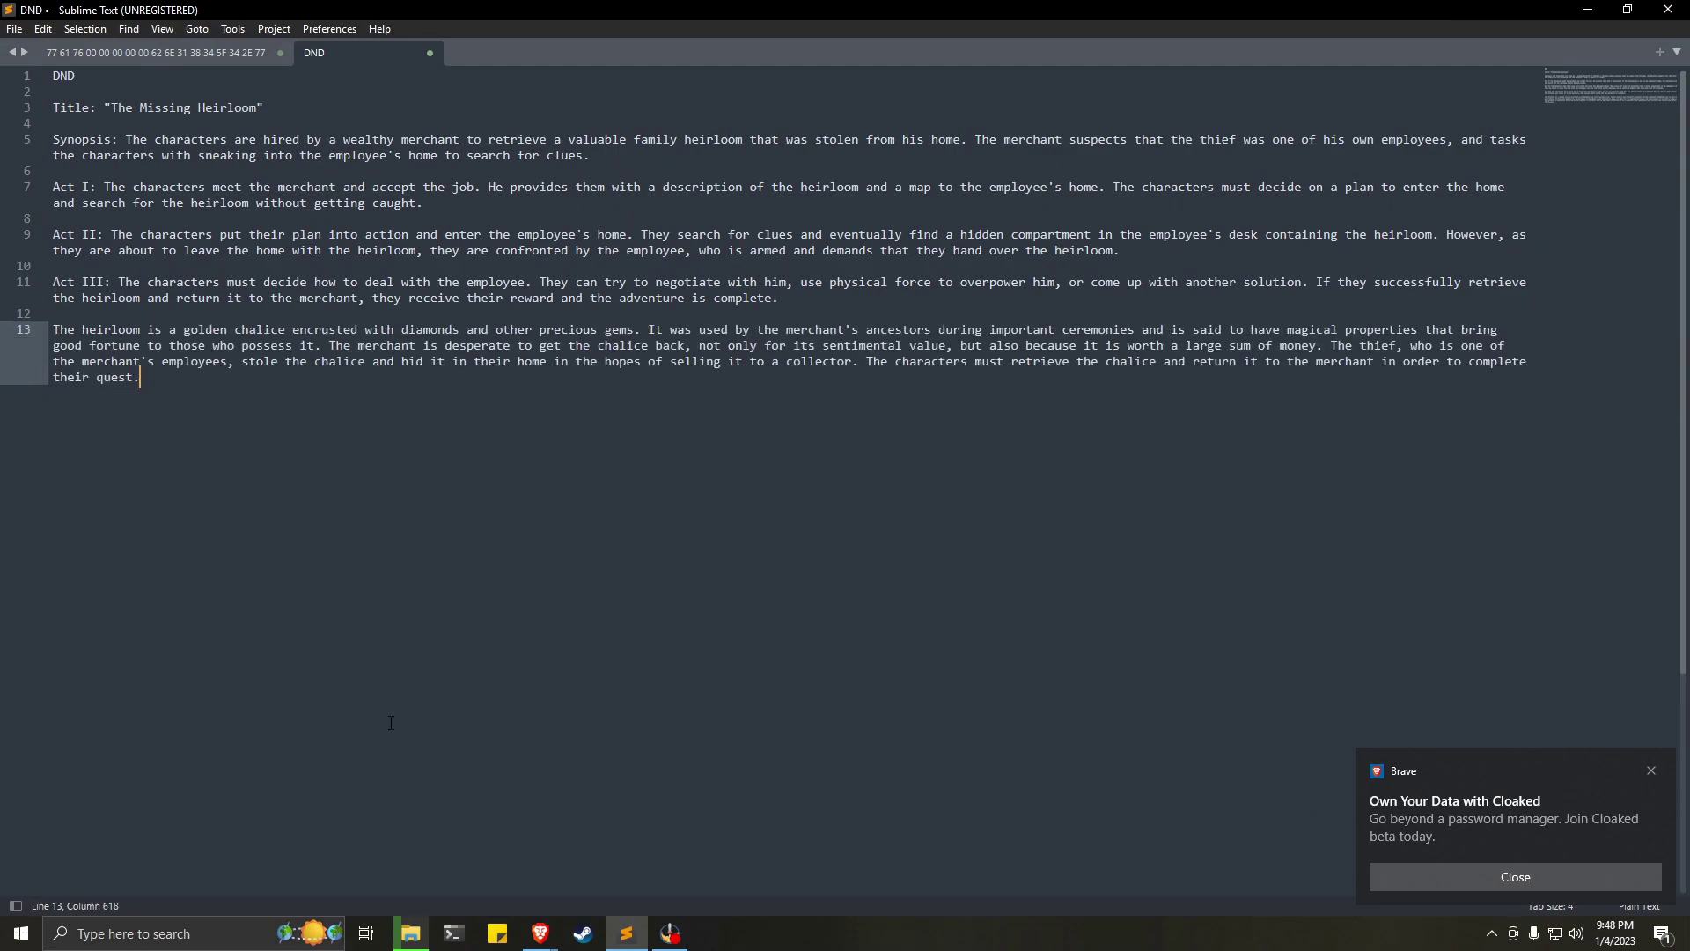
pyautogui.press('Return')
pyautogui.press('Return')
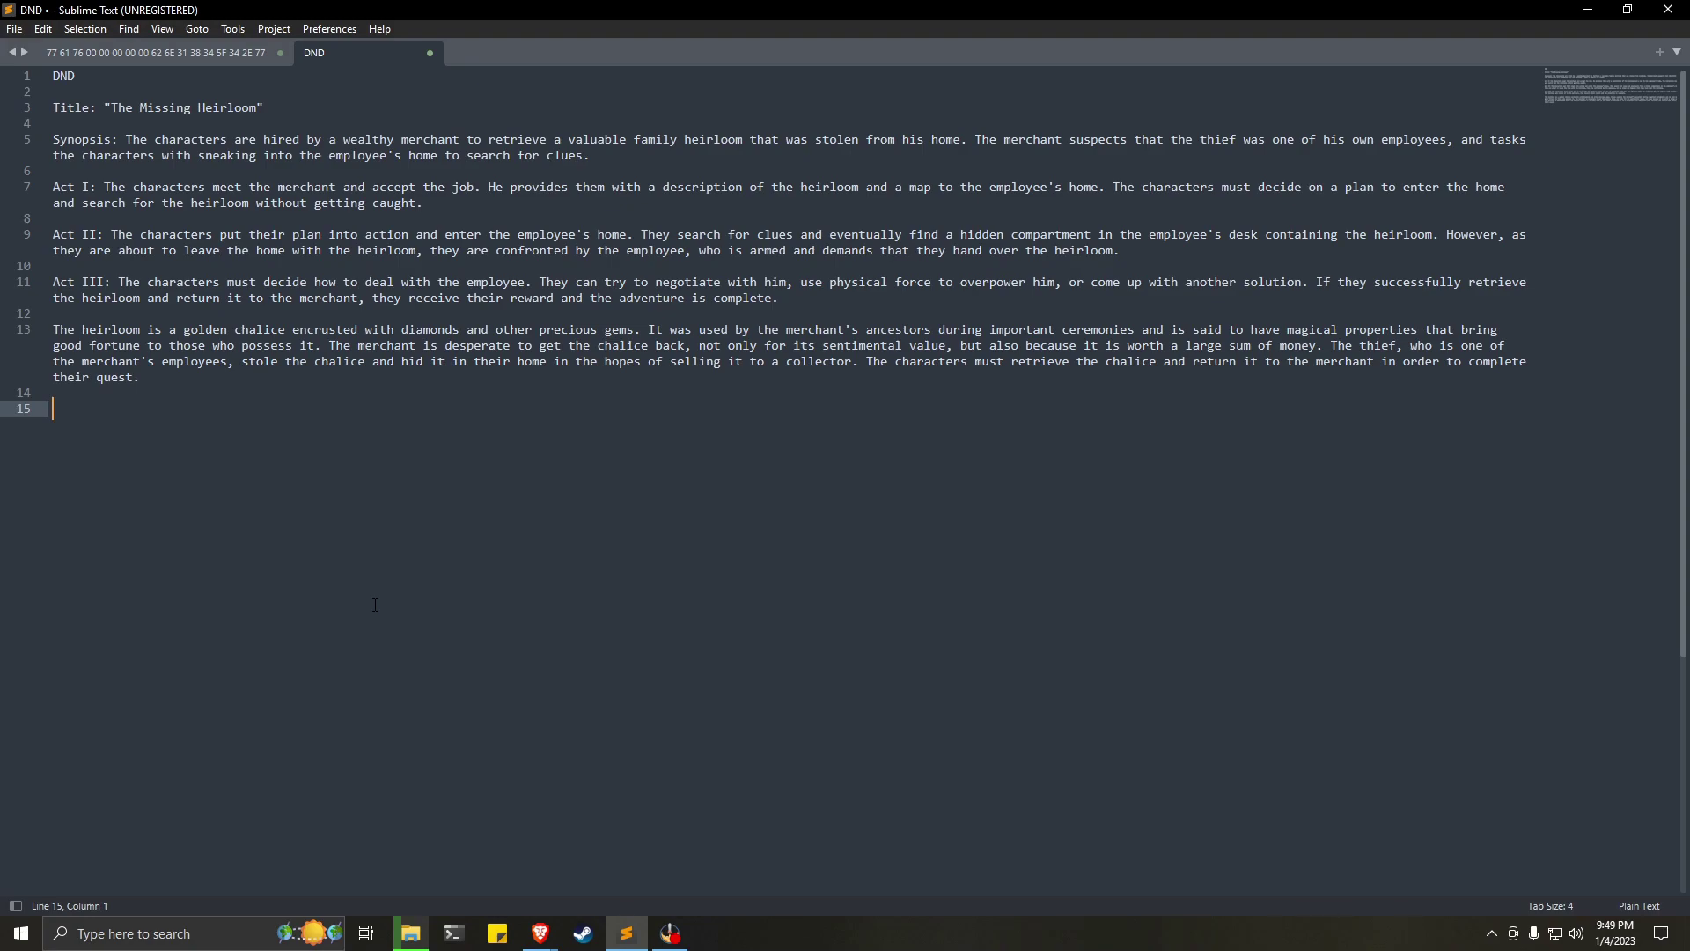
# Return to ChatGPT and ask "Could you name the merchant and the employee and provide backstory for them".
pyautogui.hotkey('alt', 'Tab')
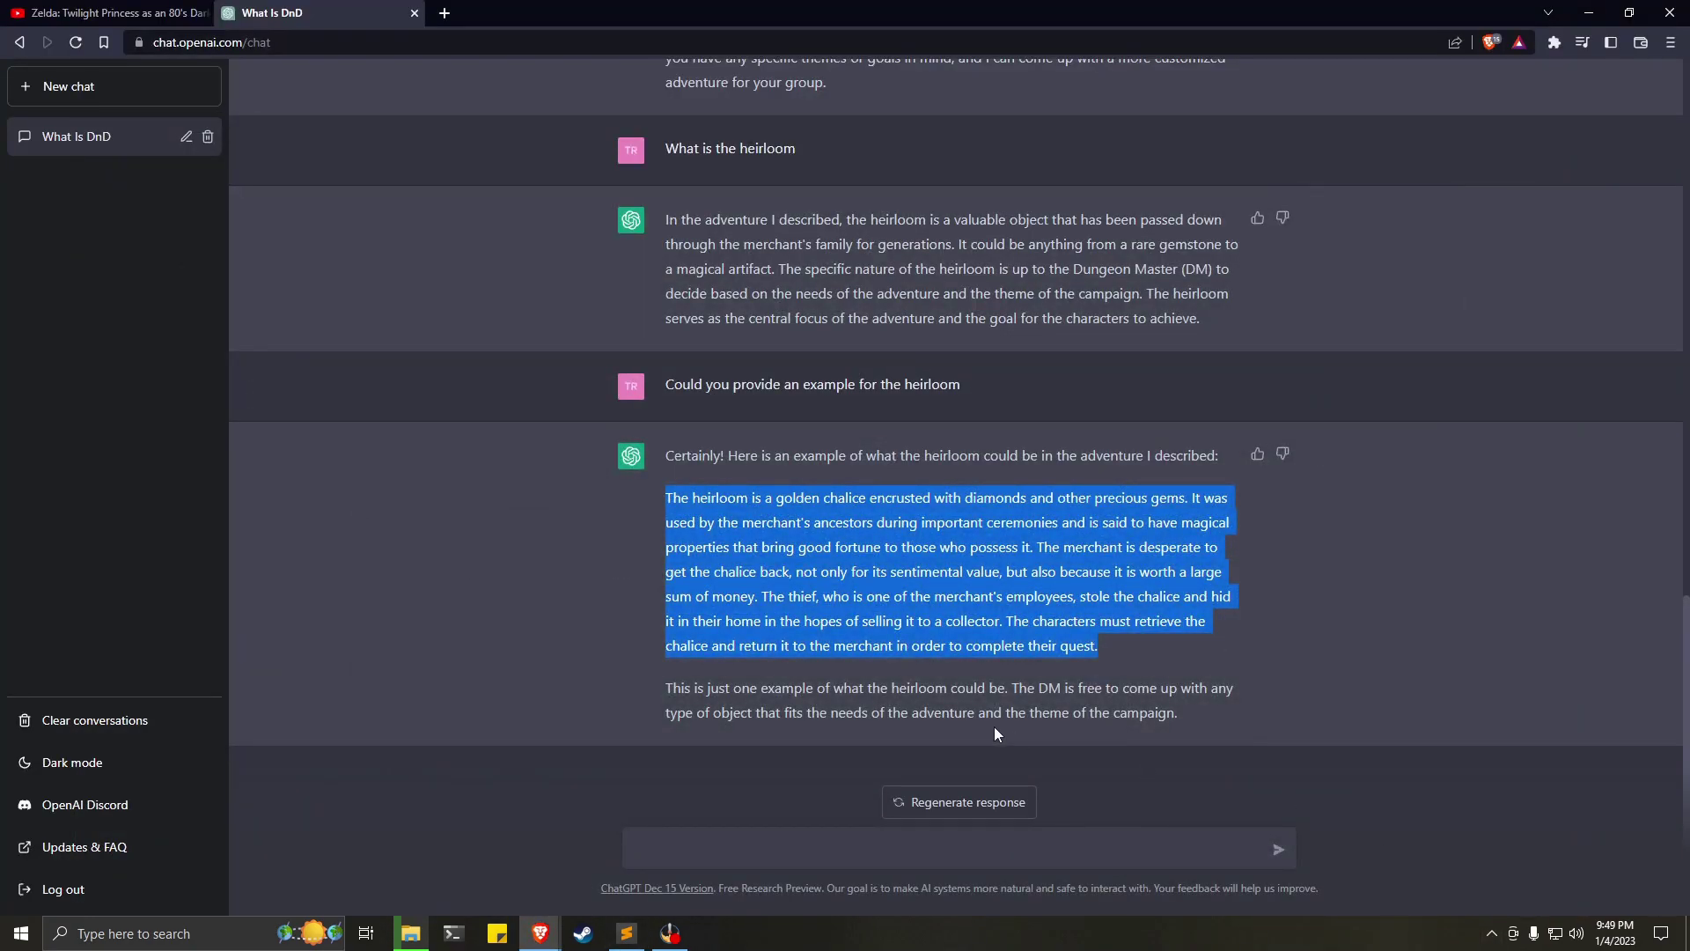
pyautogui.click(780, 848)
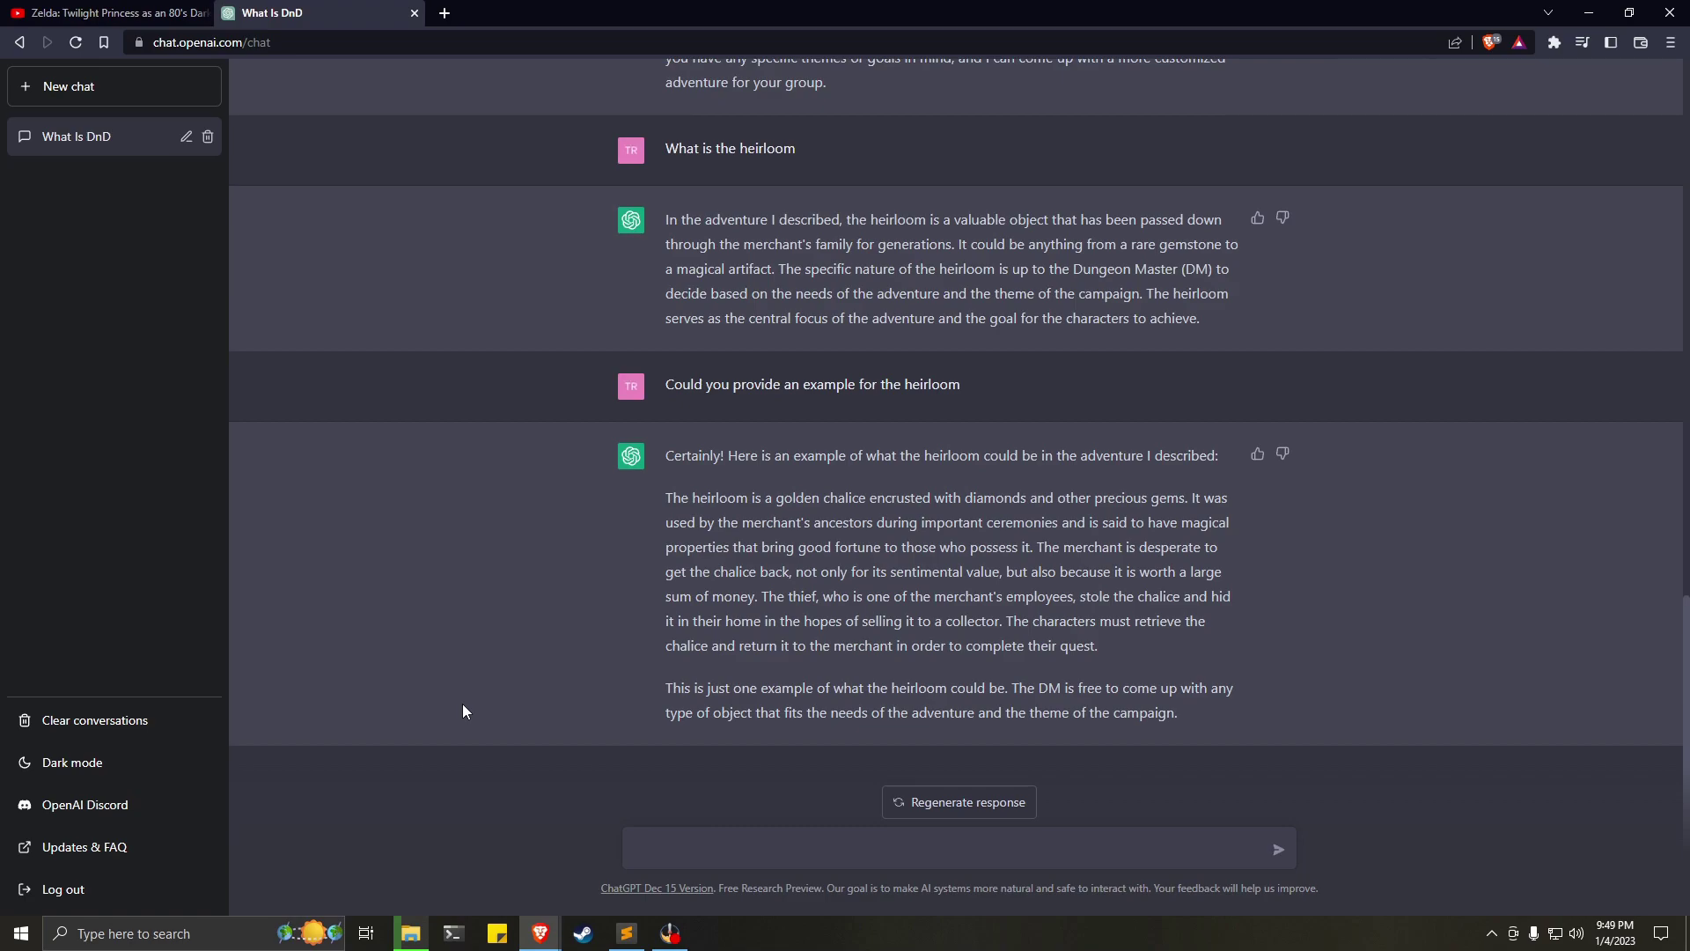
pyautogui.write('Could you name the merchant and the employ')
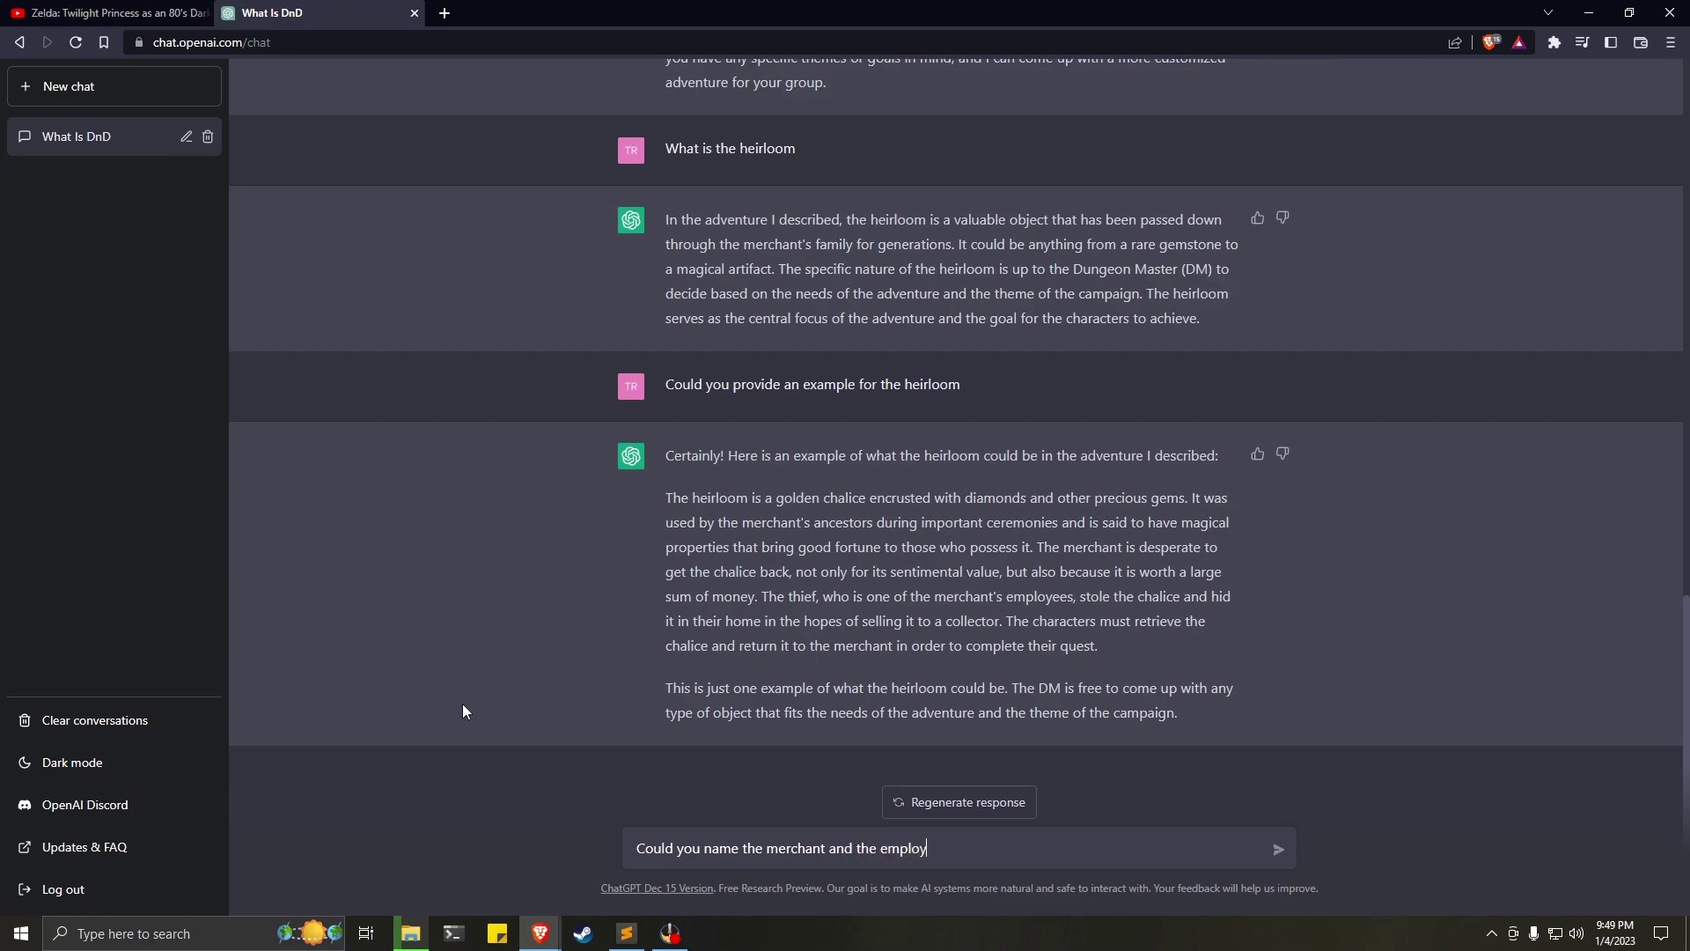
pyautogui.write('ee and provide backstory for them')
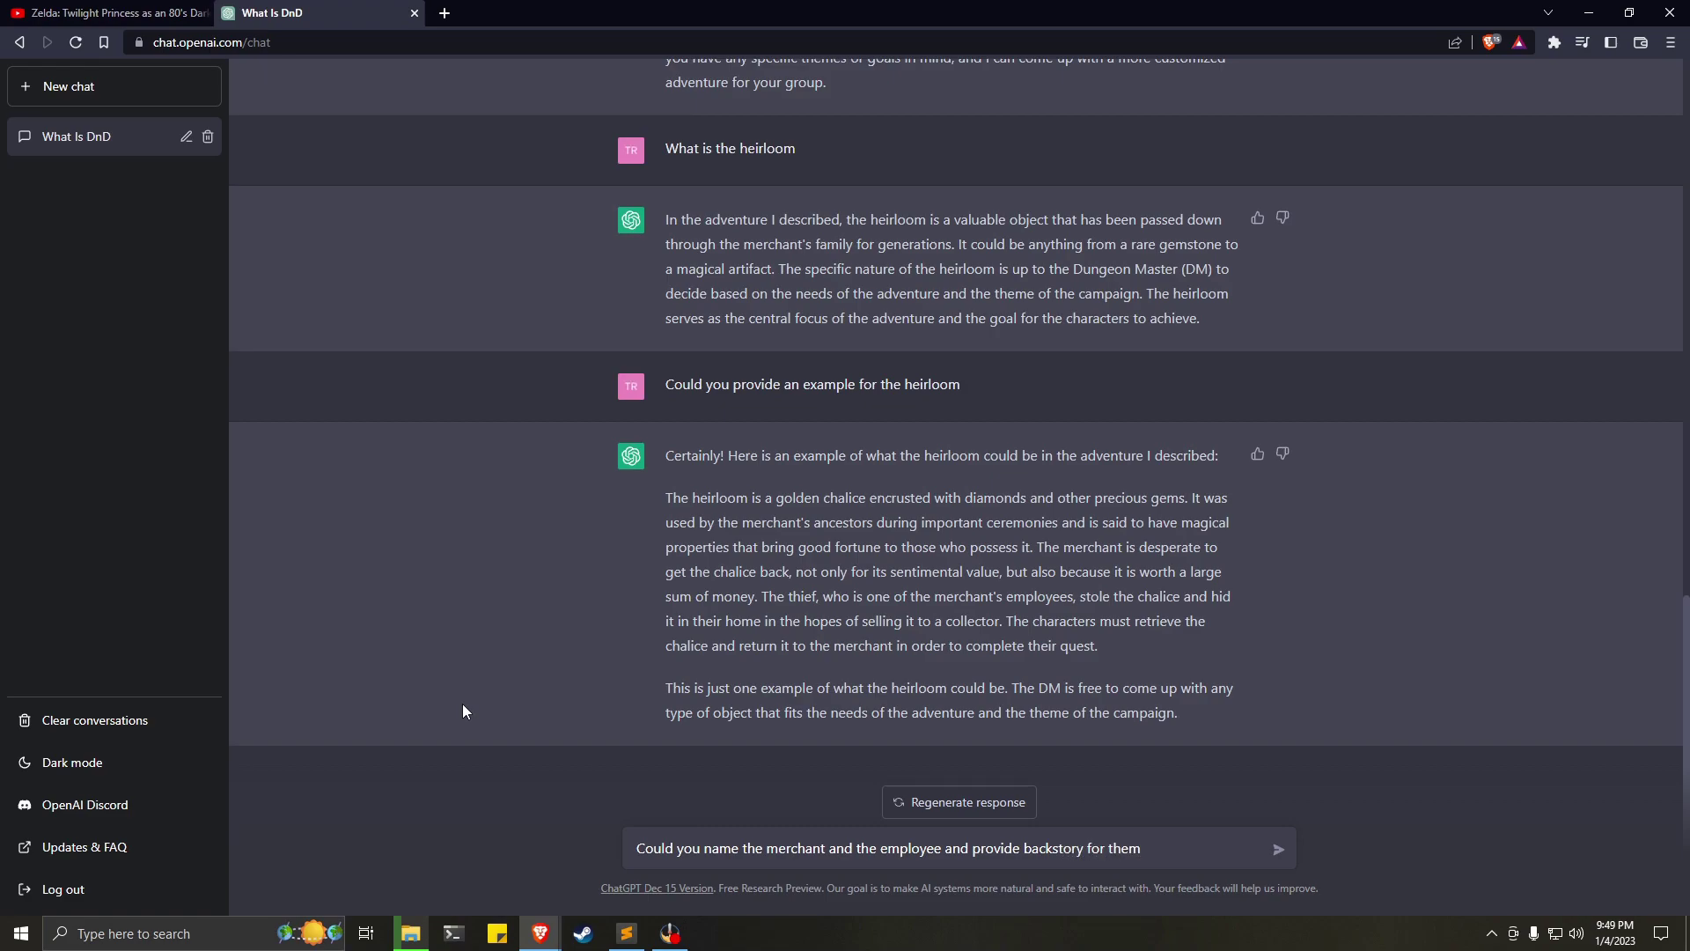
pyautogui.press('Return')
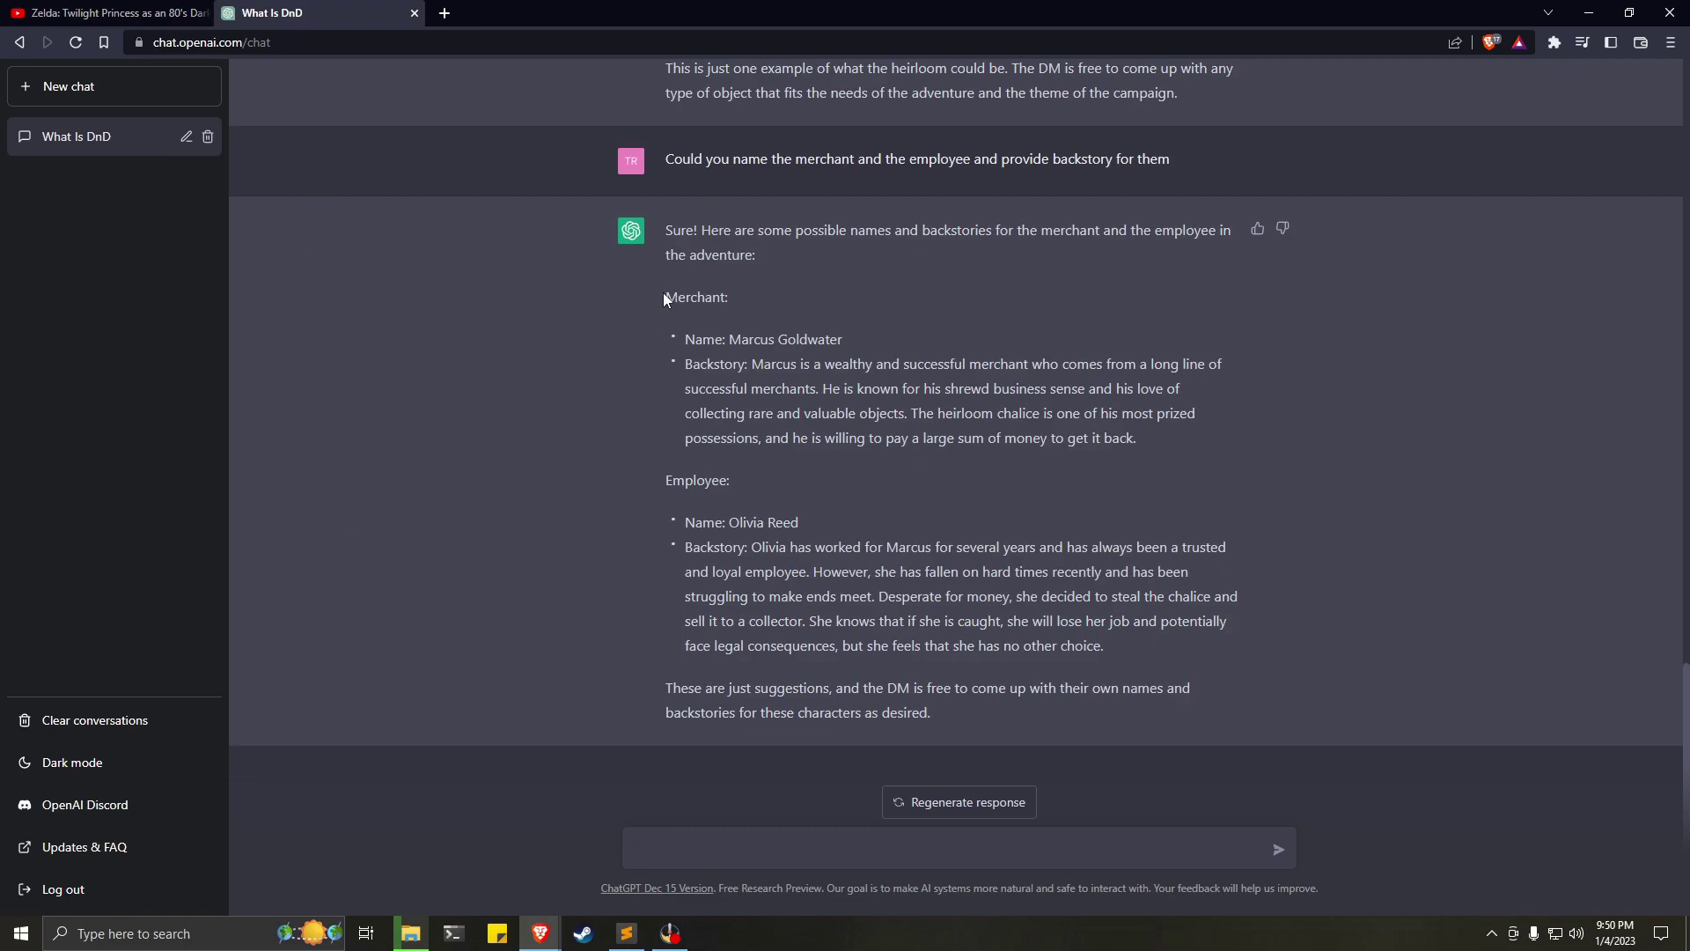
# Copy the merchant and employee names and backstories from the reply to the end of the DND document in Sublime Text.
pyautogui.moveTo(664, 298); pyautogui.dragTo(1169, 646)
pyautogui.rightClick(1169, 646)
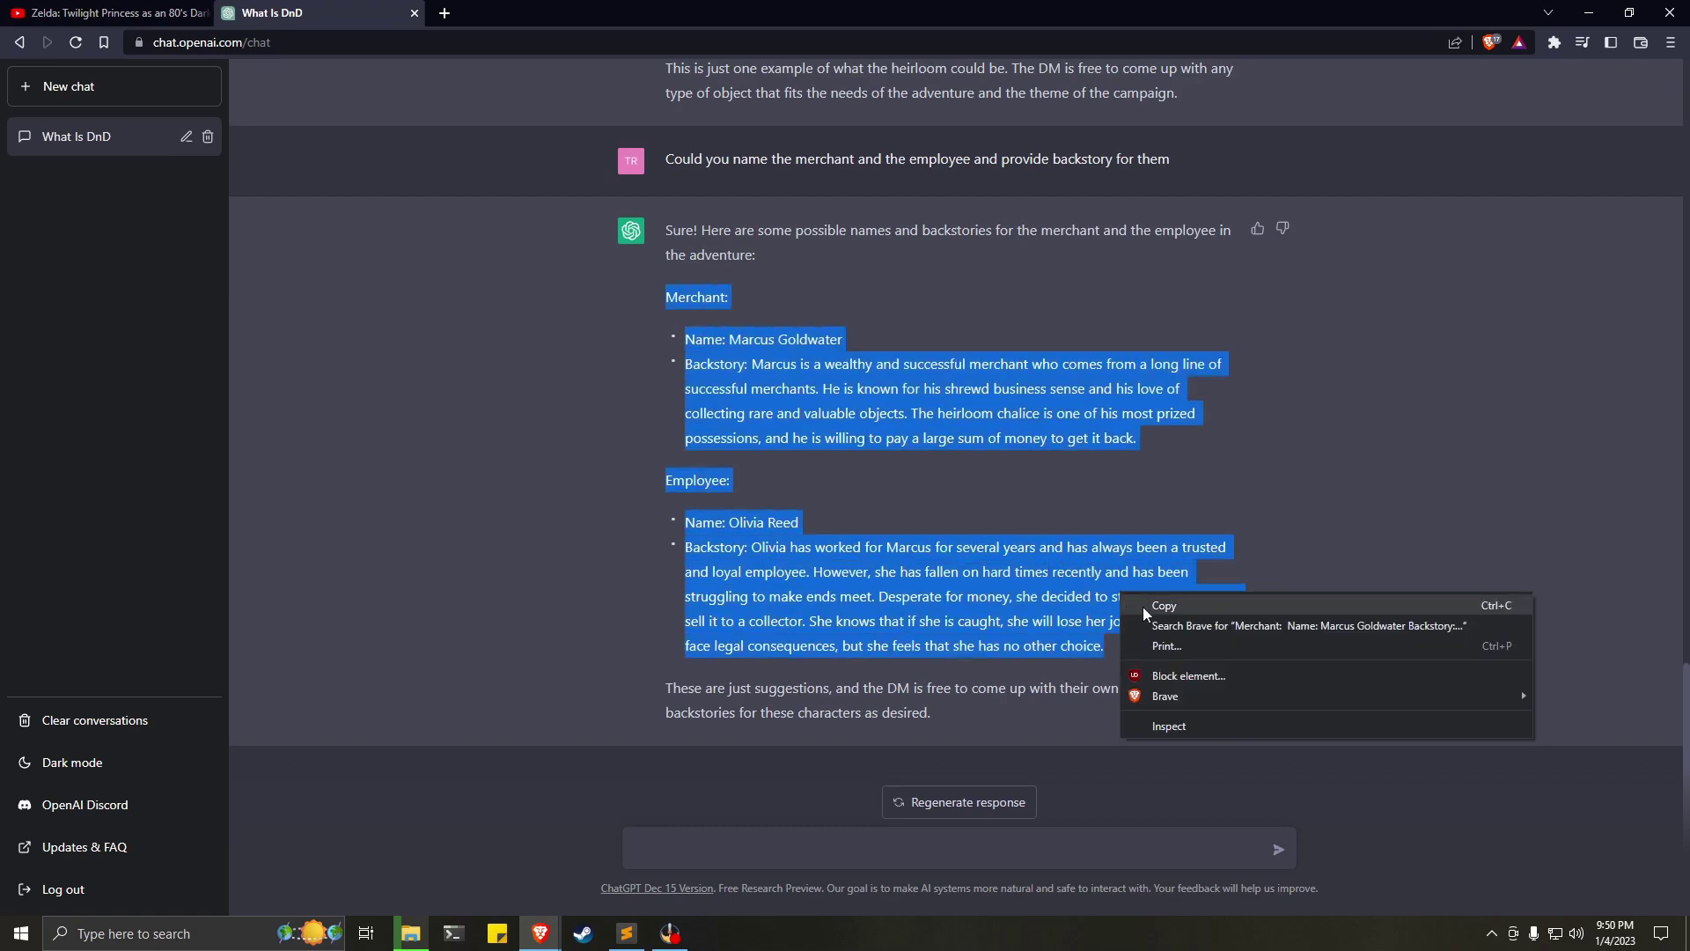
pyautogui.click(1149, 604)
pyautogui.click(627, 935)
pyautogui.rightClick(72, 401)
pyautogui.click(97, 481)
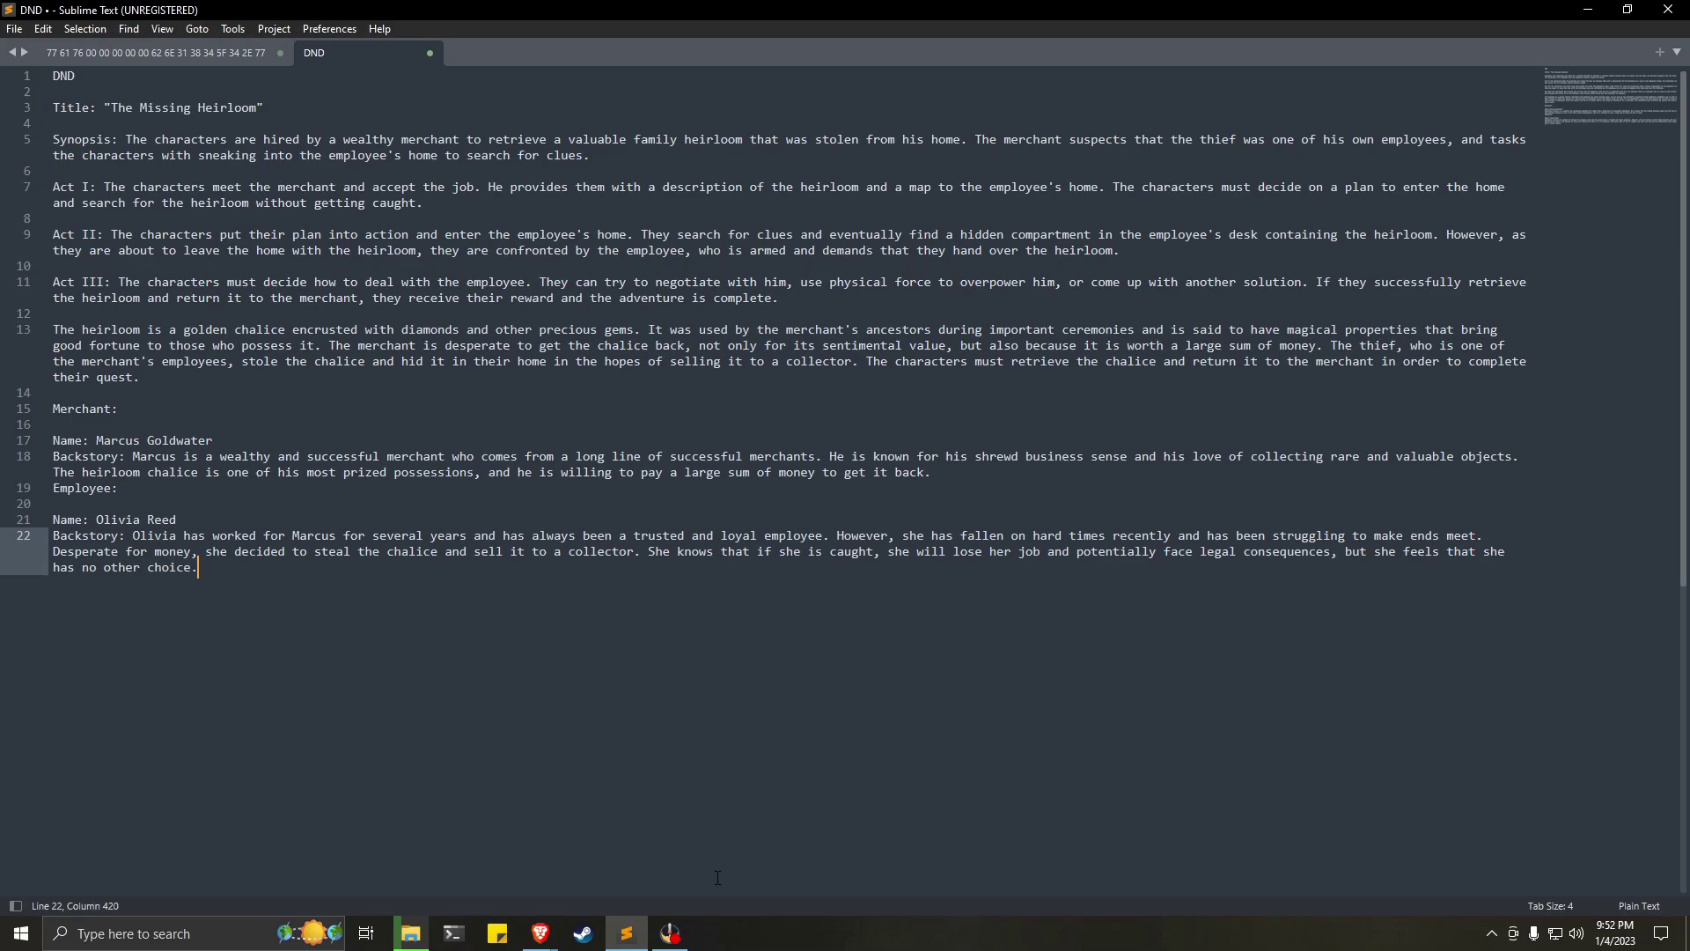
# Return to ChatGPT and ask "Could you name the collector, why he wants the chalice", correcting the misspelled words.
pyautogui.hotkey('alt', 'Tab')
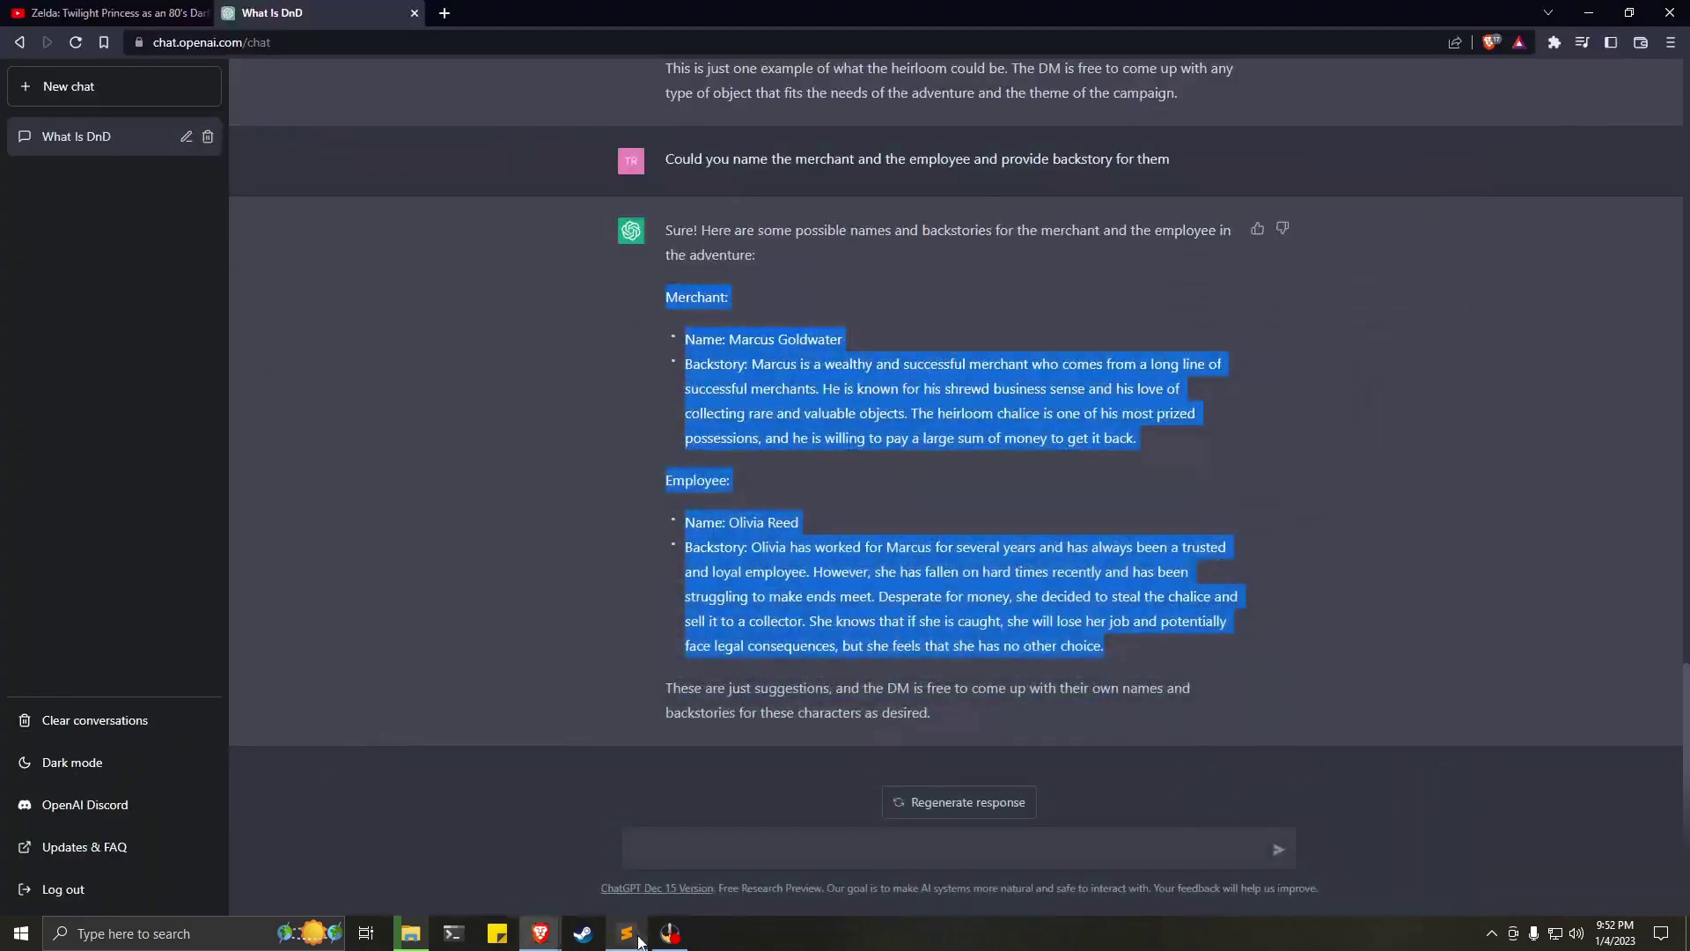
pyautogui.click(947, 850)
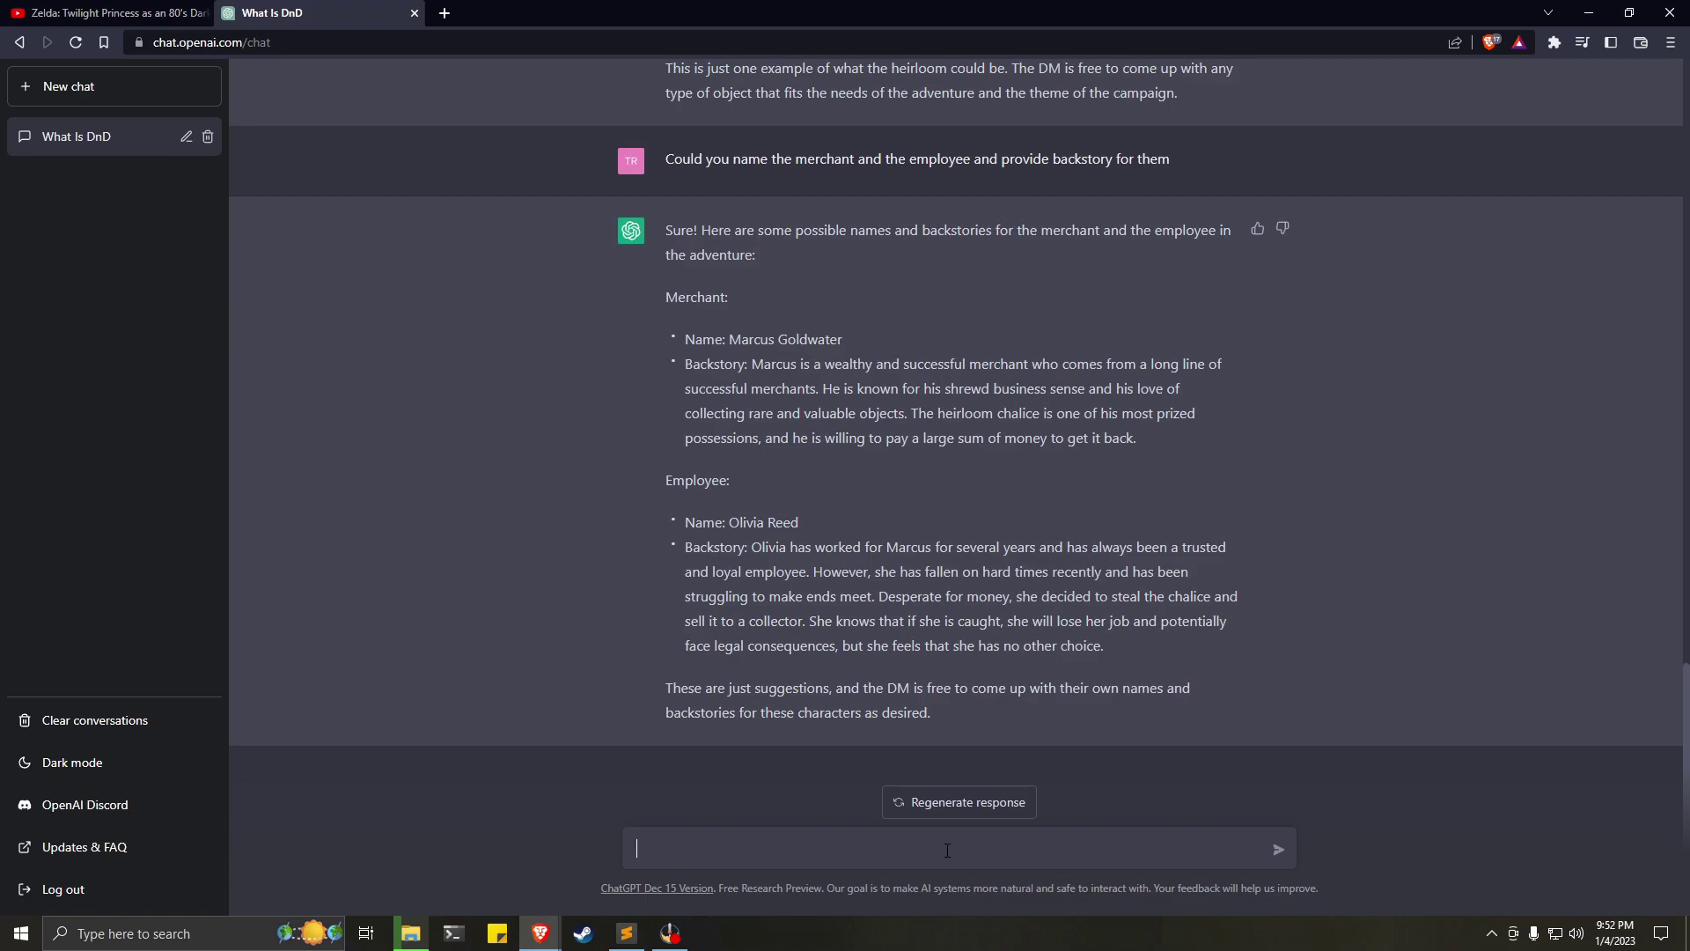
pyautogui.write('Could you name the collecter')
pyautogui.rightClick(784, 848)
pyautogui.click(907, 598)
pyautogui.write(', why ')
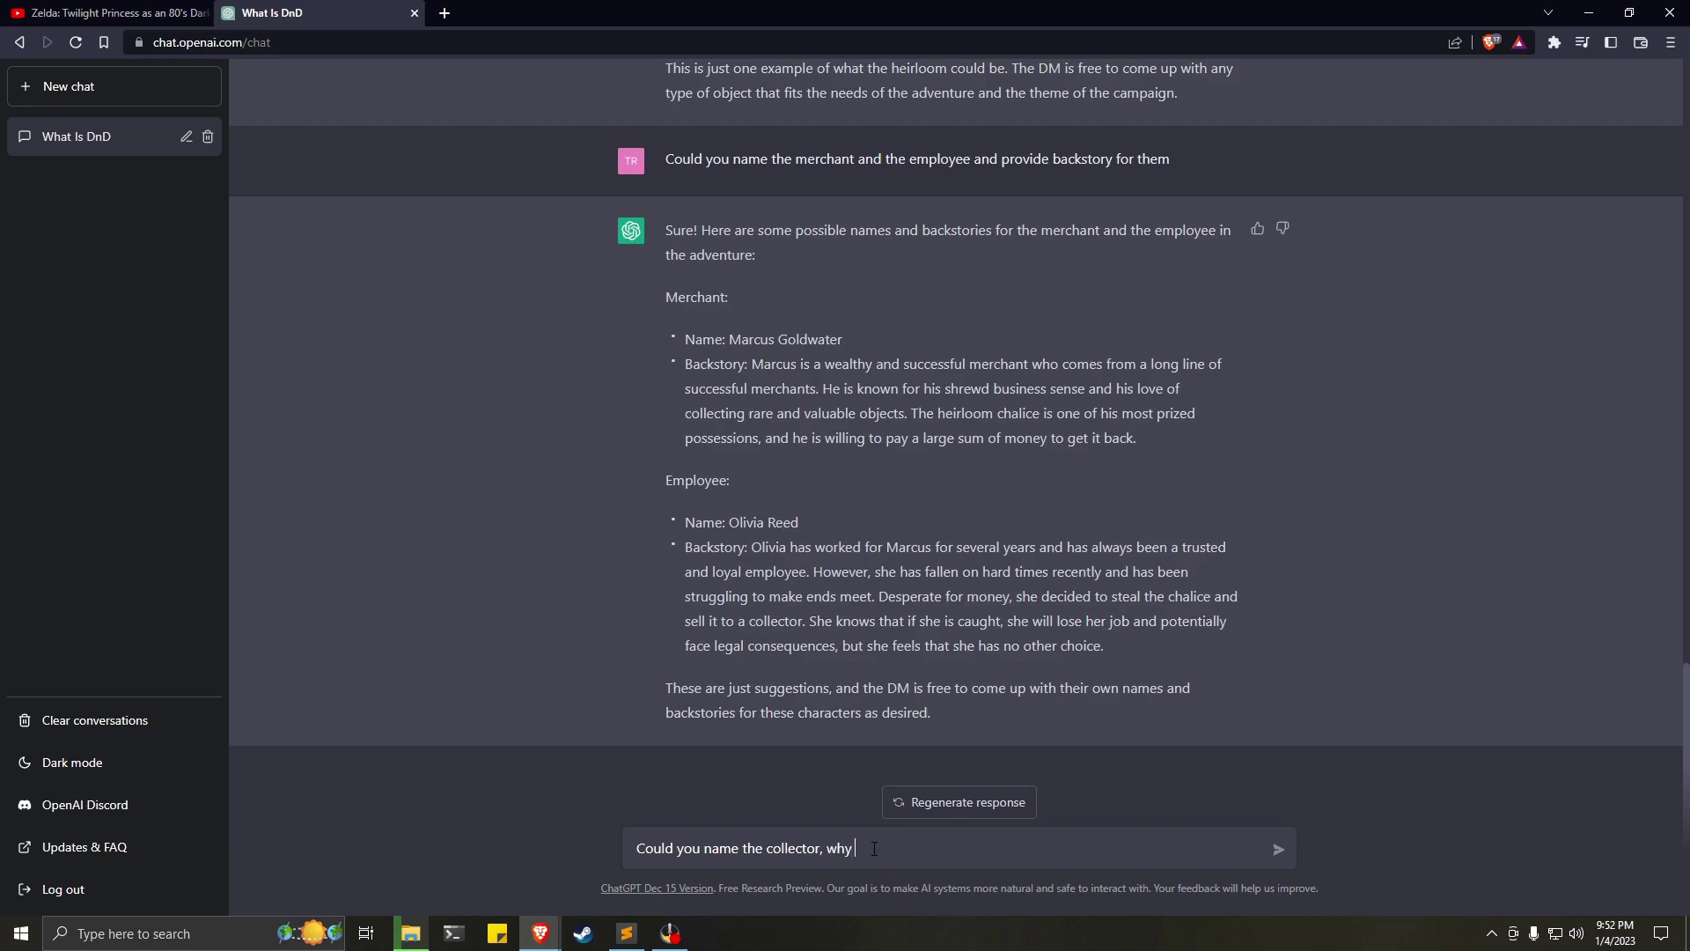
pyautogui.write('he wants the ')
pyautogui.write('ch')
pyautogui.write('a')
pyautogui.write('lic')
pyautogui.write('ce')
pyautogui.write('and')
pyautogui.press('Return')
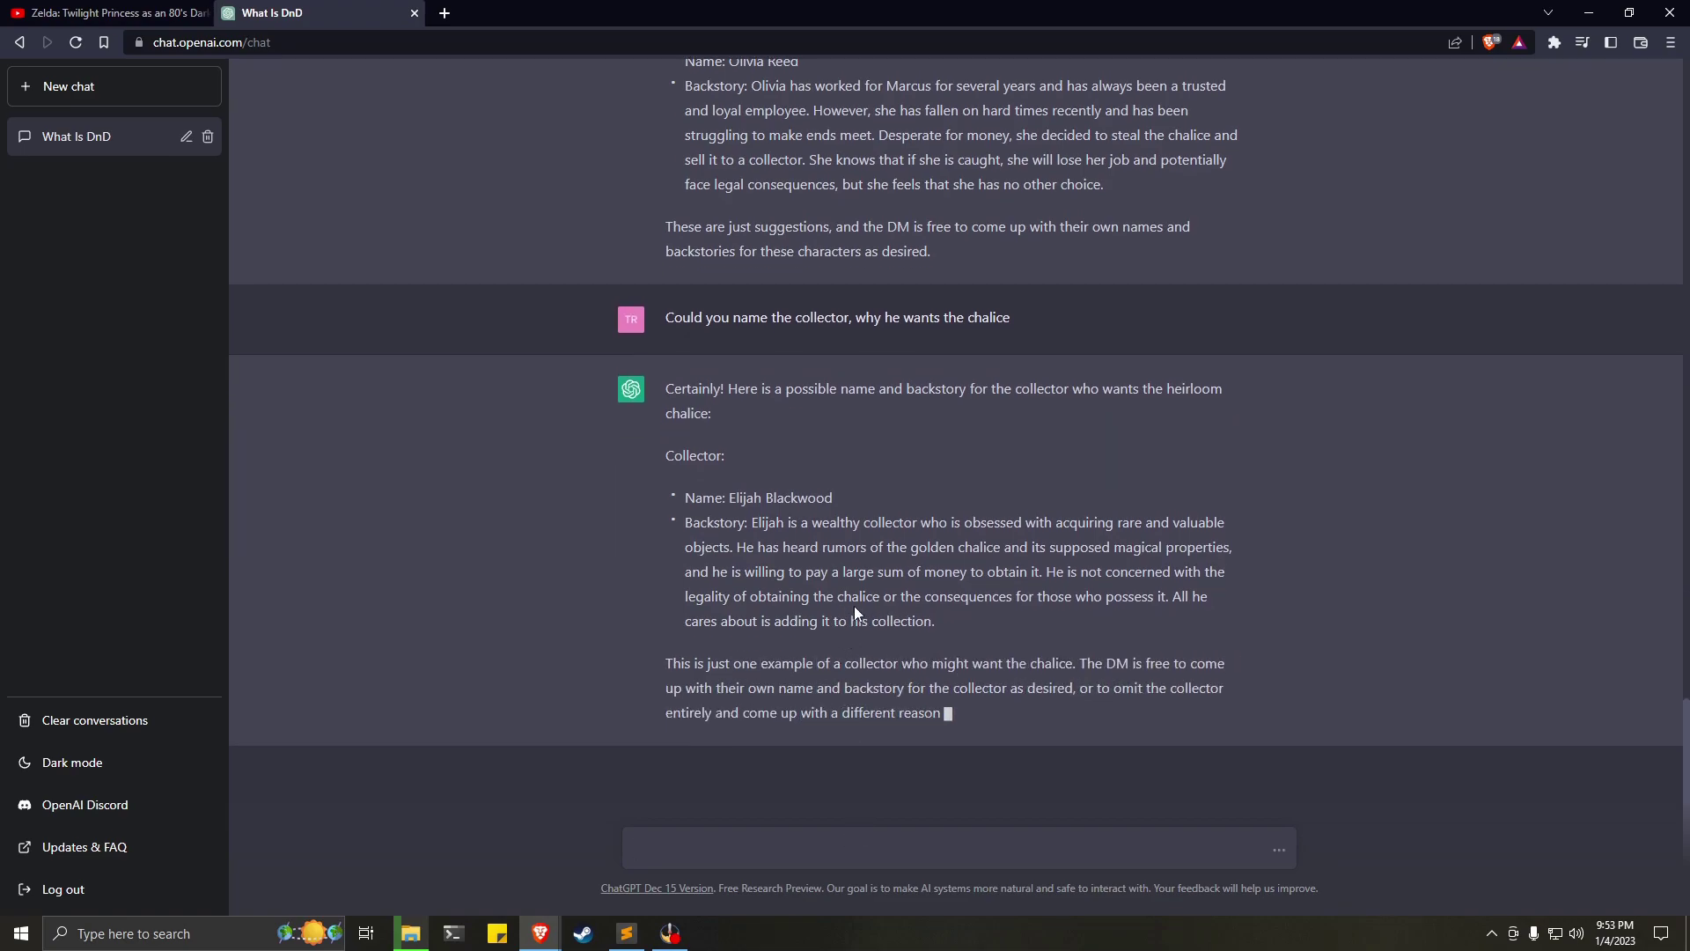
# Copy the collector's name and backstory into the DND document in Sublime Text, separated by a blank line below the employee's backstory.
pyautogui.moveTo(965, 609); pyautogui.dragTo(678, 498)
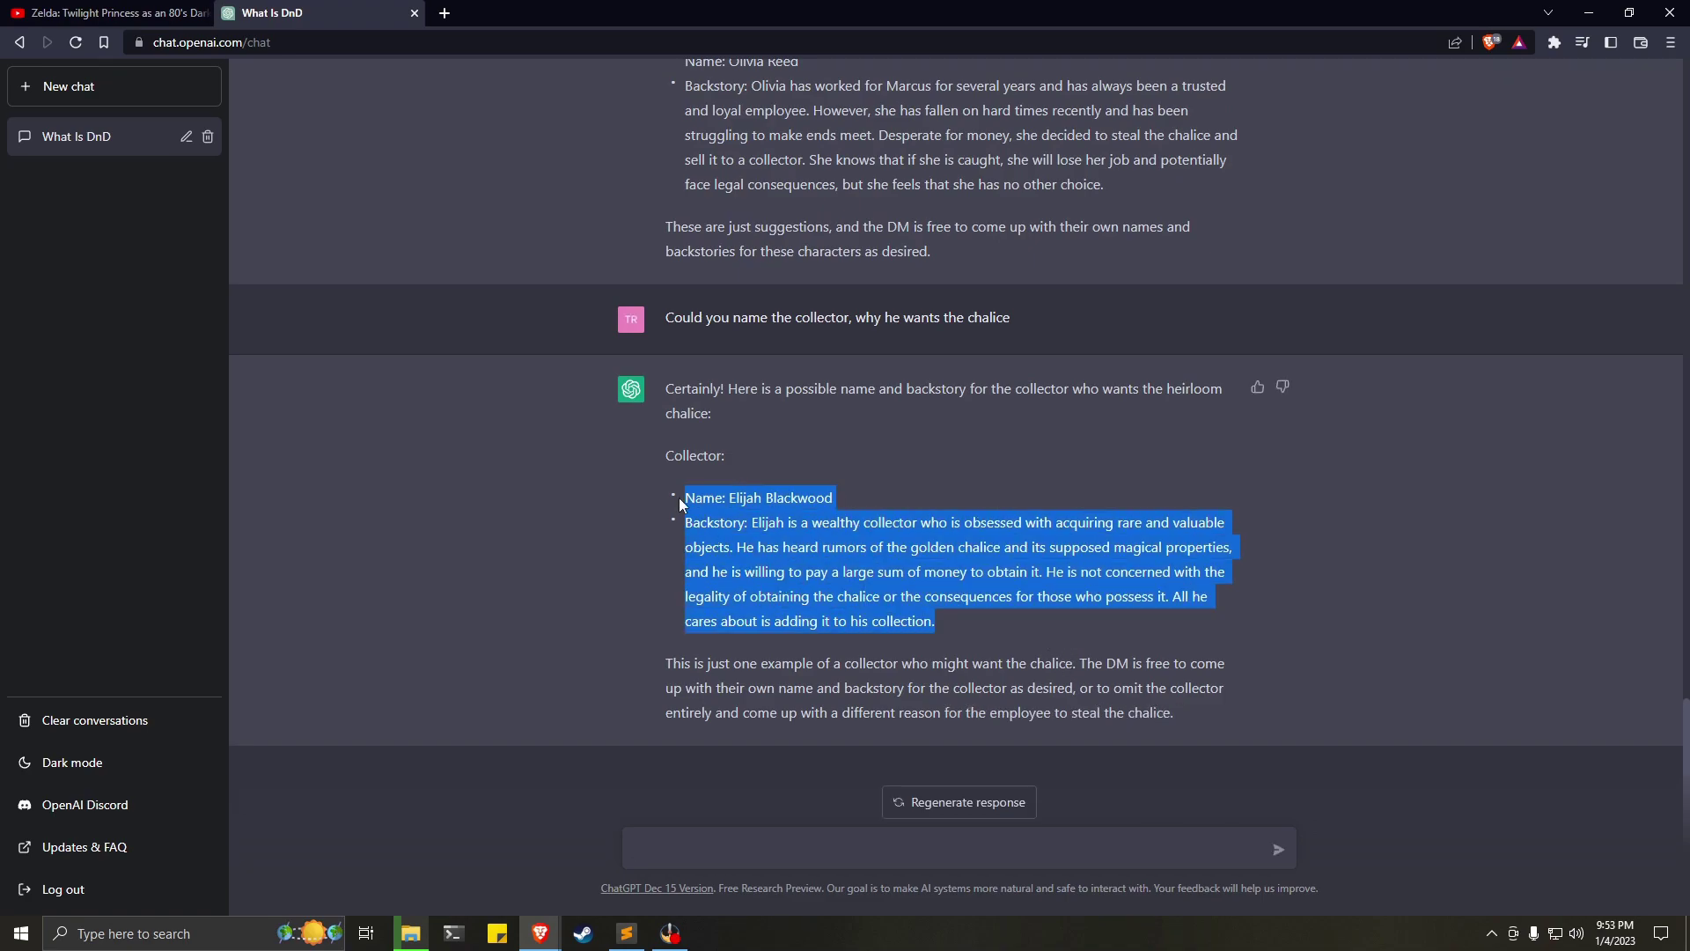
pyautogui.rightClick(706, 506)
pyautogui.click(744, 522)
pyautogui.click(627, 933)
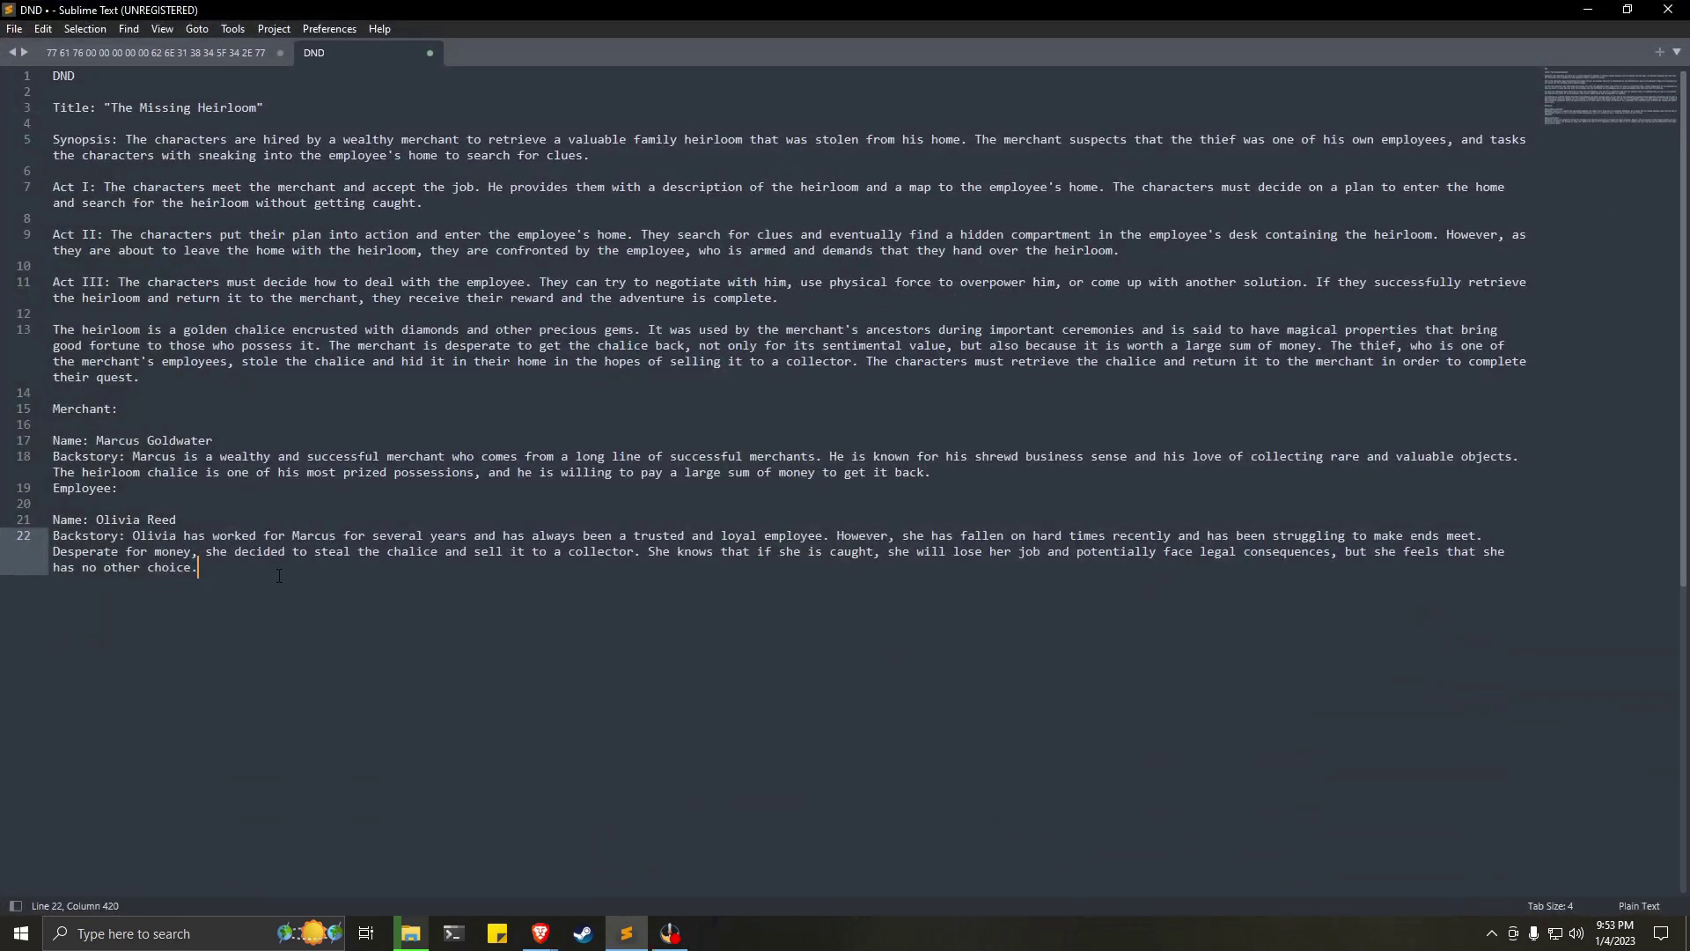
pyautogui.press('Return')
pyautogui.press('Return')
pyautogui.rightClick(85, 600)
pyautogui.click(141, 671)
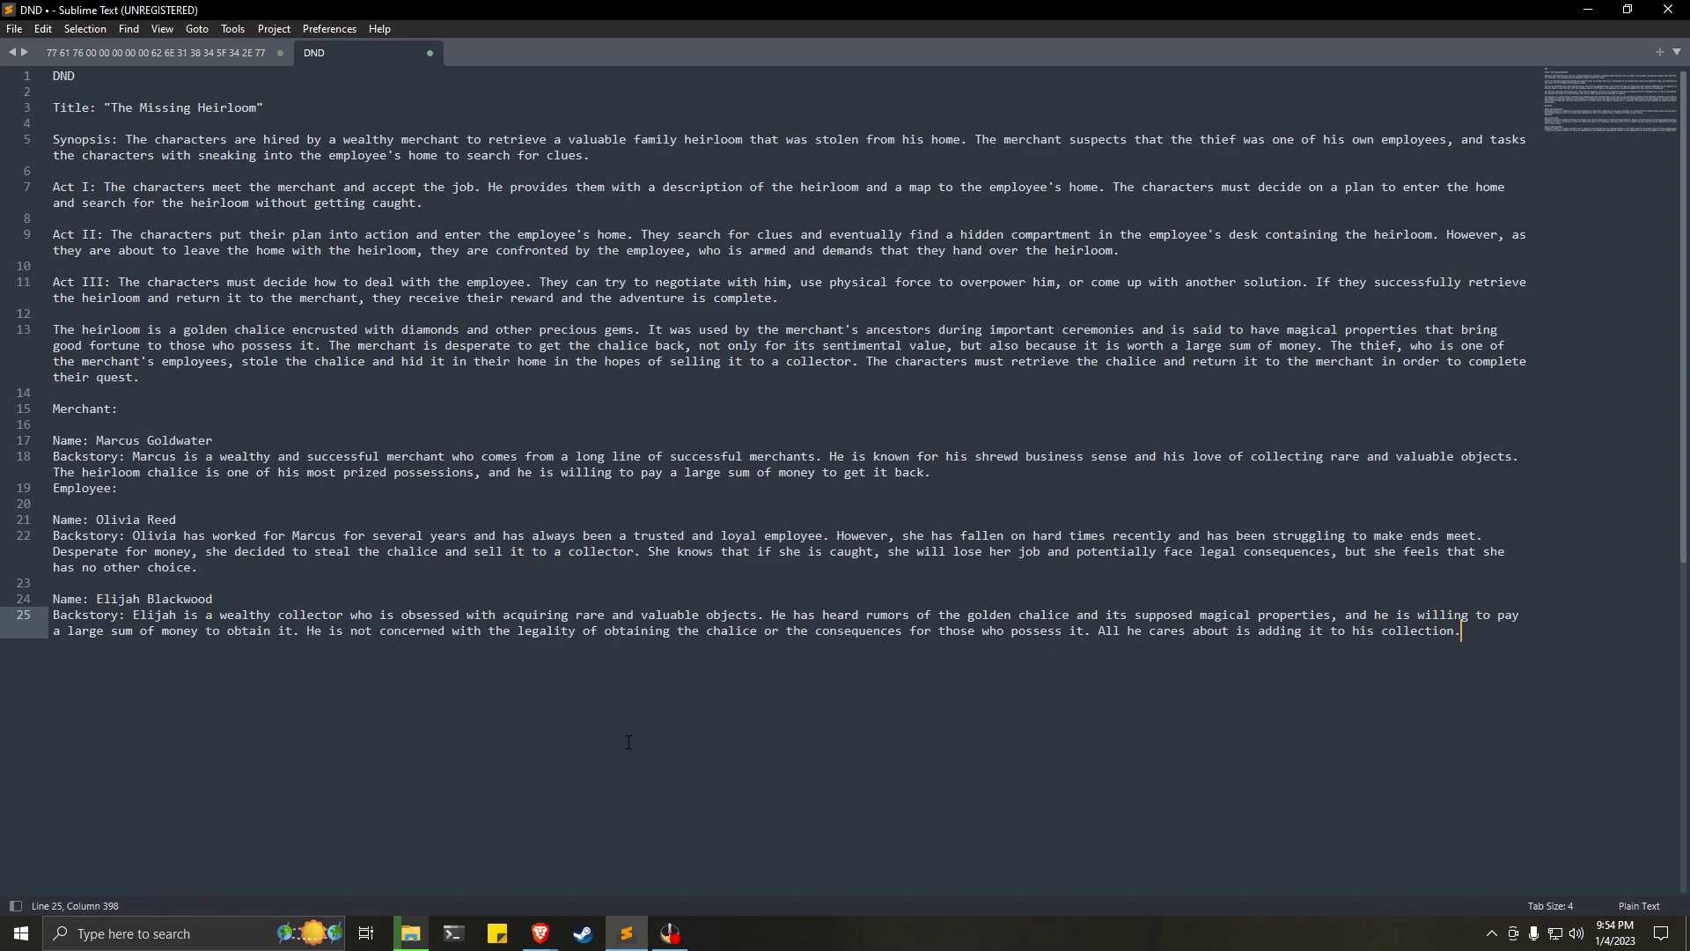
# Return to ChatGPT, dismiss the ad notification, and ask "describe the employee's home", correcting the misspelled word.
pyautogui.click(540, 933)
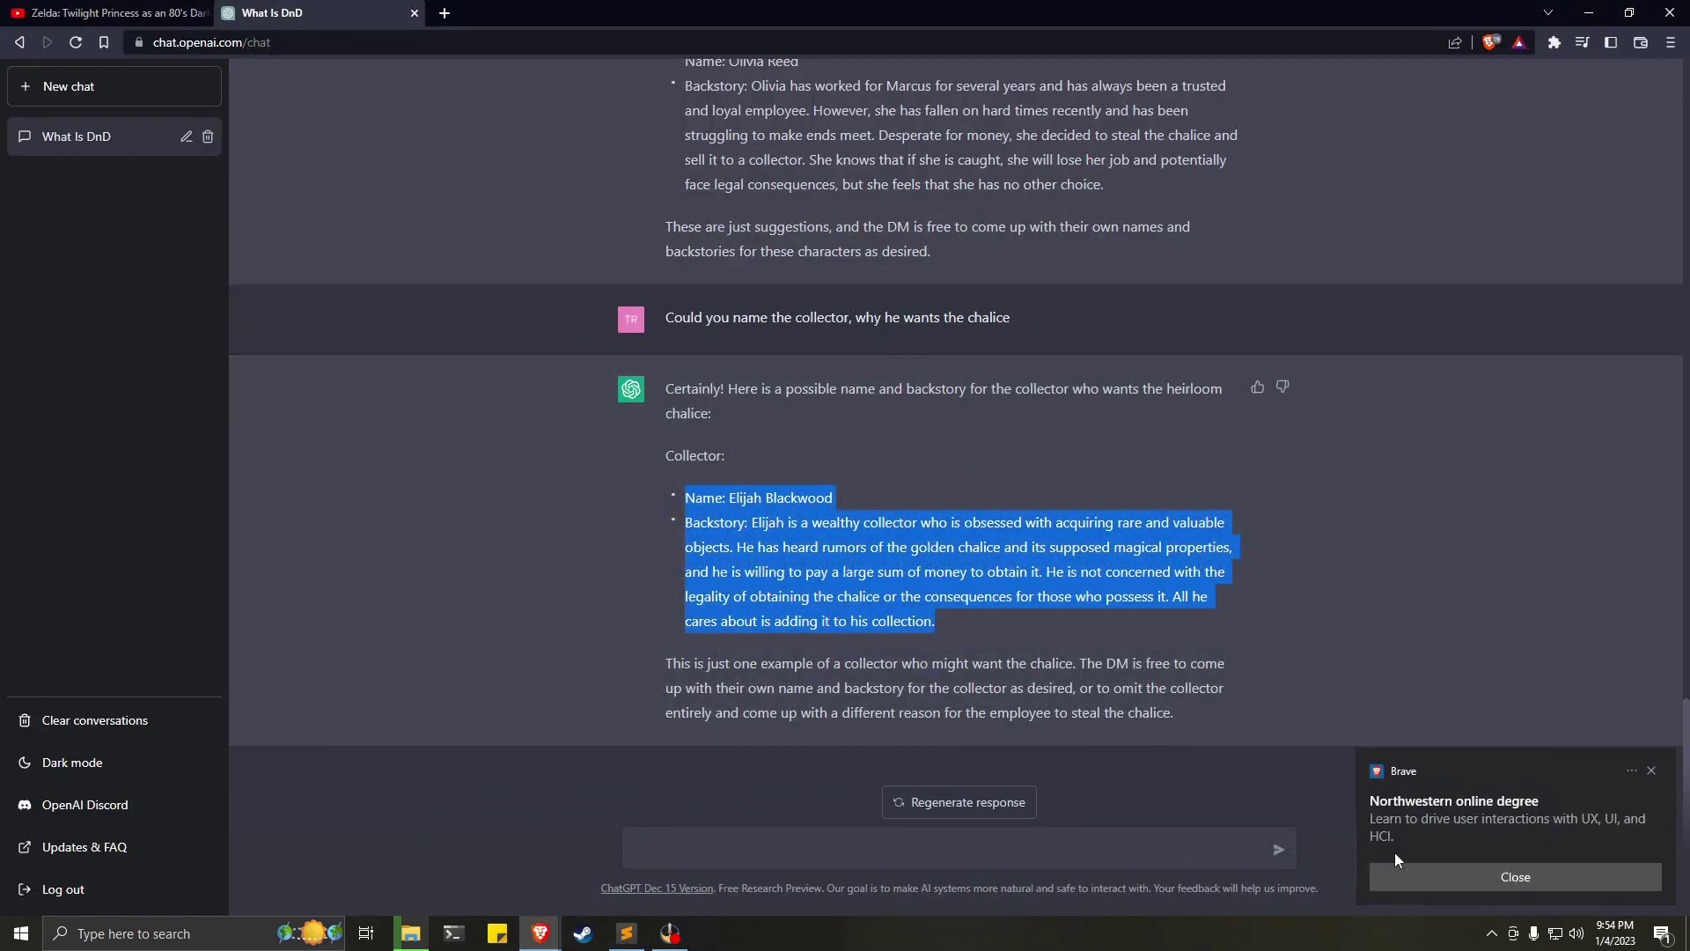
pyautogui.click(1652, 771)
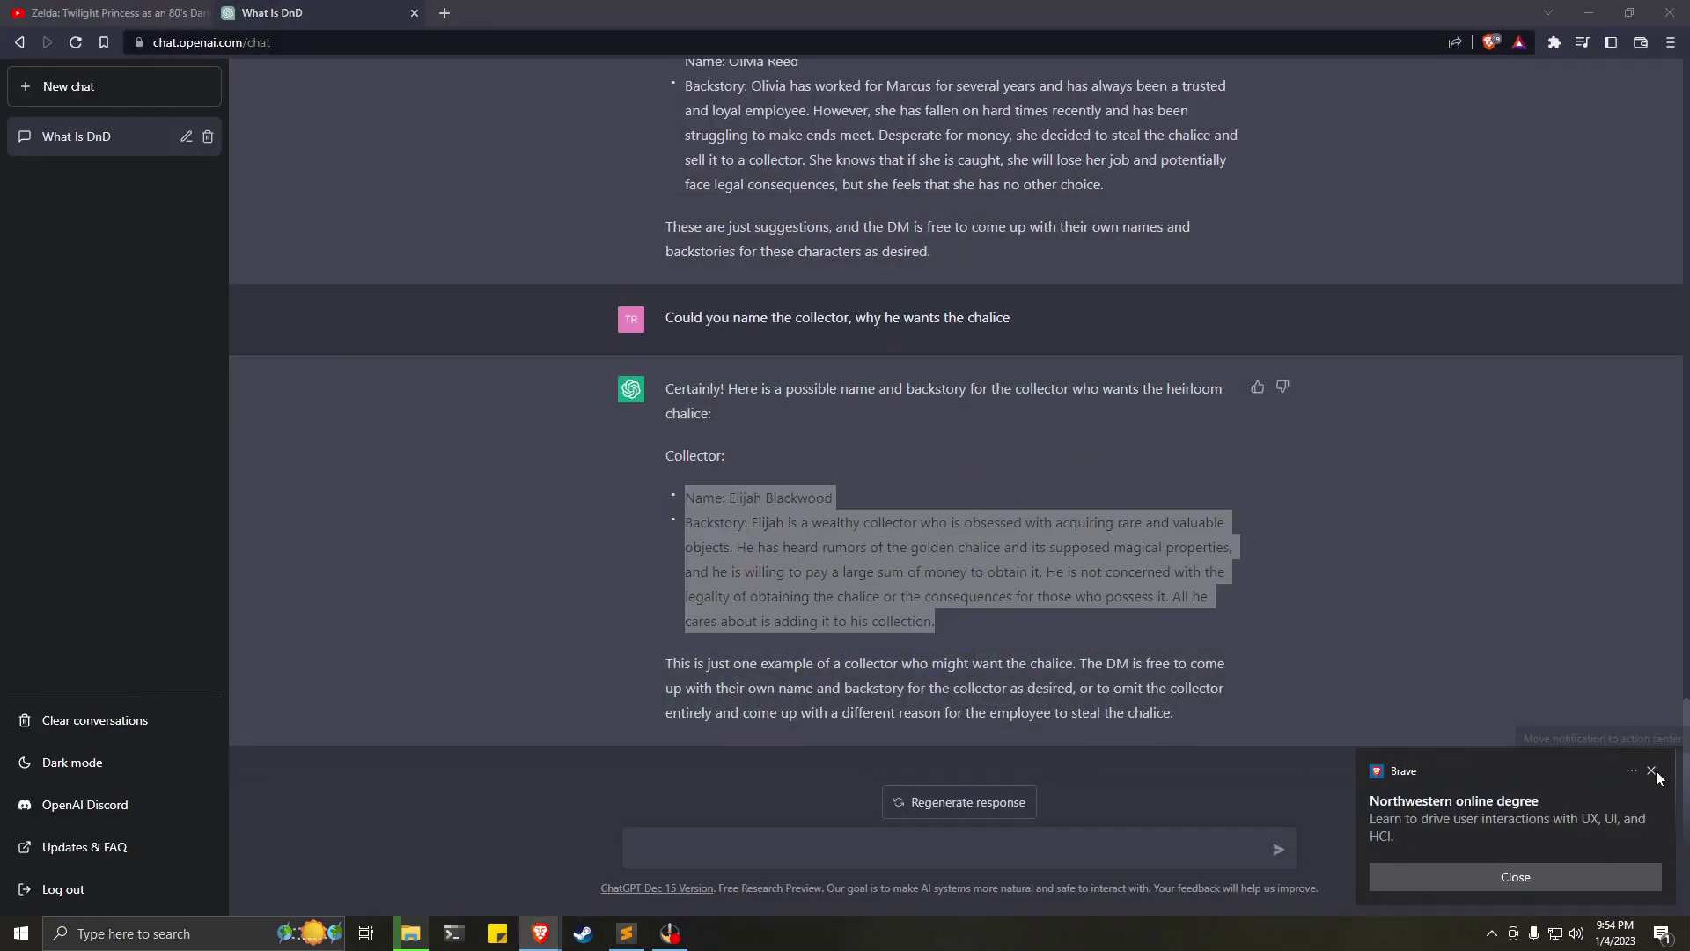
pyautogui.click(974, 848)
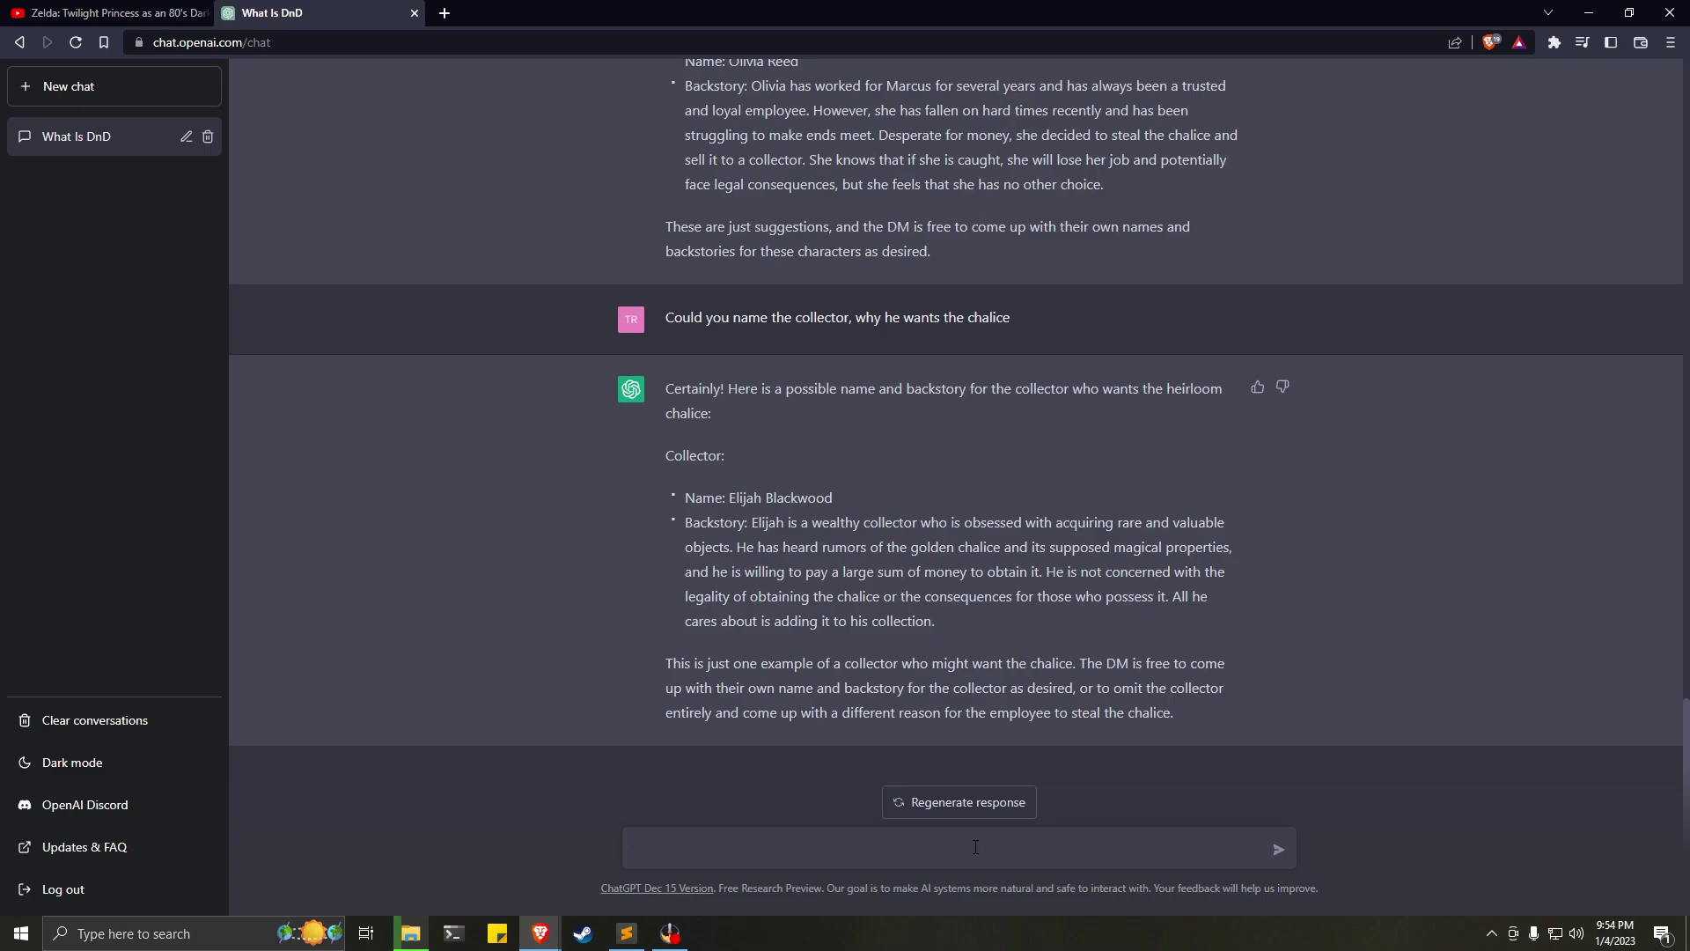
pyautogui.write('df')
pyautogui.write('scri')
pyautogui.write('be the empl')
pyautogui.write('oyees')
pyautogui.press('BackSpace')
pyautogui.press('BackSpace')
pyautogui.write("'s")
pyautogui.rightClick(669, 852)
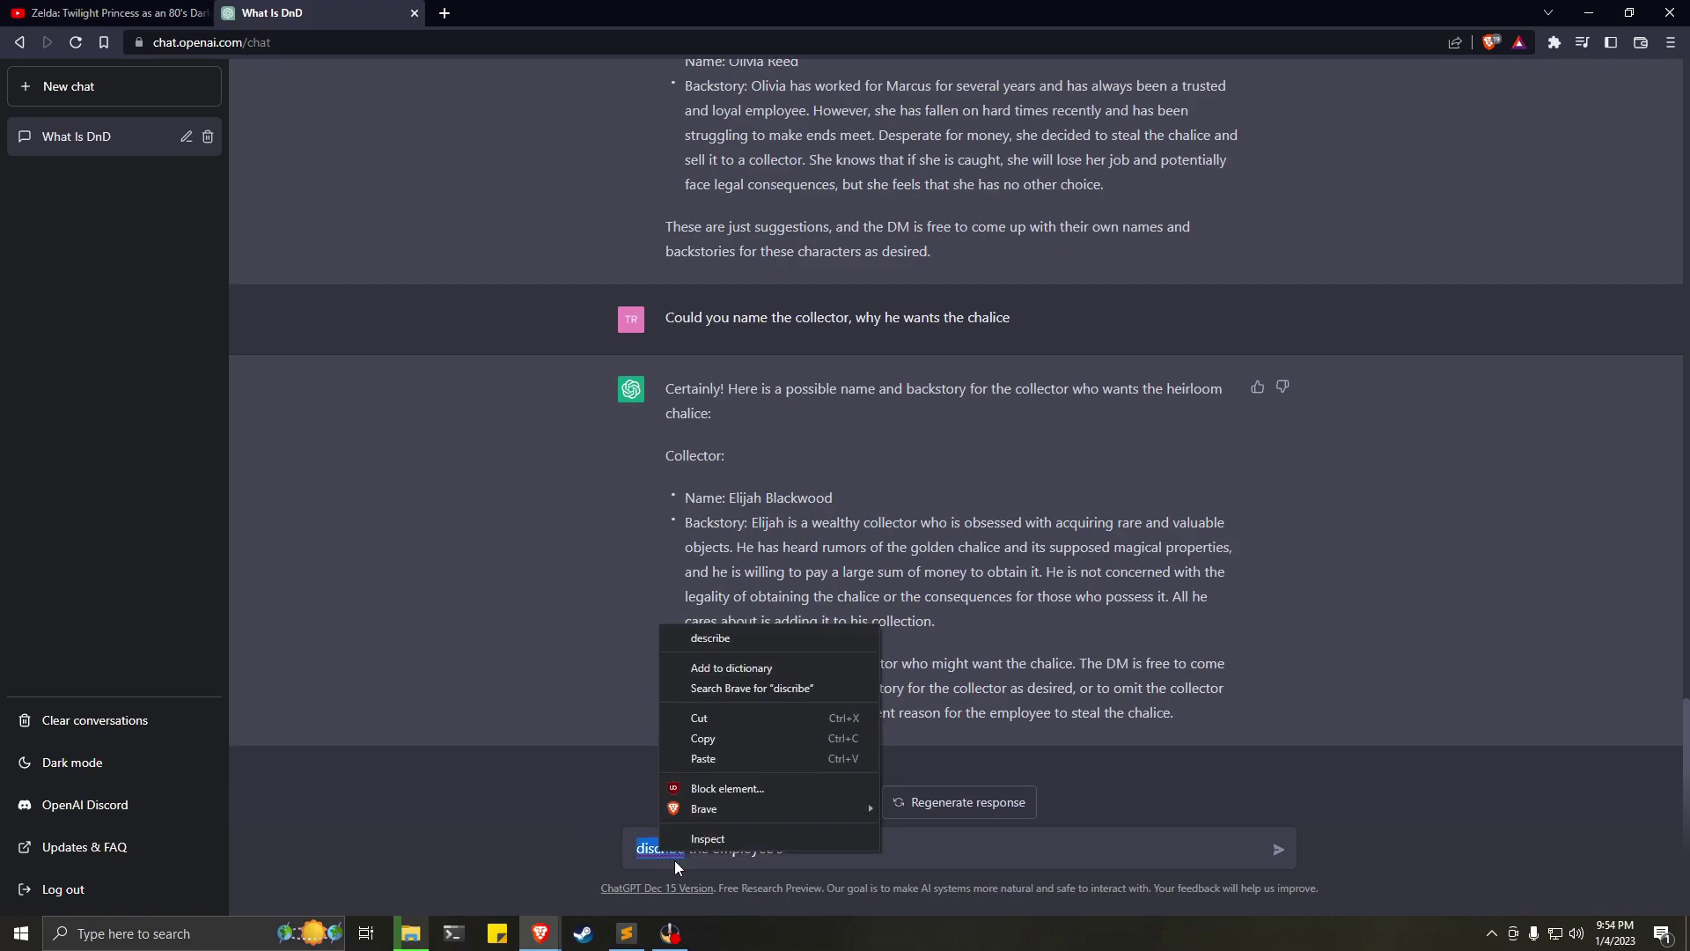
pyautogui.click(742, 637)
pyautogui.write('home')
pyautogui.press('Return')
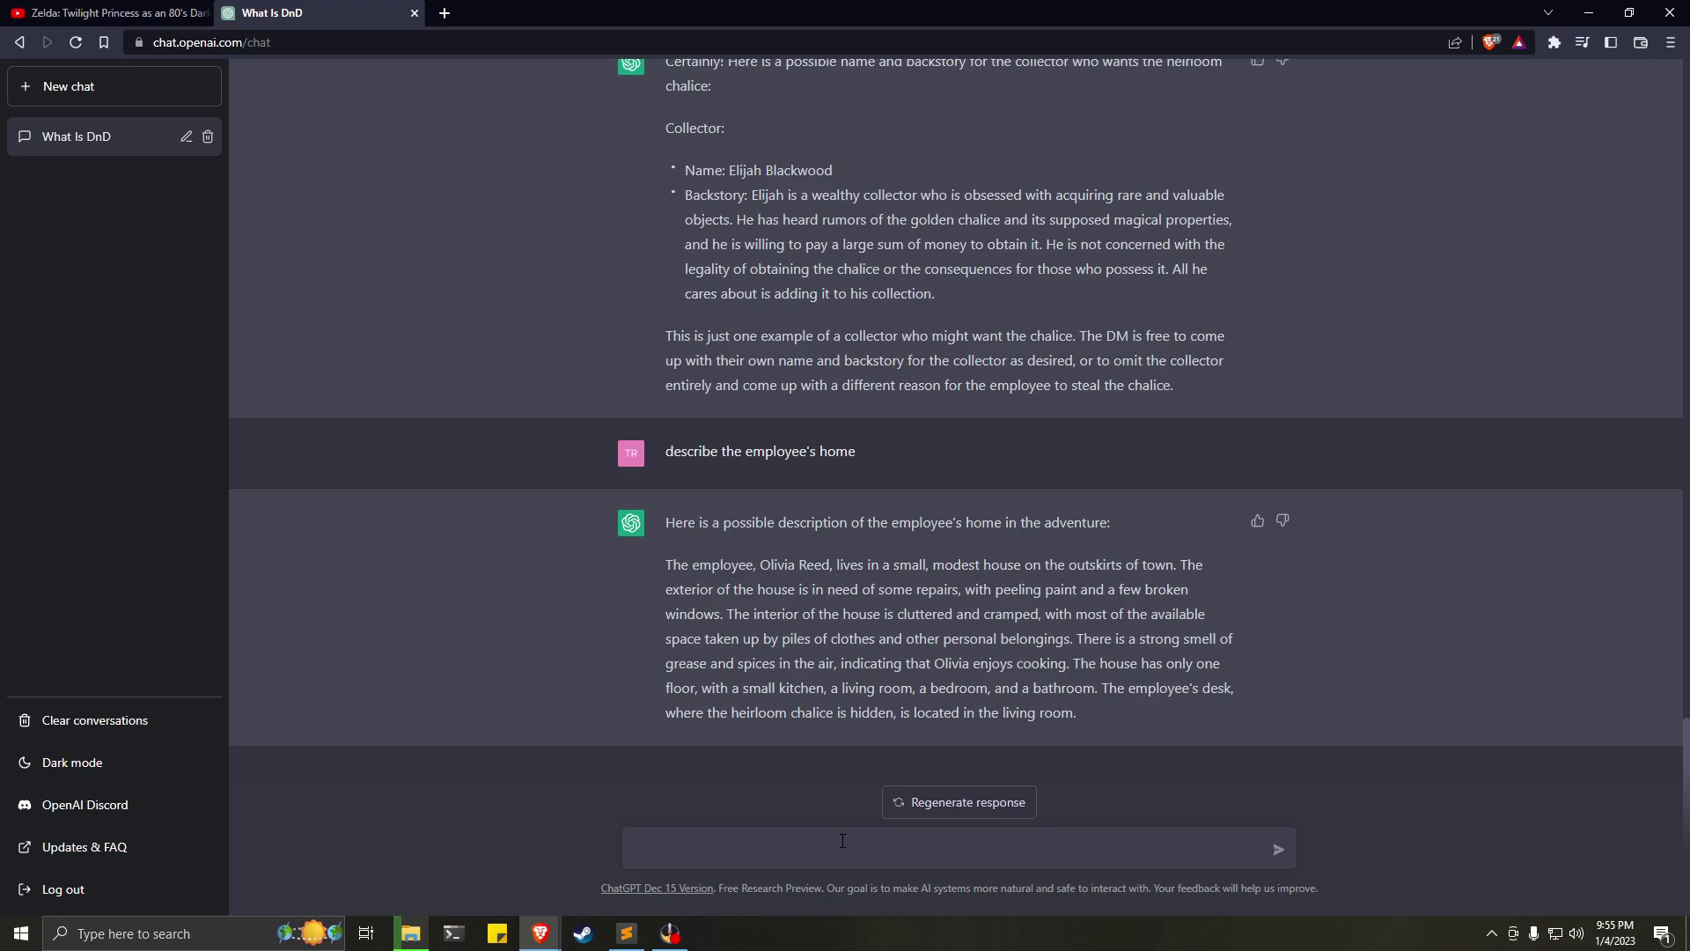
# Copy the employee's home description from the reply into the DND document in Sublime Text, with a blank line above and below it.
pyautogui.click(842, 841)
pyautogui.click(843, 840)
pyautogui.moveTo(1071, 707); pyautogui.dragTo(655, 563)
pyautogui.rightClick(861, 619)
pyautogui.click(884, 632)
pyautogui.hotkey('alt', 'Tab')
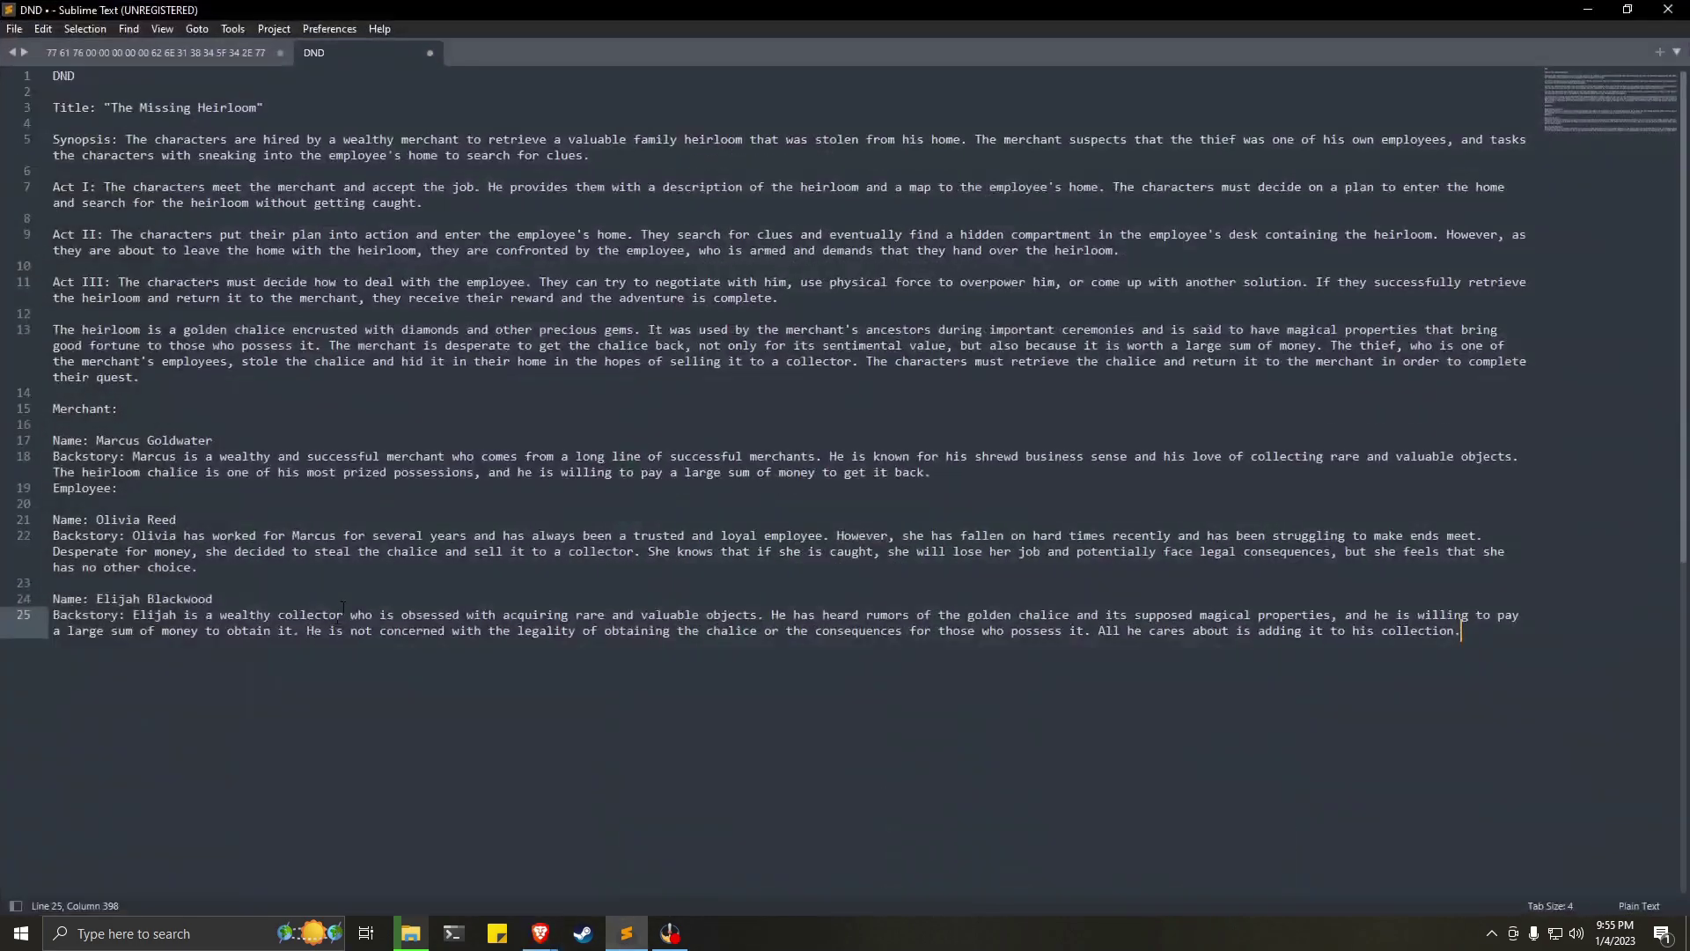
pyautogui.press('Return')
pyautogui.press('Return')
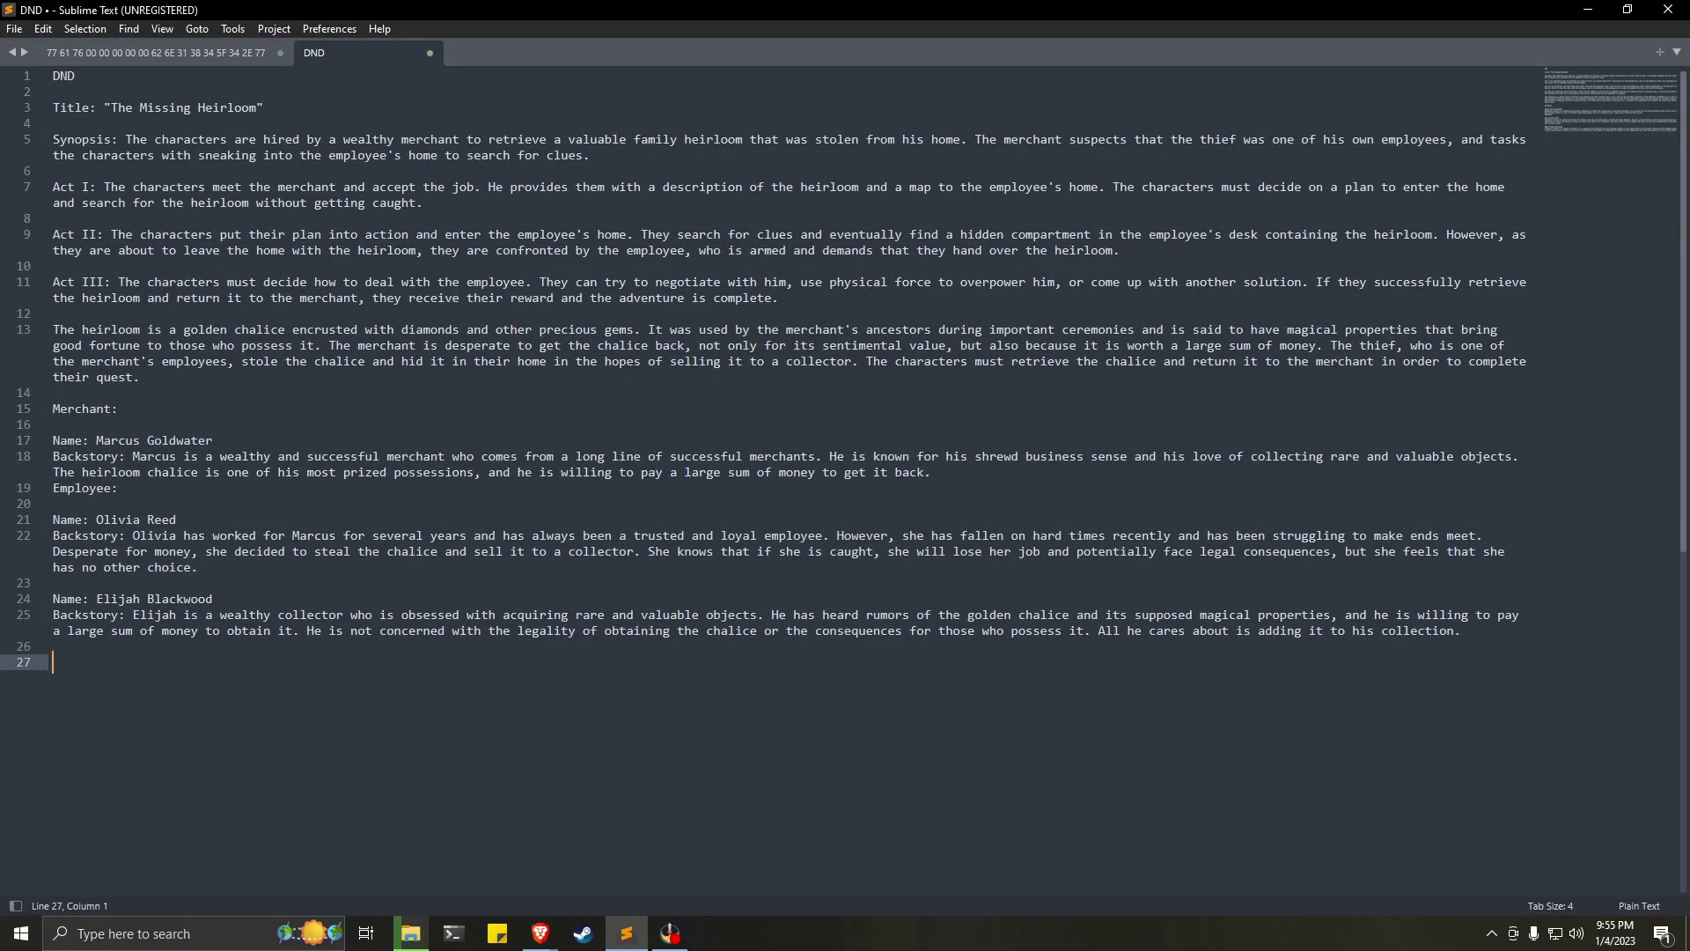
pyautogui.hotkey('ctrl', 'v')
pyautogui.press('Return')
pyautogui.press('Return')
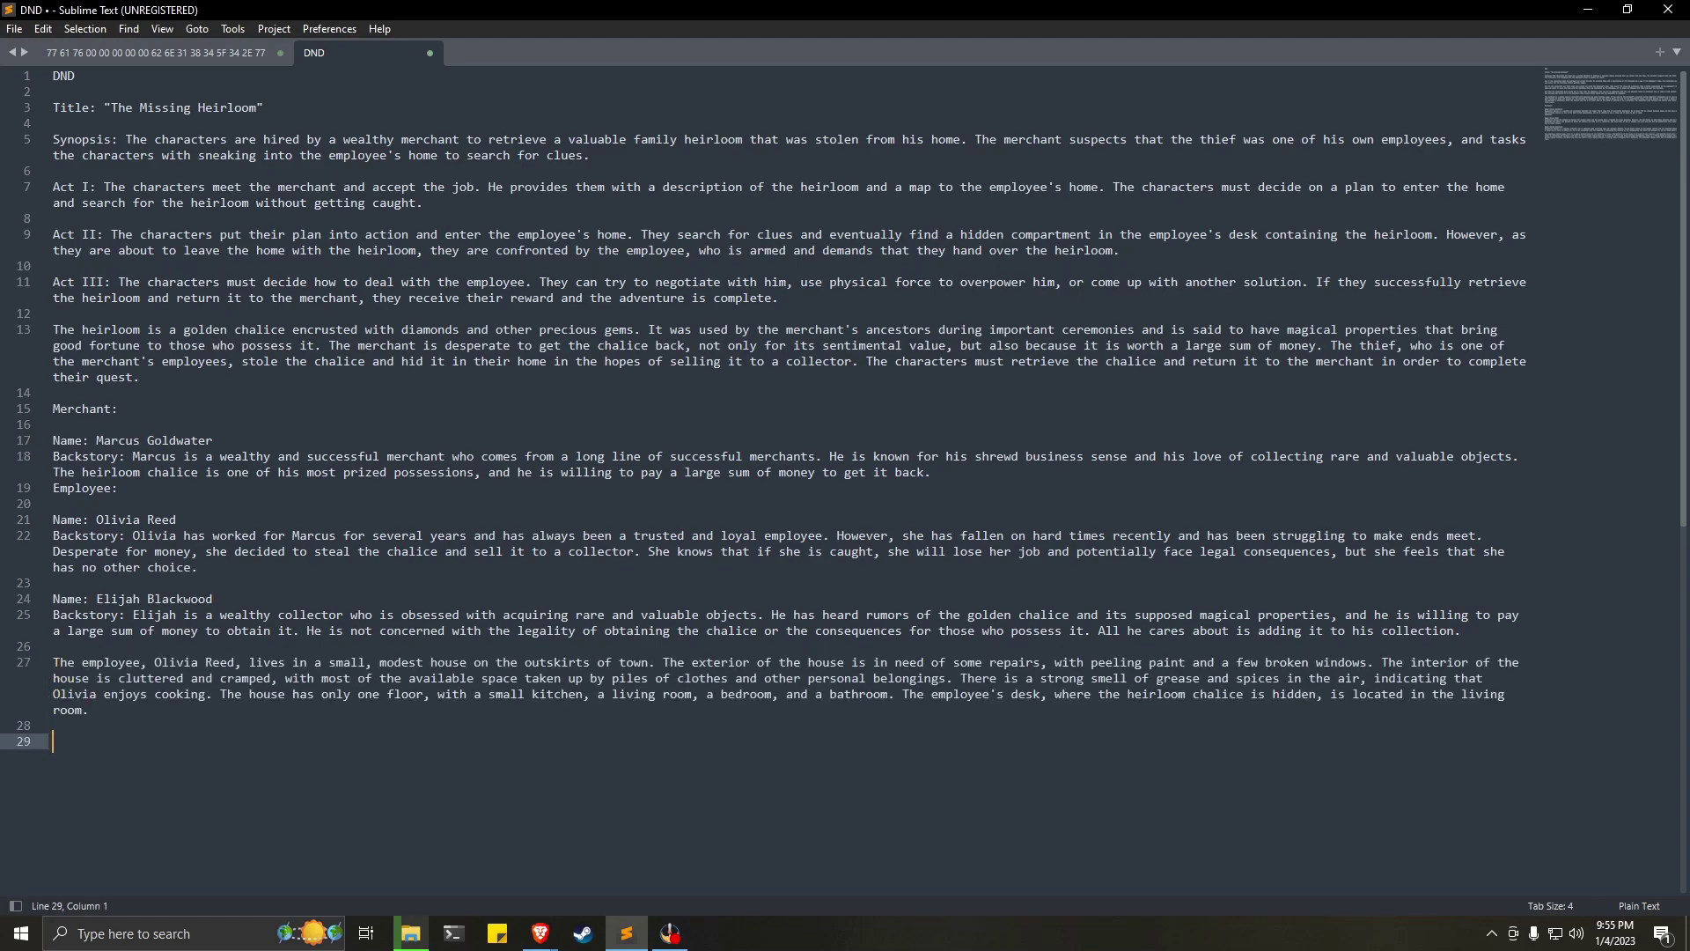
# Return to ChatGPT and ask "name the town and its political leader".
pyautogui.hotkey('alt', 'Tab')
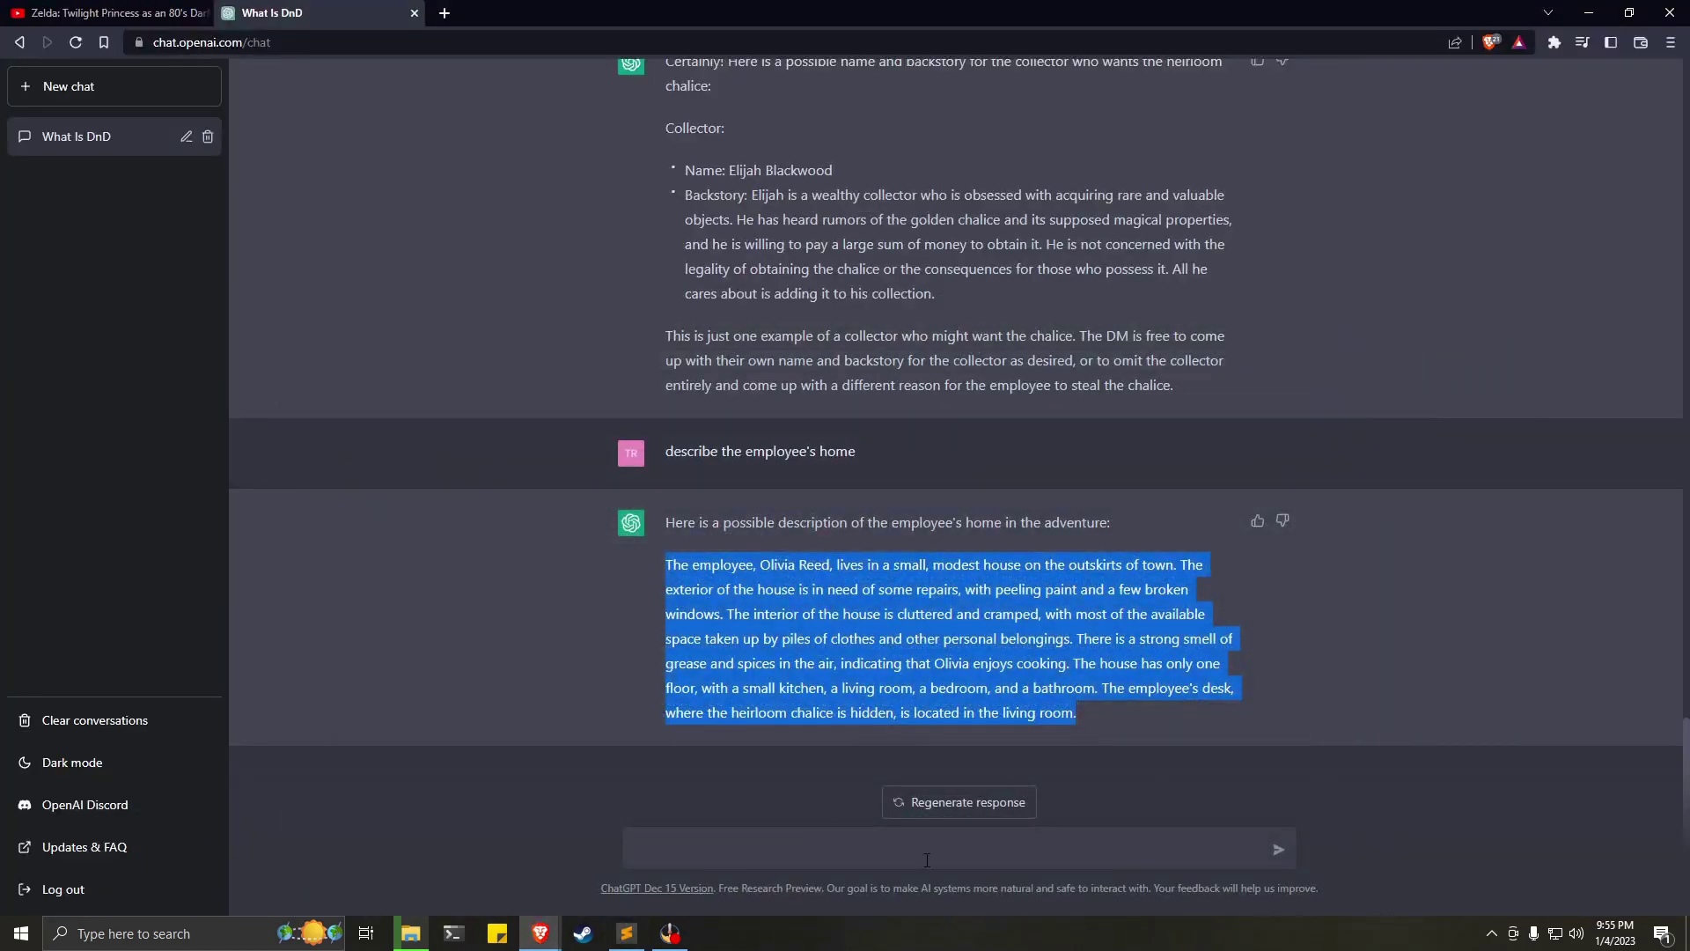
pyautogui.click(824, 855)
pyautogui.write('name the ')
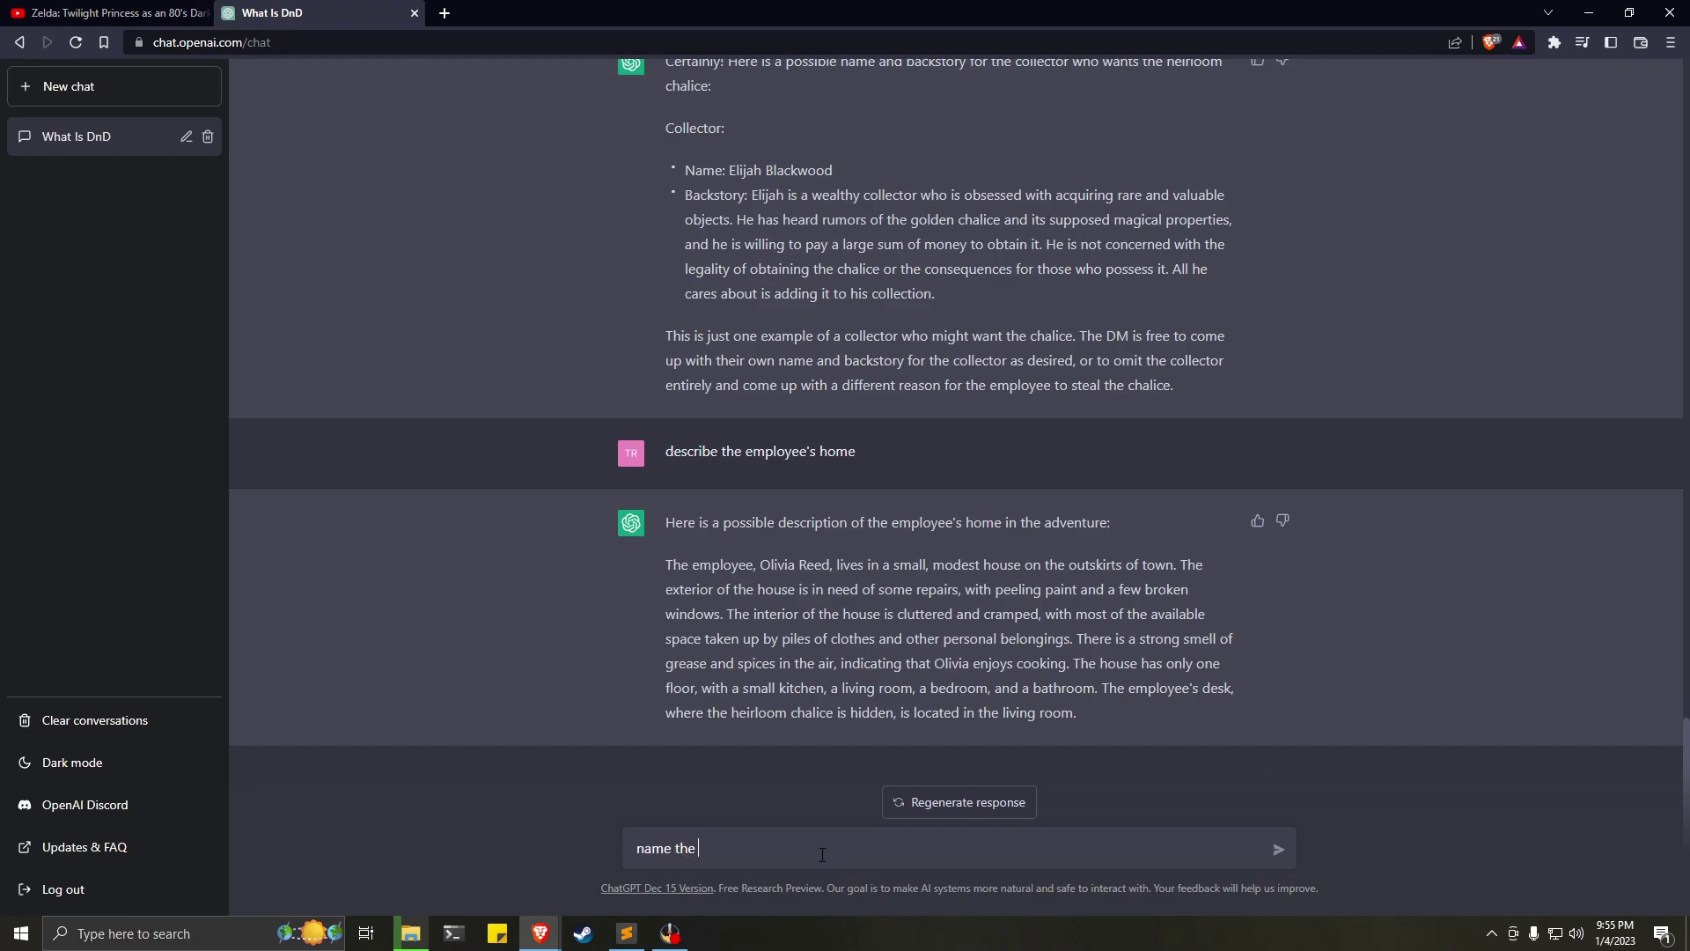
pyautogui.write('town, the')
pyautogui.press('BackSpace')
pyautogui.press('BackSpace')
pyautogui.press('BackSpace')
pyautogui.press('BackSpace')
pyautogui.write('and its political leader')
pyautogui.press('Return')
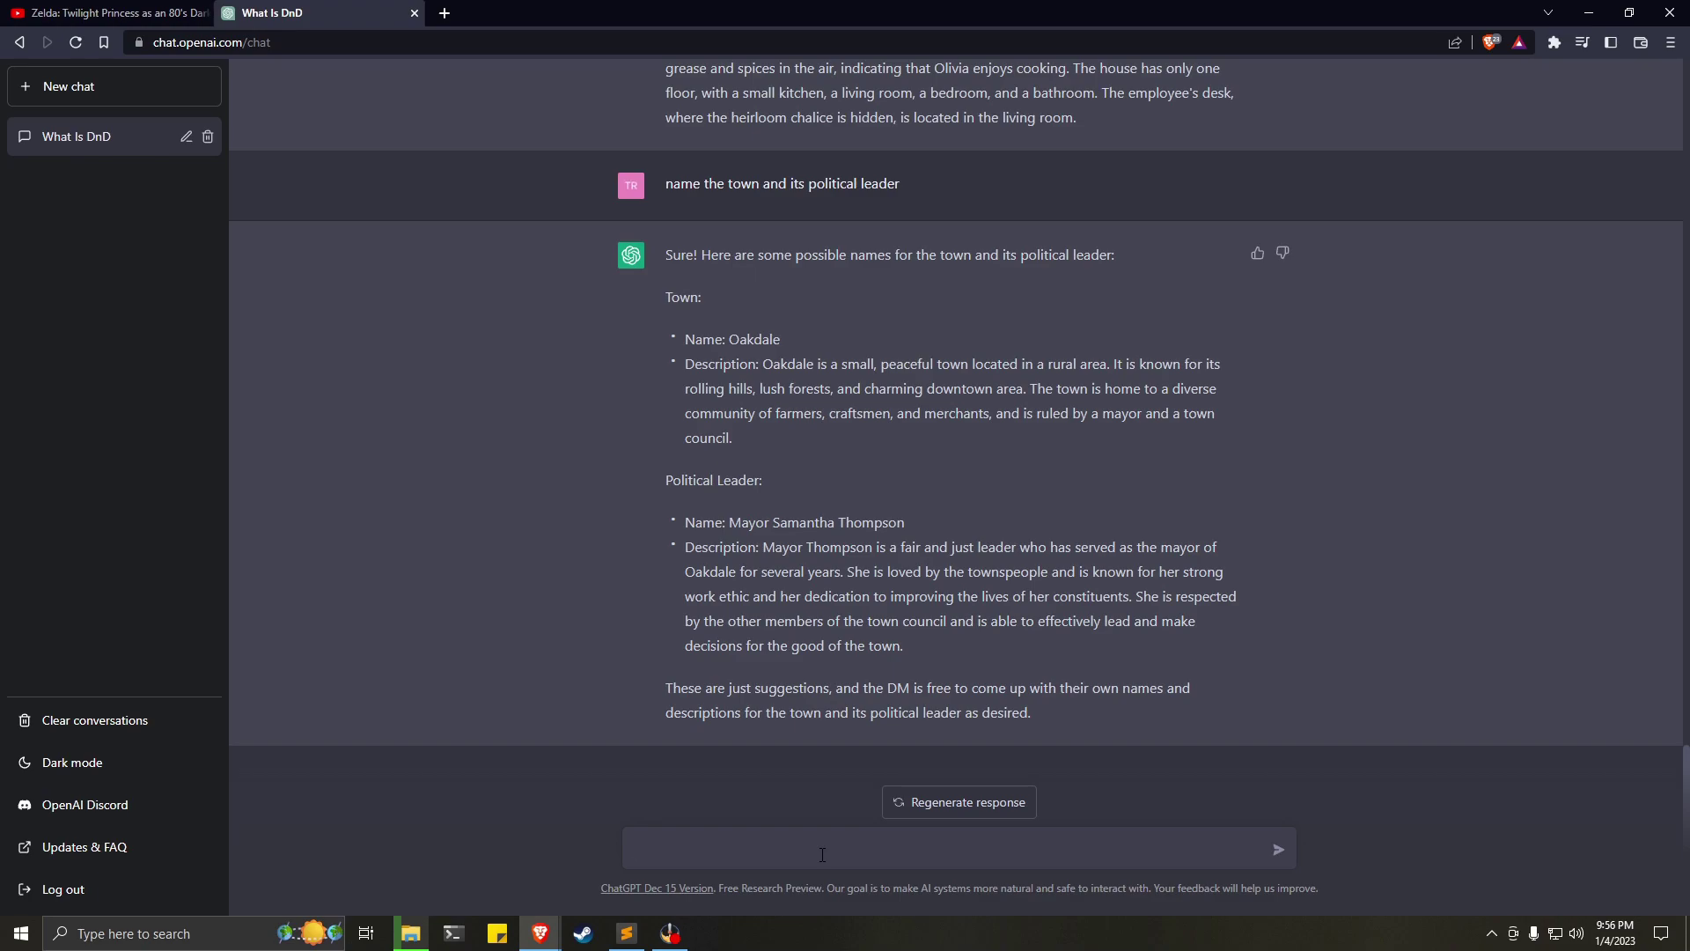
# Copy the town's and political leader's names and descriptions to the end of the DND document in Sublime Text, followed by a blank line.
pyautogui.moveTo(922, 648); pyautogui.dragTo(671, 324)
pyautogui.rightClick(729, 366)
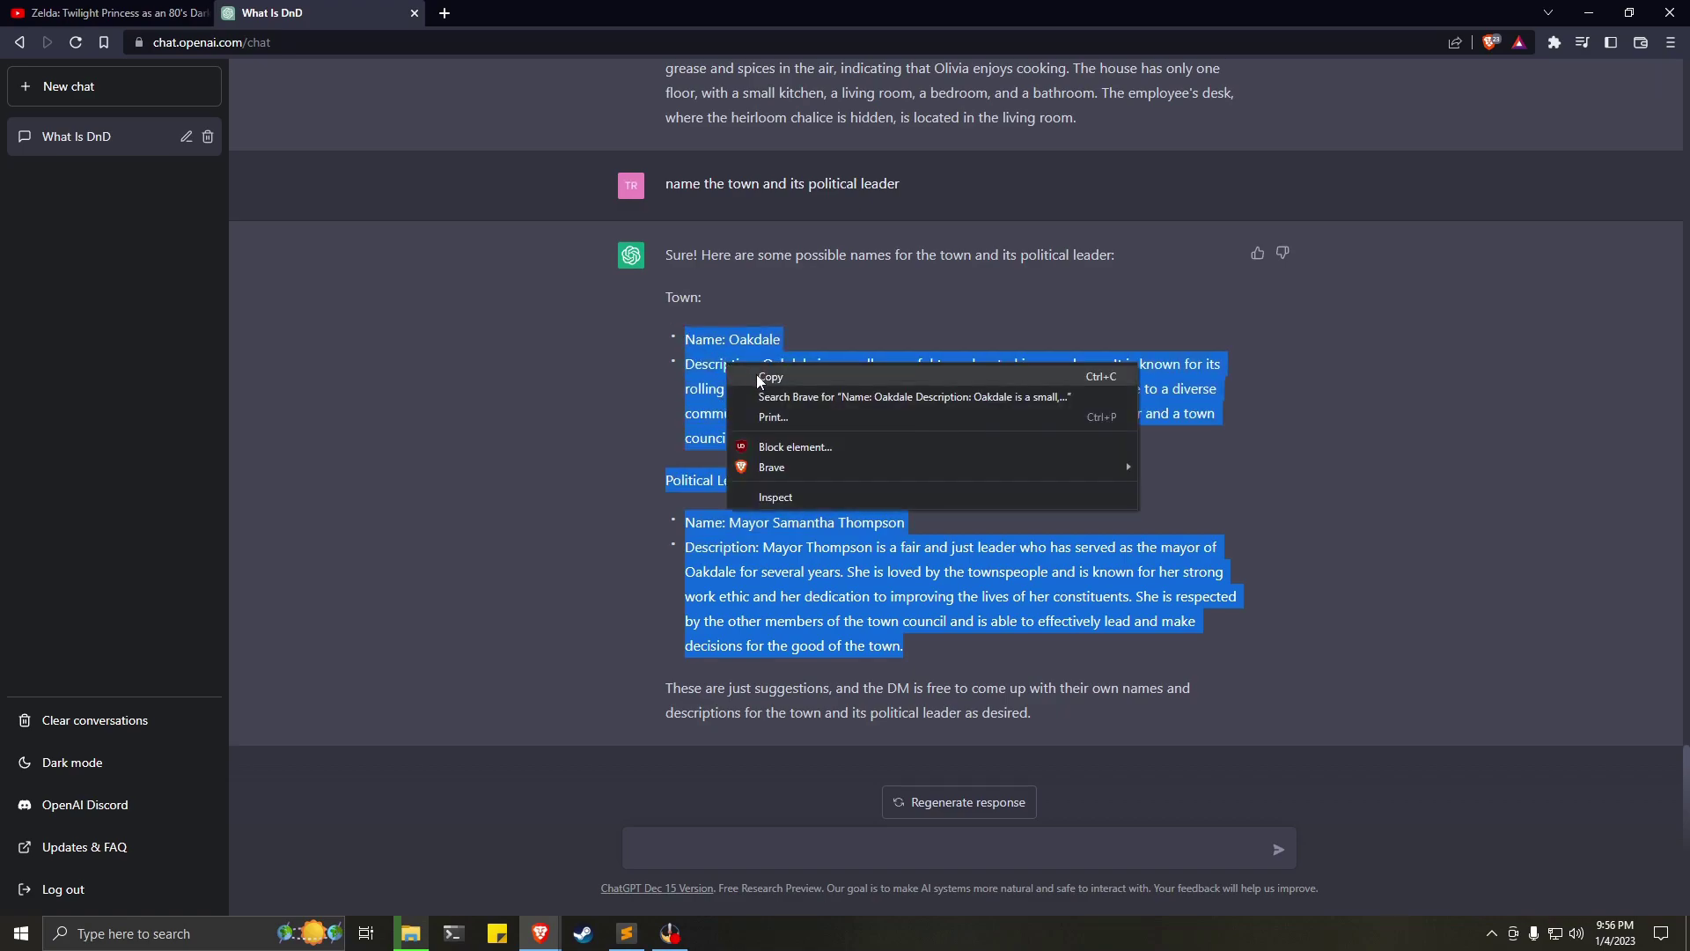
pyautogui.click(758, 381)
pyautogui.click(640, 929)
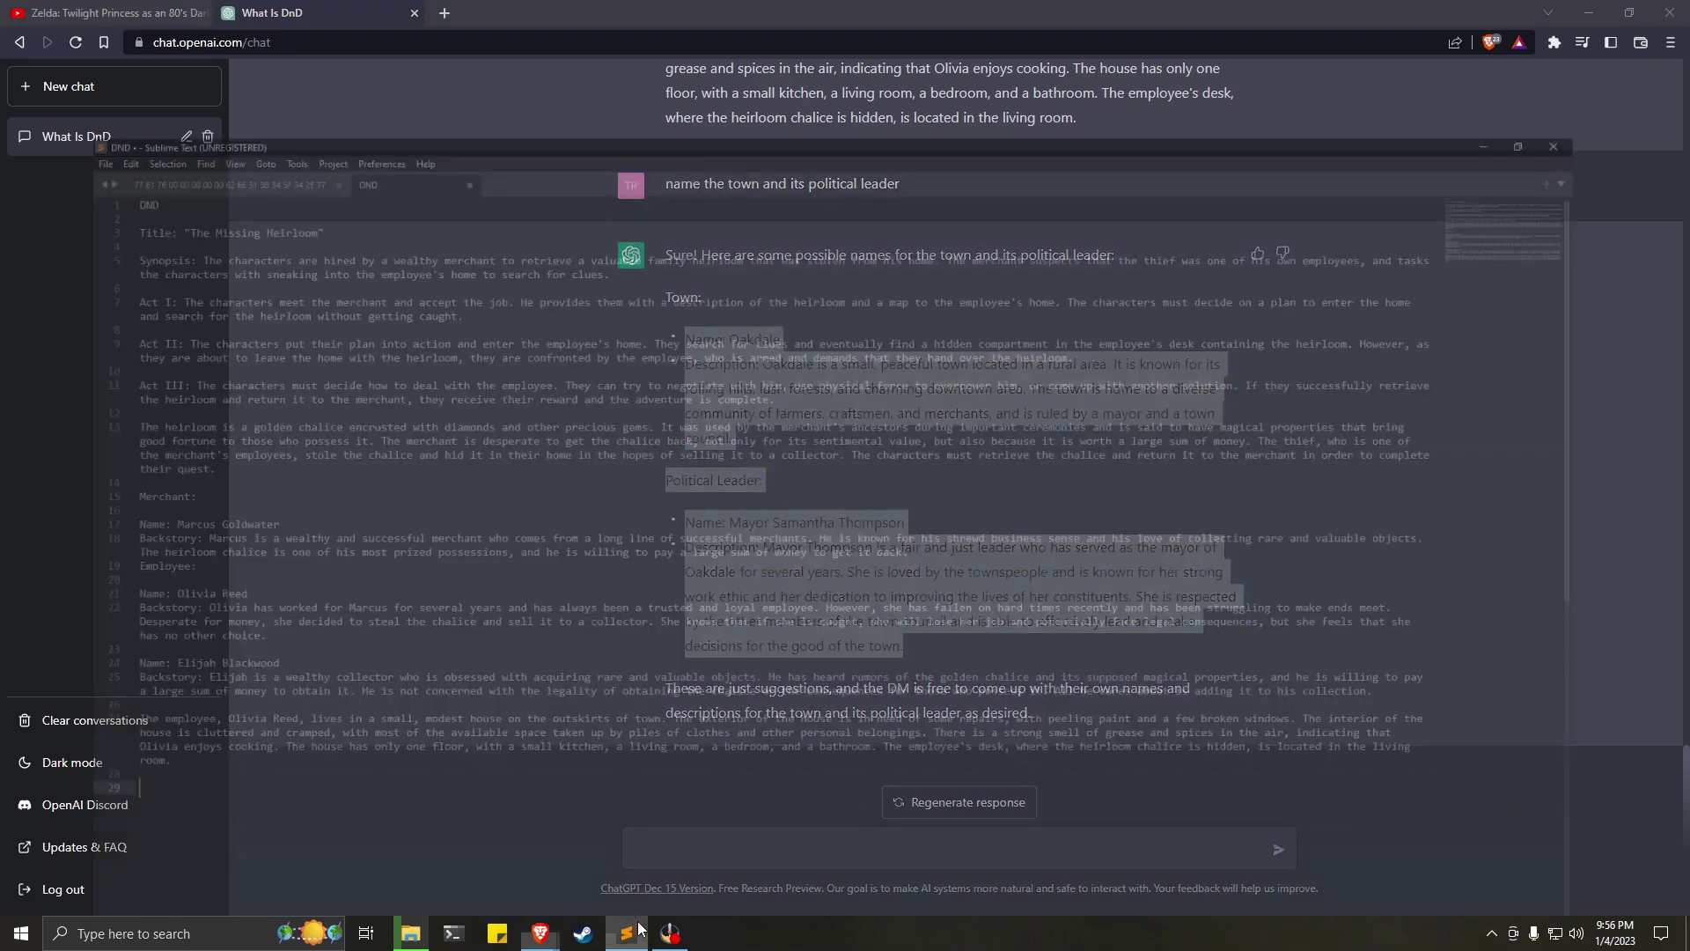
pyautogui.rightClick(85, 745)
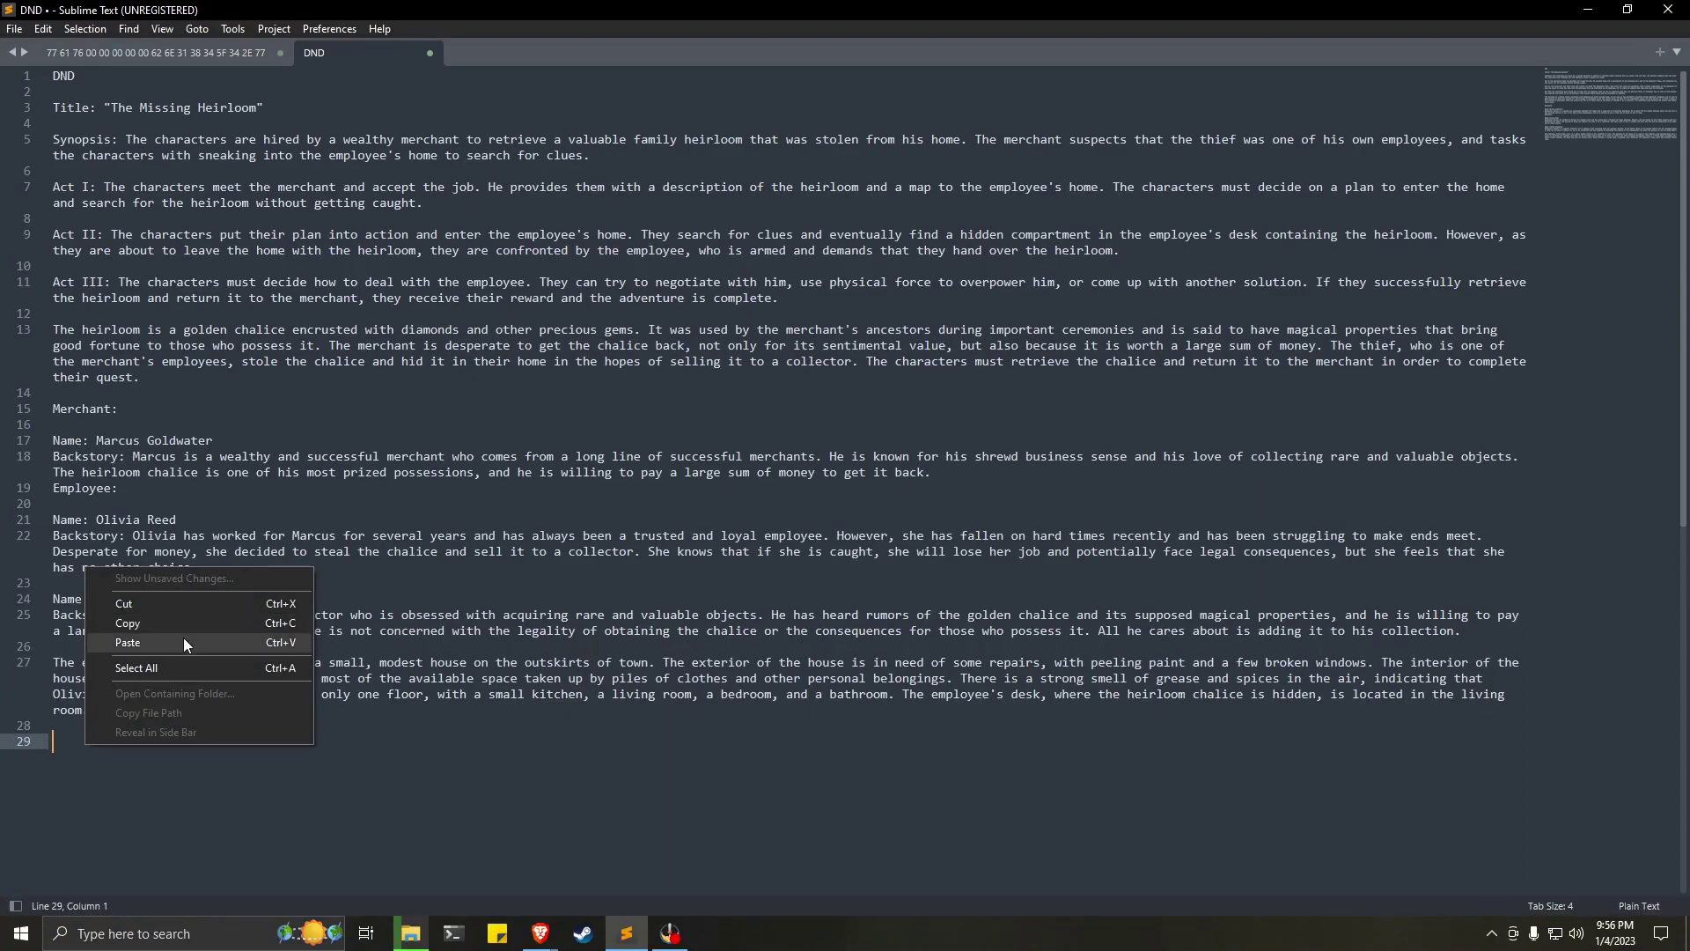
pyautogui.click(183, 638)
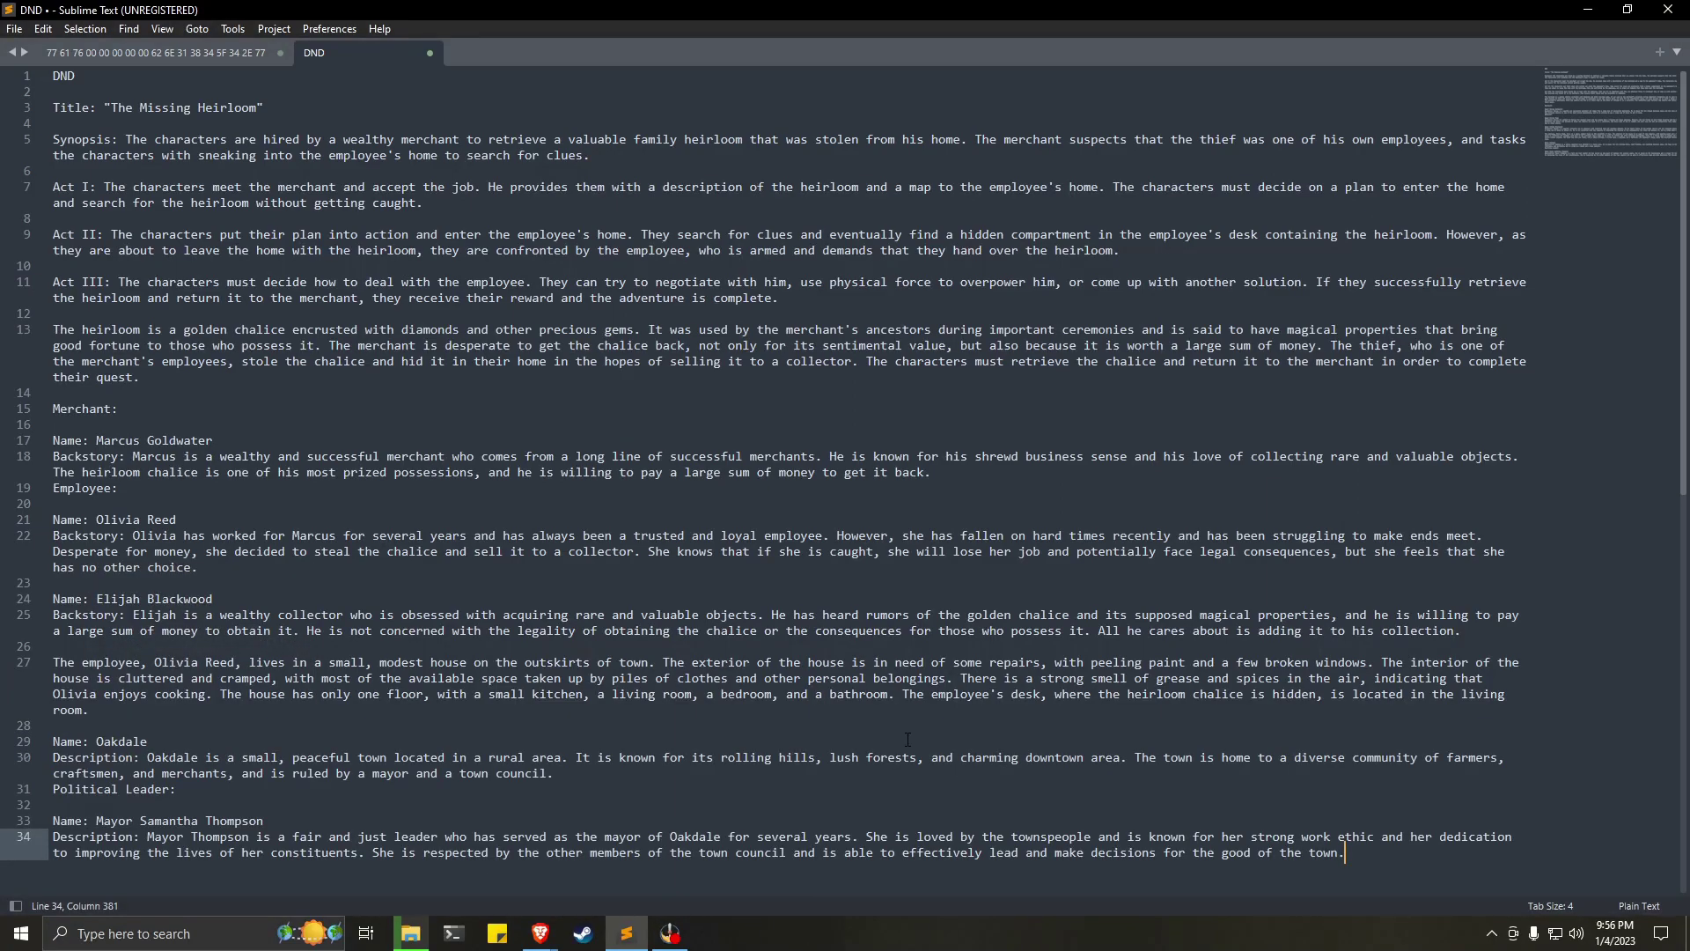
pyautogui.press('Return')
pyautogui.press('Return')
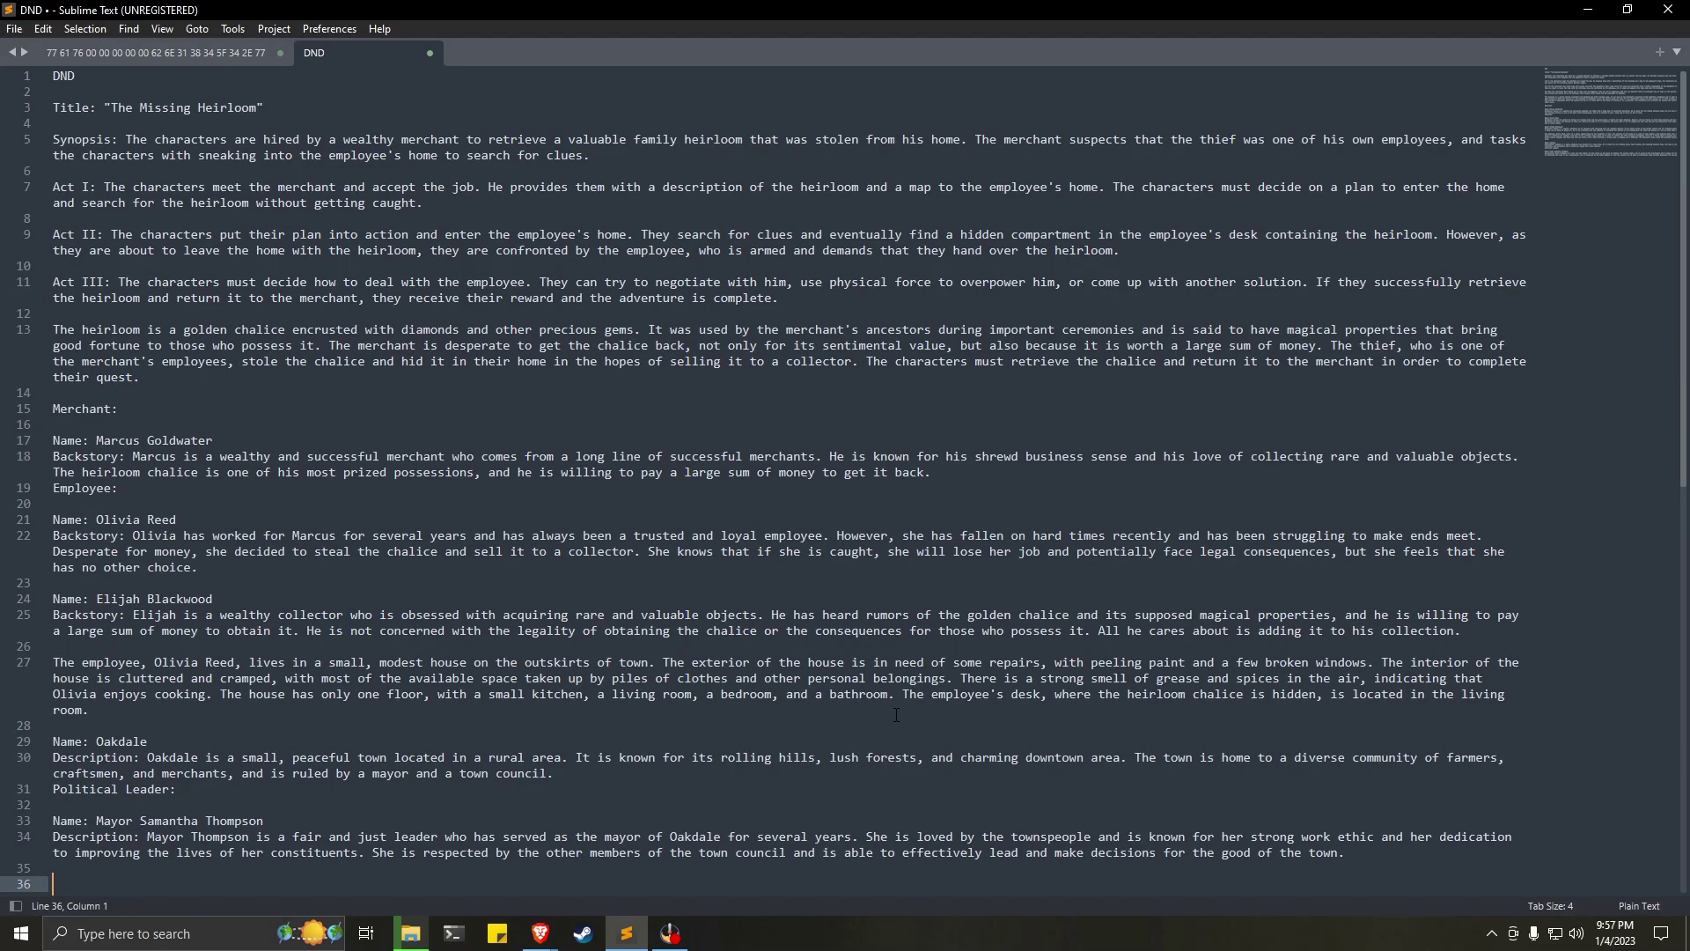
# Return to ChatGPT and ask "create some landmarks in Oakdale".
pyautogui.hotkey('alt', 'Tab')
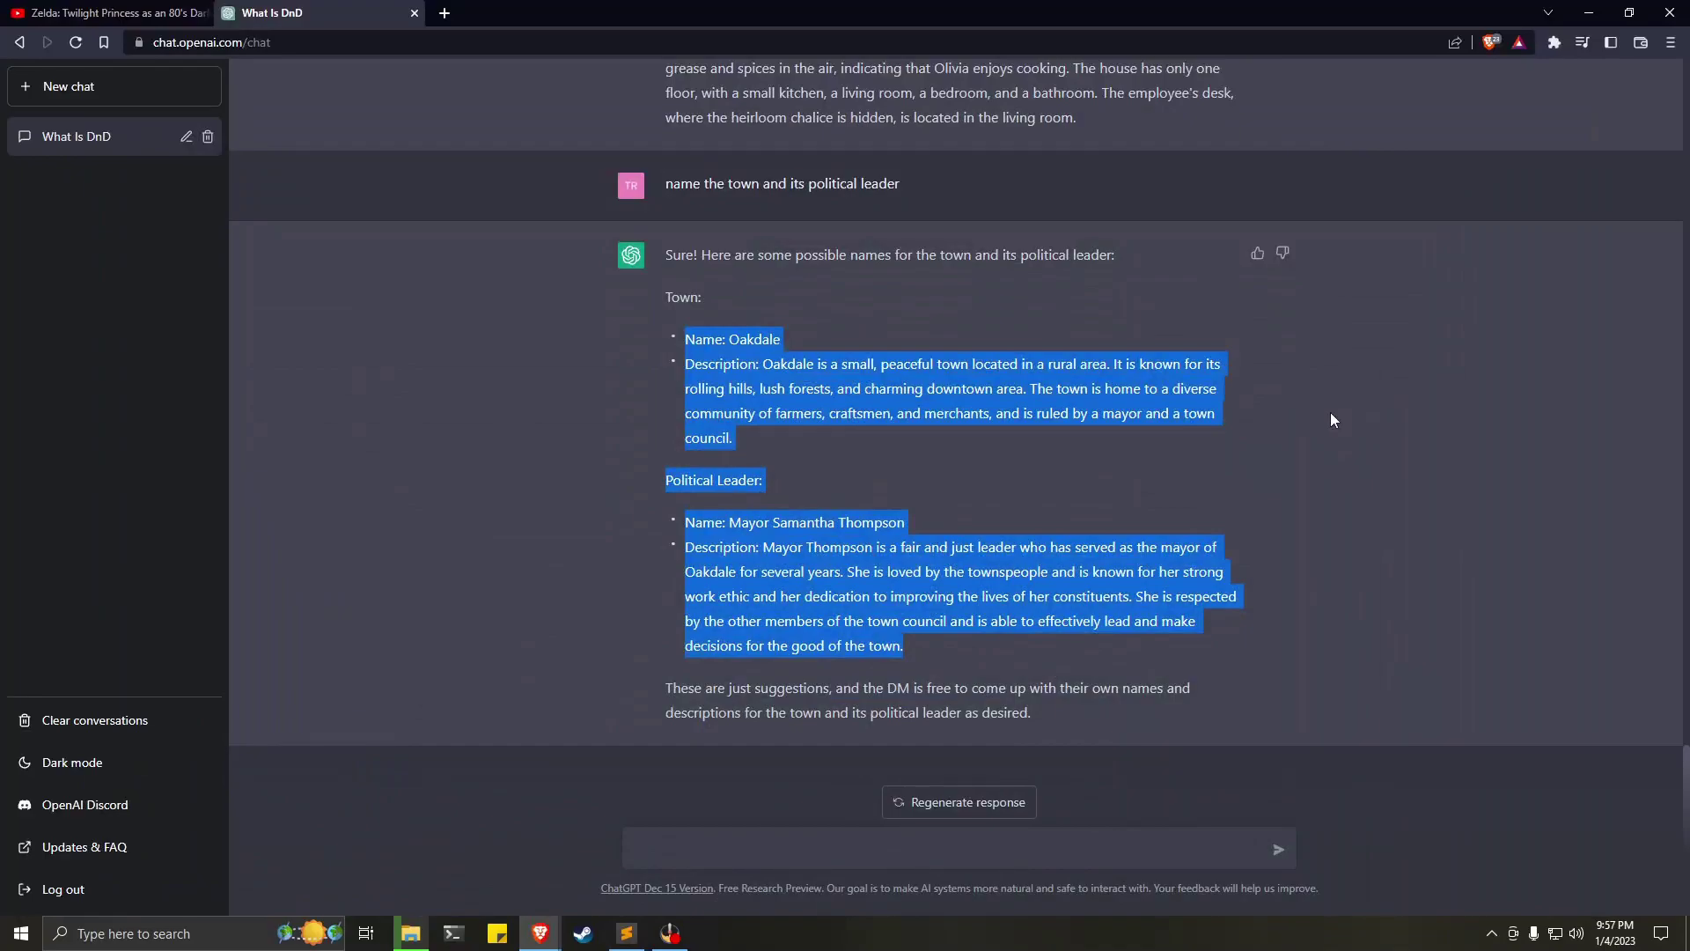
pyautogui.click(788, 852)
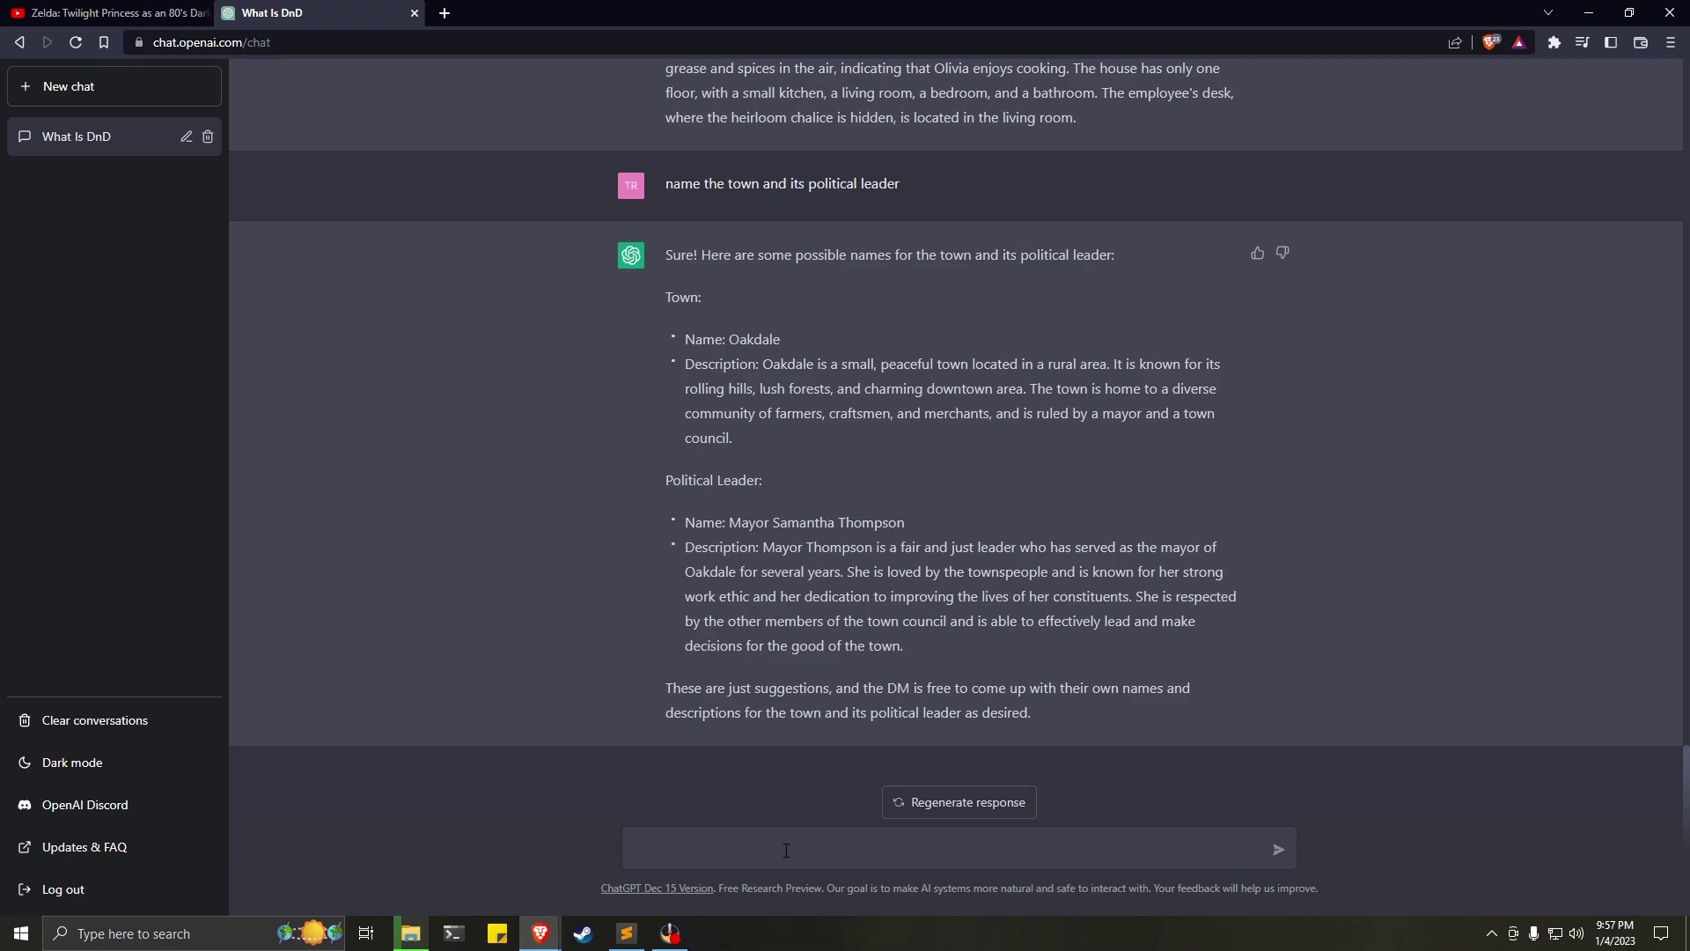
pyautogui.write('create some landmarks in Oakdale')
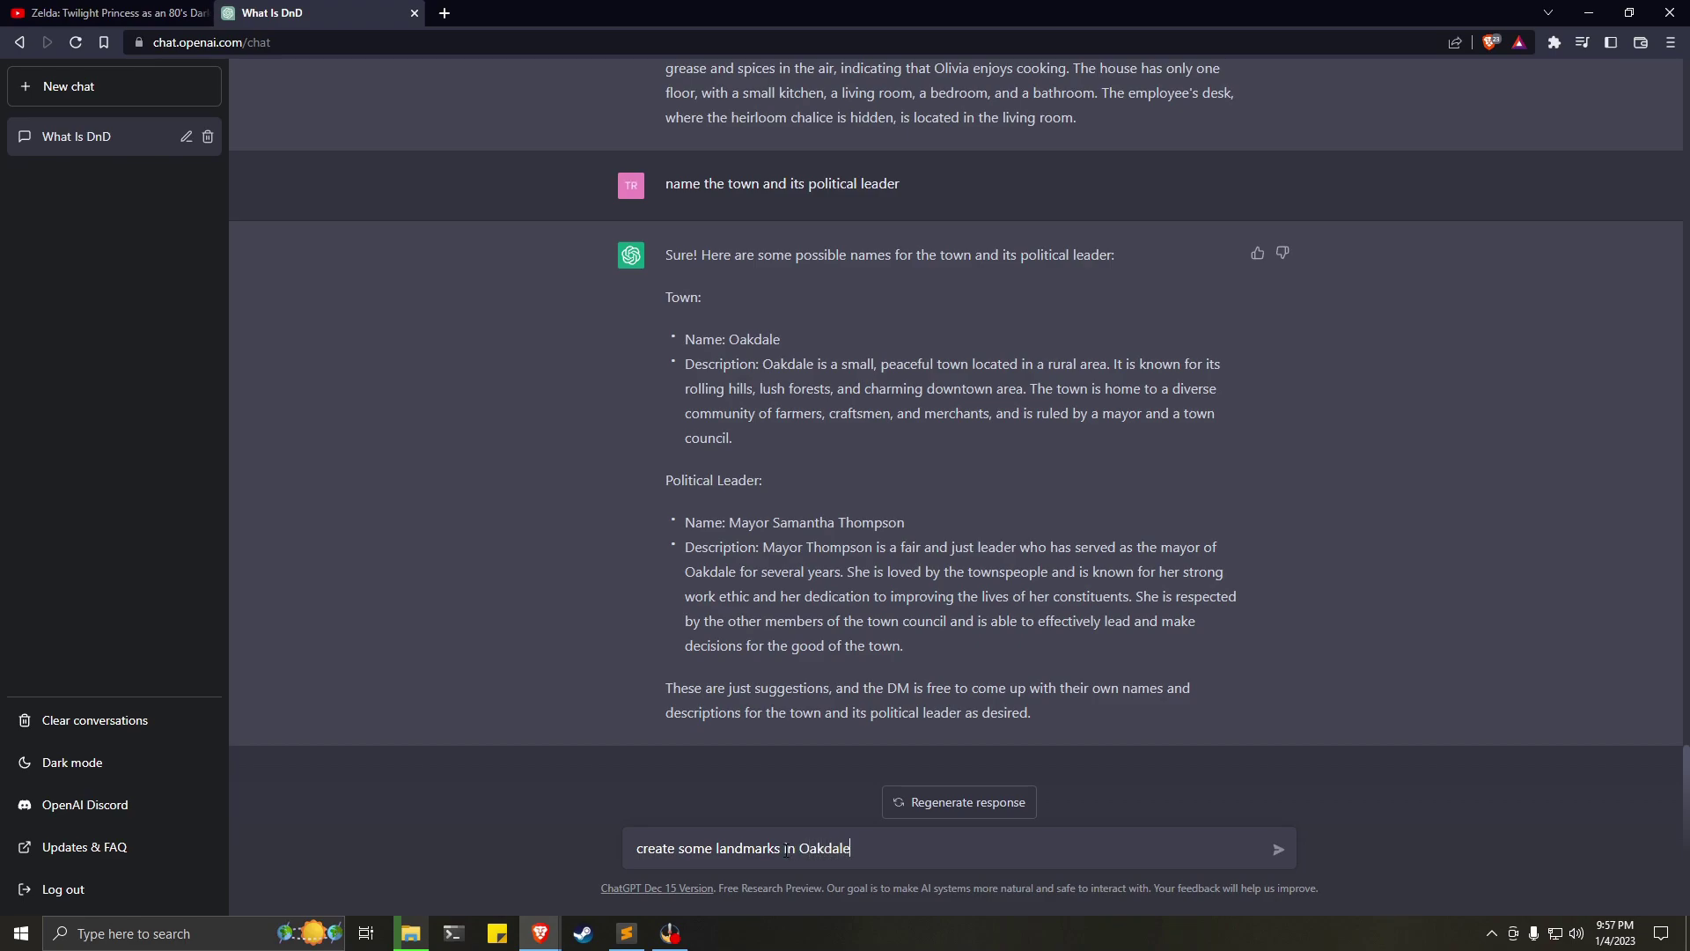
pyautogui.press('Return')
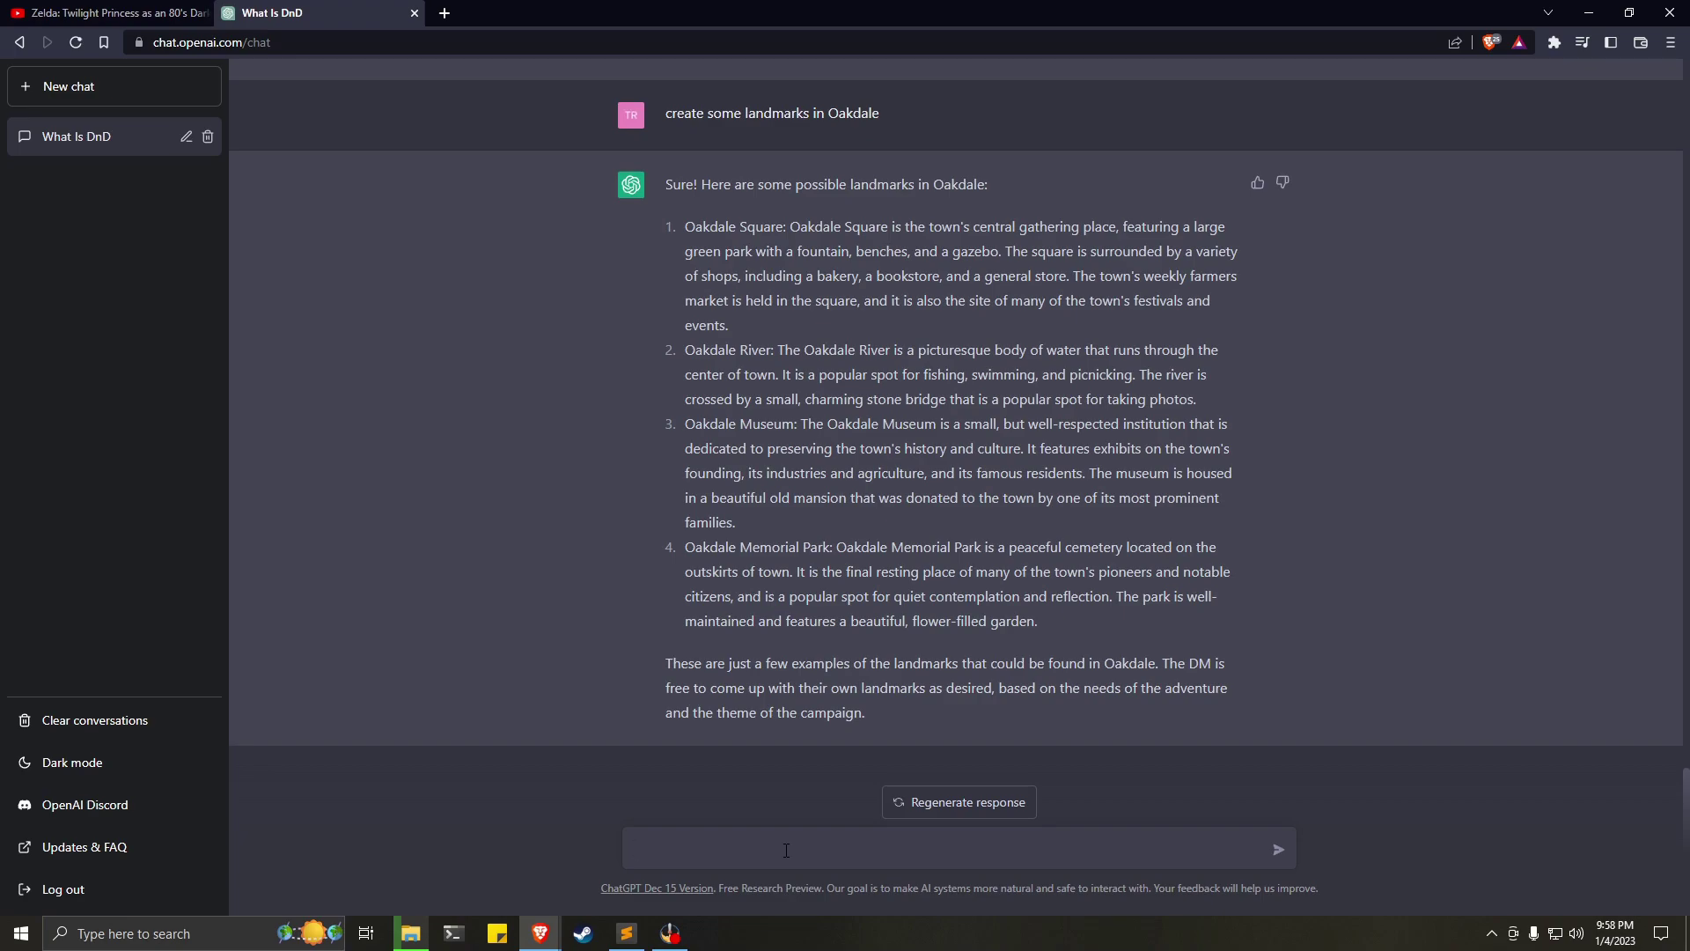
# Copy the four Oakdale landmark descriptions from the reply to the end of the DND document in Sublime Text.
pyautogui.click(786, 851)
pyautogui.moveTo(1050, 632); pyautogui.dragTo(672, 222)
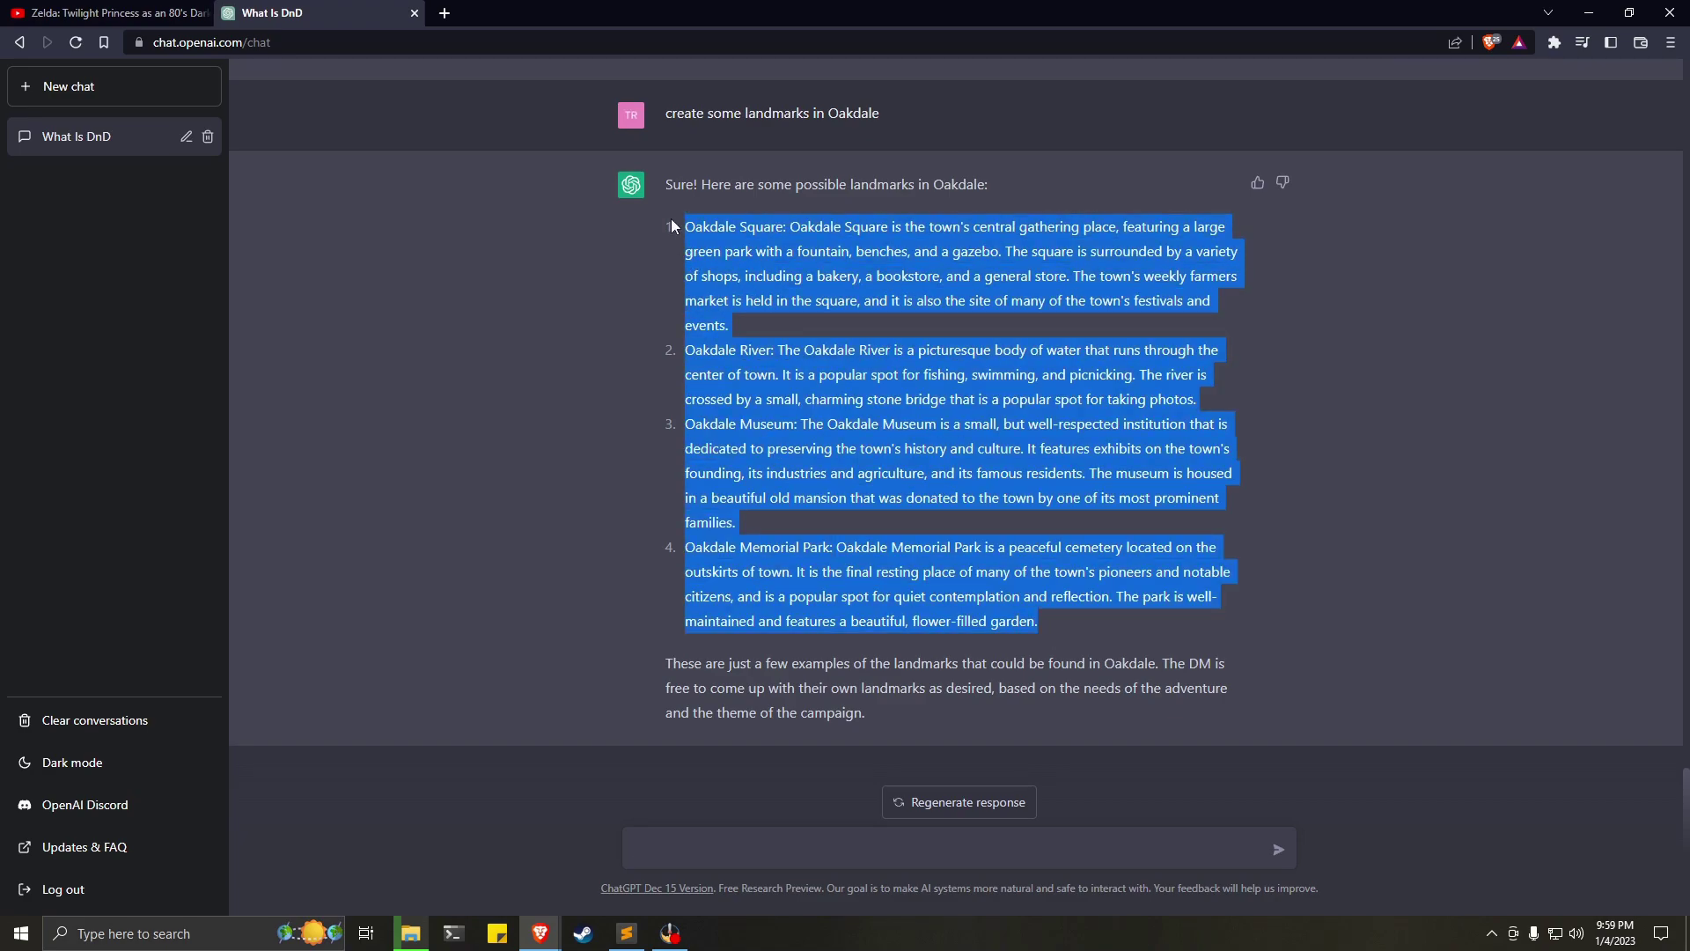
pyautogui.rightClick(785, 255)
pyautogui.click(819, 271)
pyautogui.click(630, 933)
pyautogui.scroll(-6, 442, 827)
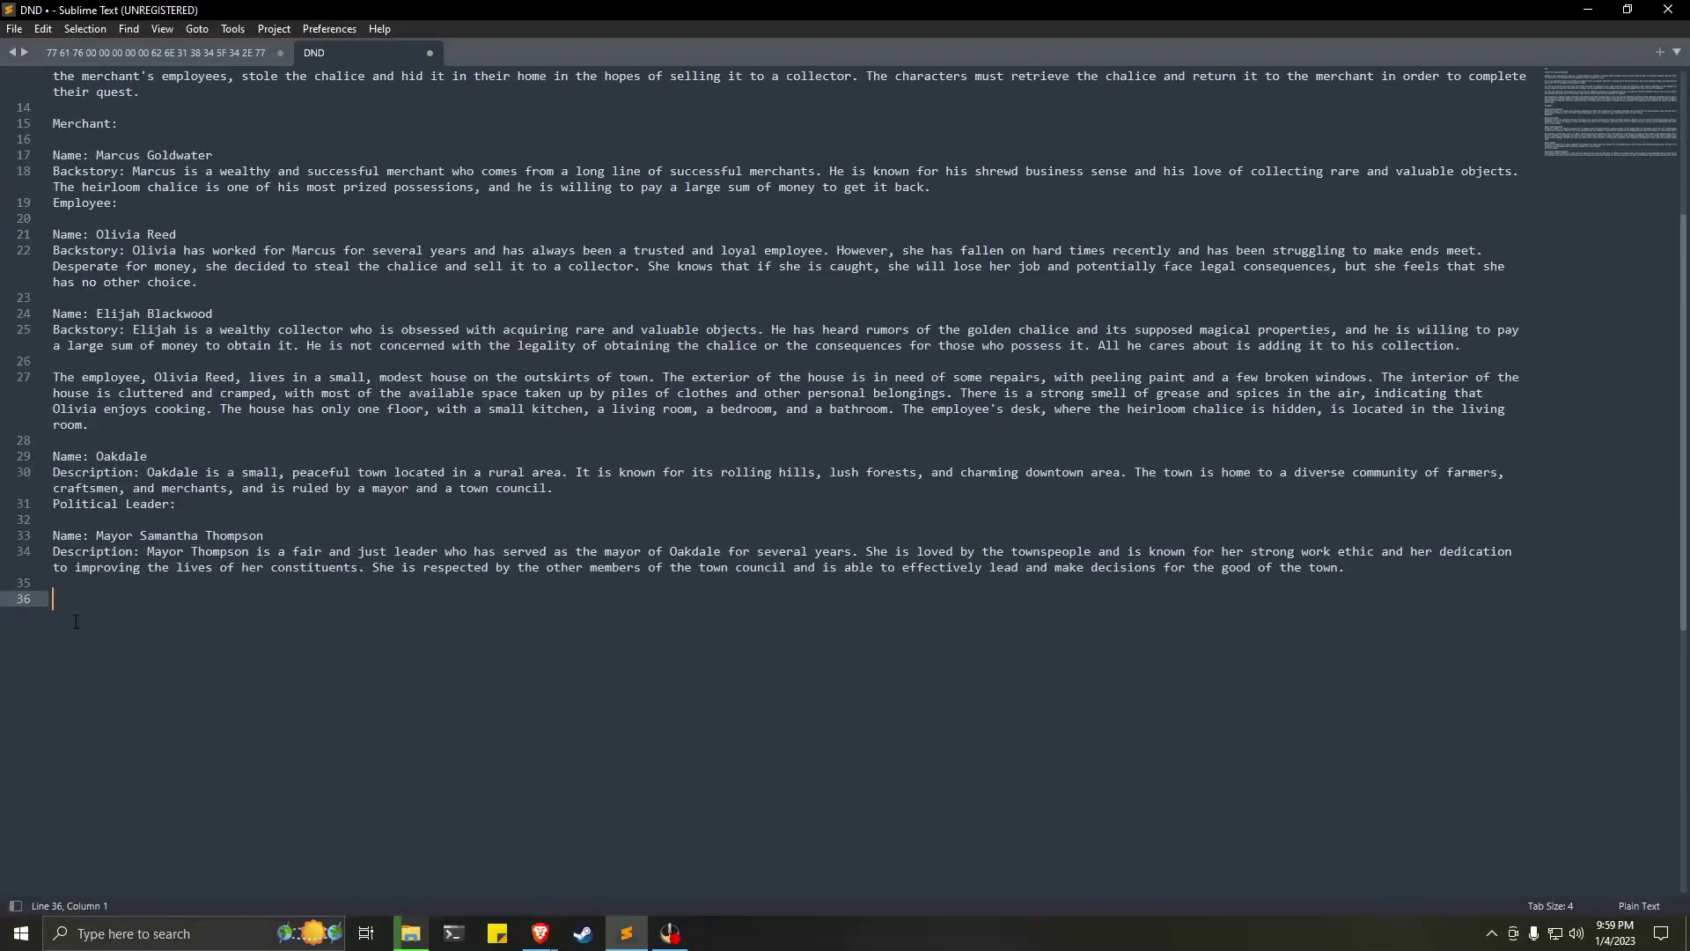
pyautogui.rightClick(79, 602)
pyautogui.click(134, 678)
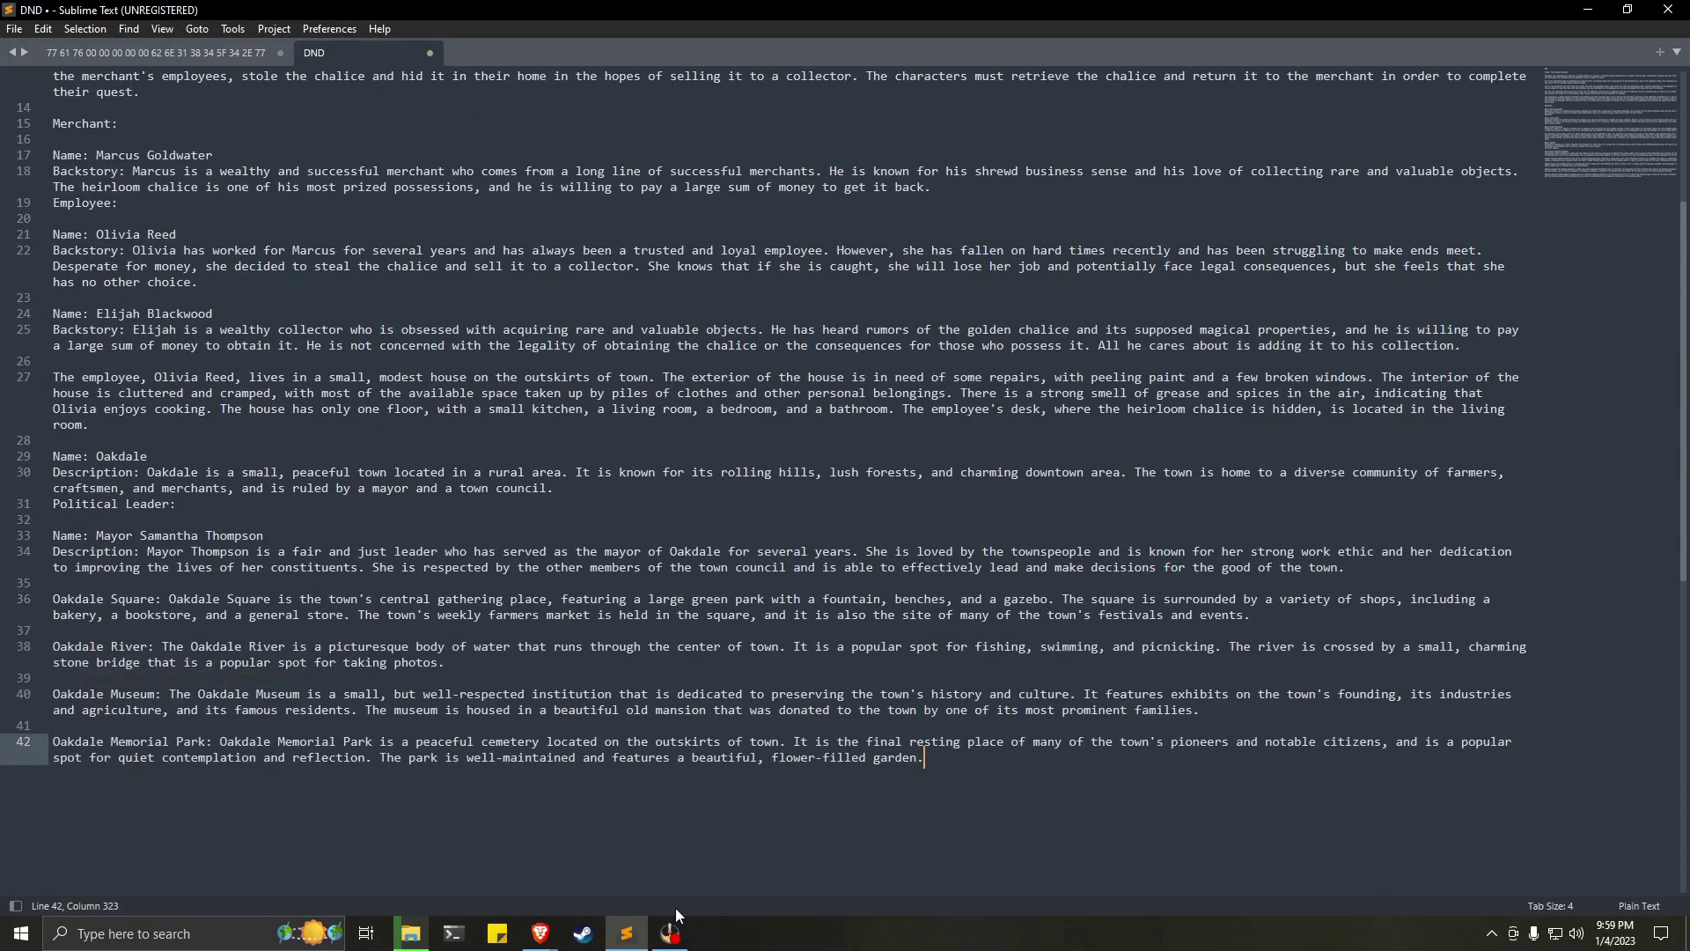
# Return to ChatGPT and copy the words "bakery, a bookstore, and a general store." from the Oakdale Square description.
pyautogui.click(636, 937)
pyautogui.click(763, 856)
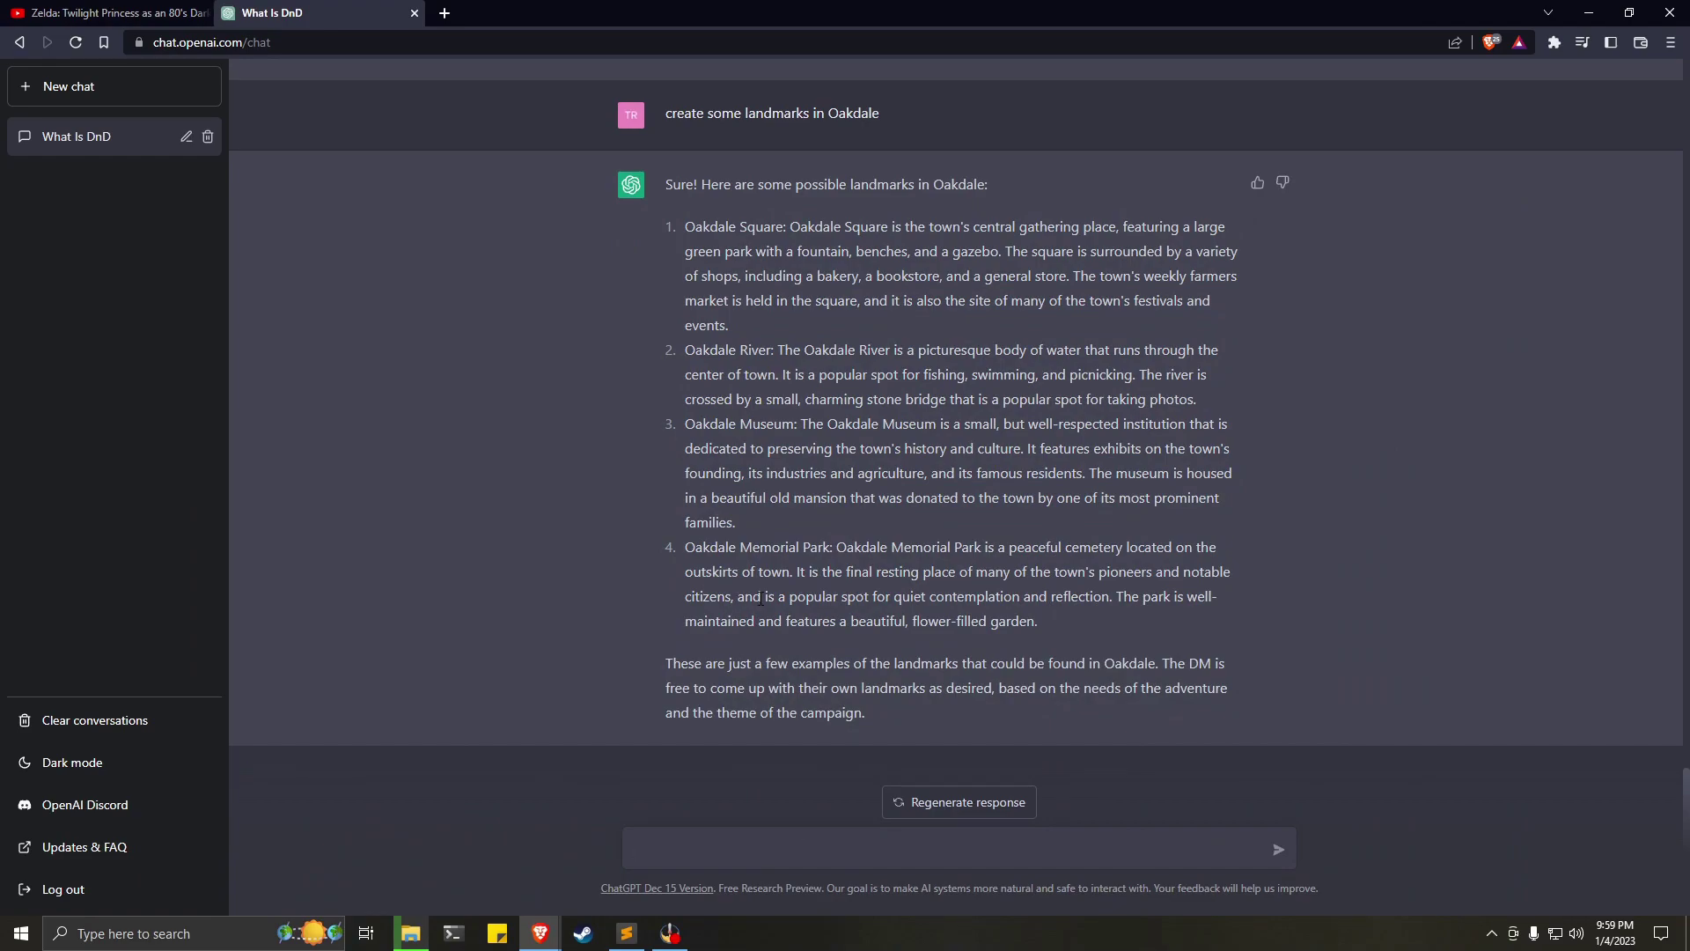
pyautogui.moveTo(819, 279); pyautogui.dragTo(1071, 276)
pyautogui.rightClick(1071, 276)
pyautogui.click(1118, 288)
# Ask "describe the owners and interiors of the bakery, bookstore, and general store.", using the copied shop list and correcting the wording.
pyautogui.click(729, 852)
pyautogui.write('discribe')
pyautogui.rightClick(683, 859)
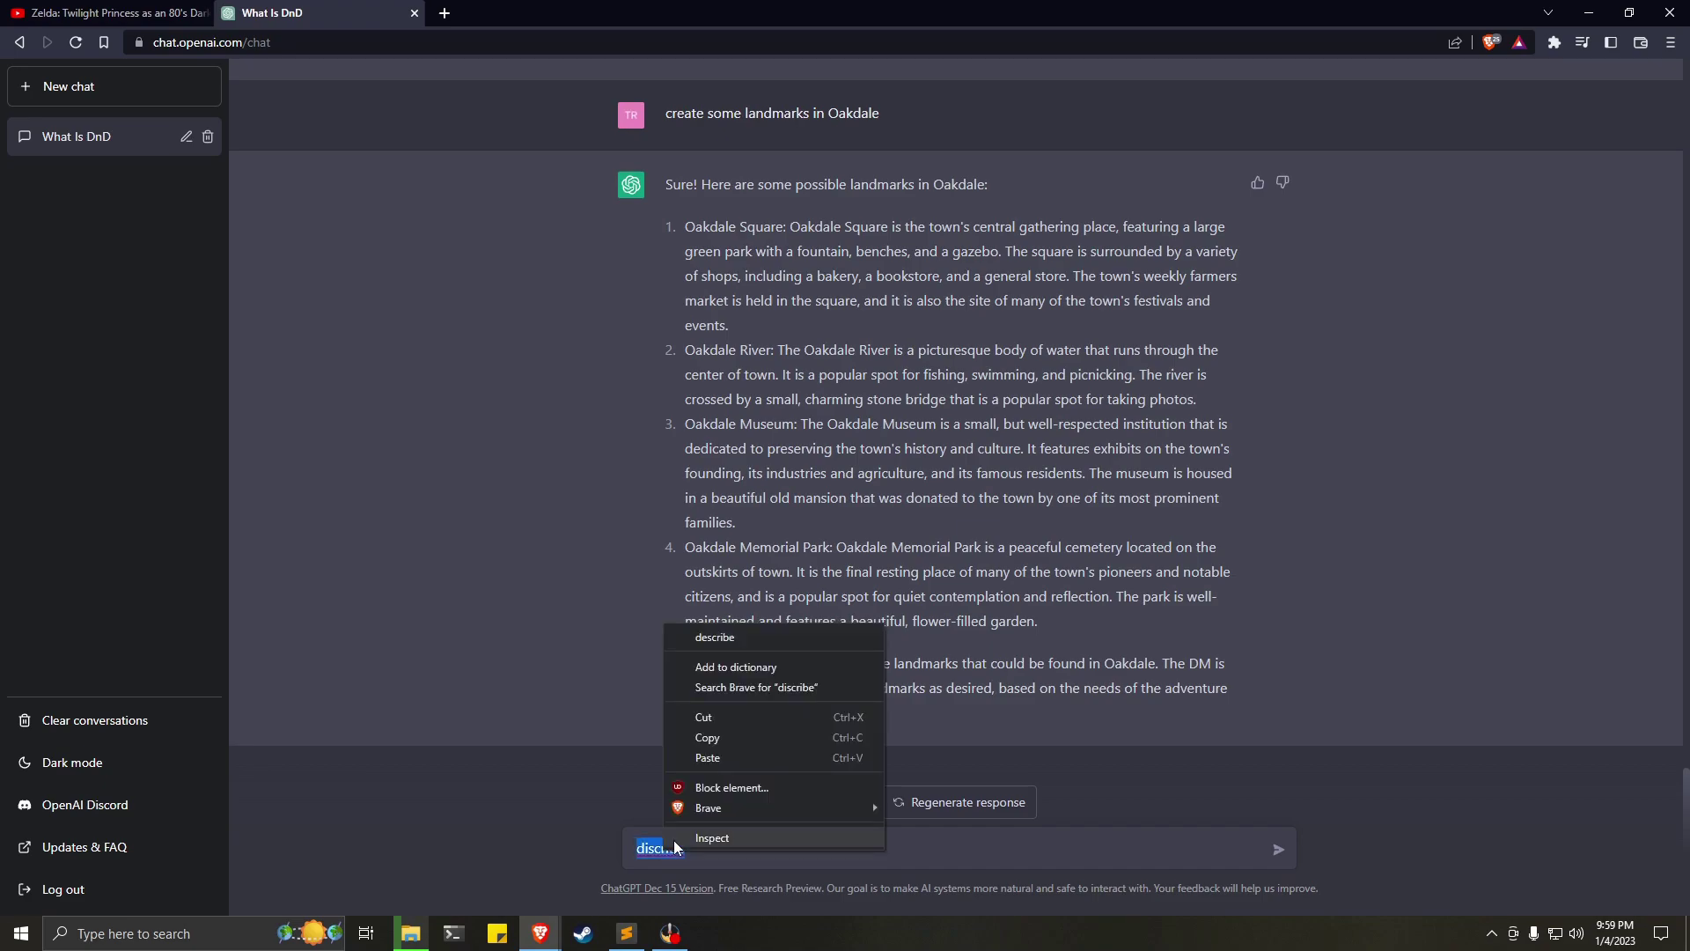
pyautogui.click(695, 640)
pyautogui.write('the owners ')
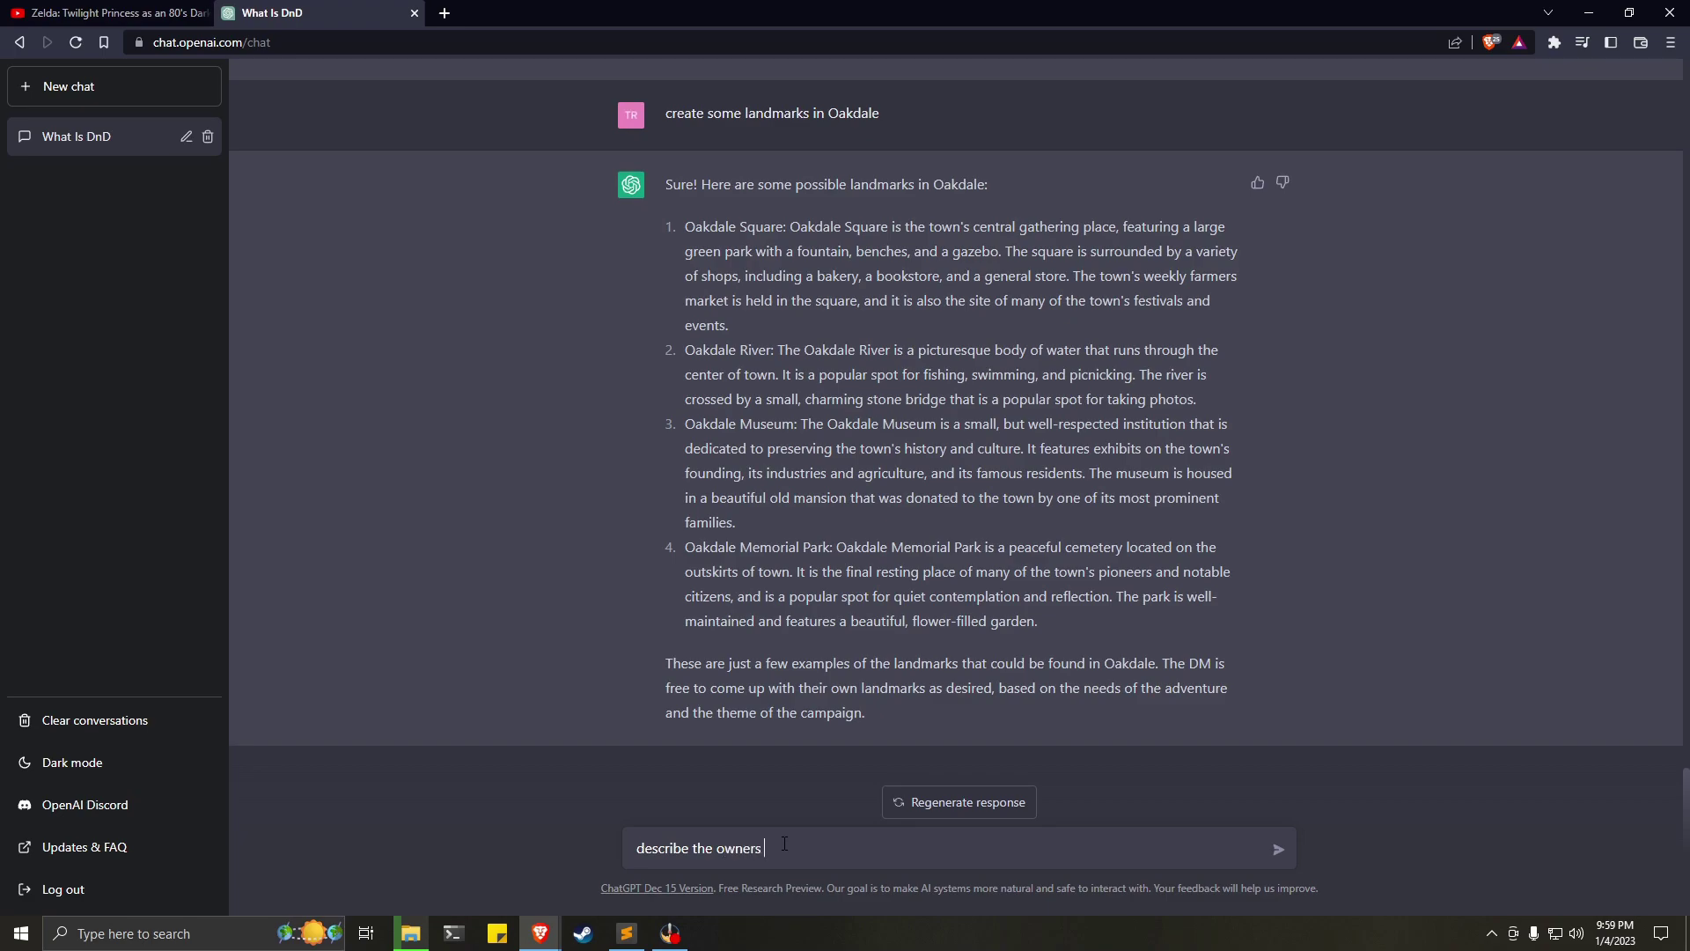
pyautogui.write('and interiors of')
pyautogui.hotkey('ctrl', 'v')
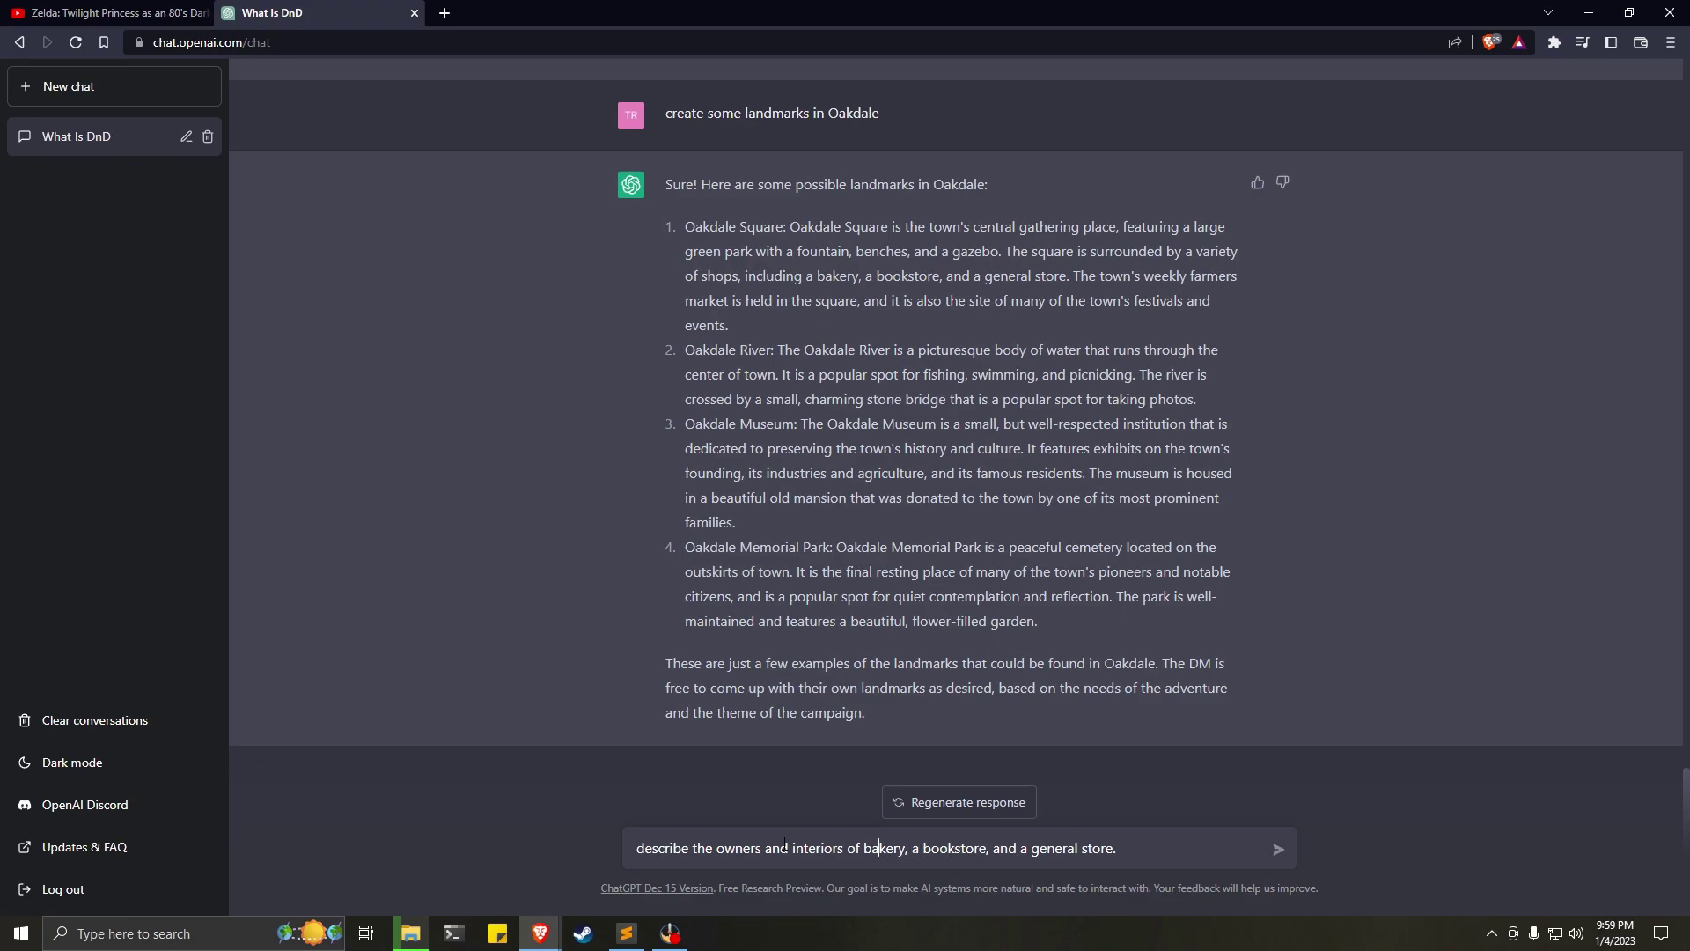
pyautogui.write('the')
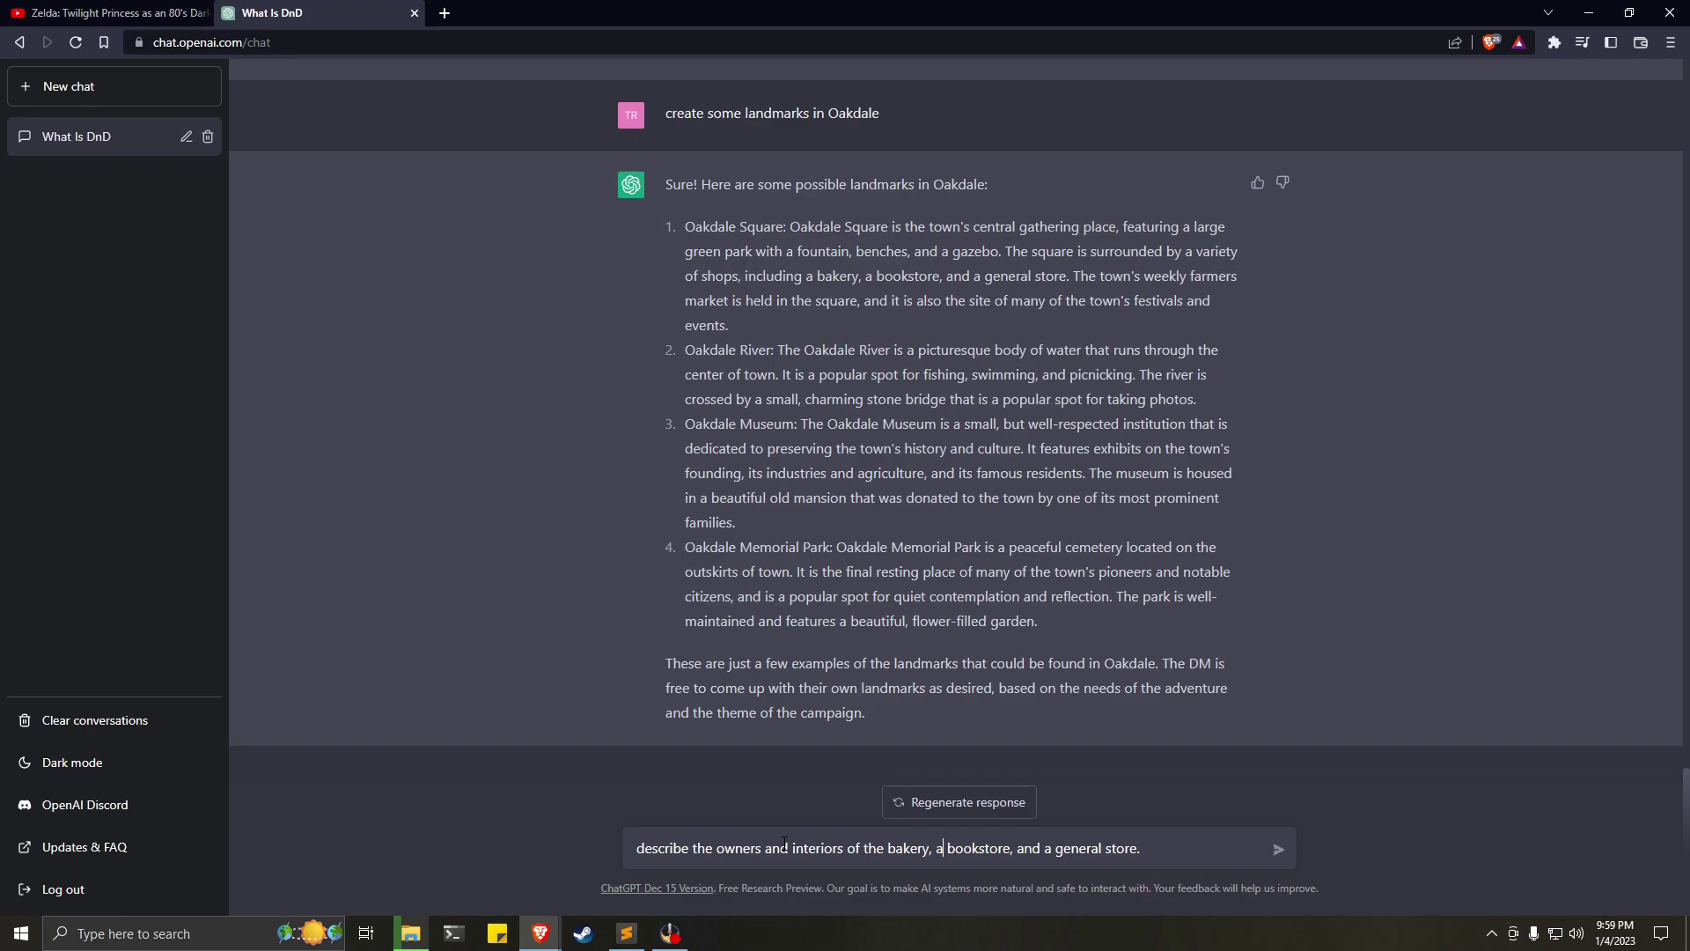
pyautogui.press('BackSpace')
pyautogui.press('BackSpace')
pyautogui.press('Delete')
pyautogui.press('Delete')
pyautogui.press('Return')
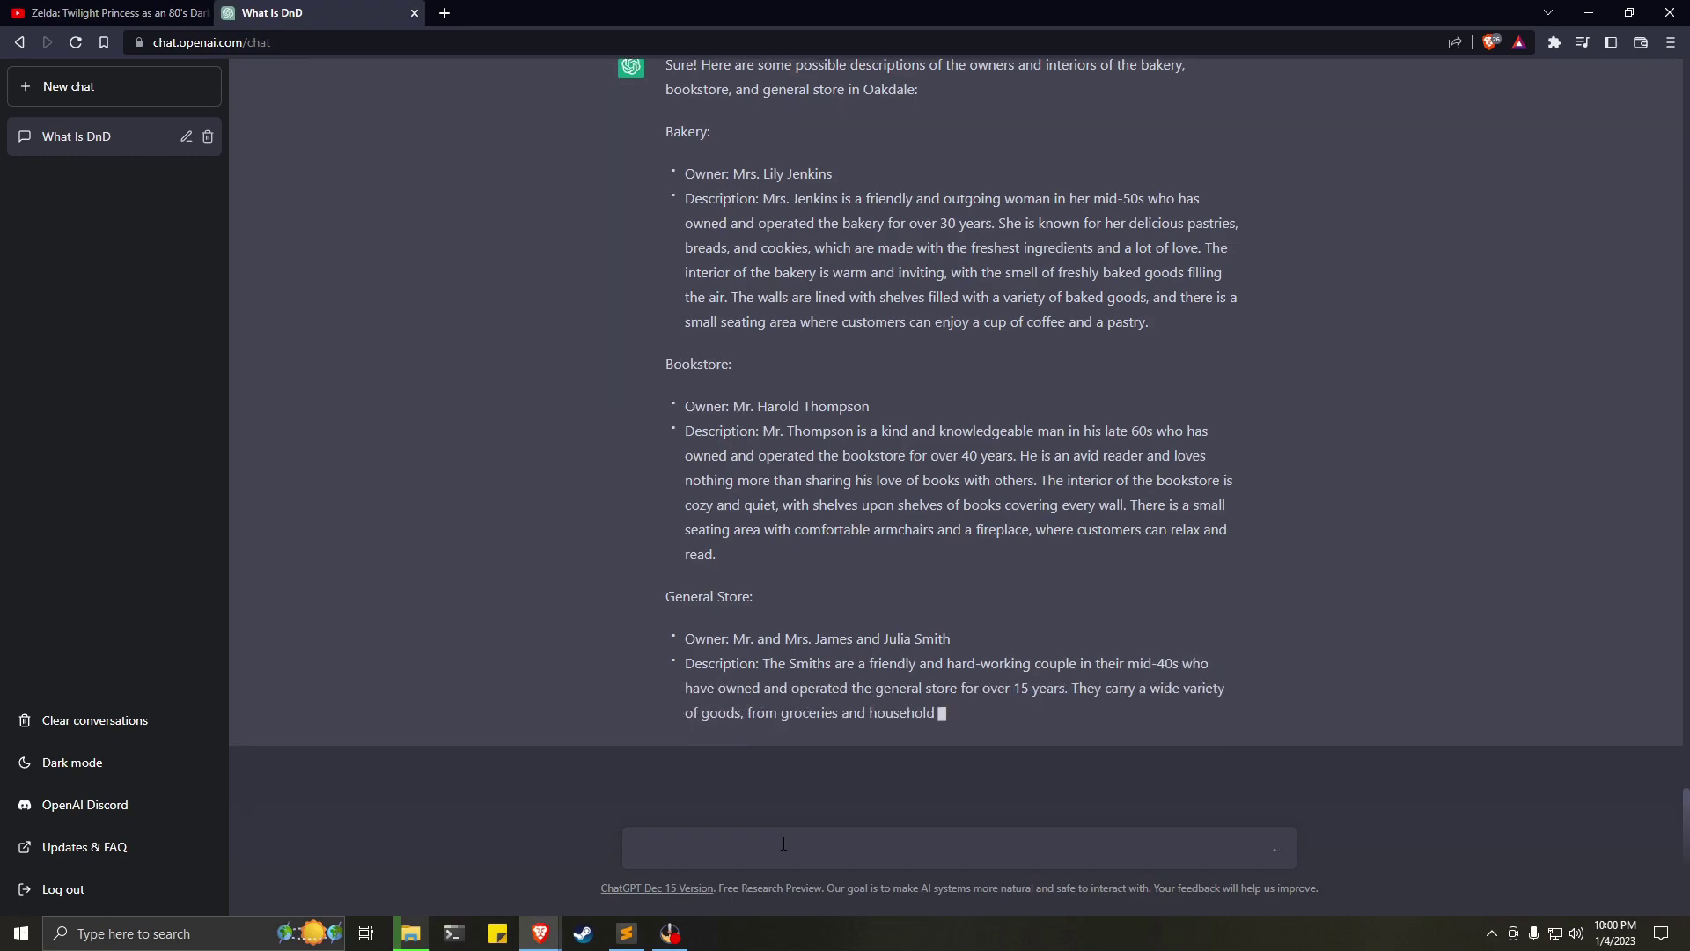
# Copy the bakery, bookstore and general store descriptions from the reply to the end of the DND document in Sublime Text.
pyautogui.scroll(3, 705, 249)
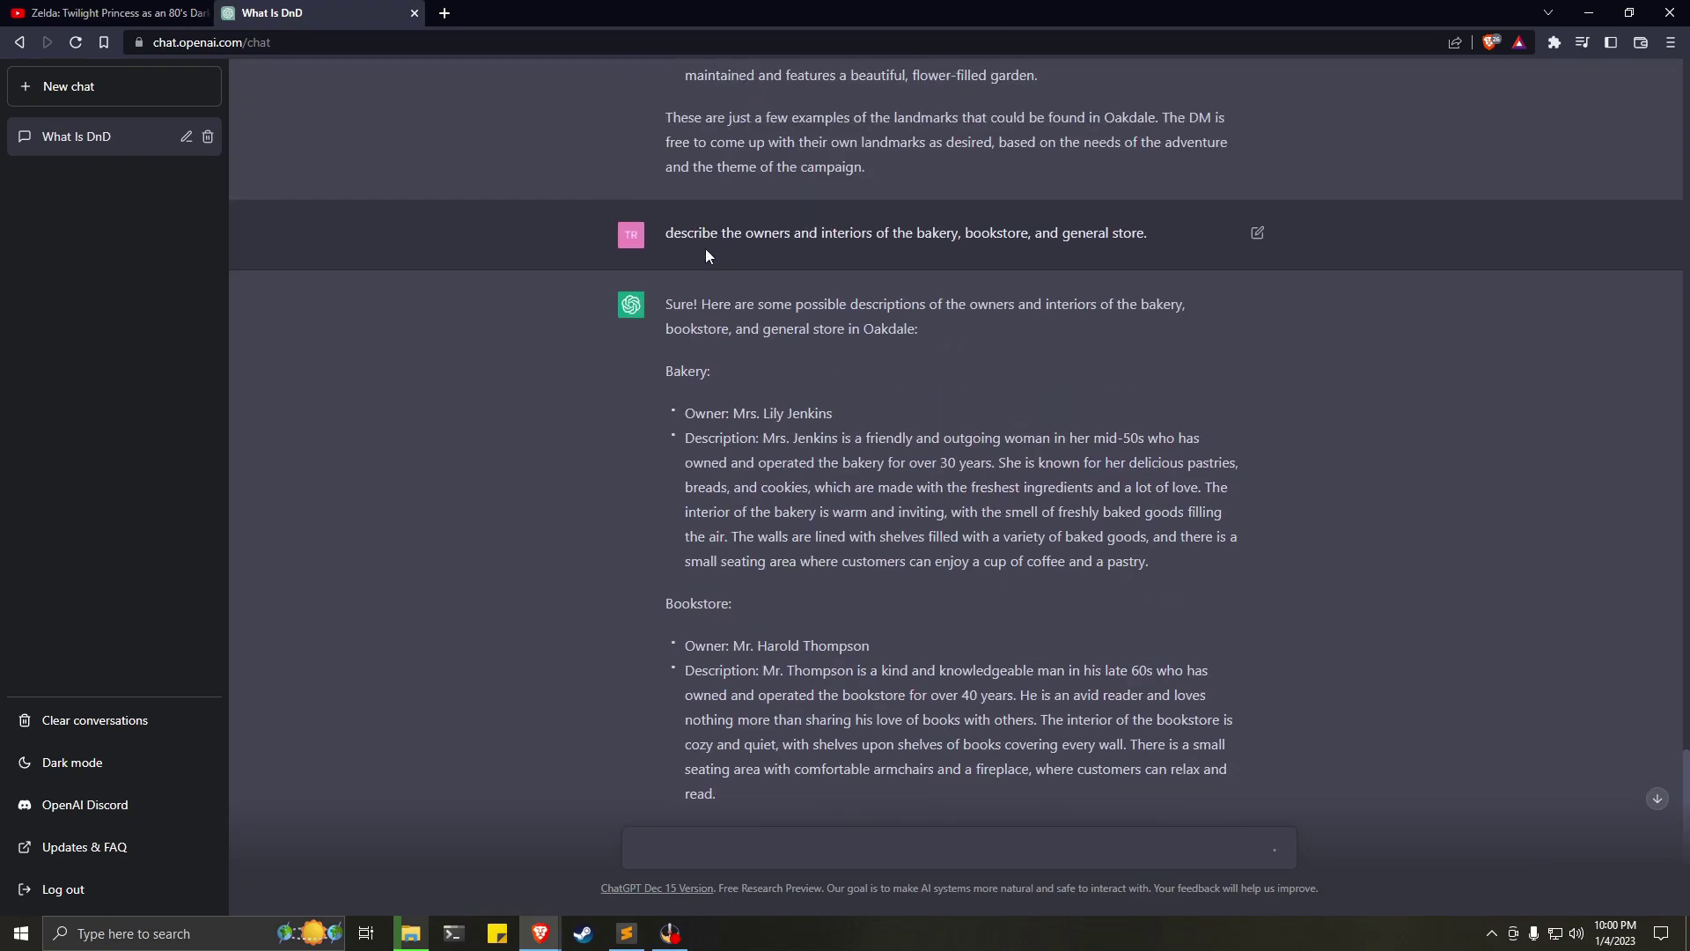
pyautogui.scroll(-4, 954, 415)
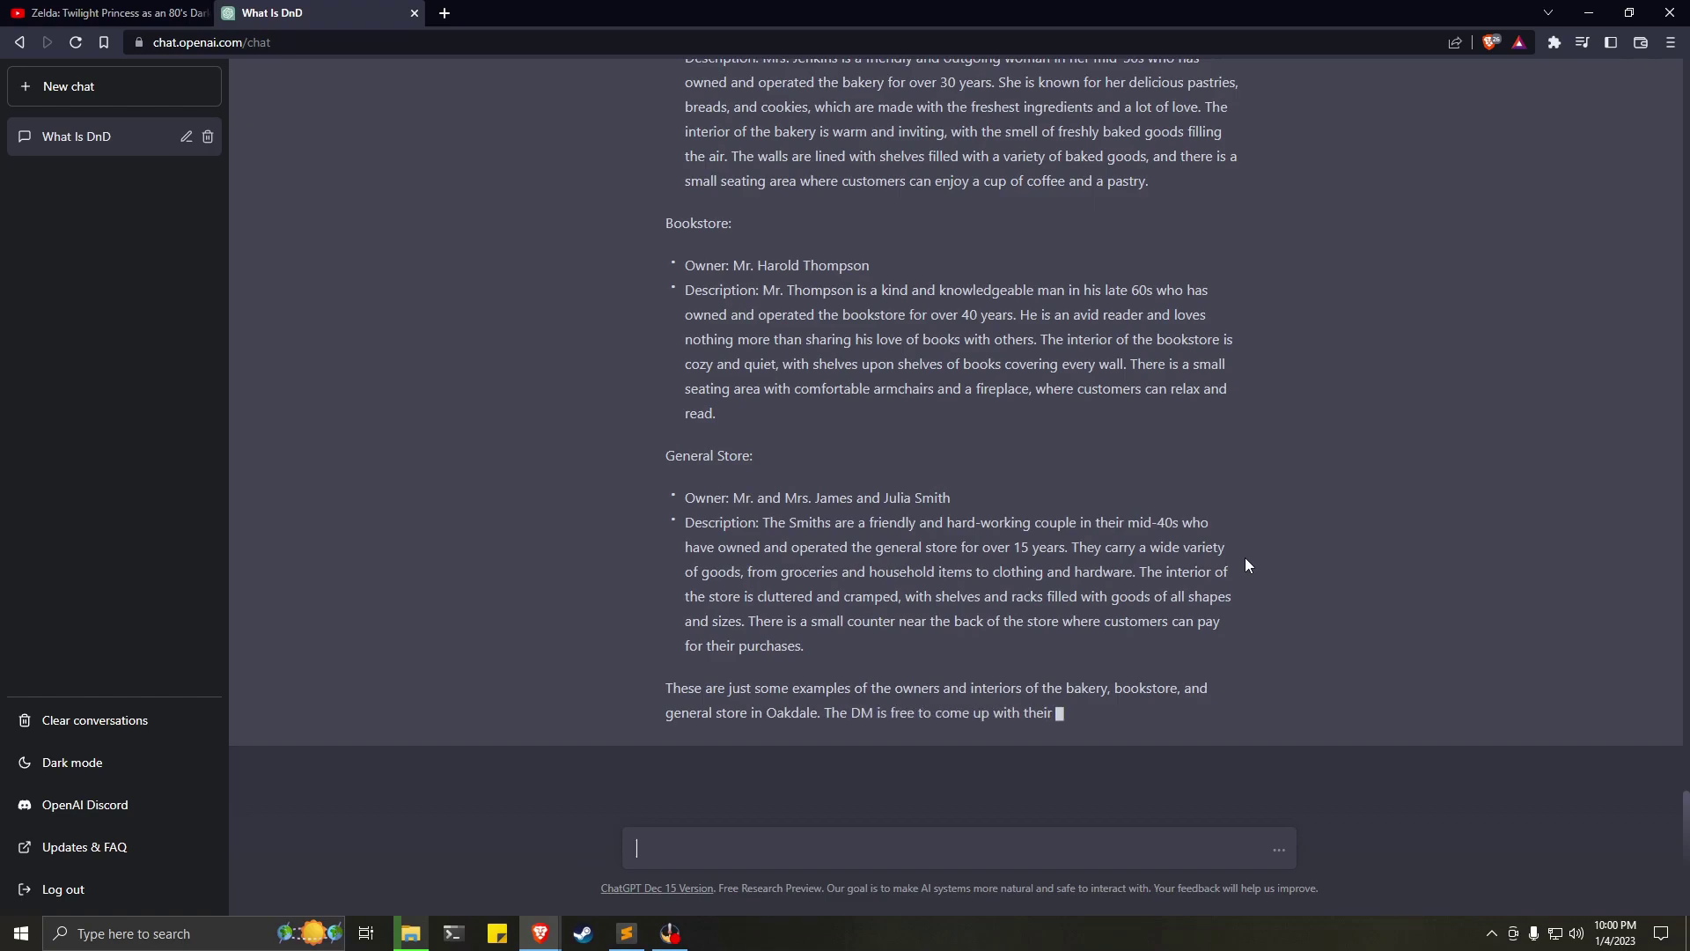
pyautogui.scroll(2, 752, 236)
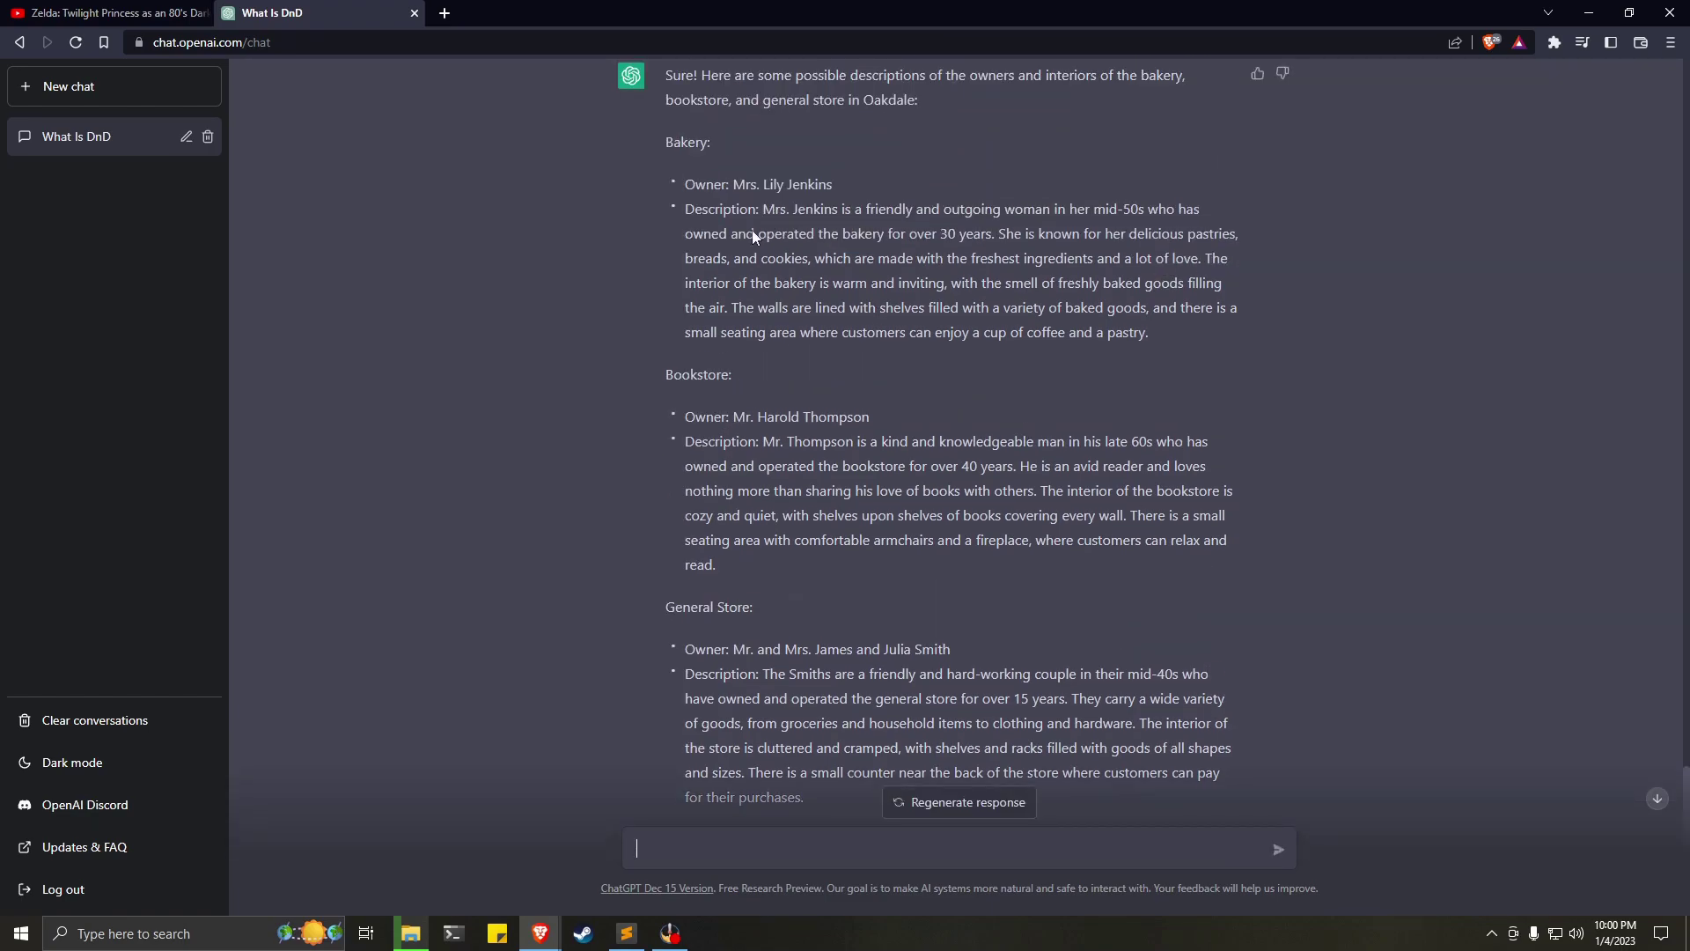
pyautogui.moveTo(658, 141); pyautogui.dragTo(1015, 616)
pyautogui.scroll(-2, 1144, 643)
pyautogui.rightClick(986, 572)
pyautogui.click(1029, 586)
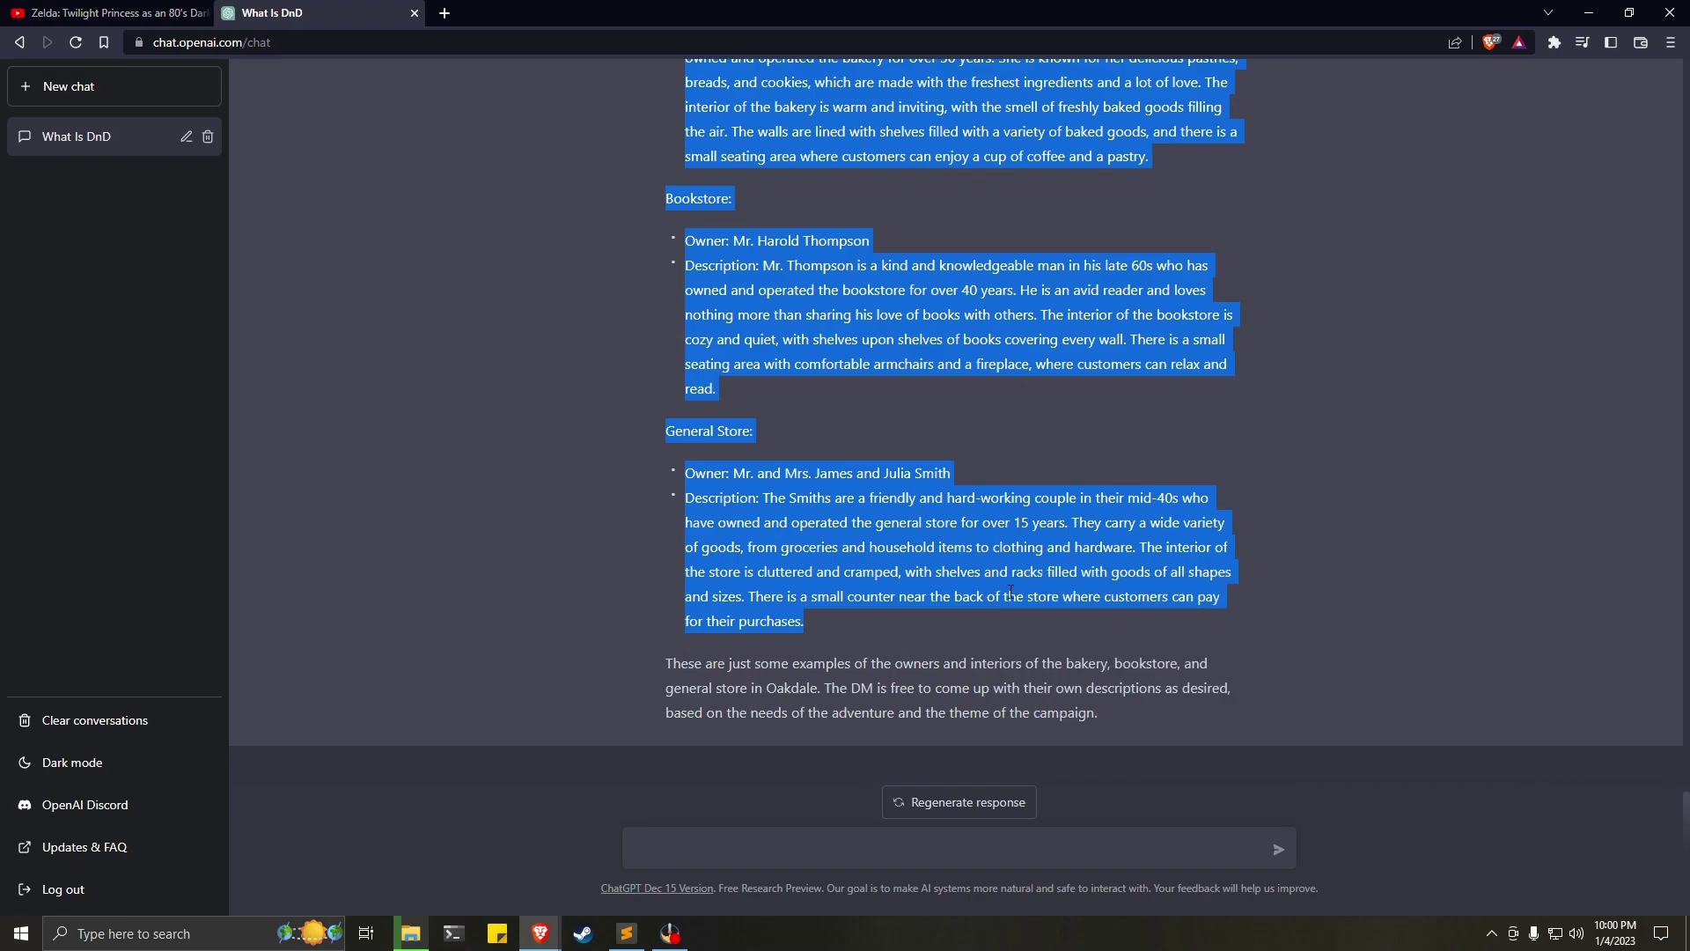
pyautogui.click(626, 933)
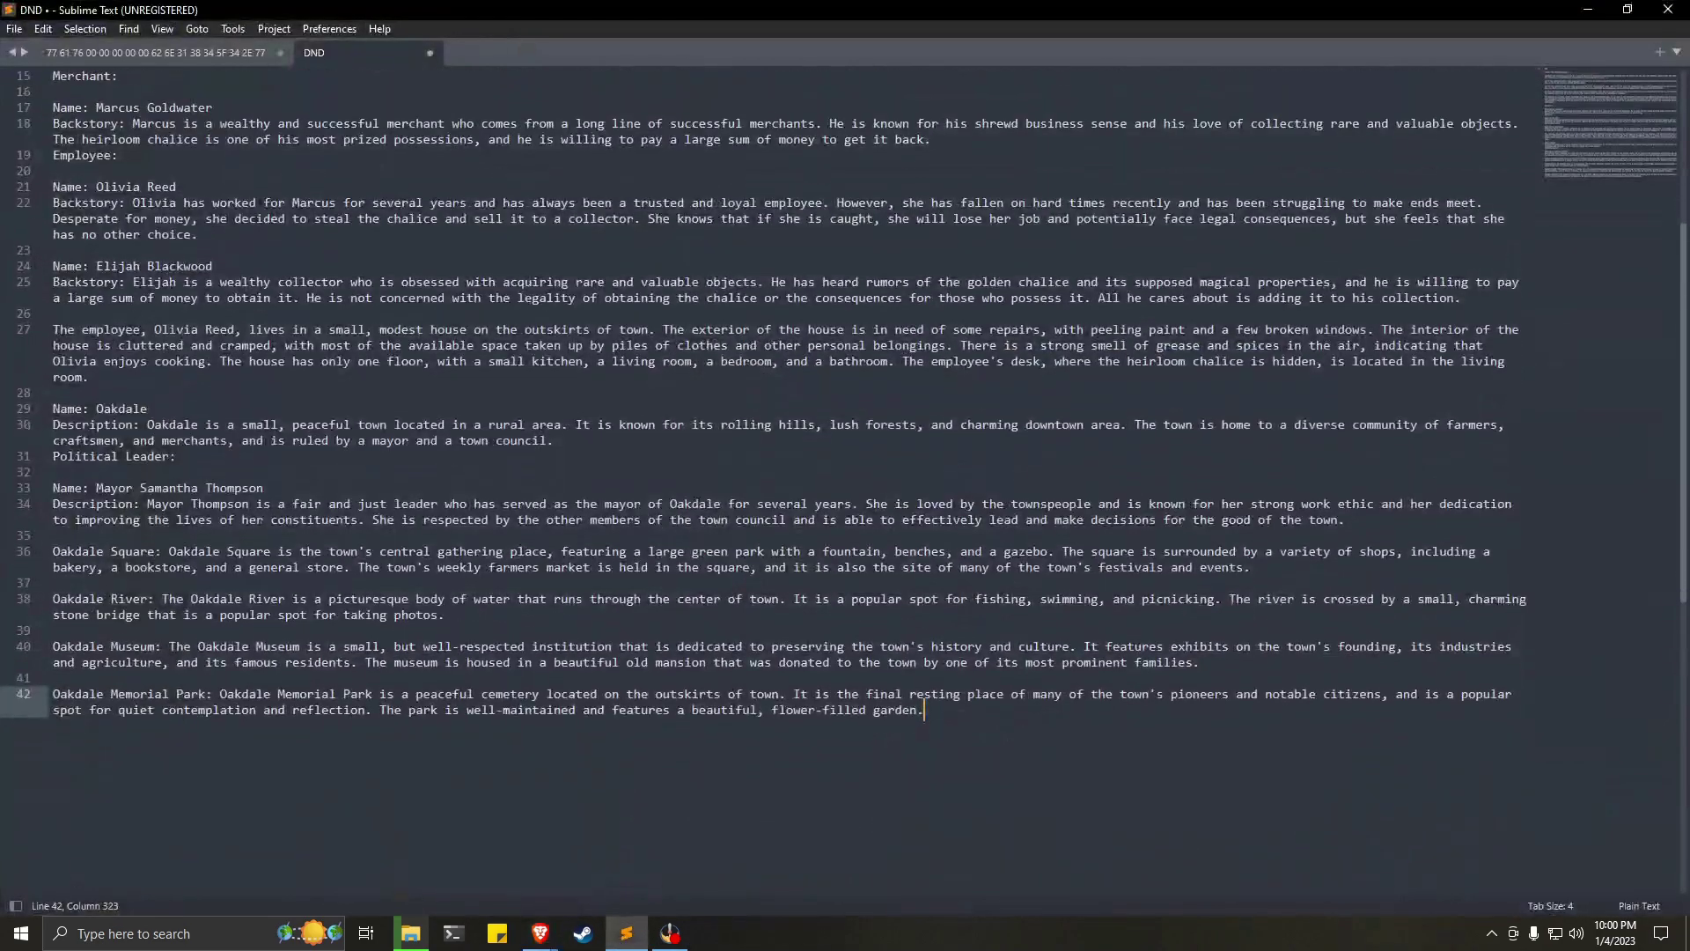
pyautogui.press('Return')
pyautogui.press('Return')
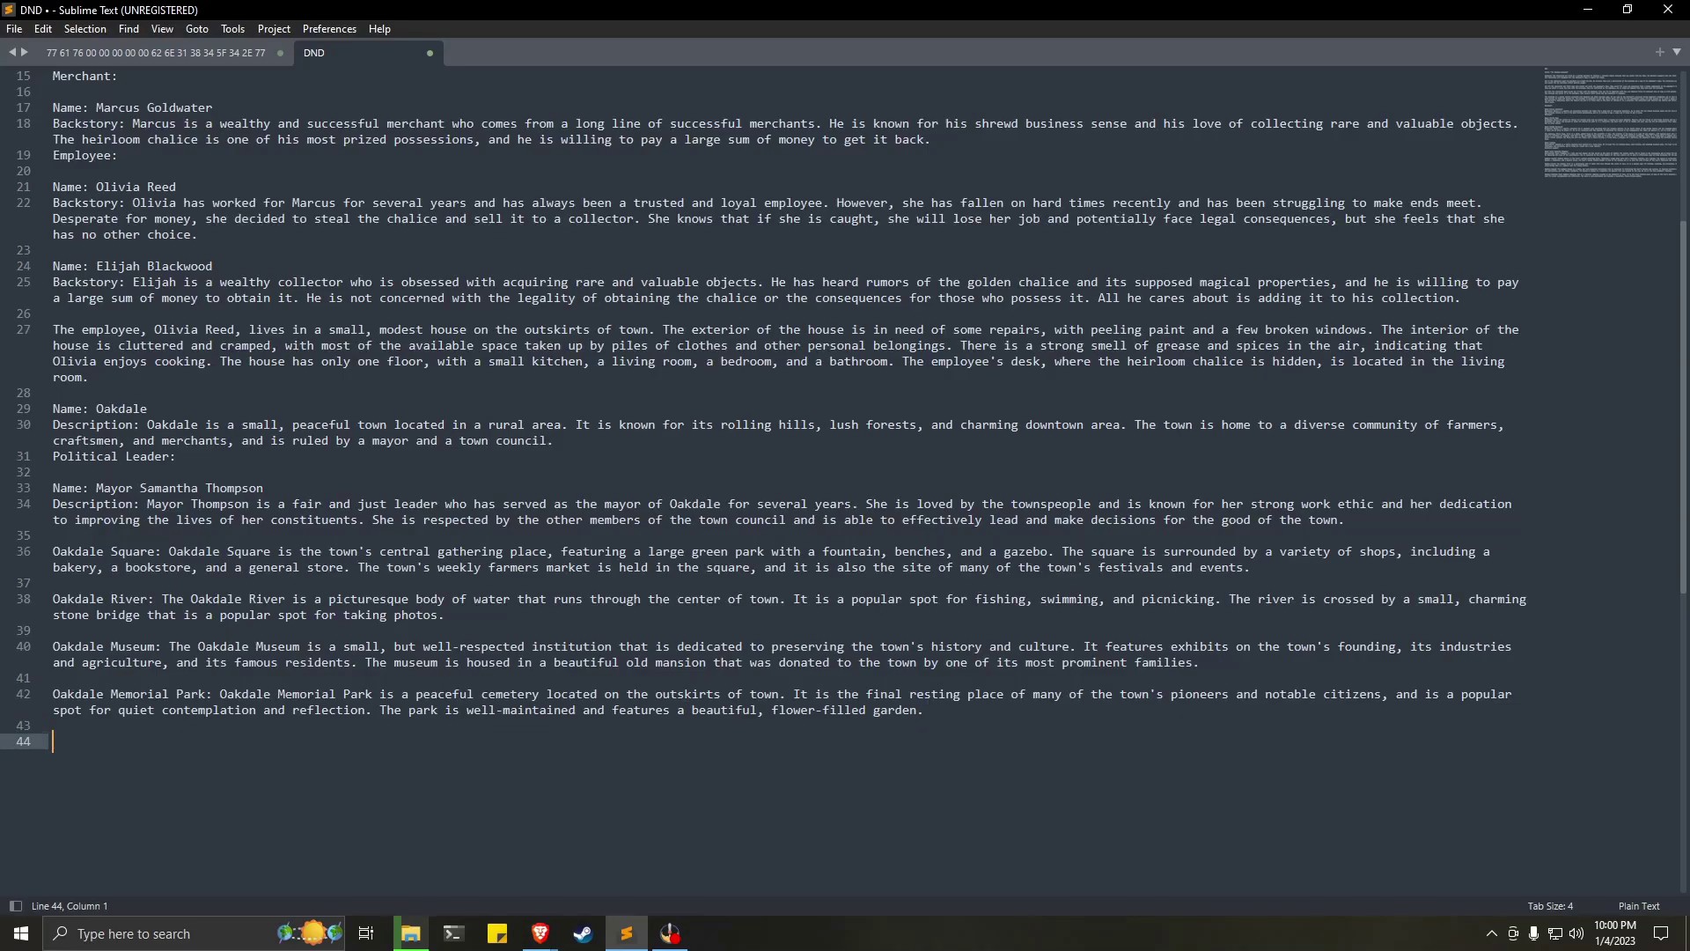
pyautogui.hotkey('ctrl', 'v')
# Review the whole DND document, from the adventure title and acts through the characters, landmarks and shop descriptions.
pyautogui.scroll(10, 764, 480)
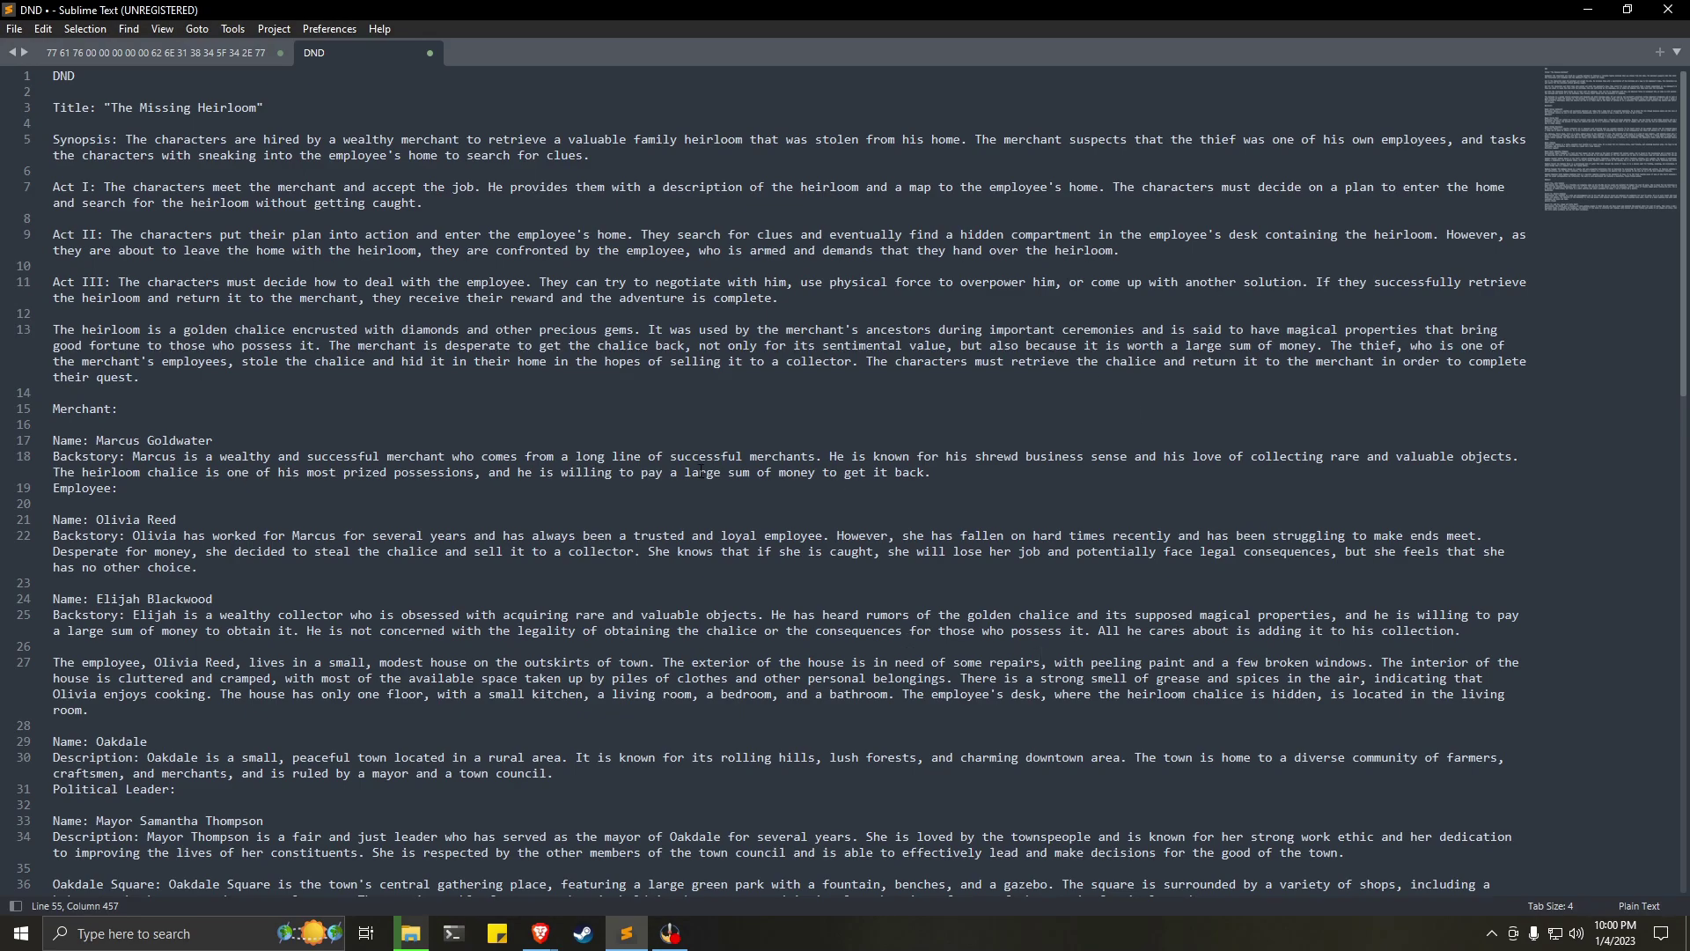
pyautogui.scroll(-4, 702, 473)
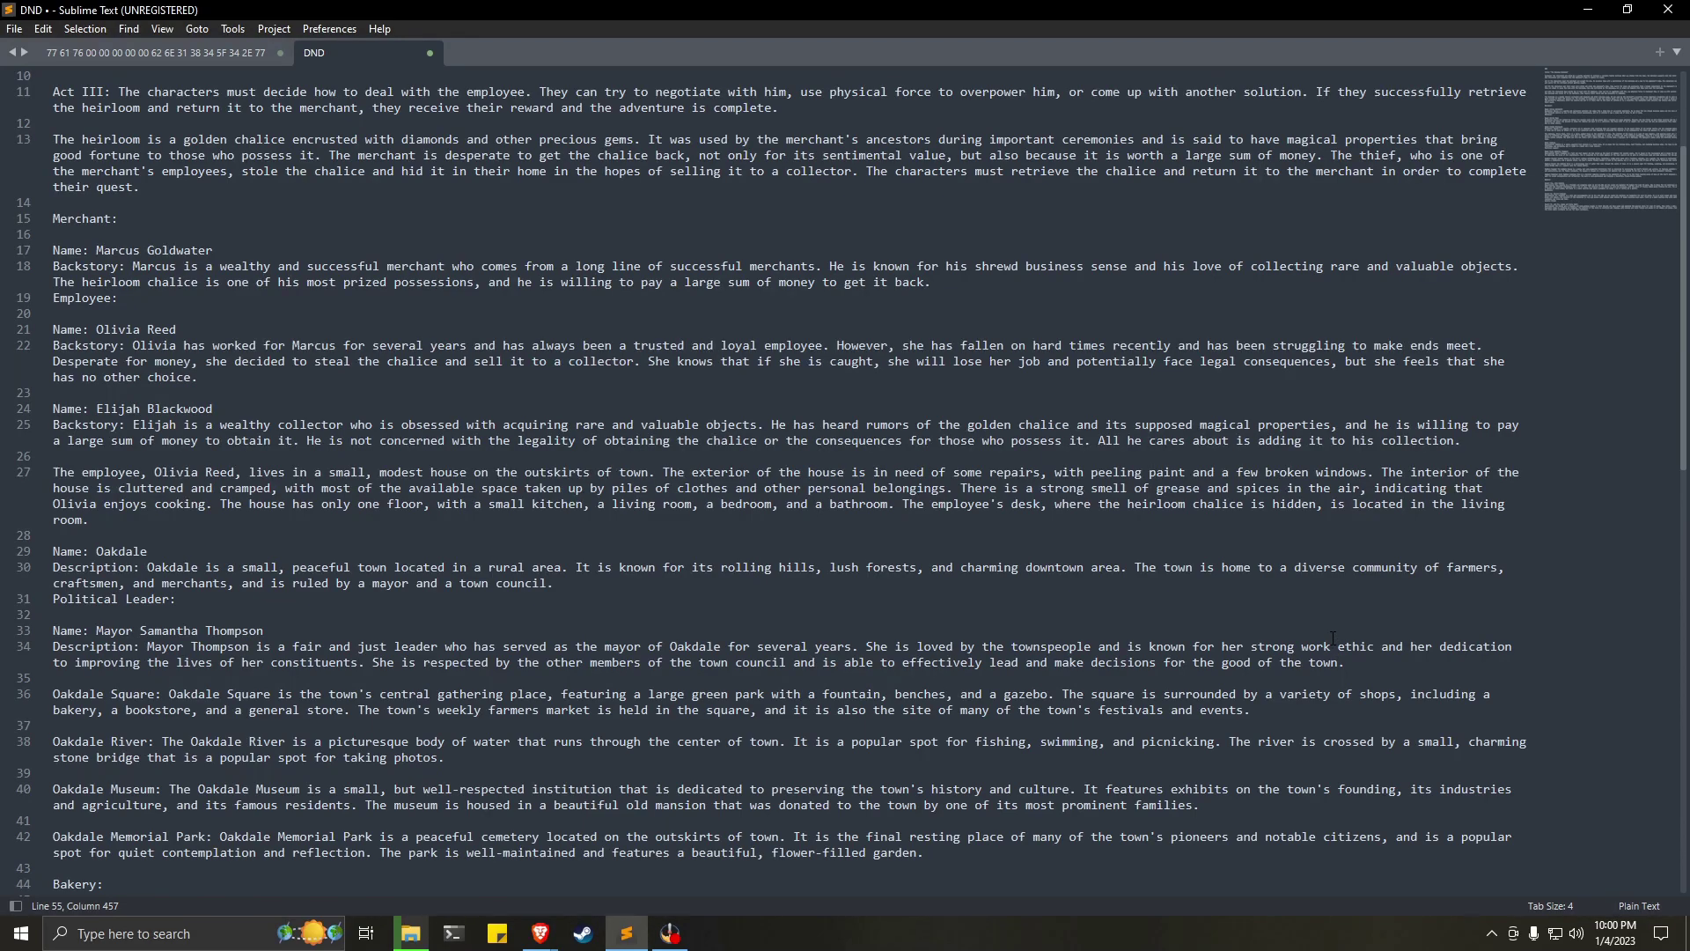
pyautogui.scroll(-6, 830, 601)
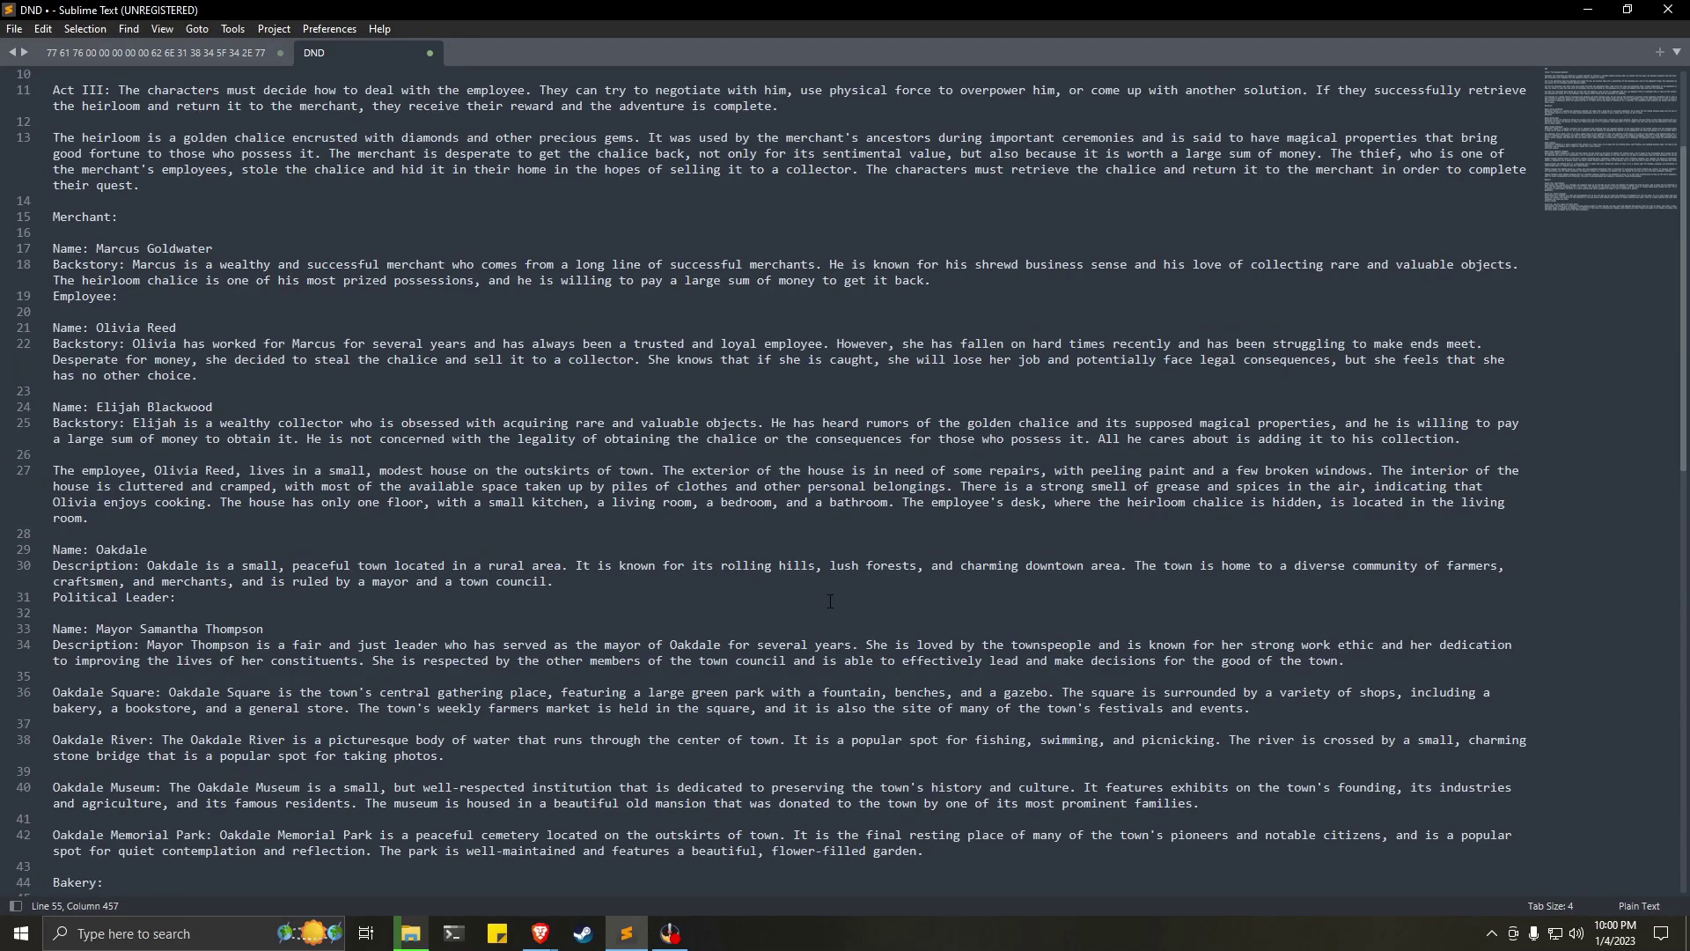
pyautogui.scroll(-1, 830, 601)
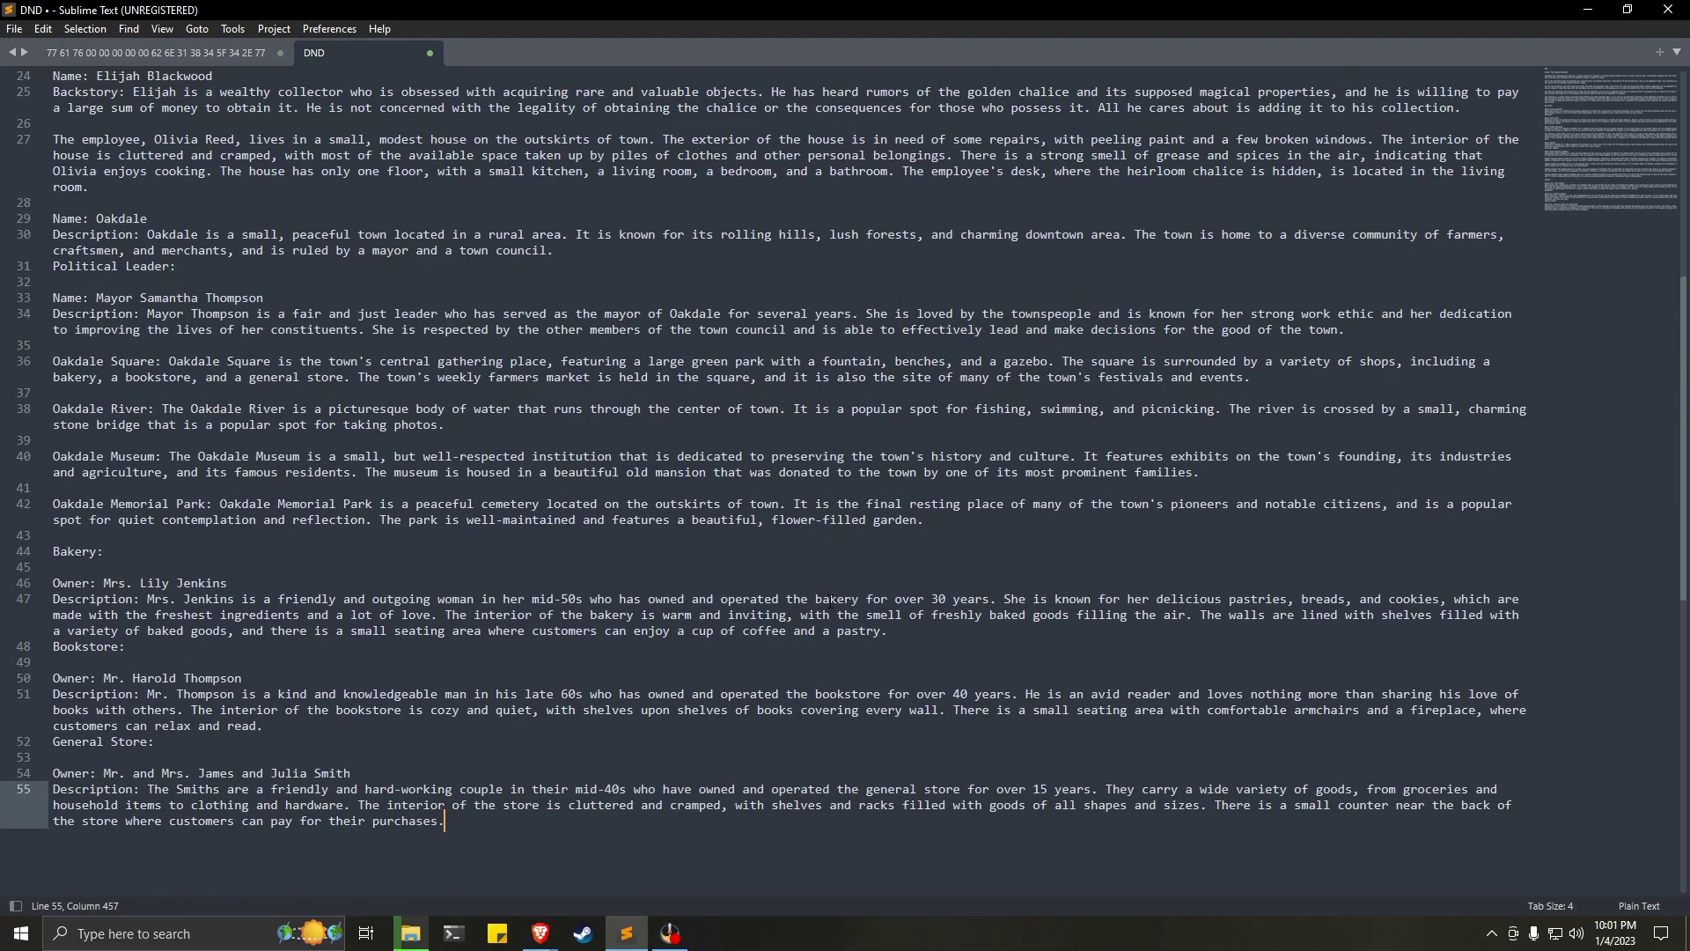
pyautogui.scroll(1, 828, 602)
pyautogui.scroll(-1, 828, 602)
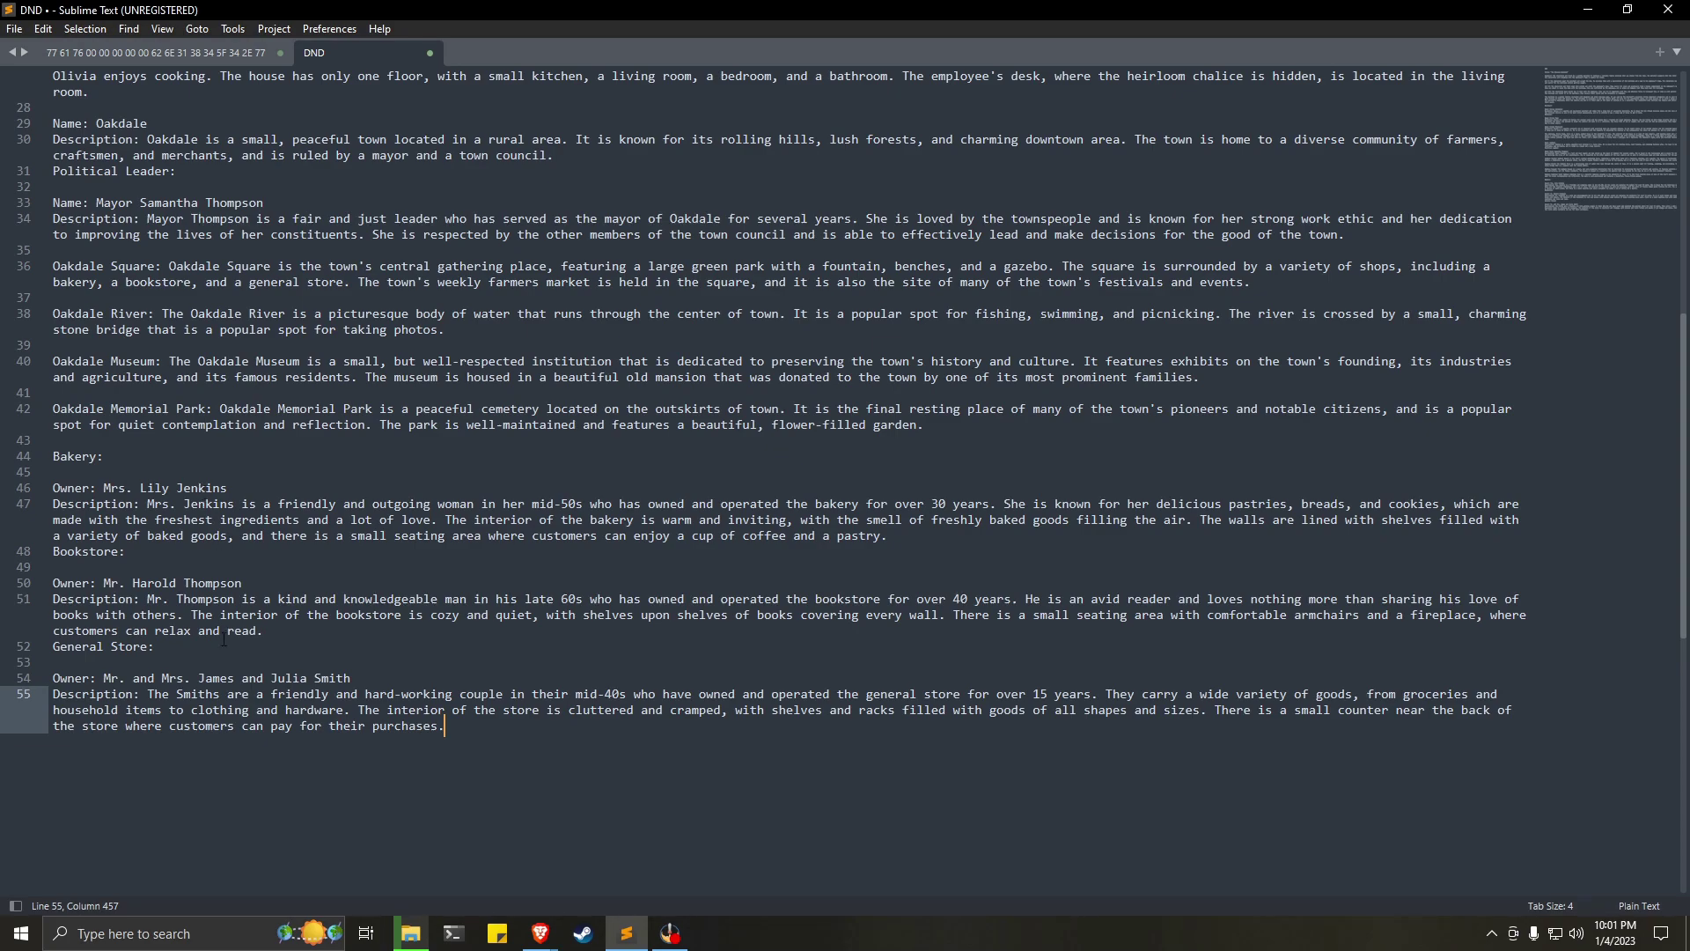
pyautogui.scroll(2, 223, 640)
pyautogui.scroll(-5, 224, 640)
# Return to ChatGPT and ask "Could you rename all characters with more fantasy sounding names".
pyautogui.hotkey('alt', 'Tab')
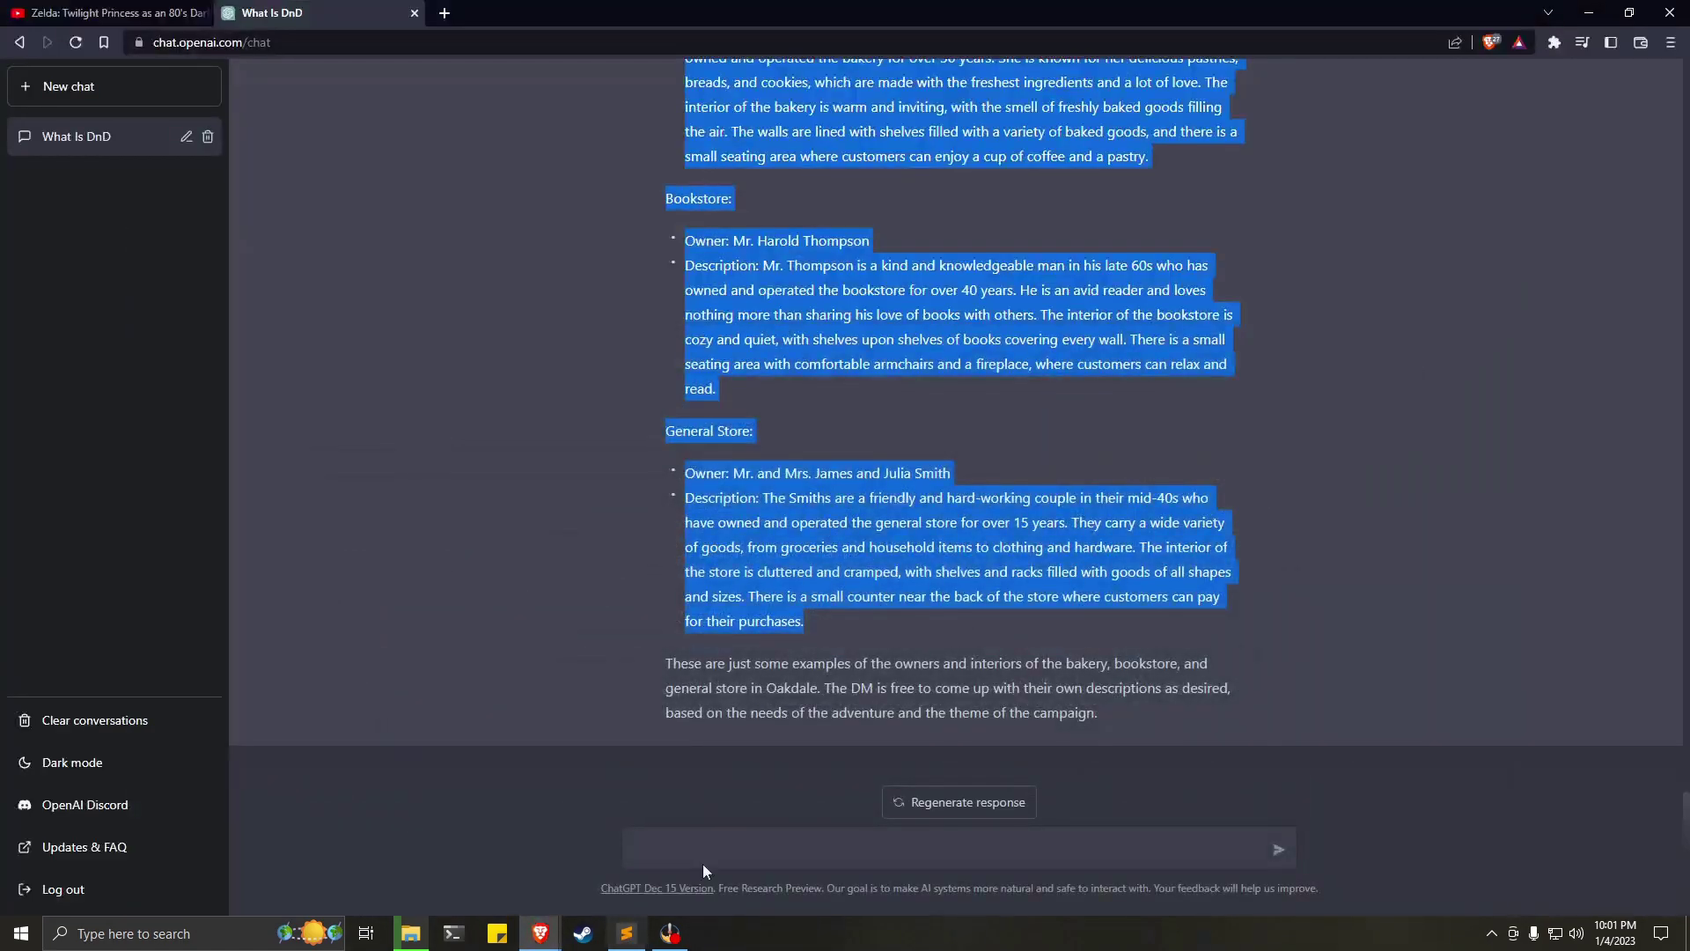
pyautogui.click(845, 849)
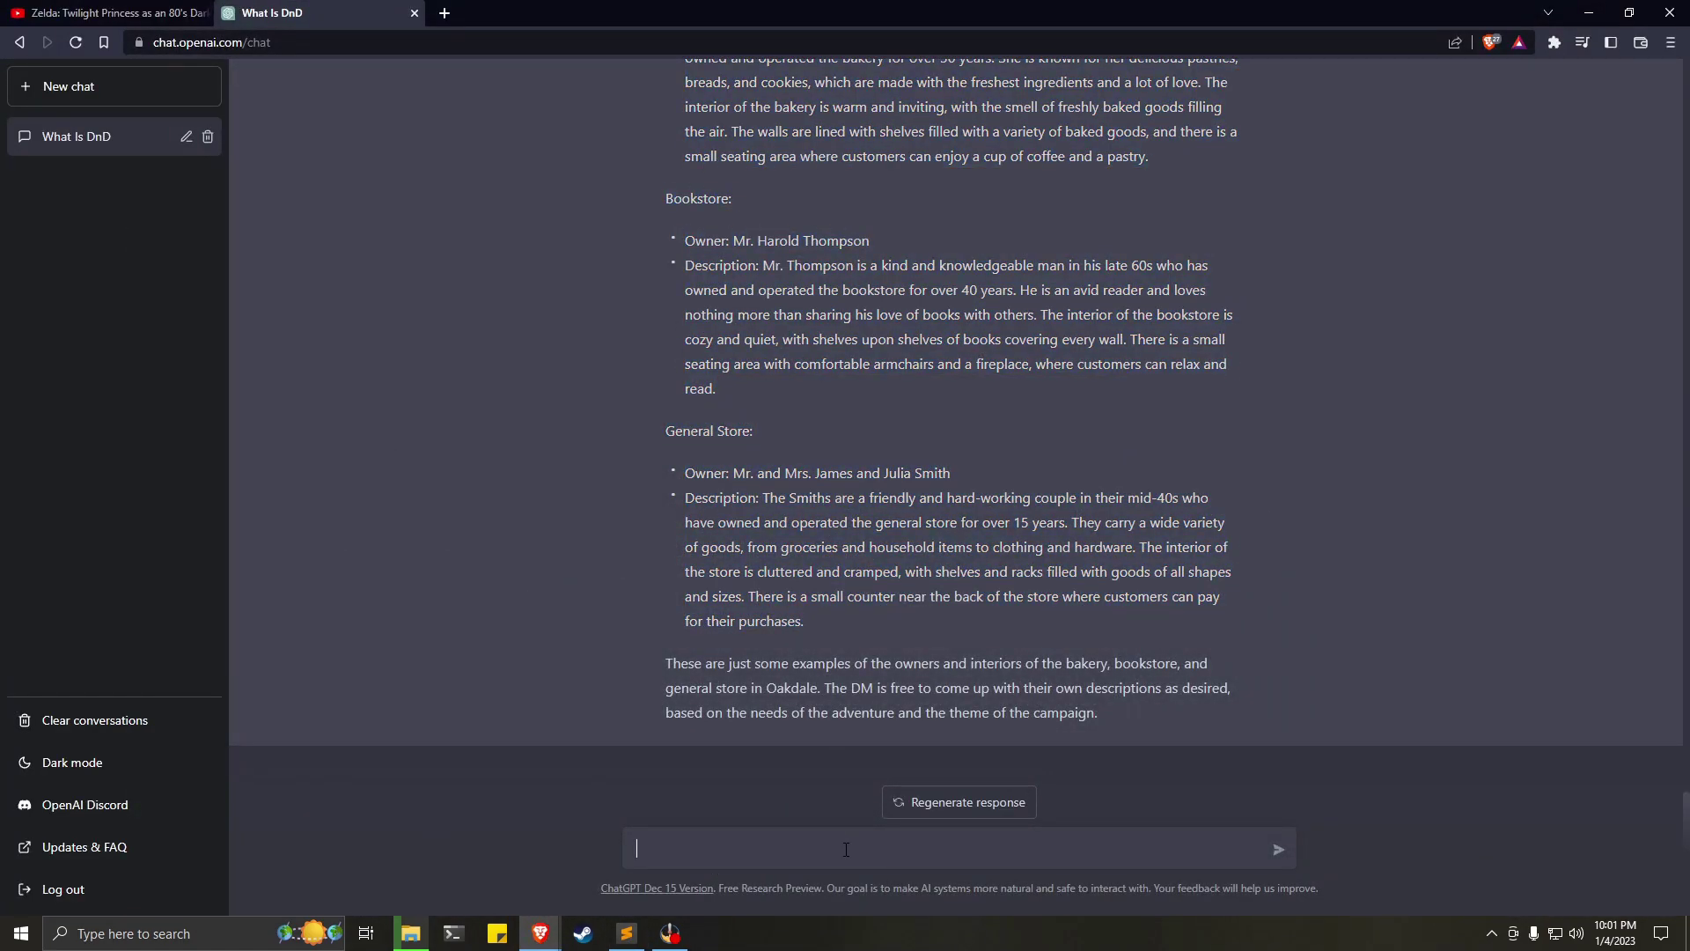
pyautogui.write('Could you rename all characters with more fantasy so')
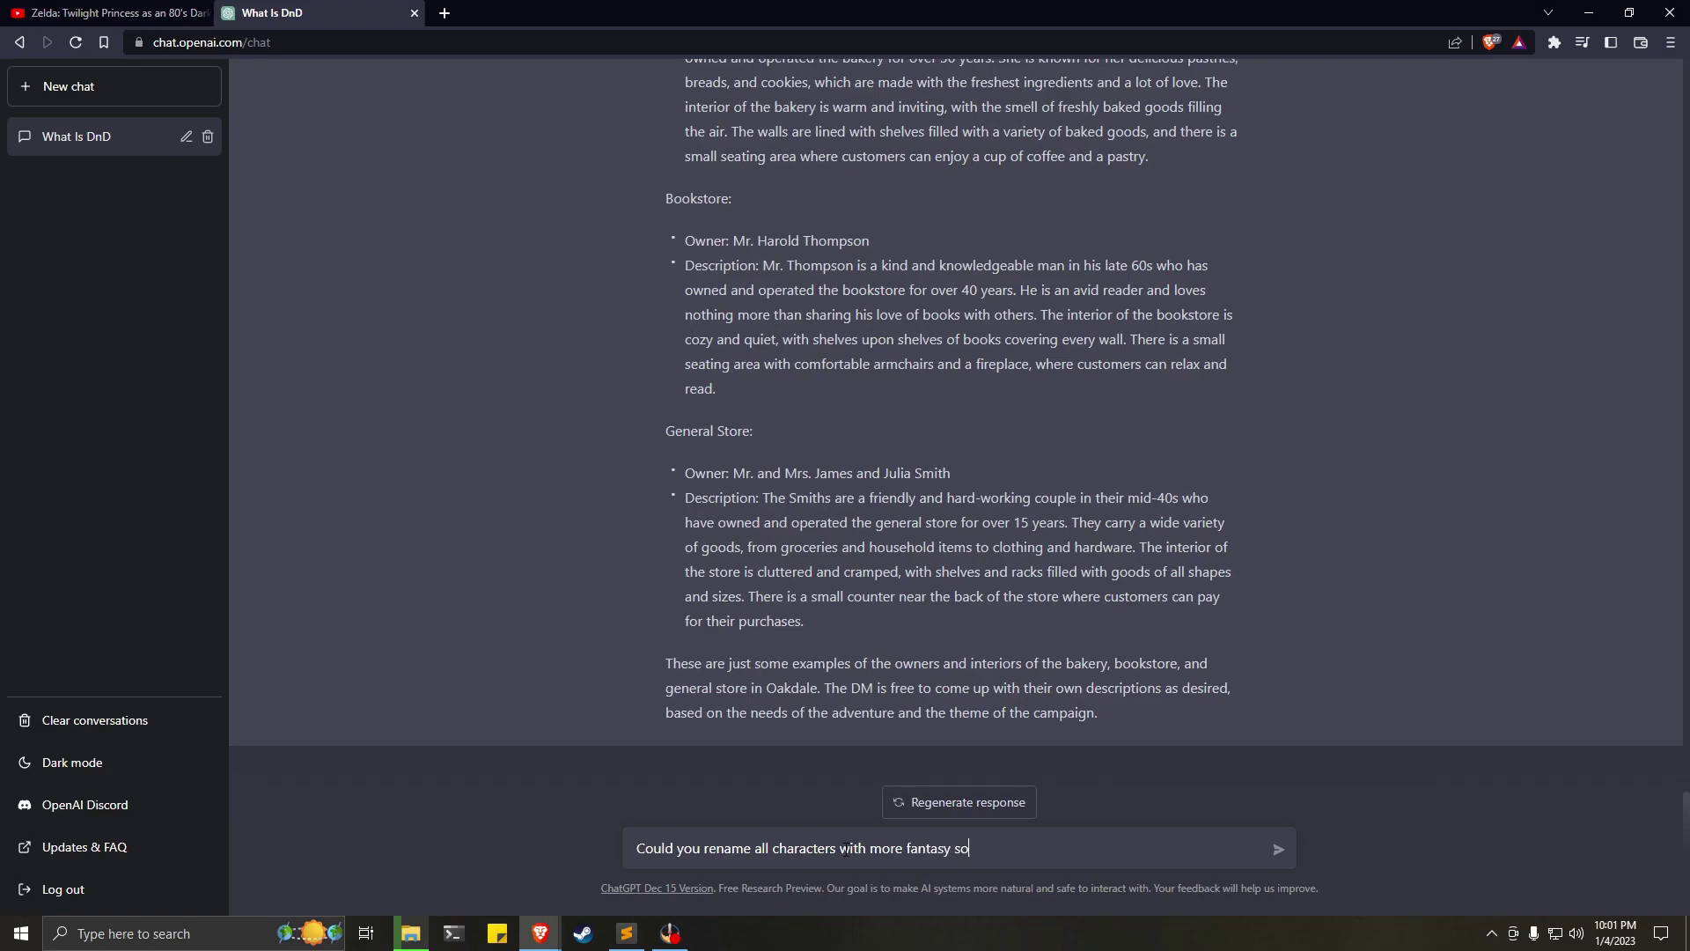
pyautogui.write('unding names')
pyautogui.press('Return')
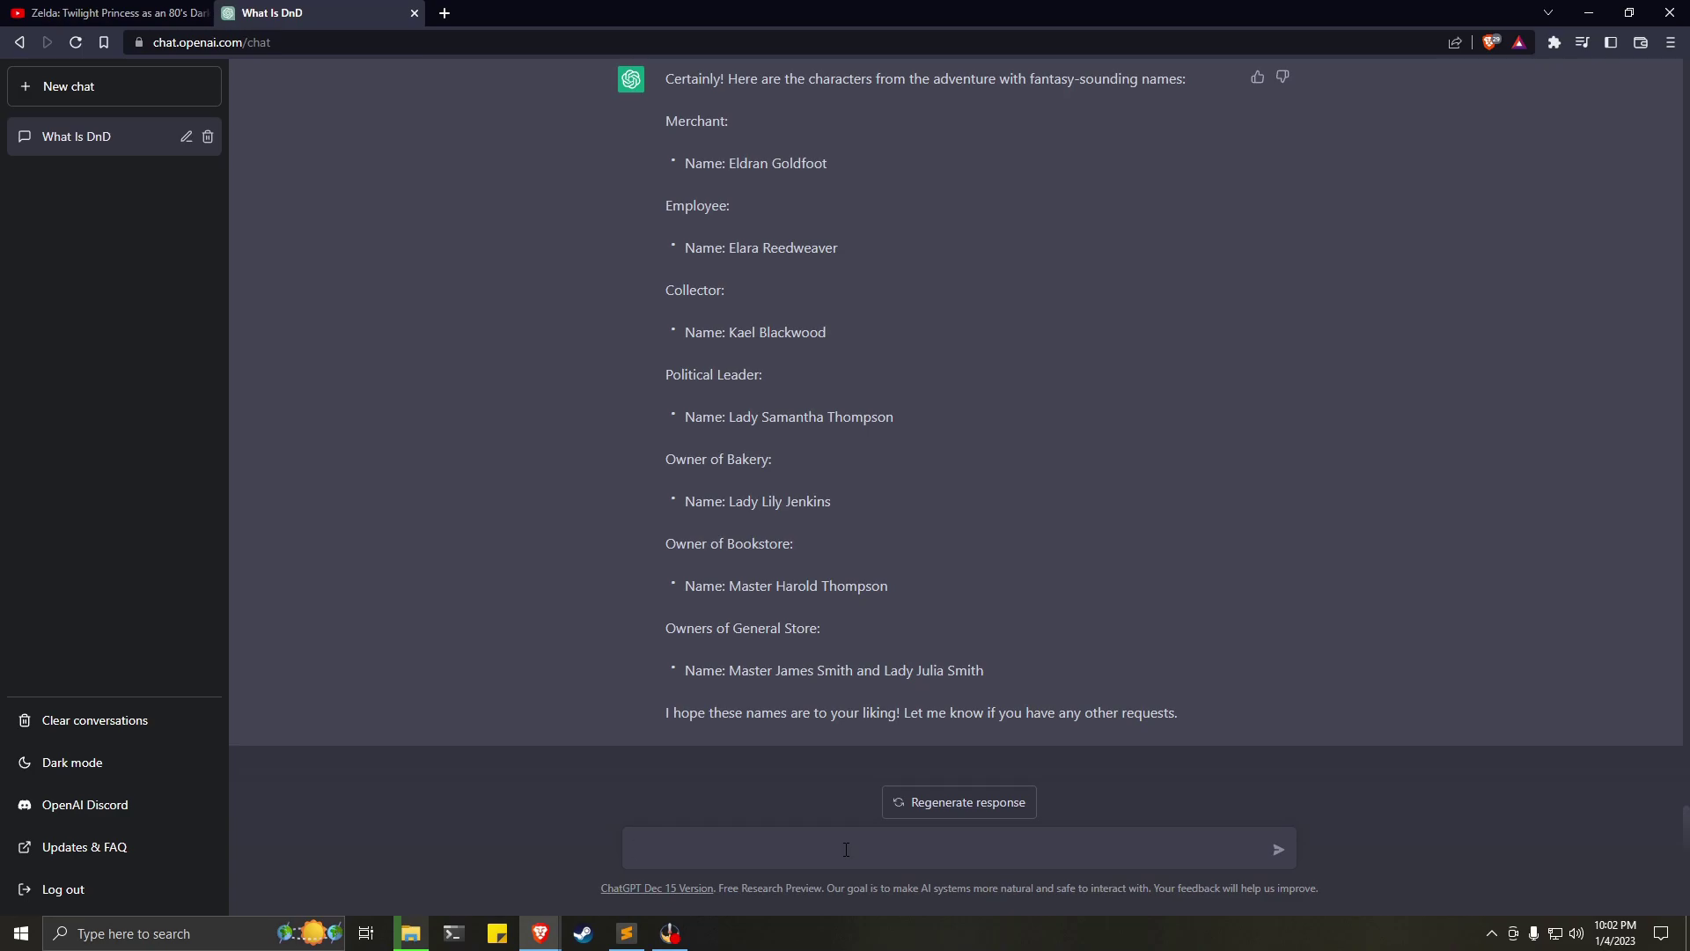
# Copy the full list of fantasy names, from Merchant to Owners of General Store, from the reply to the end of the DND document.
pyautogui.click(626, 940)
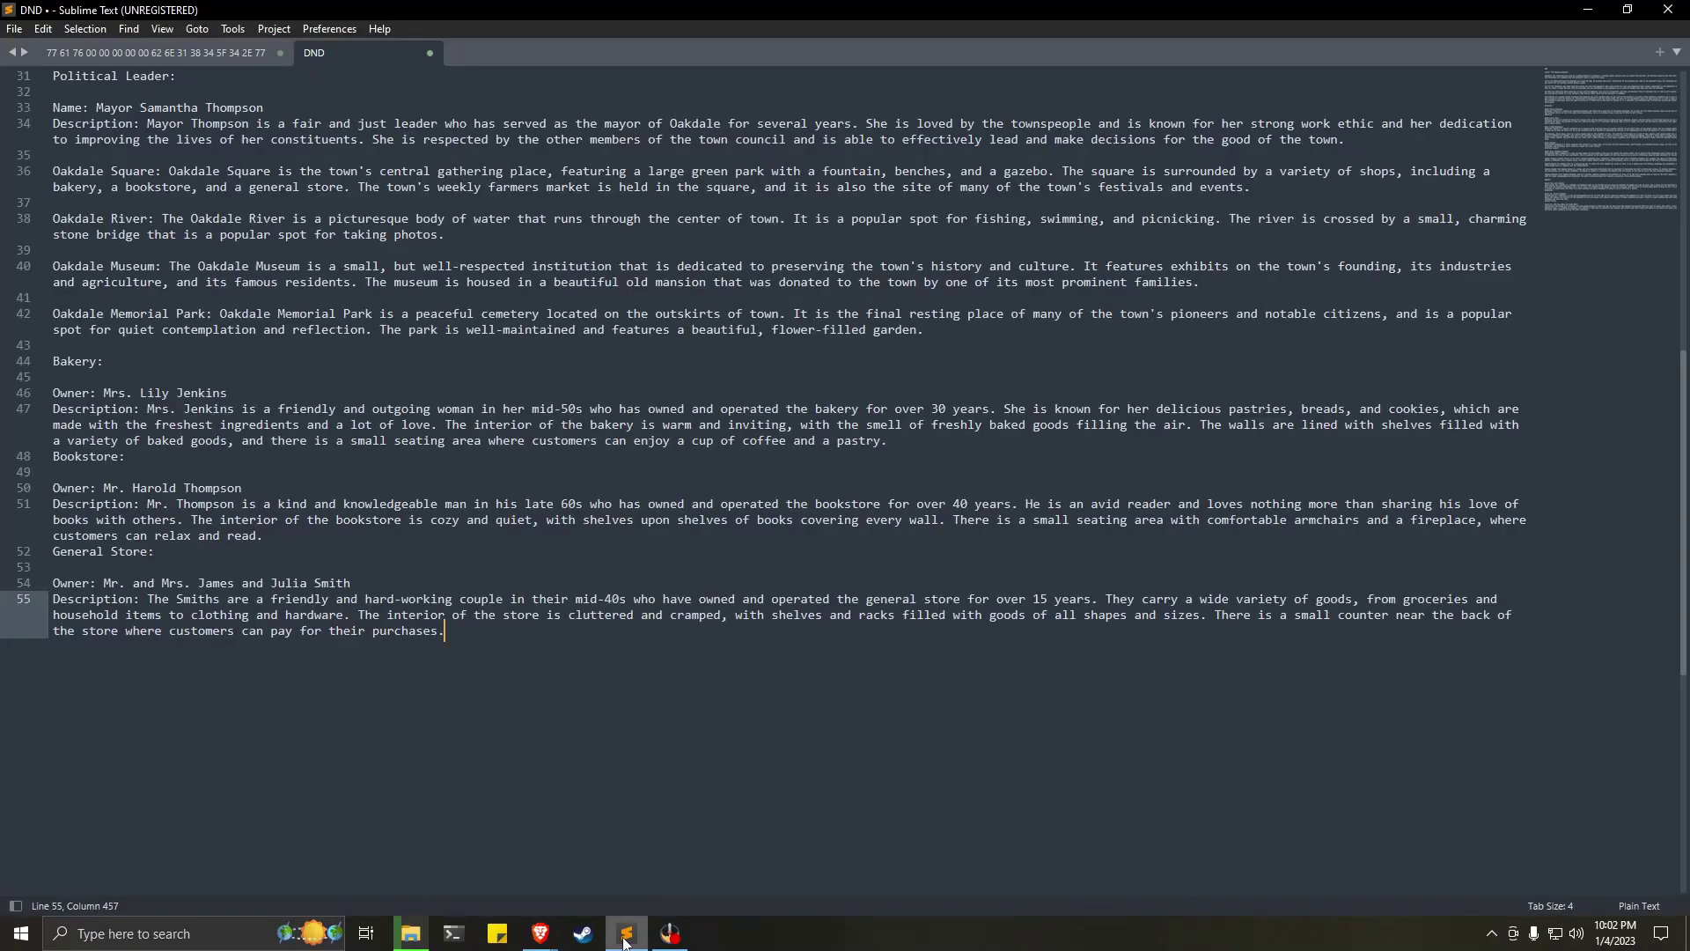
pyautogui.scroll(10, 686, 809)
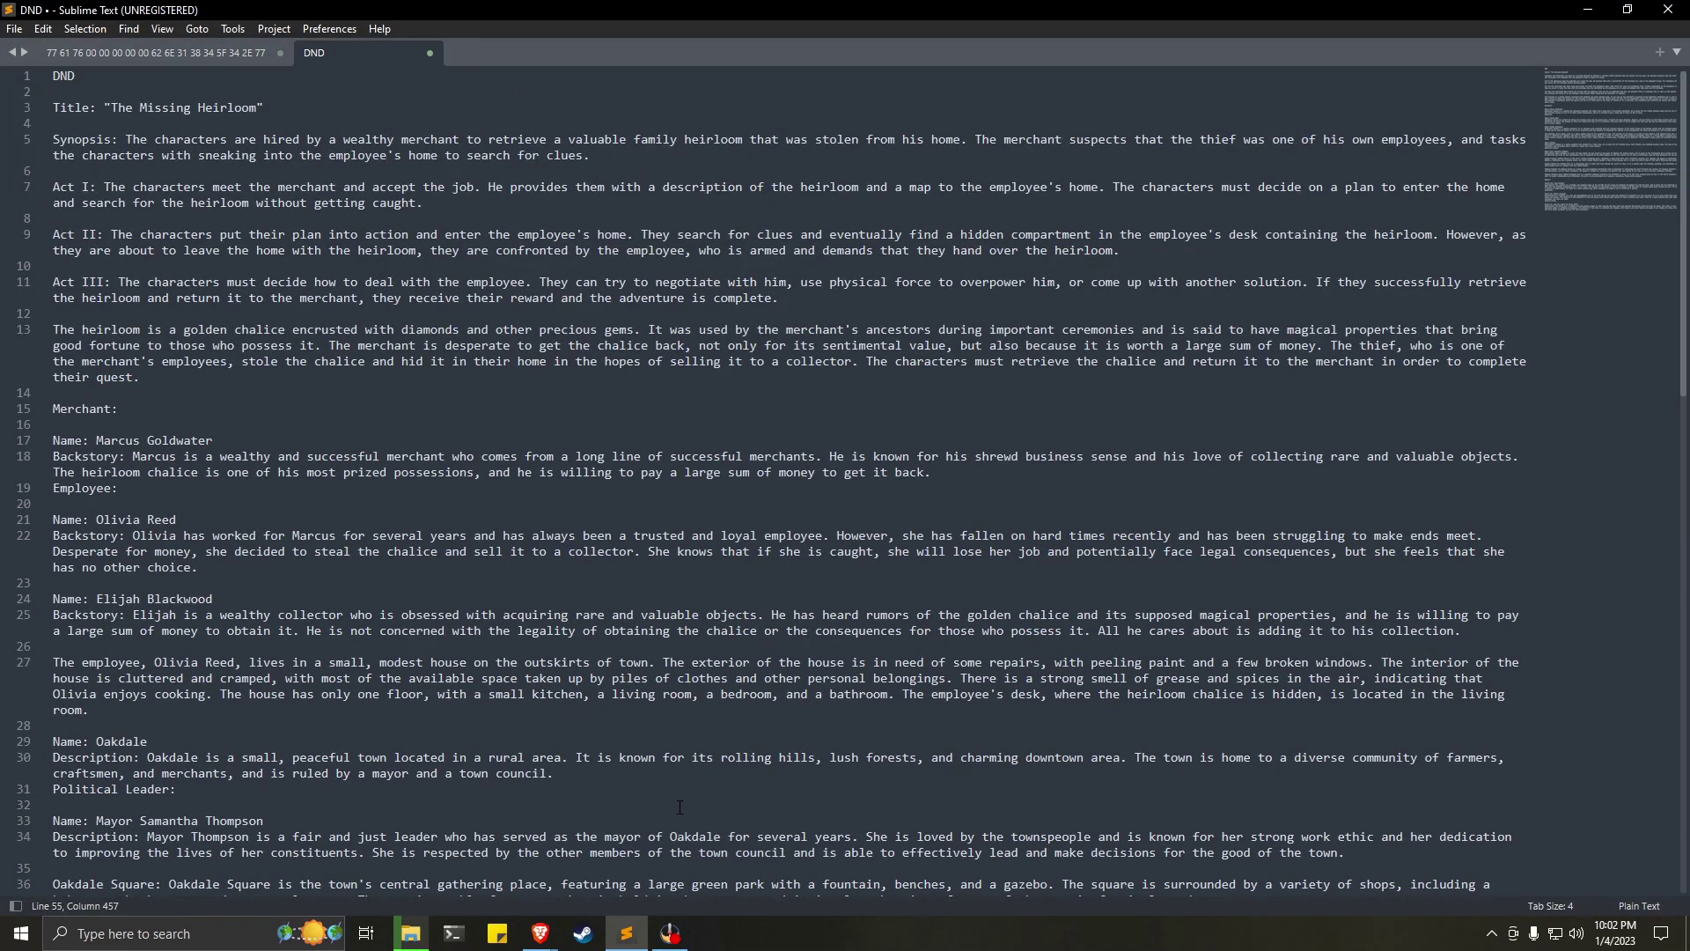
pyautogui.click(640, 942)
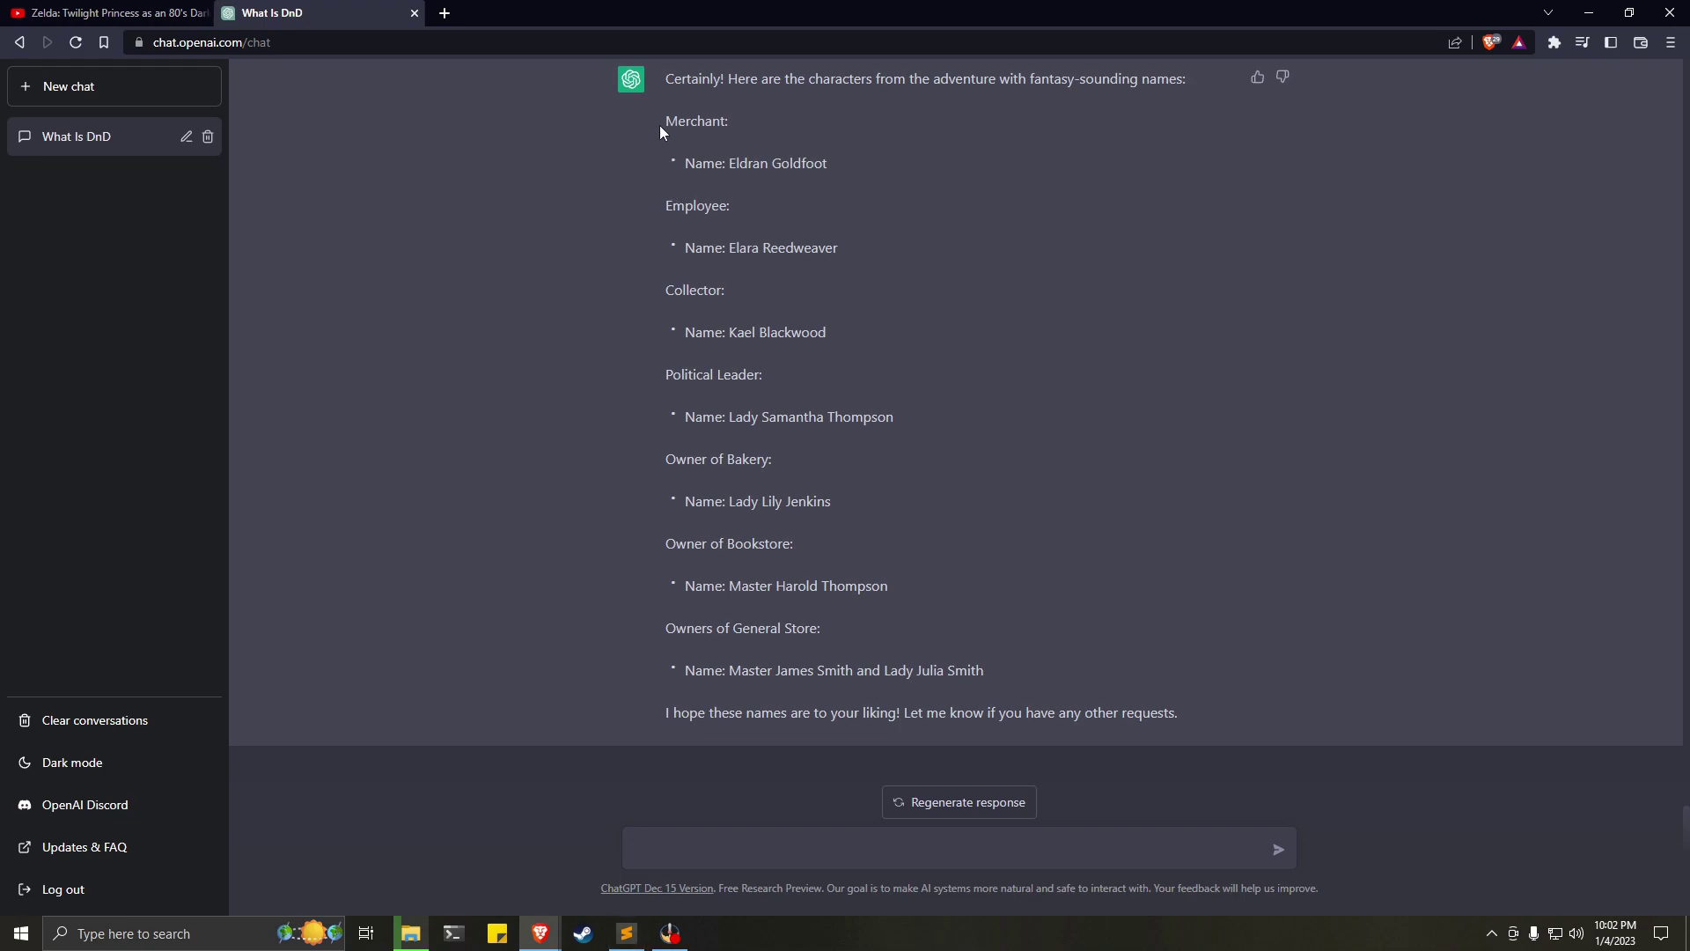
pyautogui.moveTo(662, 122); pyautogui.dragTo(1251, 674)
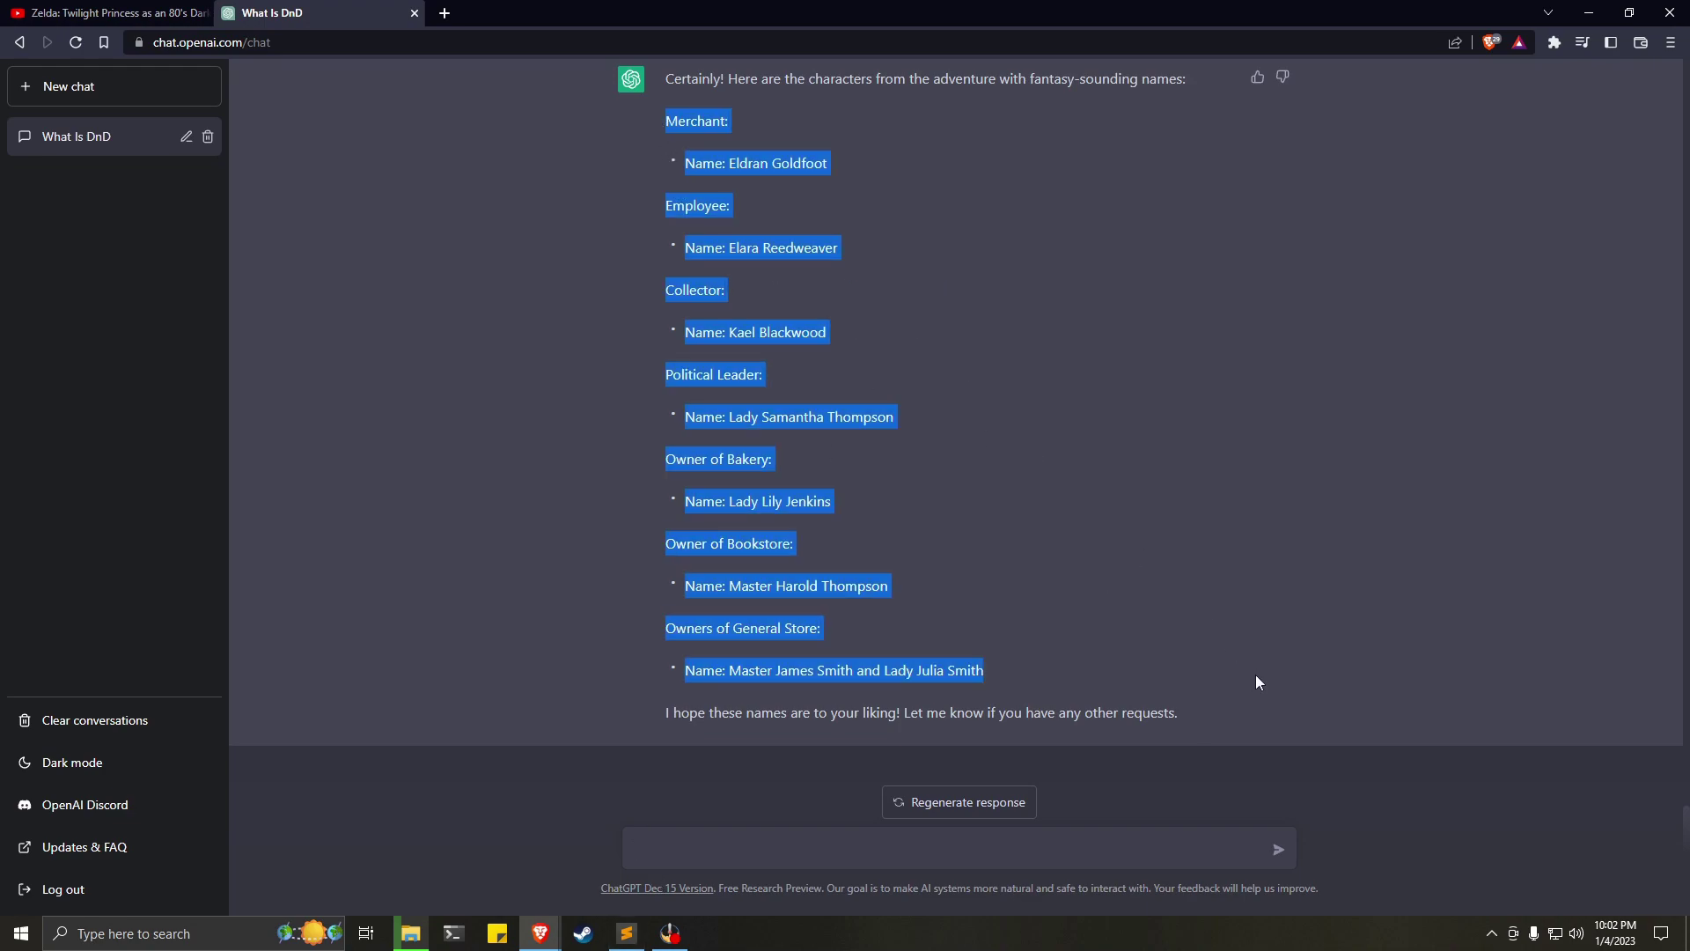
pyautogui.rightClick(853, 593)
pyautogui.click(865, 603)
pyautogui.click(623, 936)
pyautogui.scroll(-7, 570, 481)
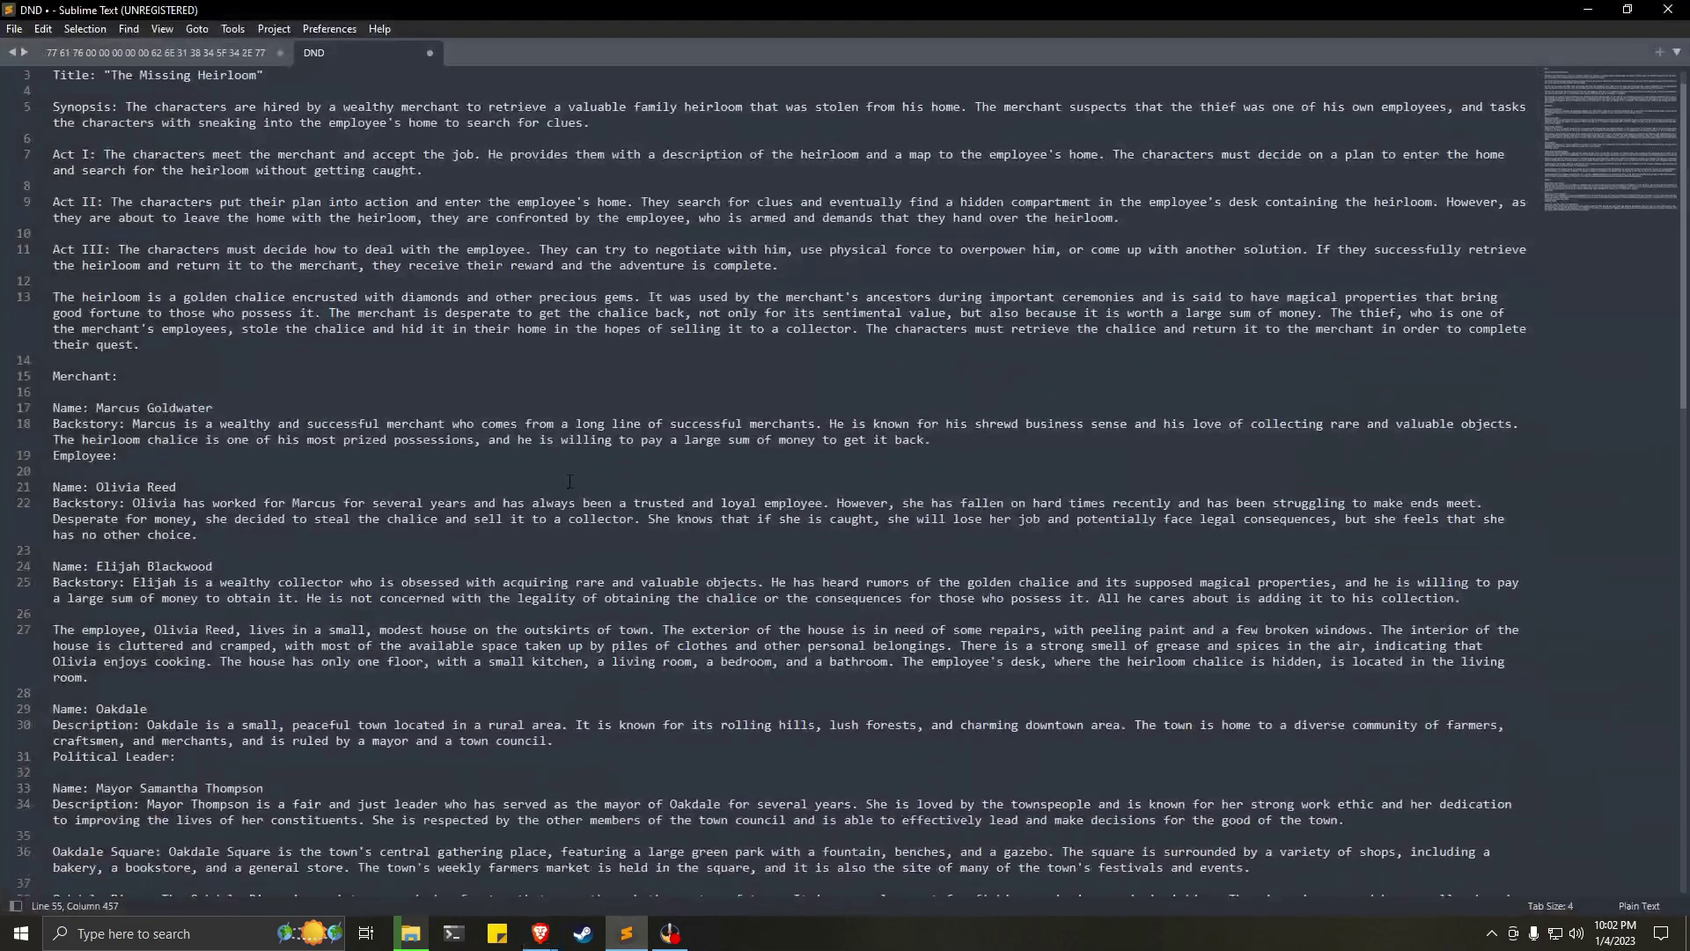
pyautogui.scroll(-7, 570, 482)
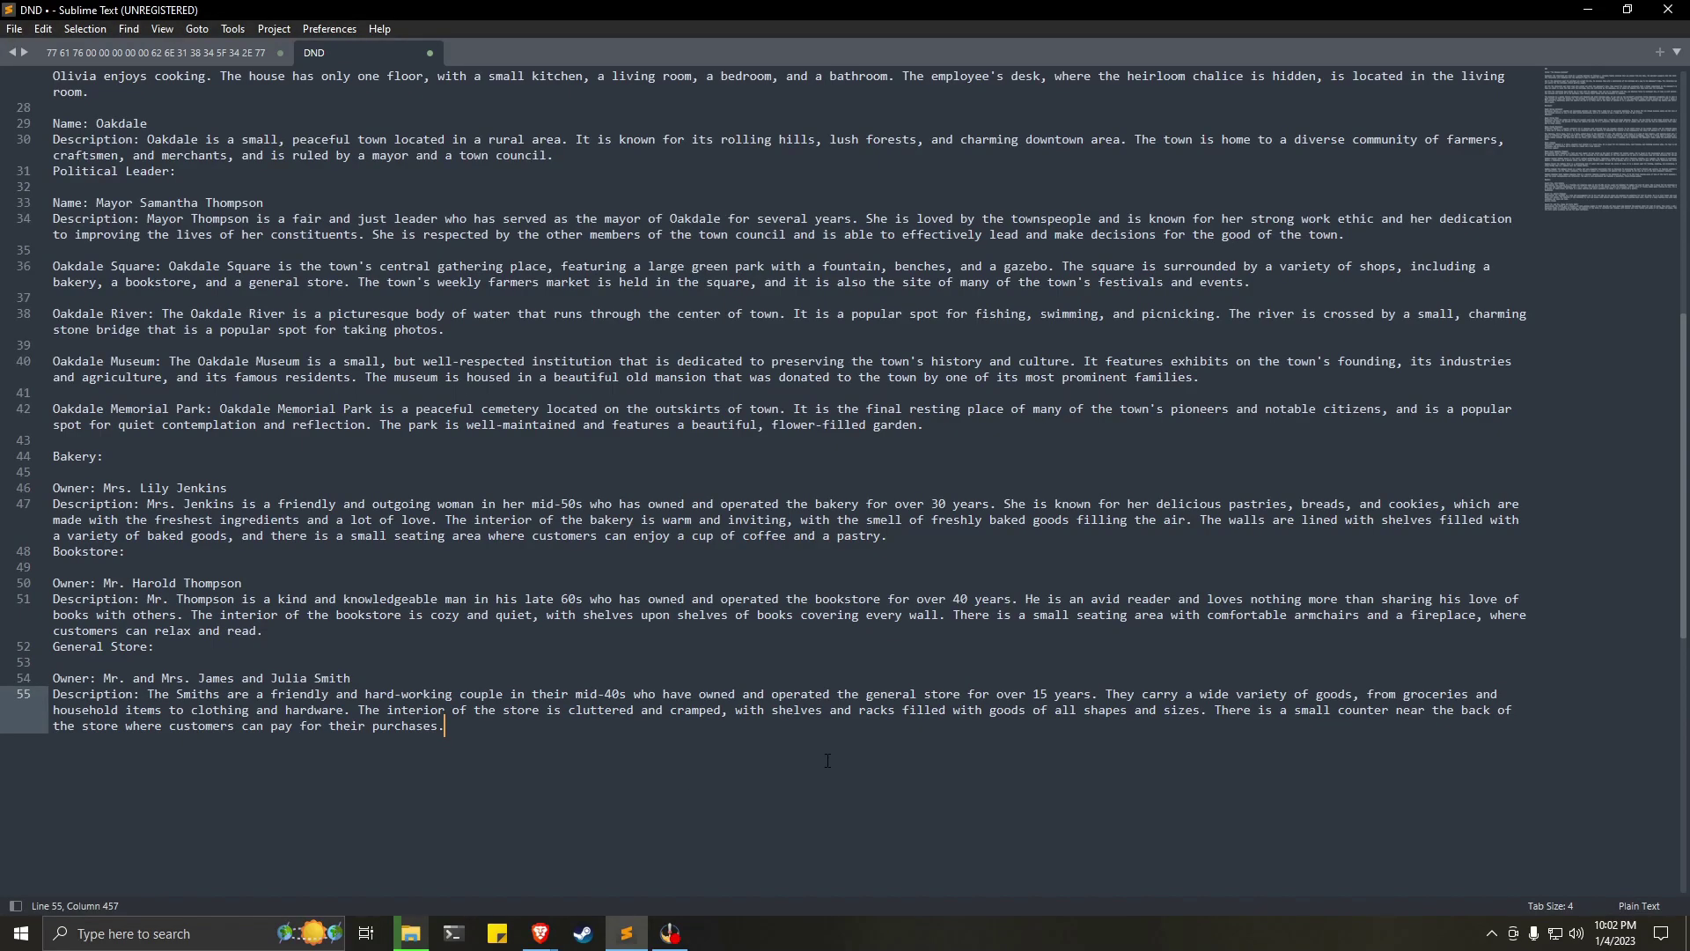
pyautogui.press('Return')
pyautogui.press('Return')
pyautogui.hotkey('ctrl', 'v')
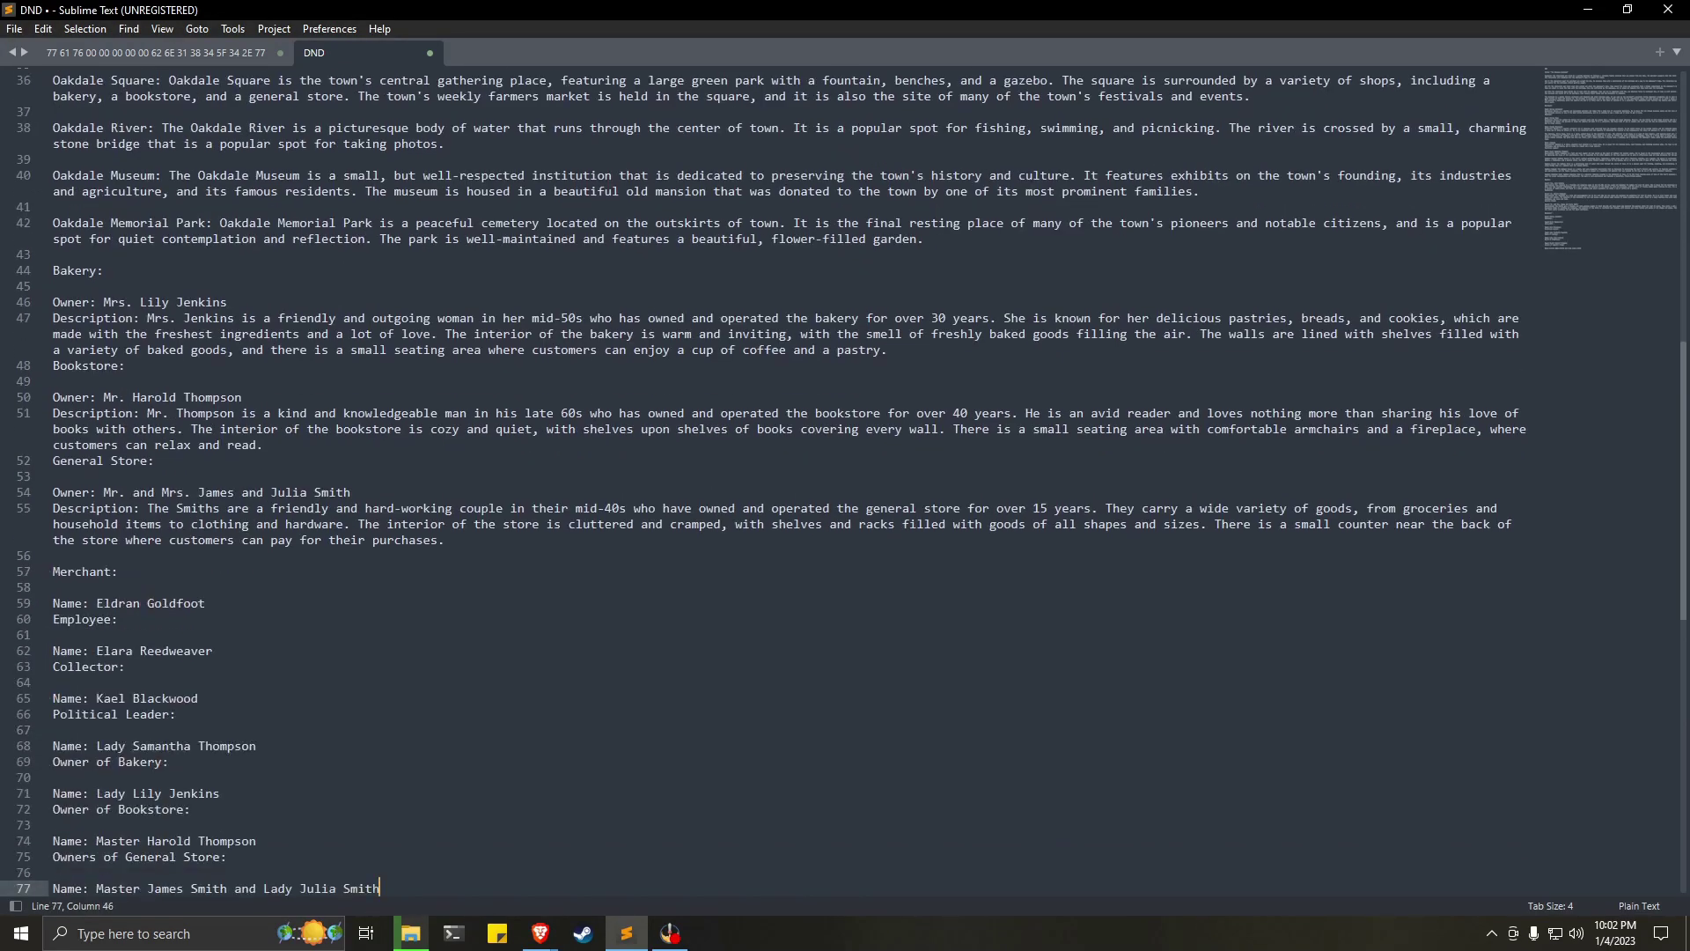
# Regenerate ChatGPT's renaming reply and copy its new merchant, employee, collector and political leader names to the end of the DND document.
pyautogui.click(626, 933)
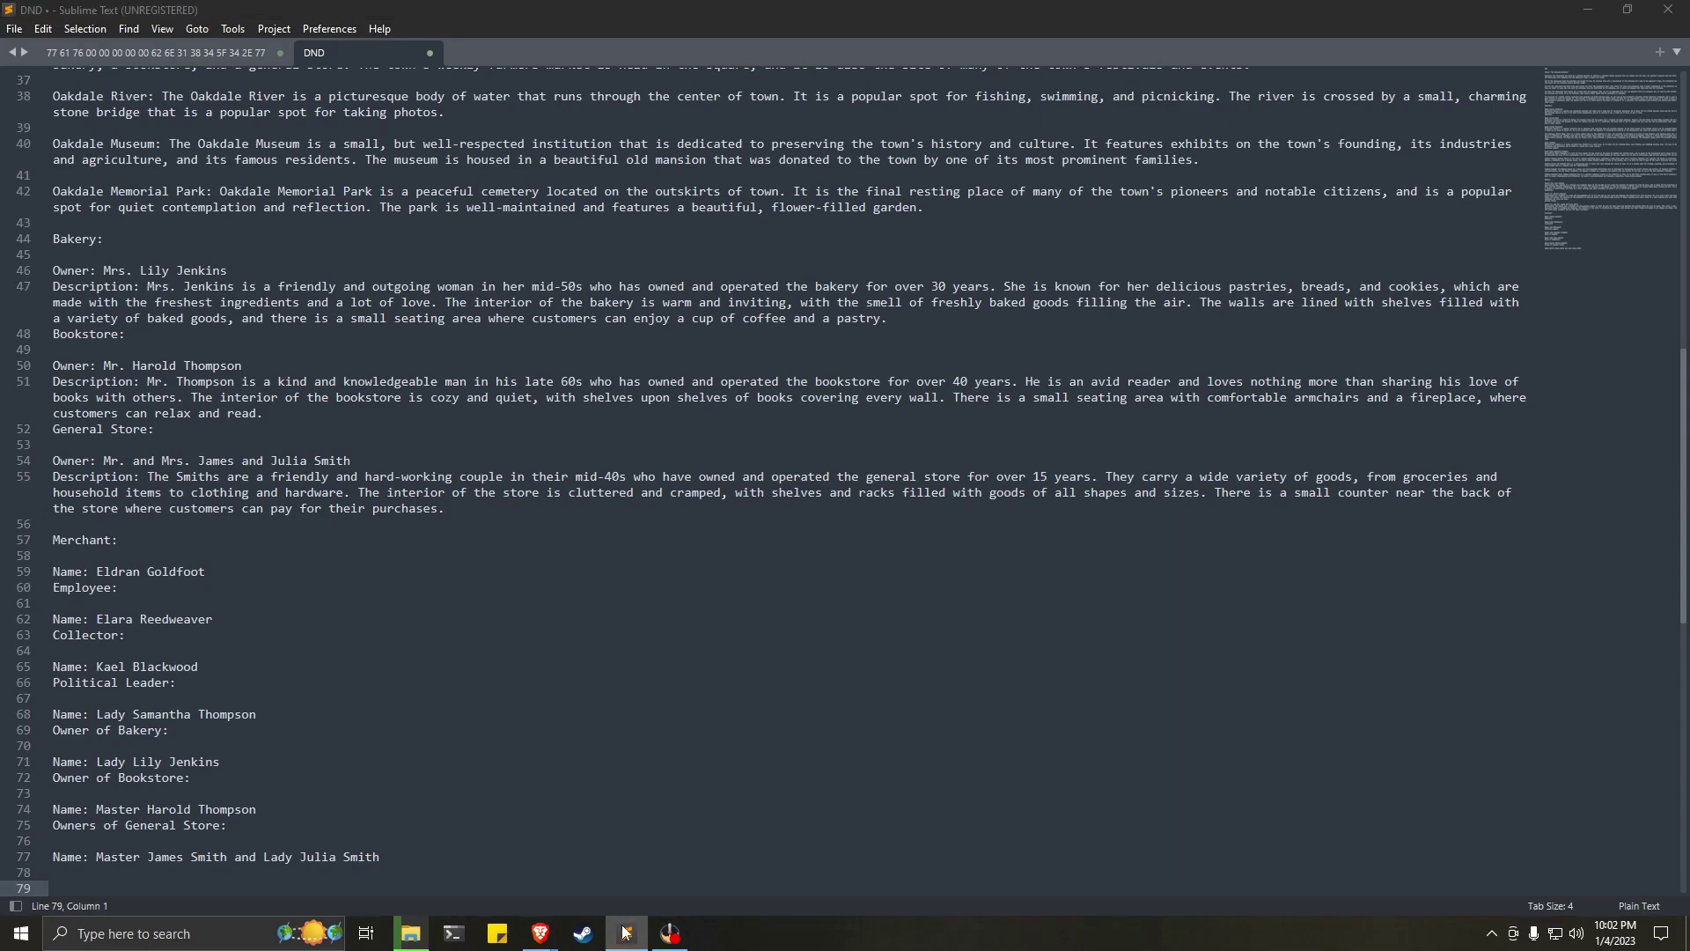
pyautogui.click(1008, 802)
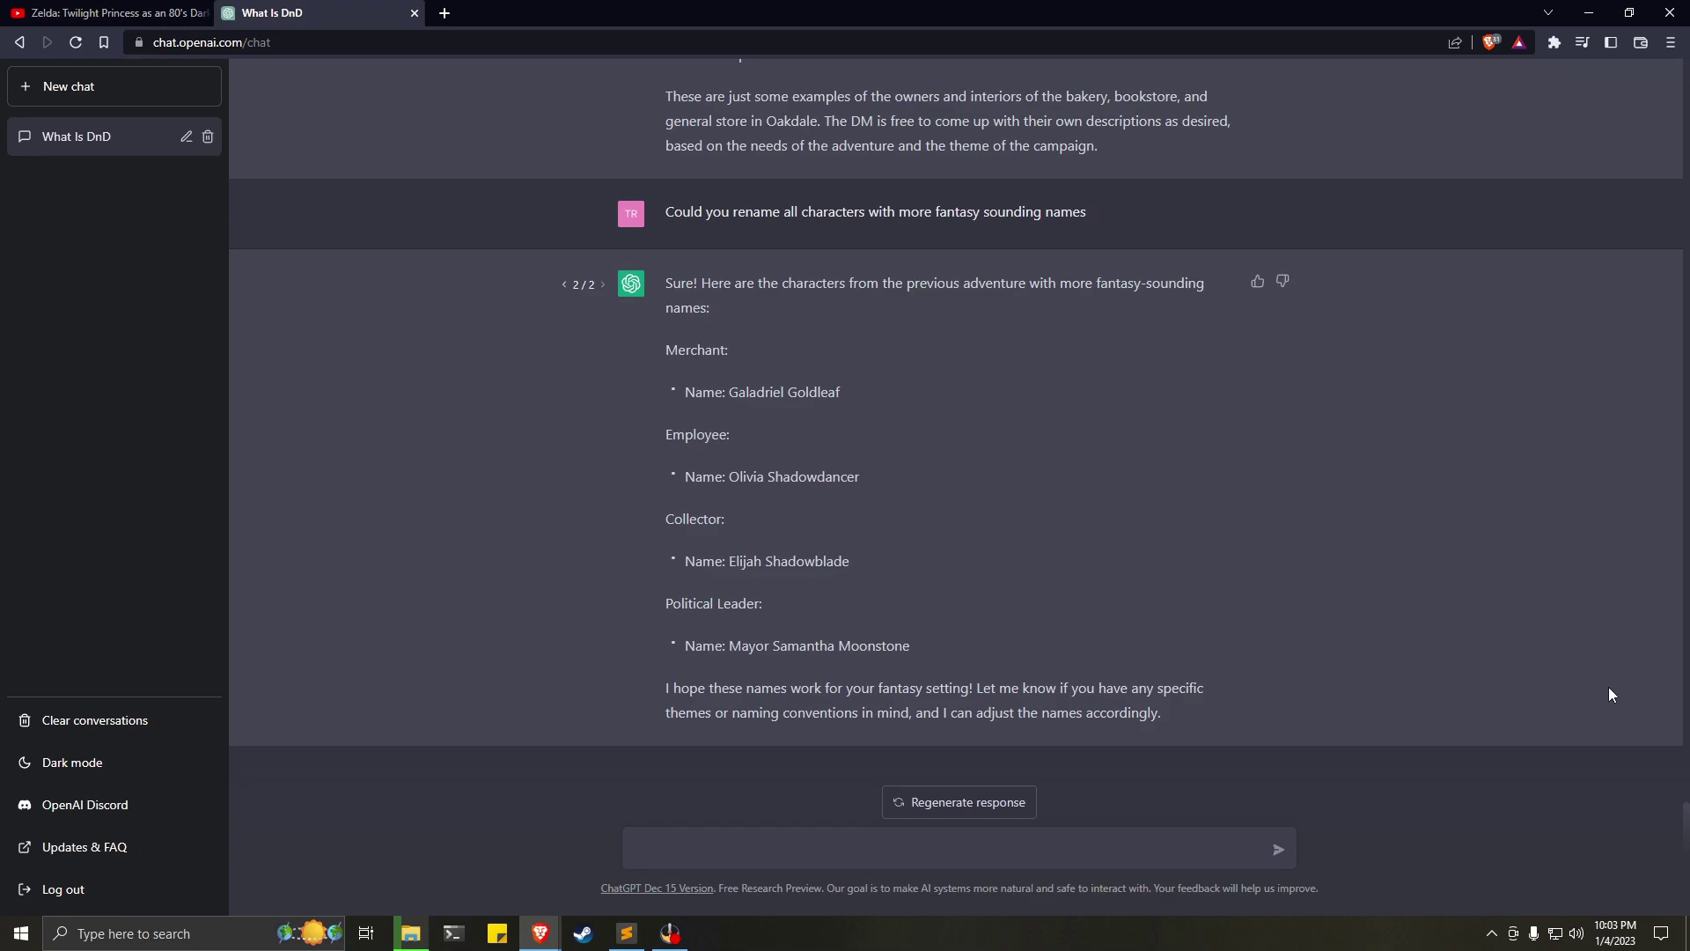
pyautogui.moveTo(654, 352); pyautogui.dragTo(1081, 645)
pyautogui.rightClick(830, 646)
pyautogui.click(889, 656)
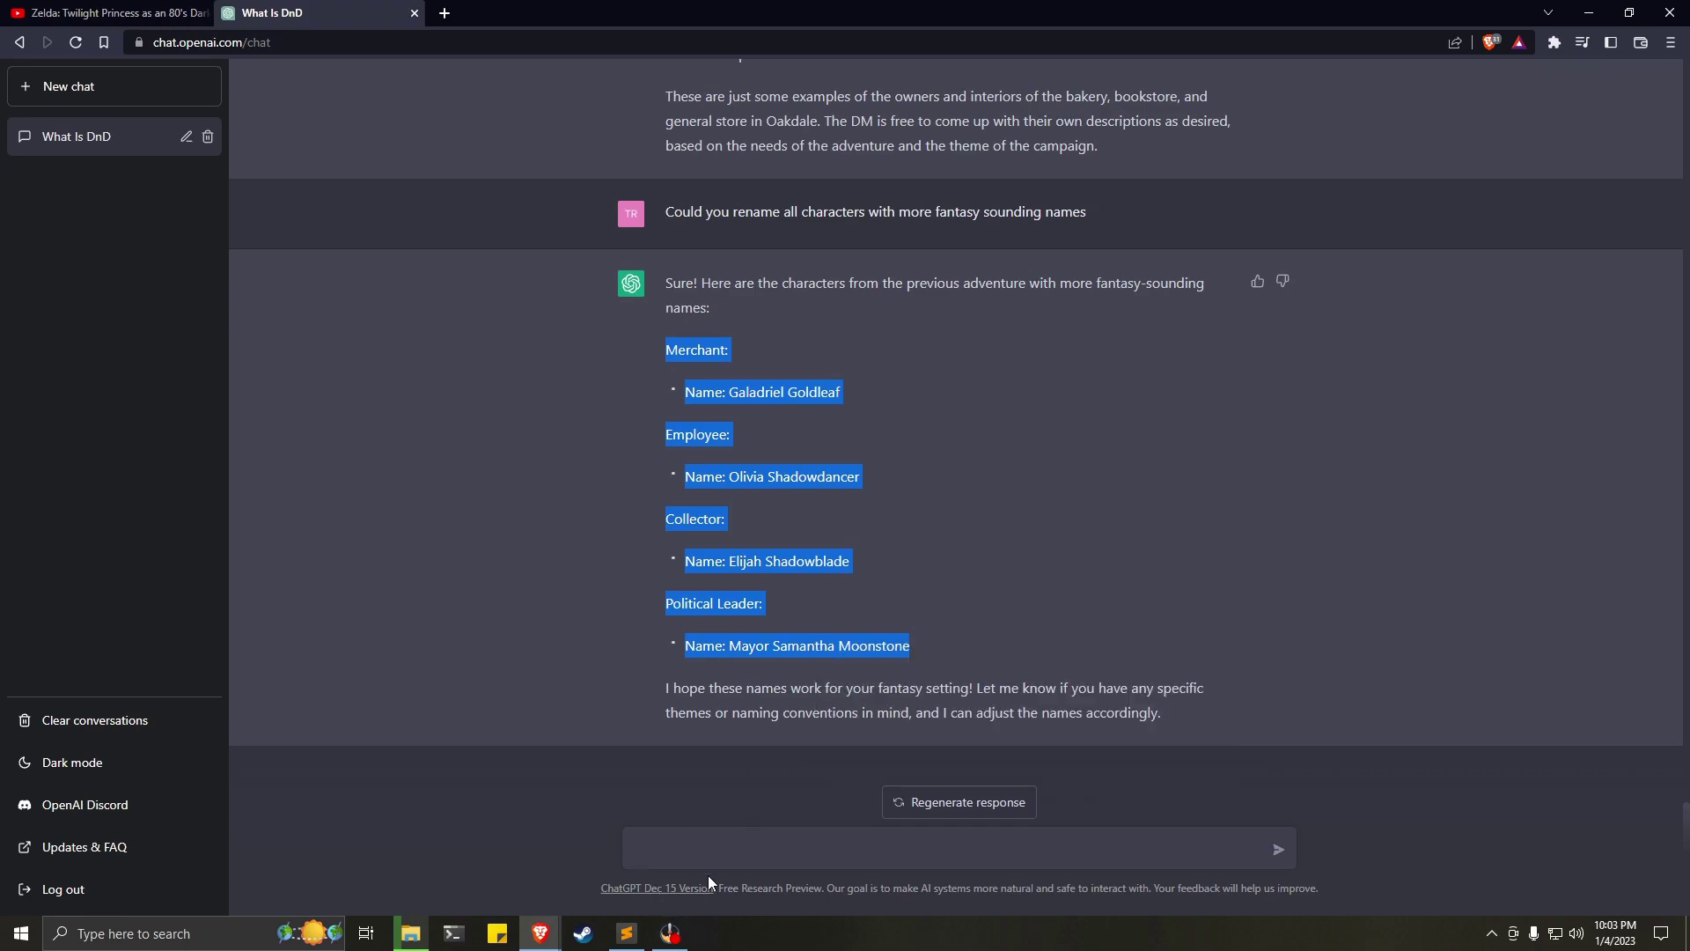
pyautogui.click(627, 933)
pyautogui.scroll(-5, 331, 761)
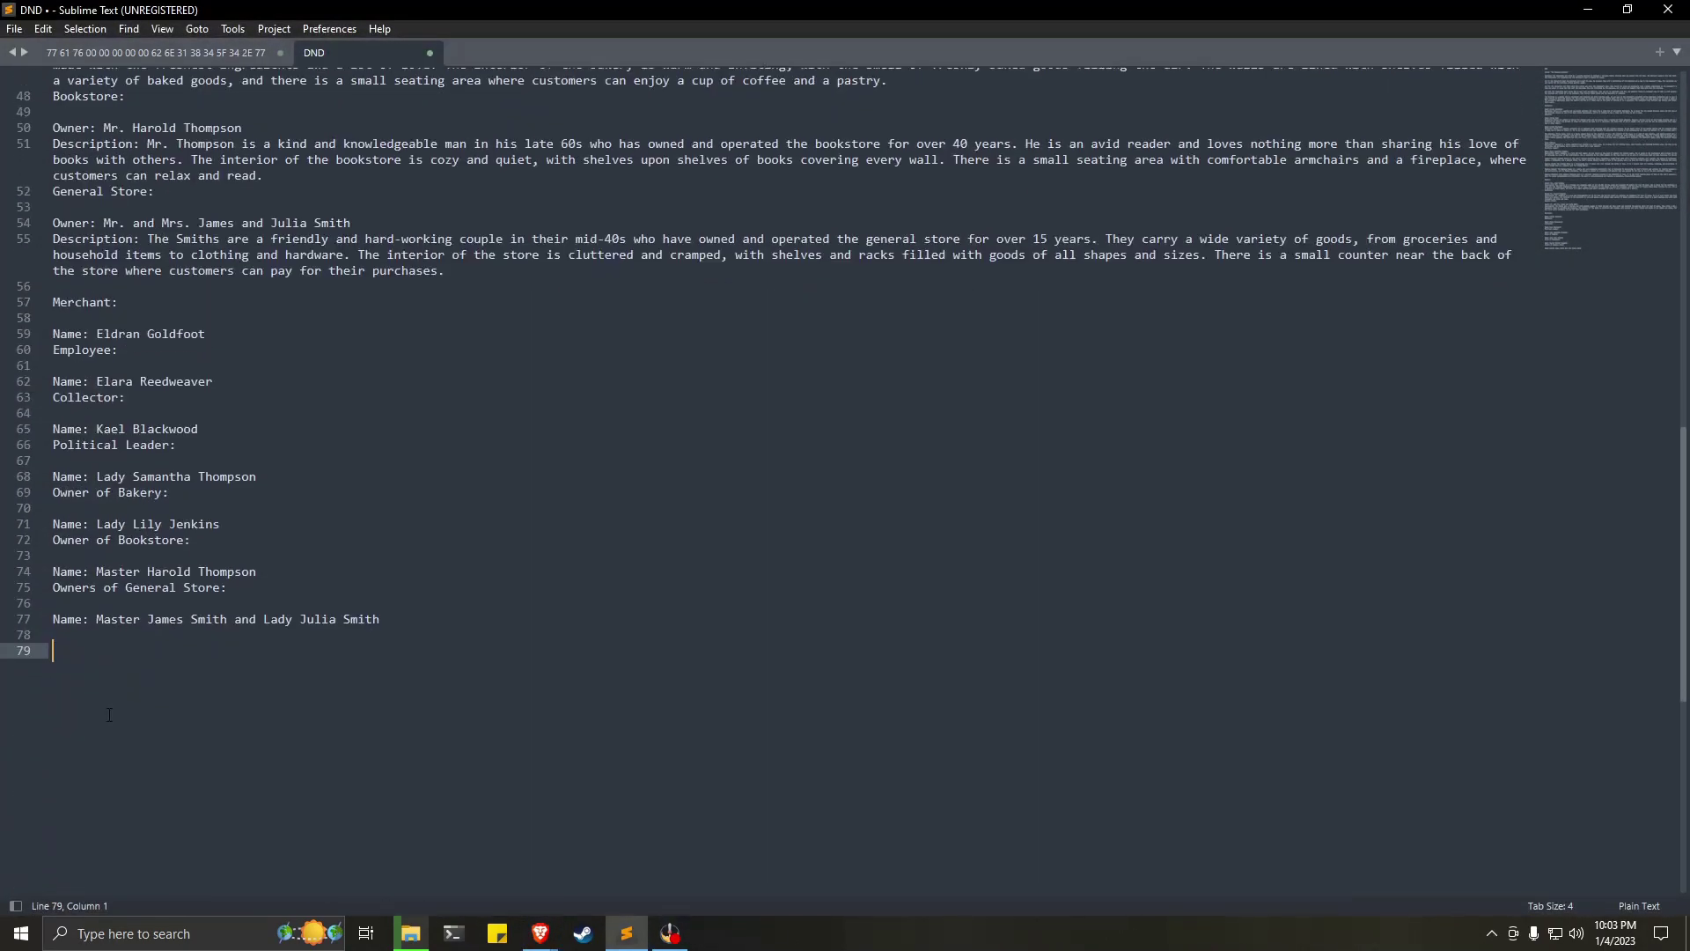
pyautogui.rightClick(67, 655)
pyautogui.click(146, 729)
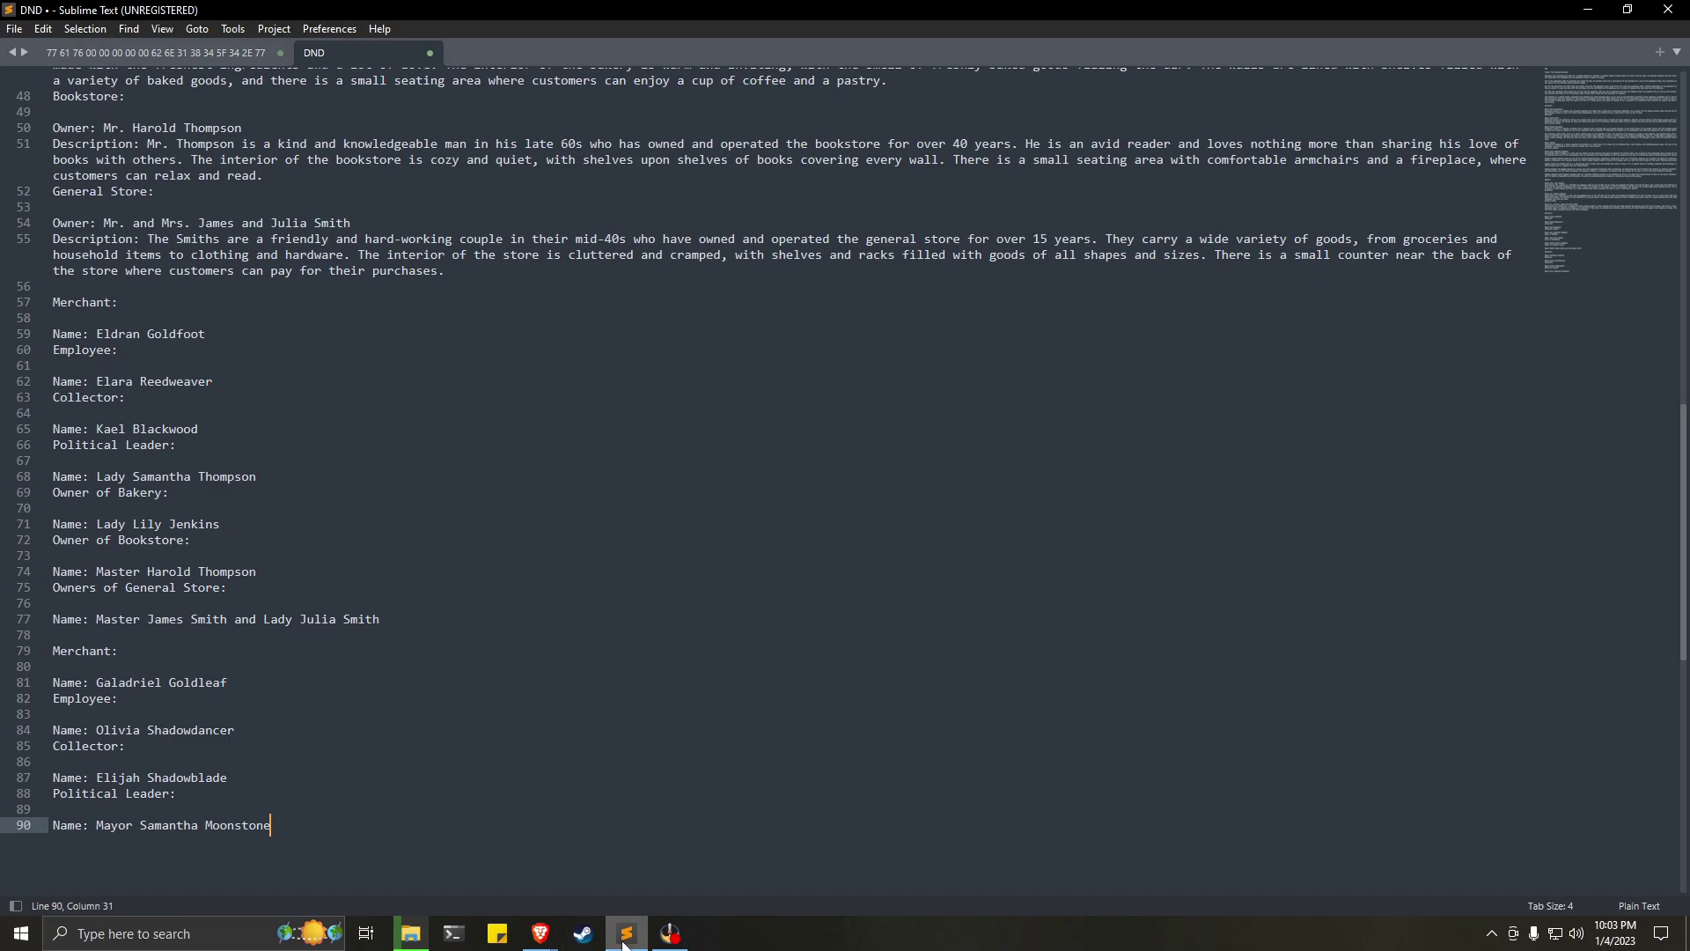
pyautogui.press('Return')
pyautogui.press('Return')
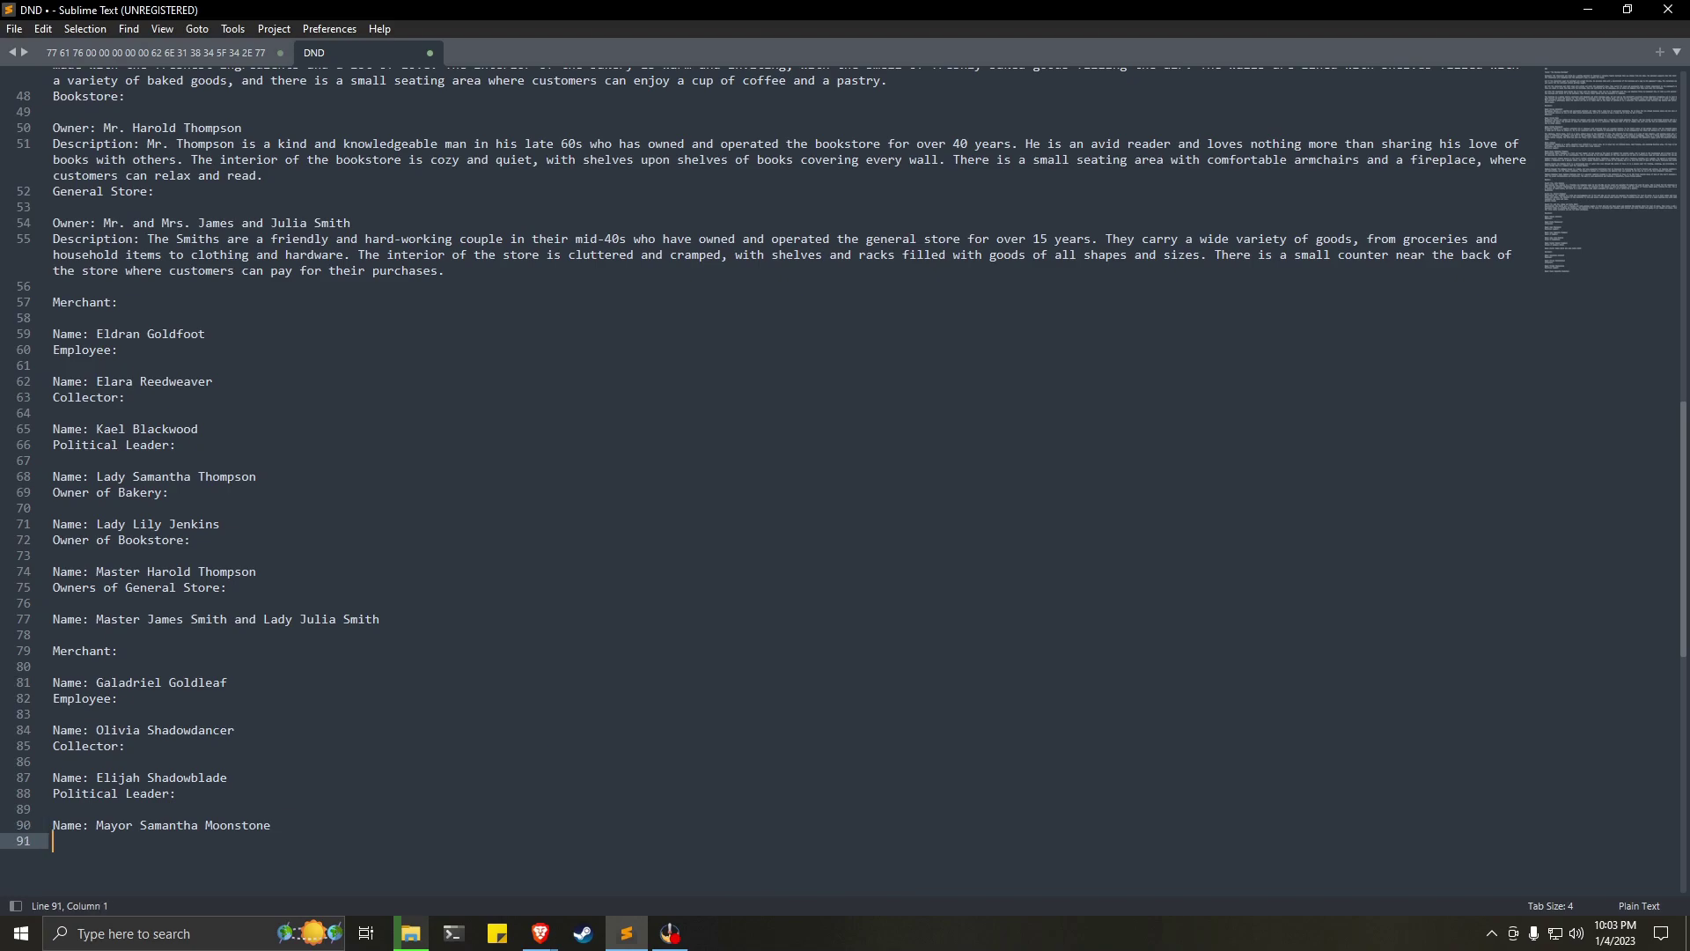
# Return to ChatGPT and copy the words "bakery, bookstore, and general store." from the earlier prompt about owners and interiors.
pyautogui.click(625, 933)
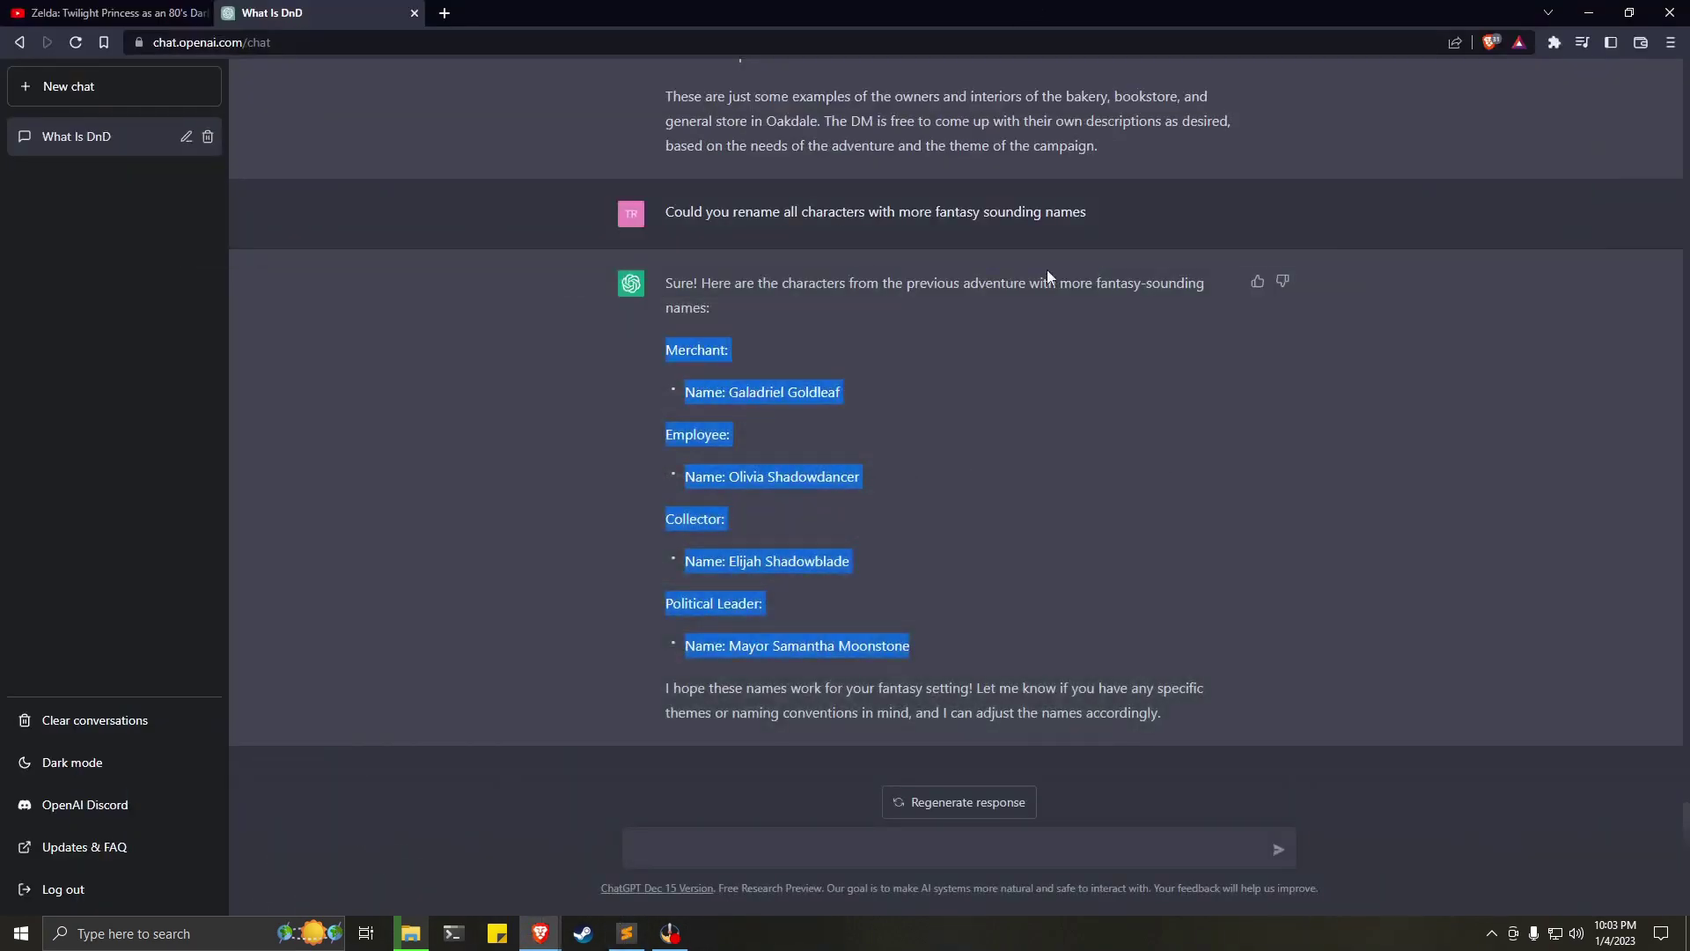
pyautogui.scroll(6, 953, 595)
pyautogui.scroll(3, 928, 588)
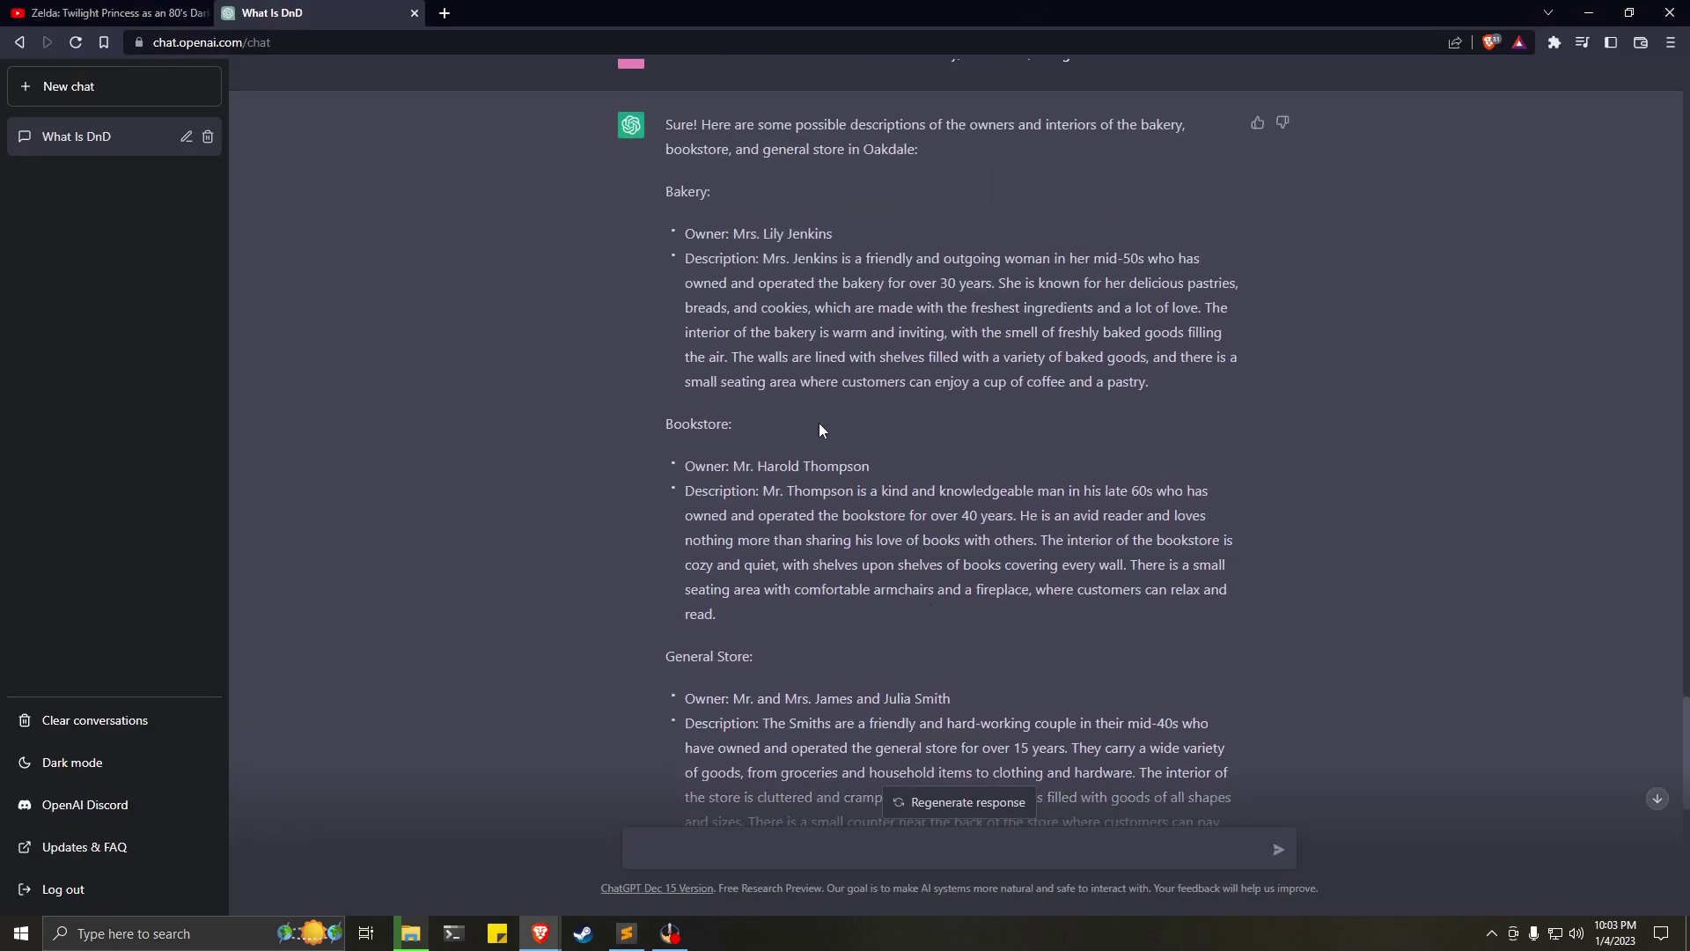
pyautogui.scroll(5, 855, 435)
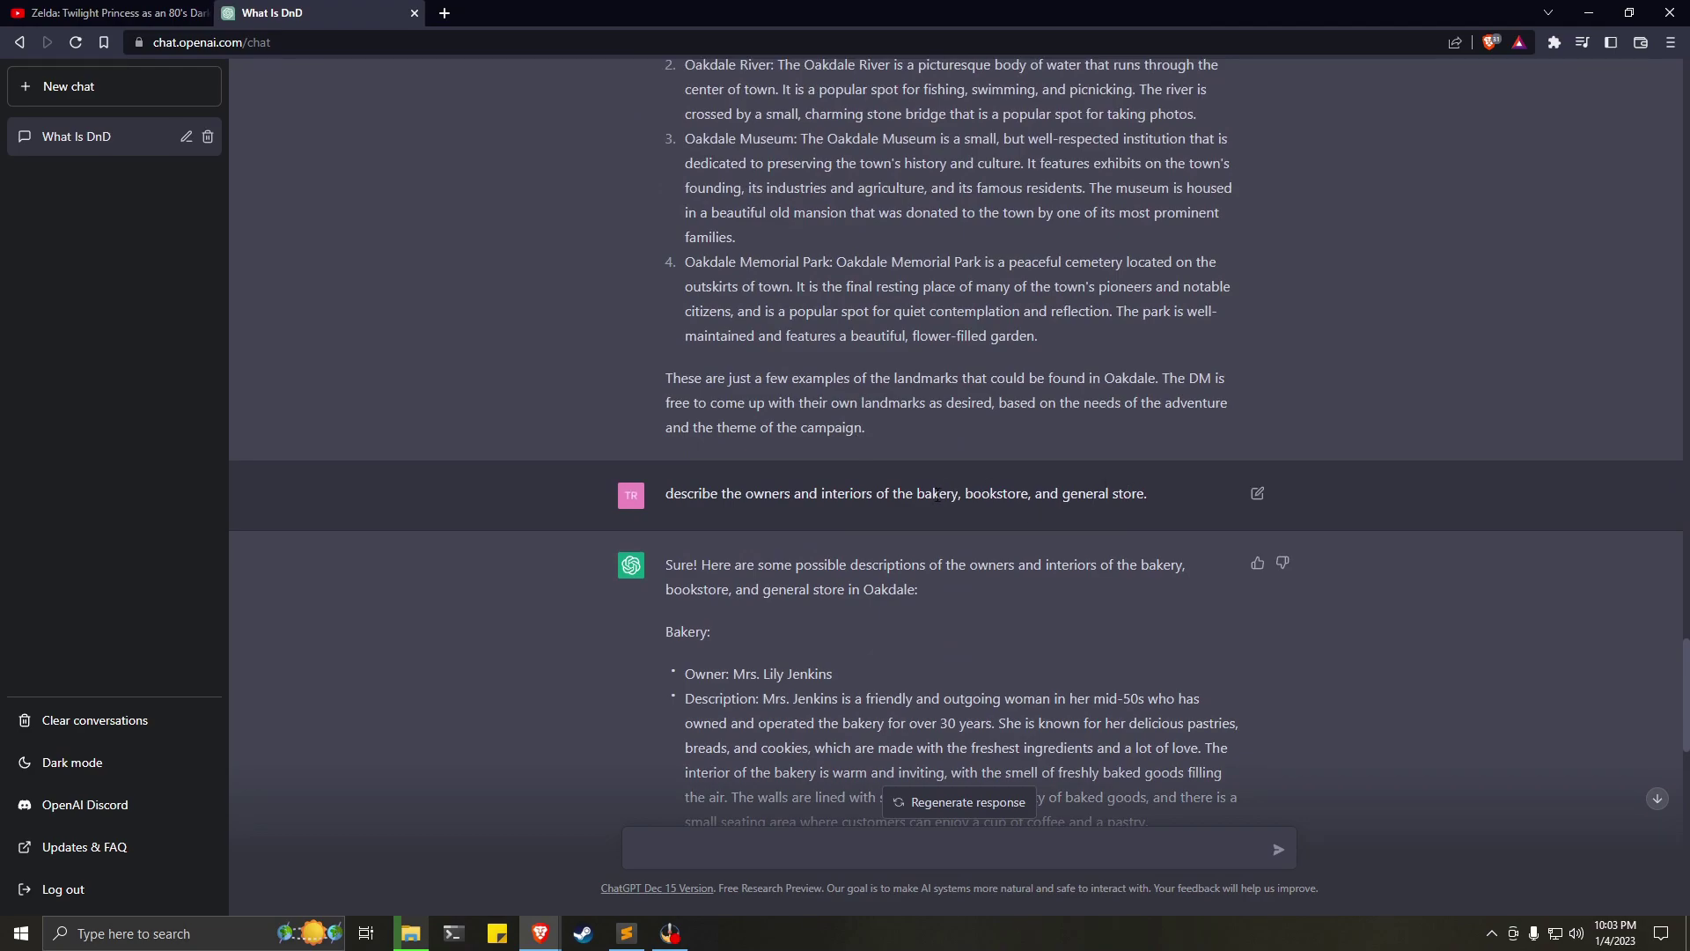
pyautogui.moveTo(917, 499); pyautogui.dragTo(1147, 496)
pyautogui.rightClick(1091, 493)
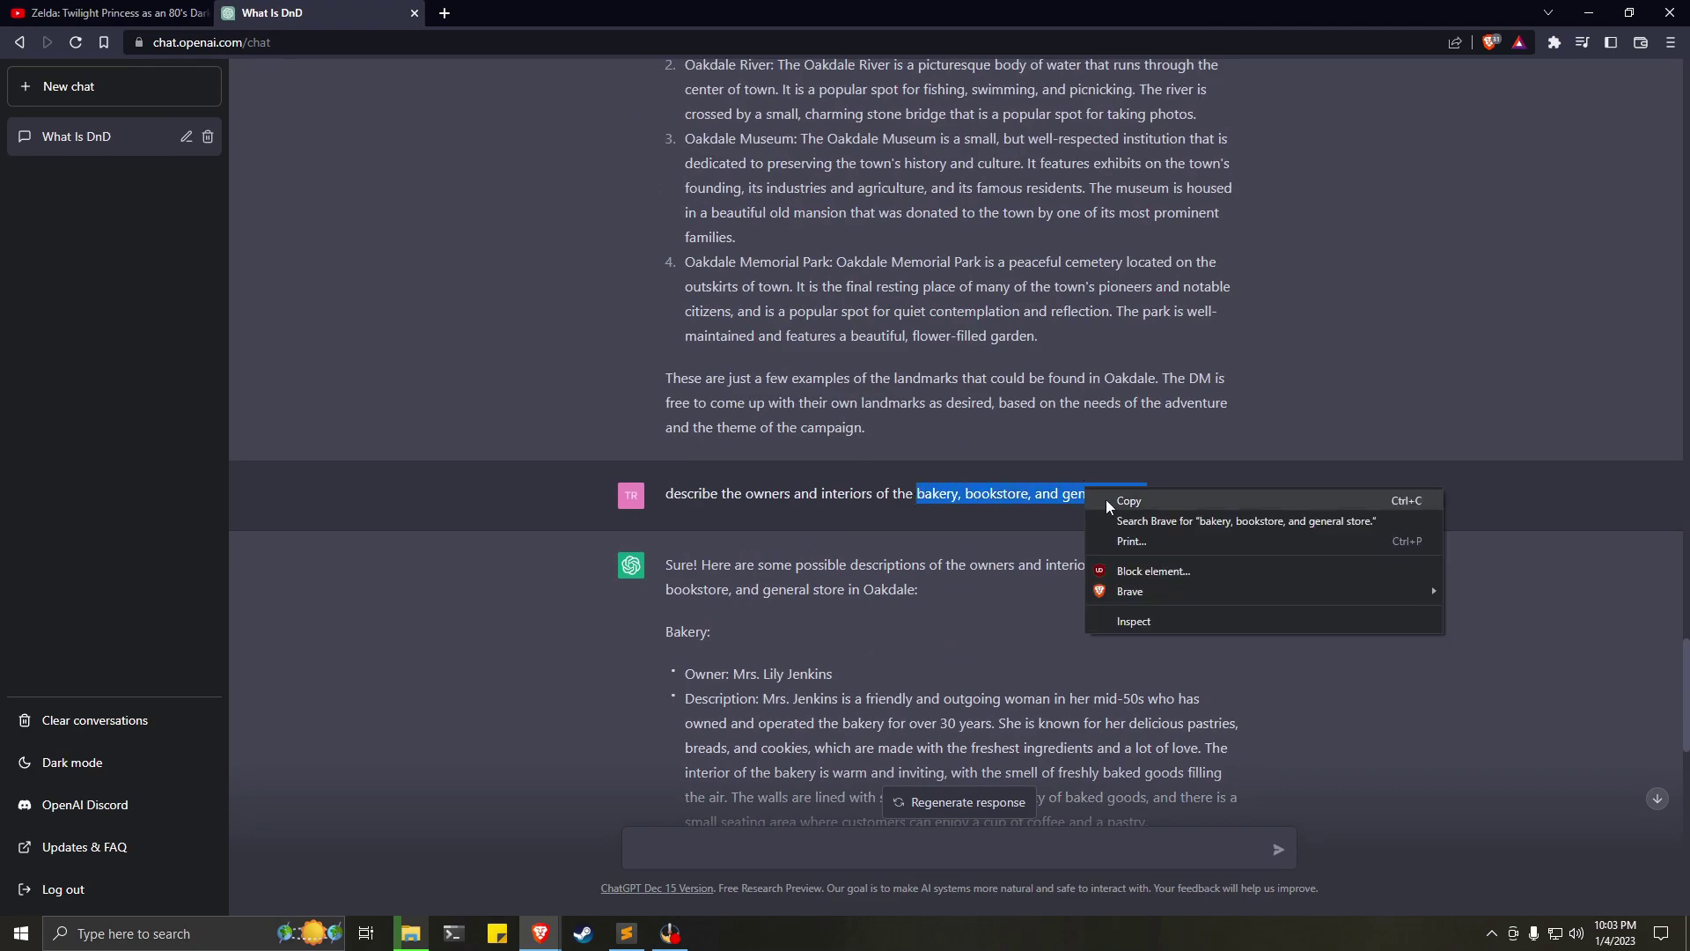
pyautogui.click(1106, 499)
# Ask ChatGPT "Could you provide fantasy sounding names for the bakery, bookstore, and general store owners".
pyautogui.scroll(-1, 1108, 527)
pyautogui.scroll(-12, 900, 753)
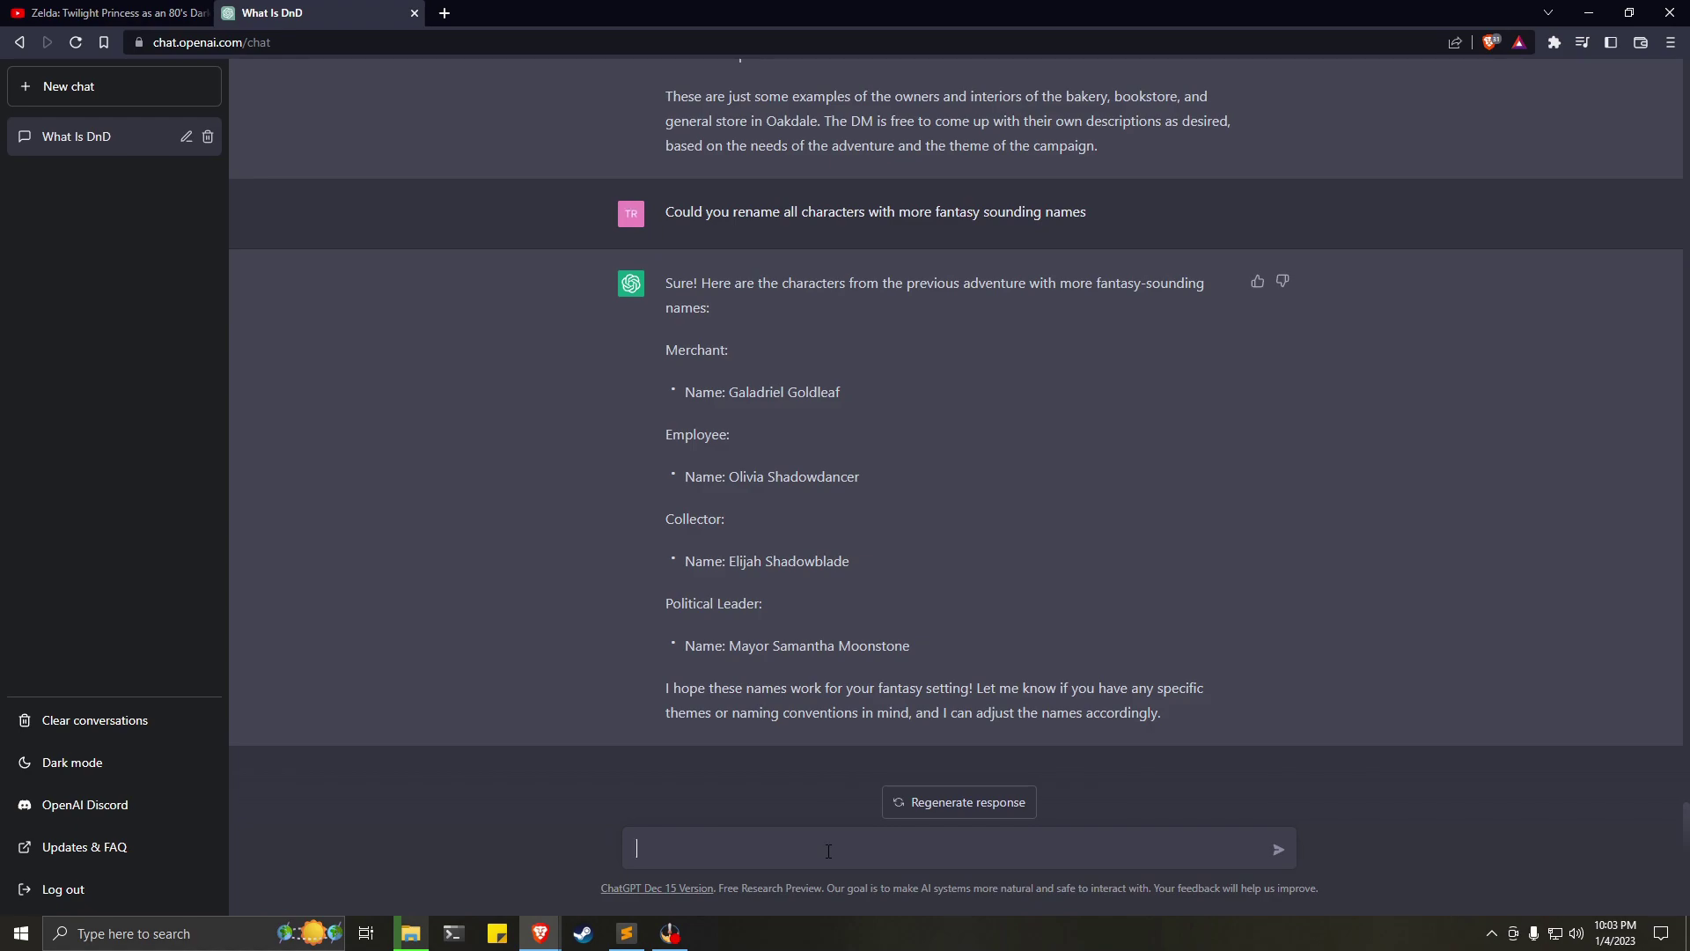
pyautogui.write('Could you')
pyautogui.write('provide fantasy sounding names for the ')
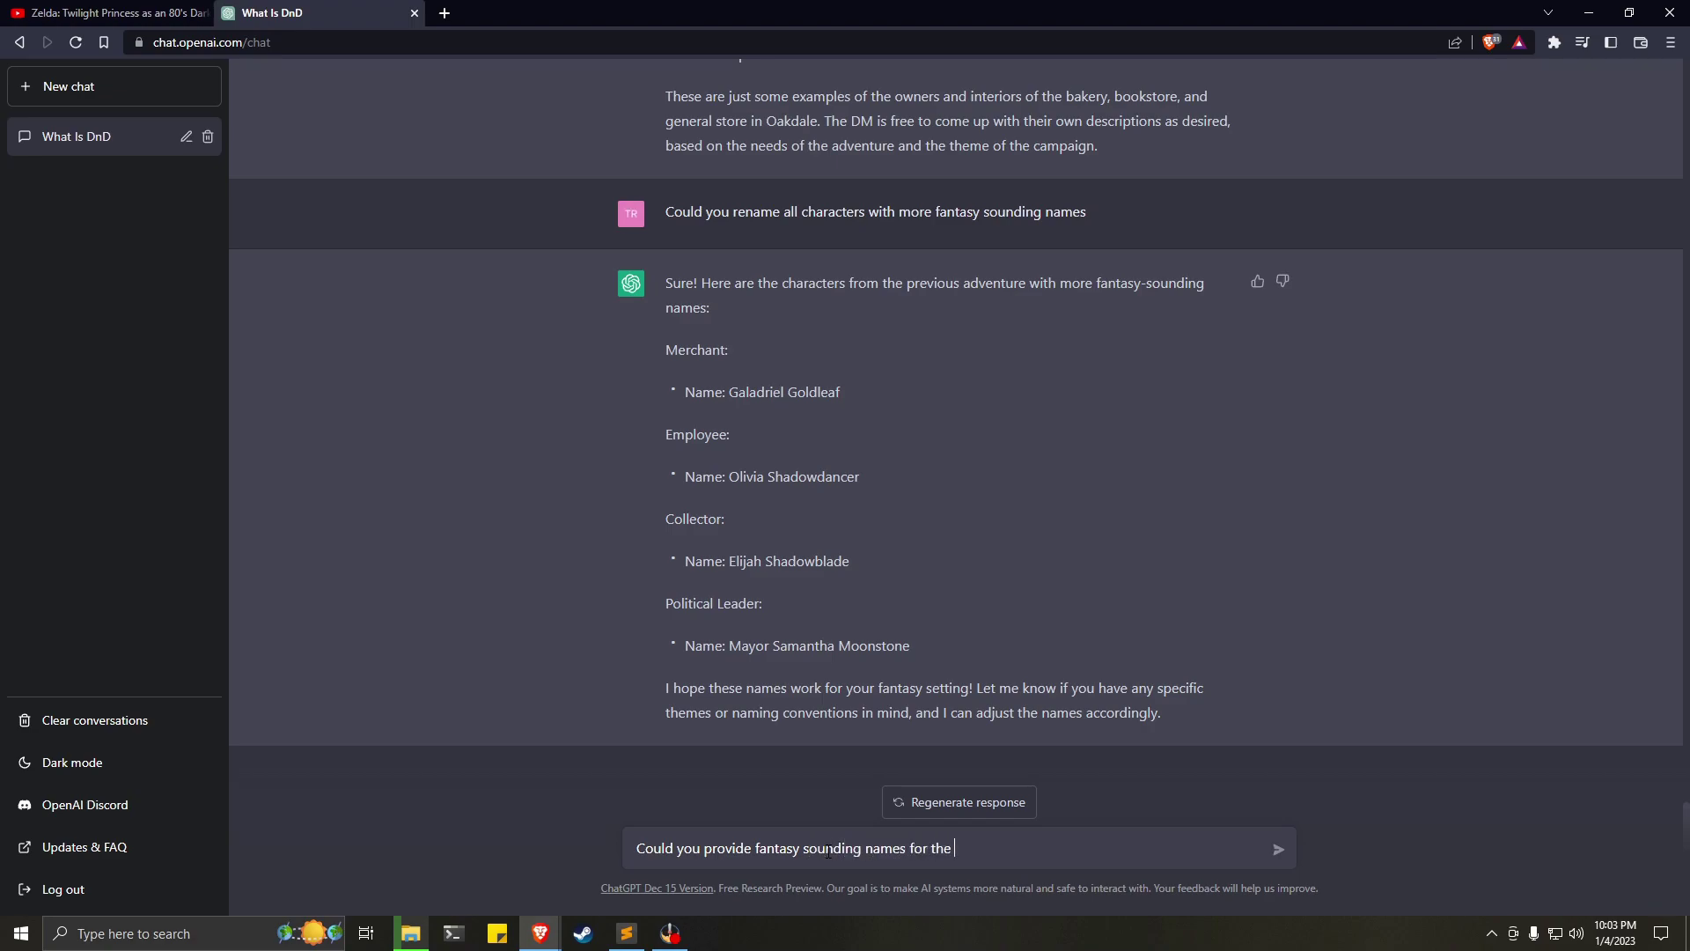
pyautogui.write('bakery, bookstore, and general store.')
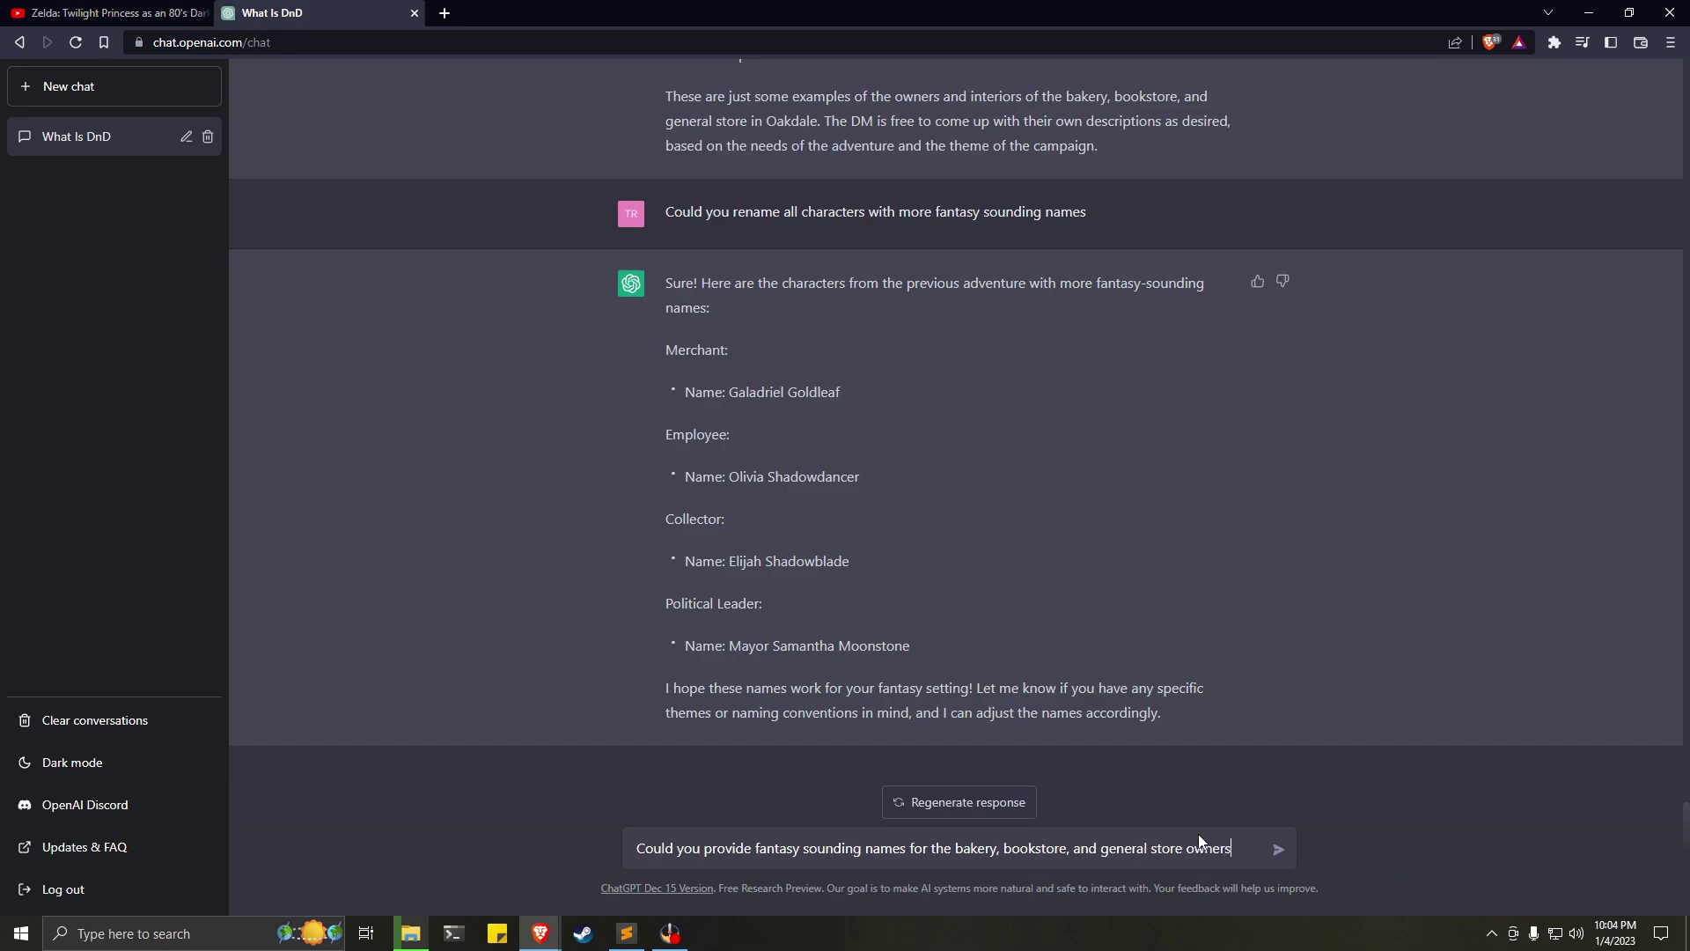
pyautogui.write('owners')
pyautogui.press('Return')
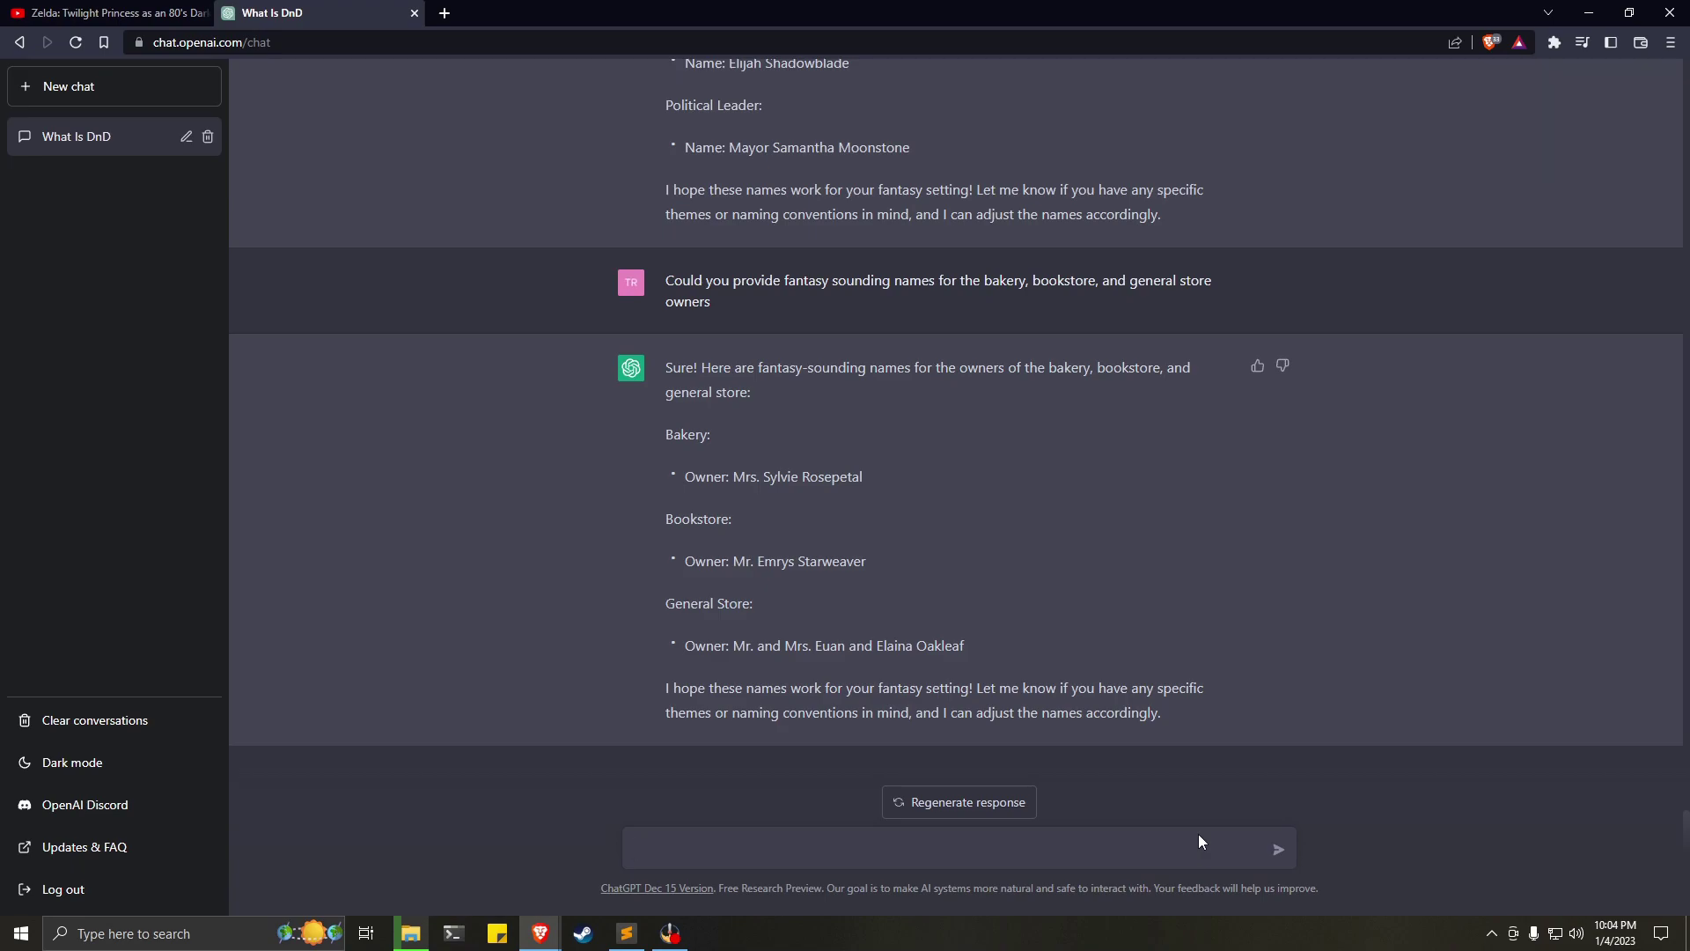
# Copy the bakery, bookstore and general store owner names from the reply to the end of the DND document, followed by a blank line.
pyautogui.moveTo(666, 435); pyautogui.dragTo(990, 639)
pyautogui.rightClick(918, 644)
pyautogui.click(934, 656)
pyautogui.click(626, 933)
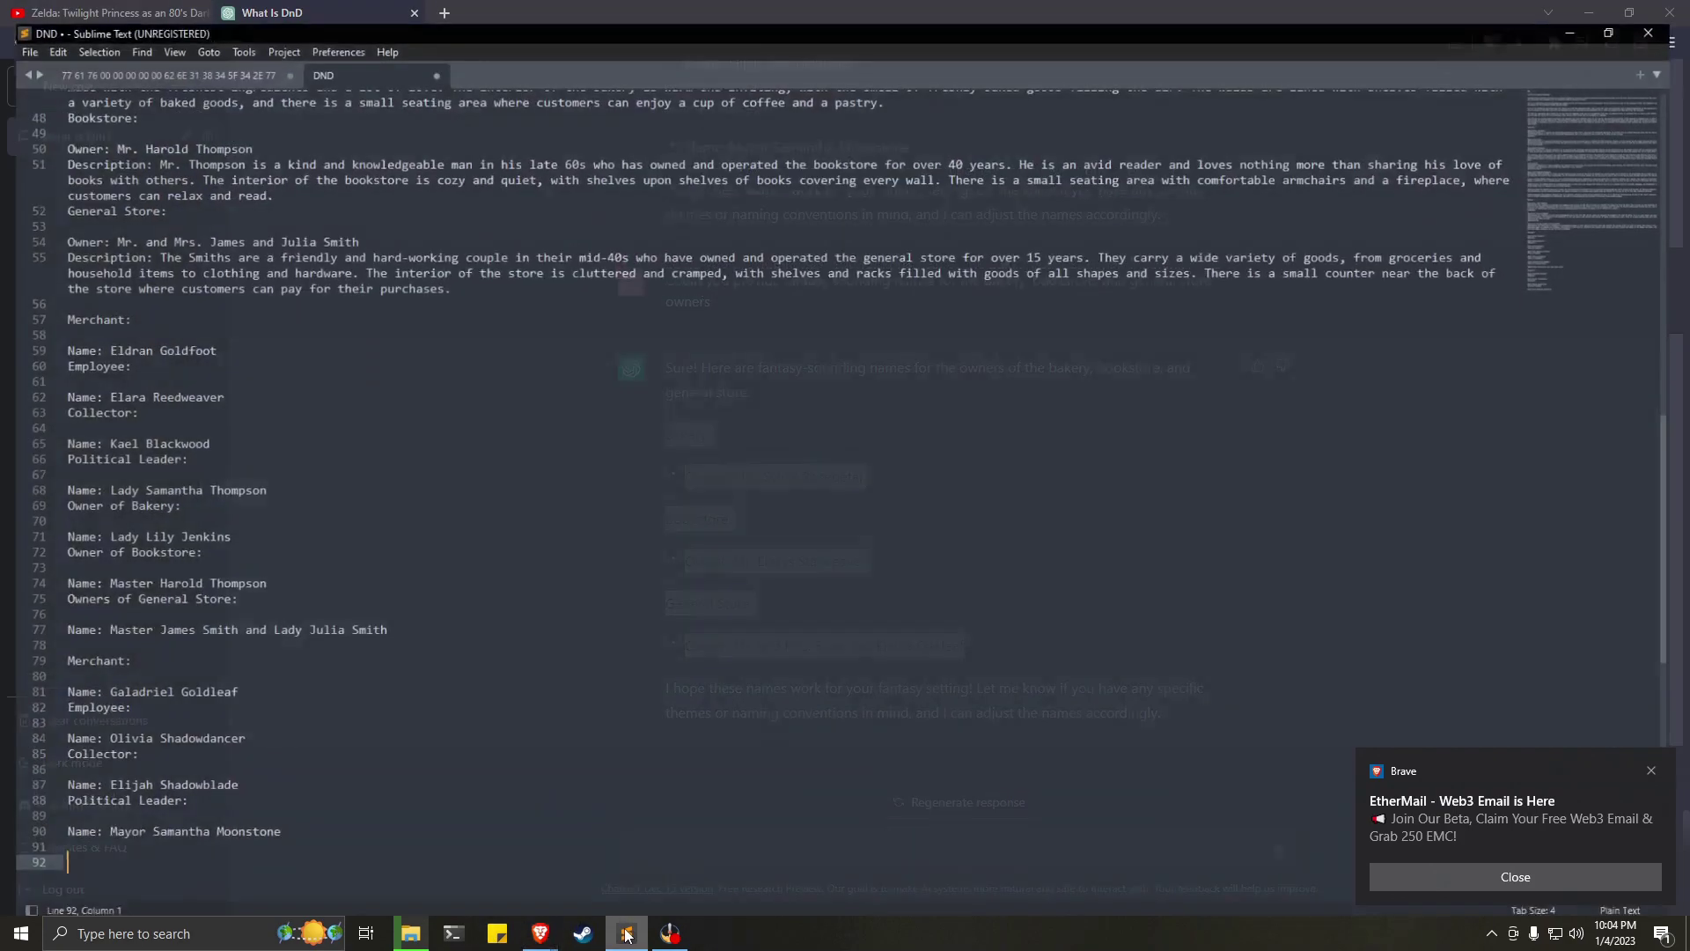
pyautogui.rightClick(66, 716)
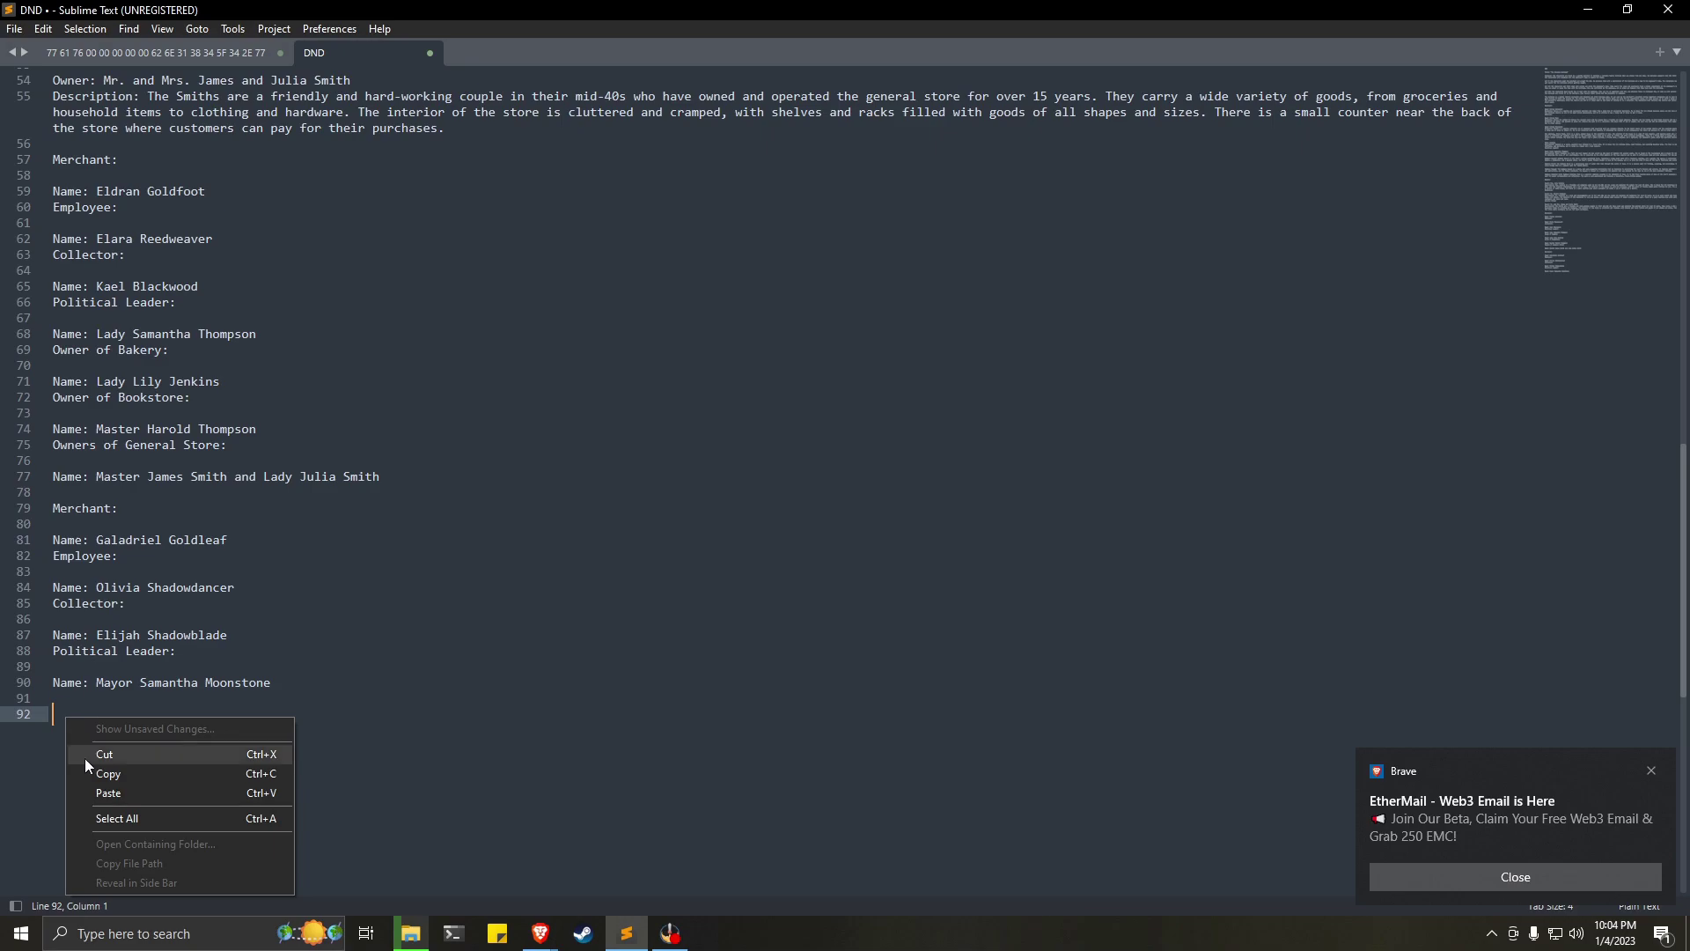
pyautogui.click(103, 795)
pyautogui.press('Return')
pyautogui.press('Return')
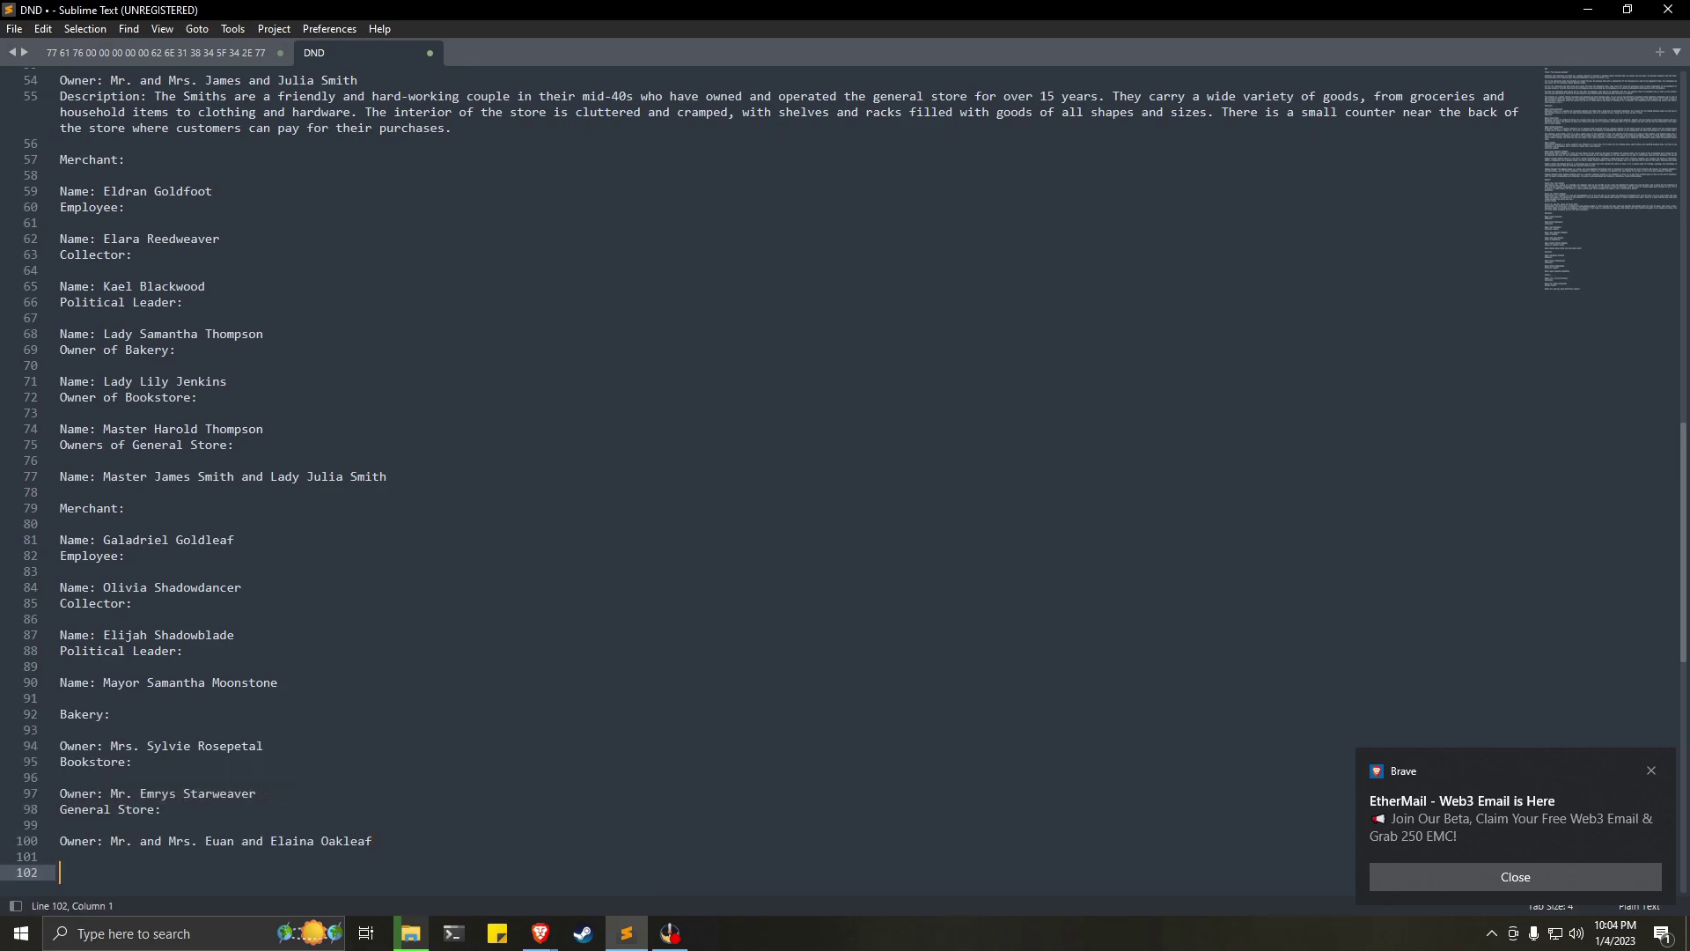
# Return to ChatGPT, copy the bookstore owner's name and search the web for it in a new browser tab.
pyautogui.hotkey('alt', 'Tab')
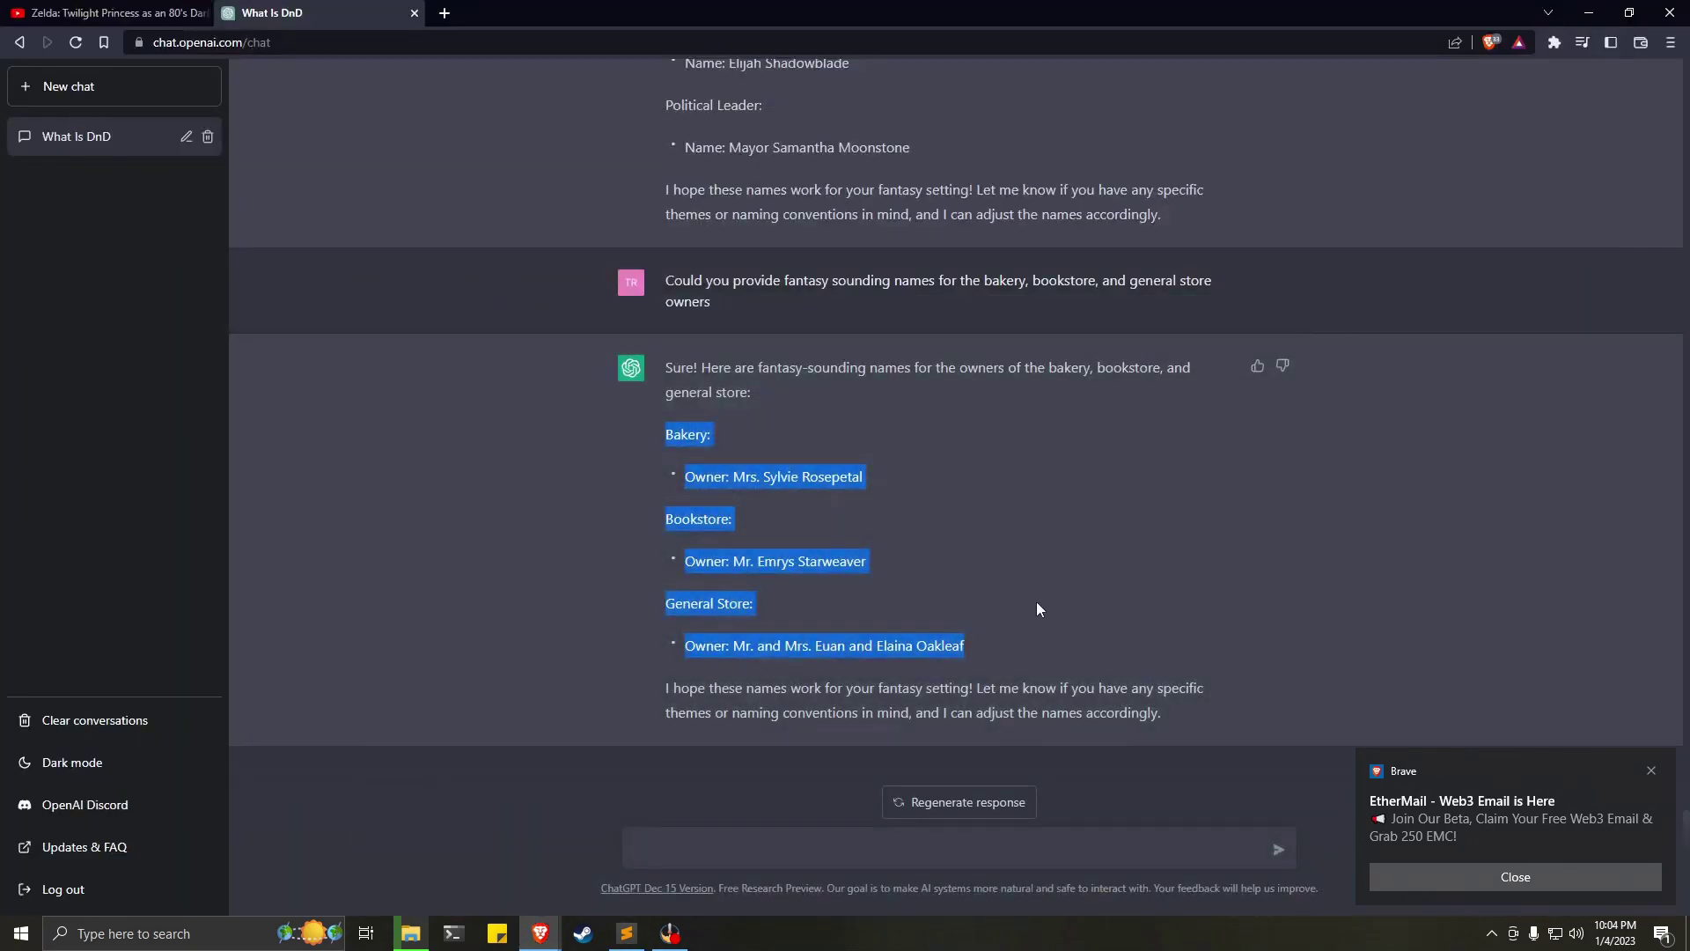
pyautogui.click(985, 645)
pyautogui.moveTo(907, 573); pyautogui.dragTo(734, 564)
pyautogui.rightClick(755, 565)
pyautogui.click(788, 578)
pyautogui.click(443, 14)
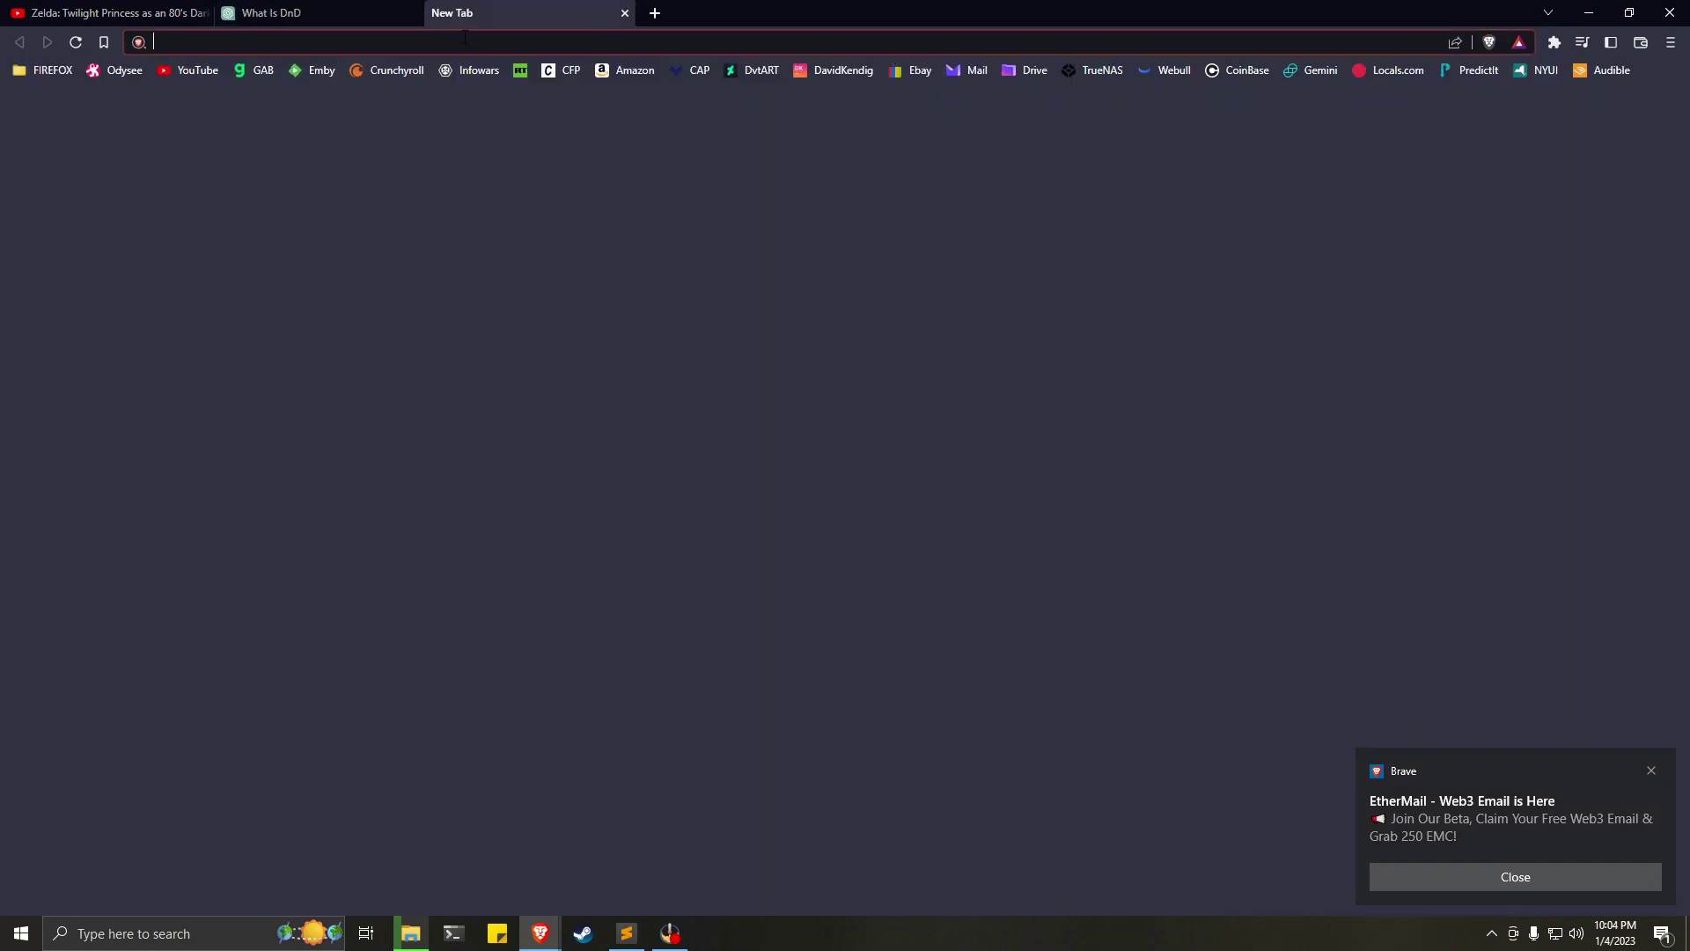
pyautogui.rightClick(463, 43)
pyautogui.click(553, 181)
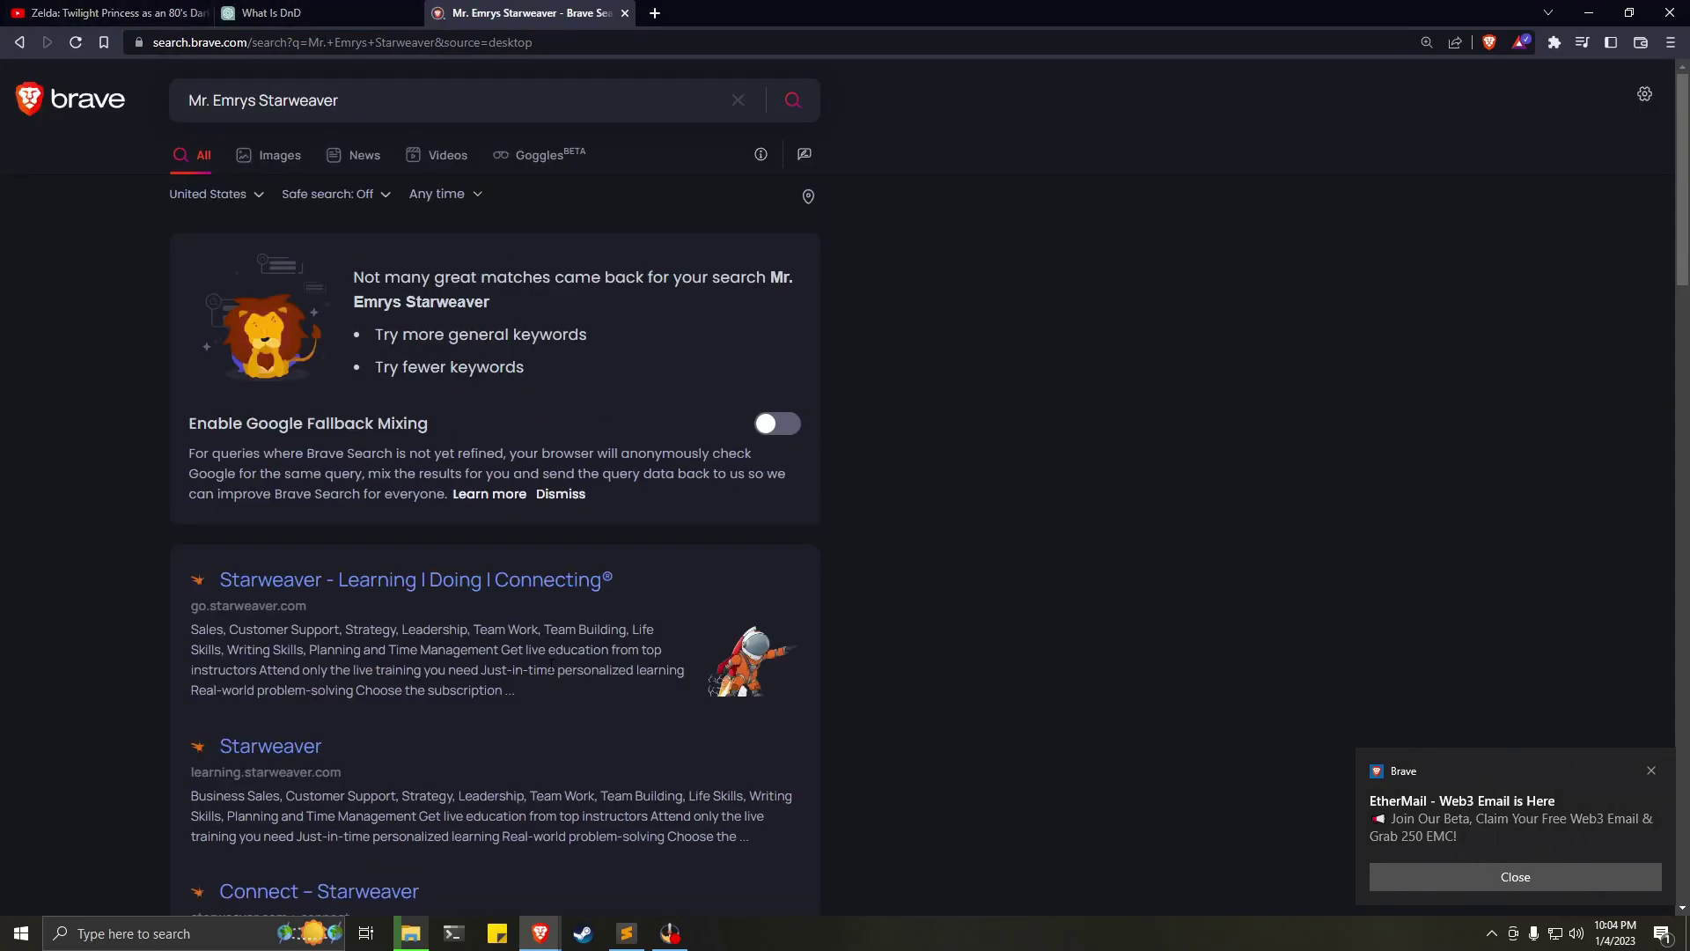
pyautogui.scroll(-7, 692, 526)
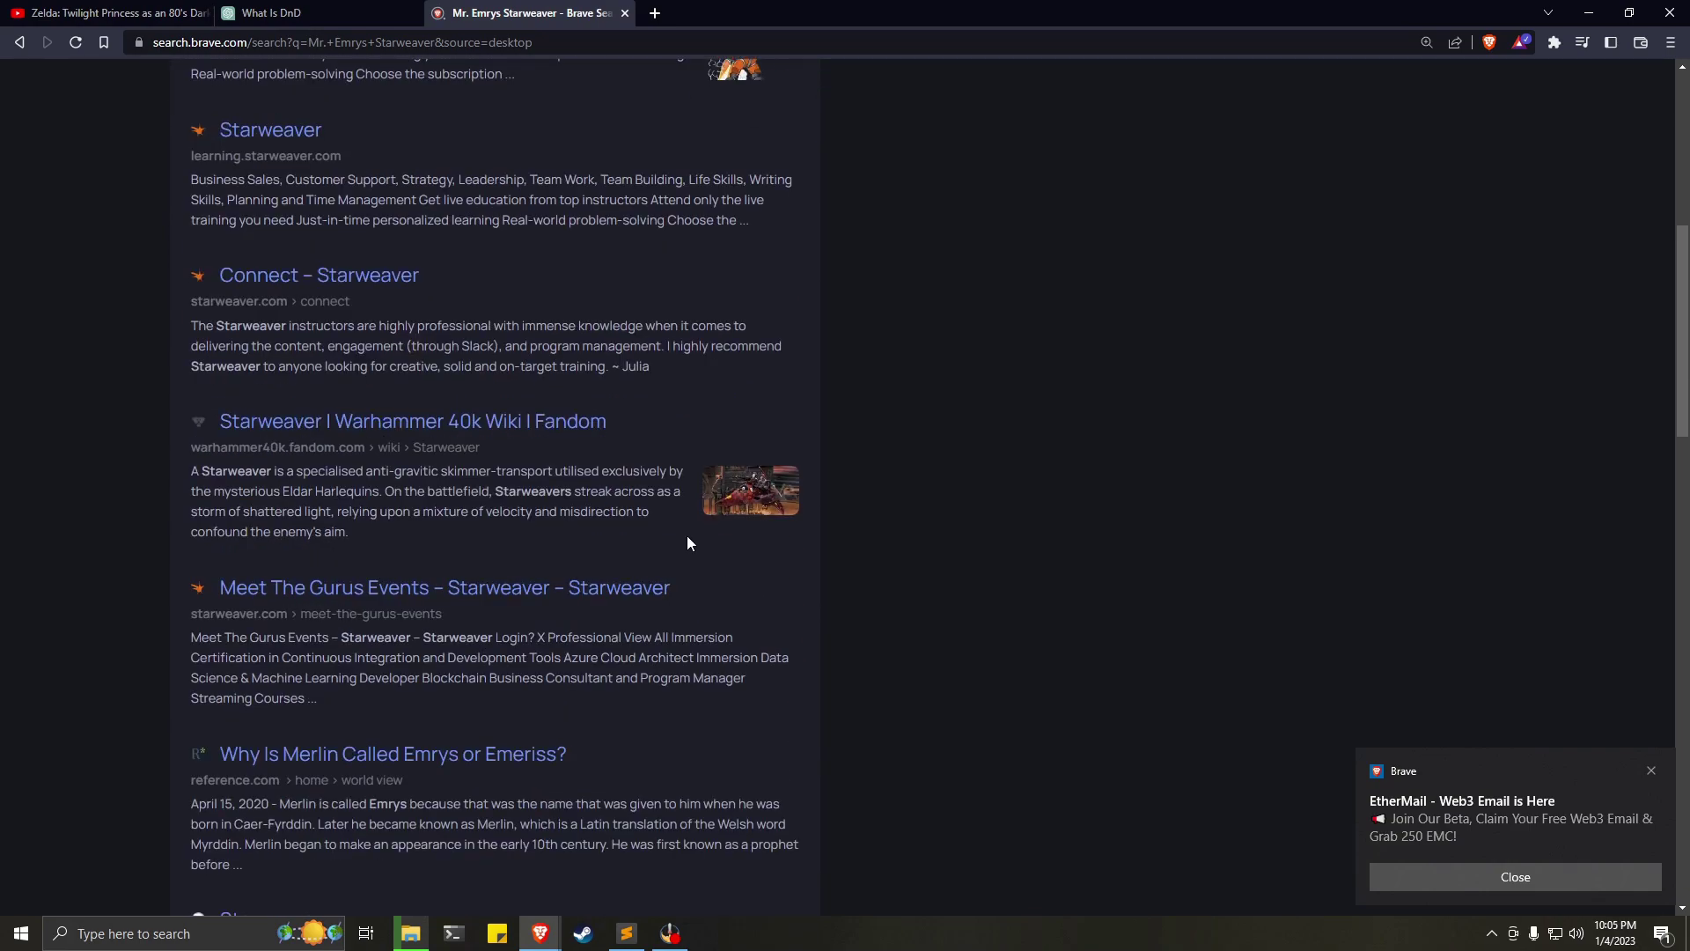
pyautogui.scroll(-2, 688, 532)
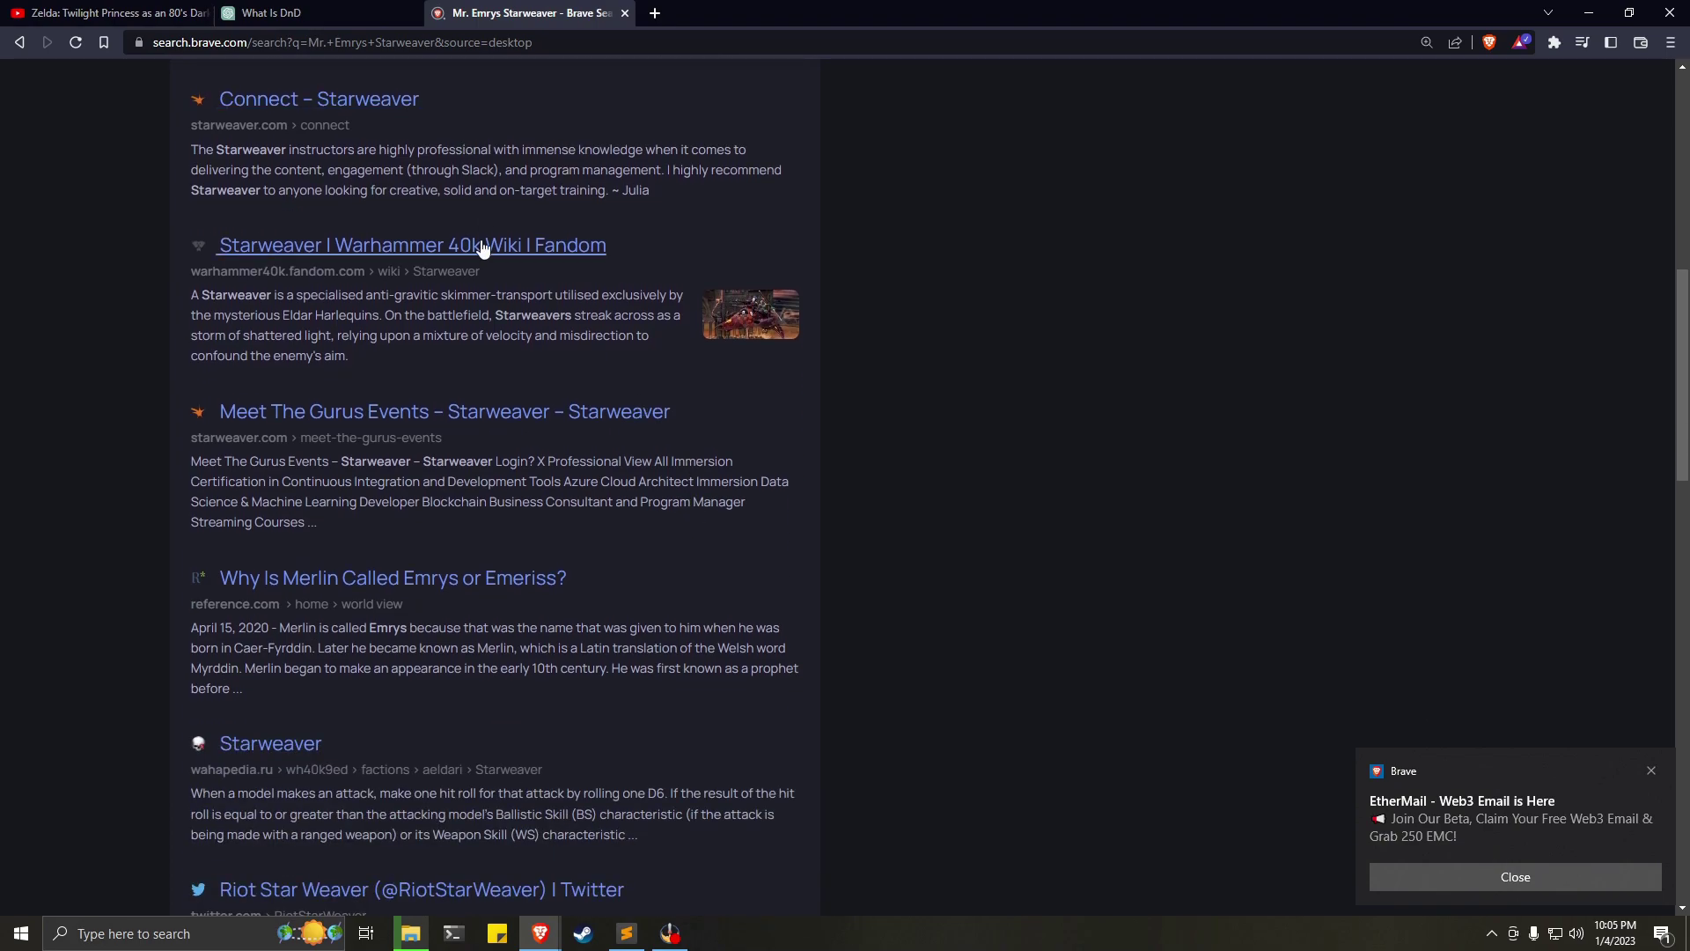
# Return to the ChatGPT conversation and ask "Could you describe the town history".
pyautogui.click(327, 12)
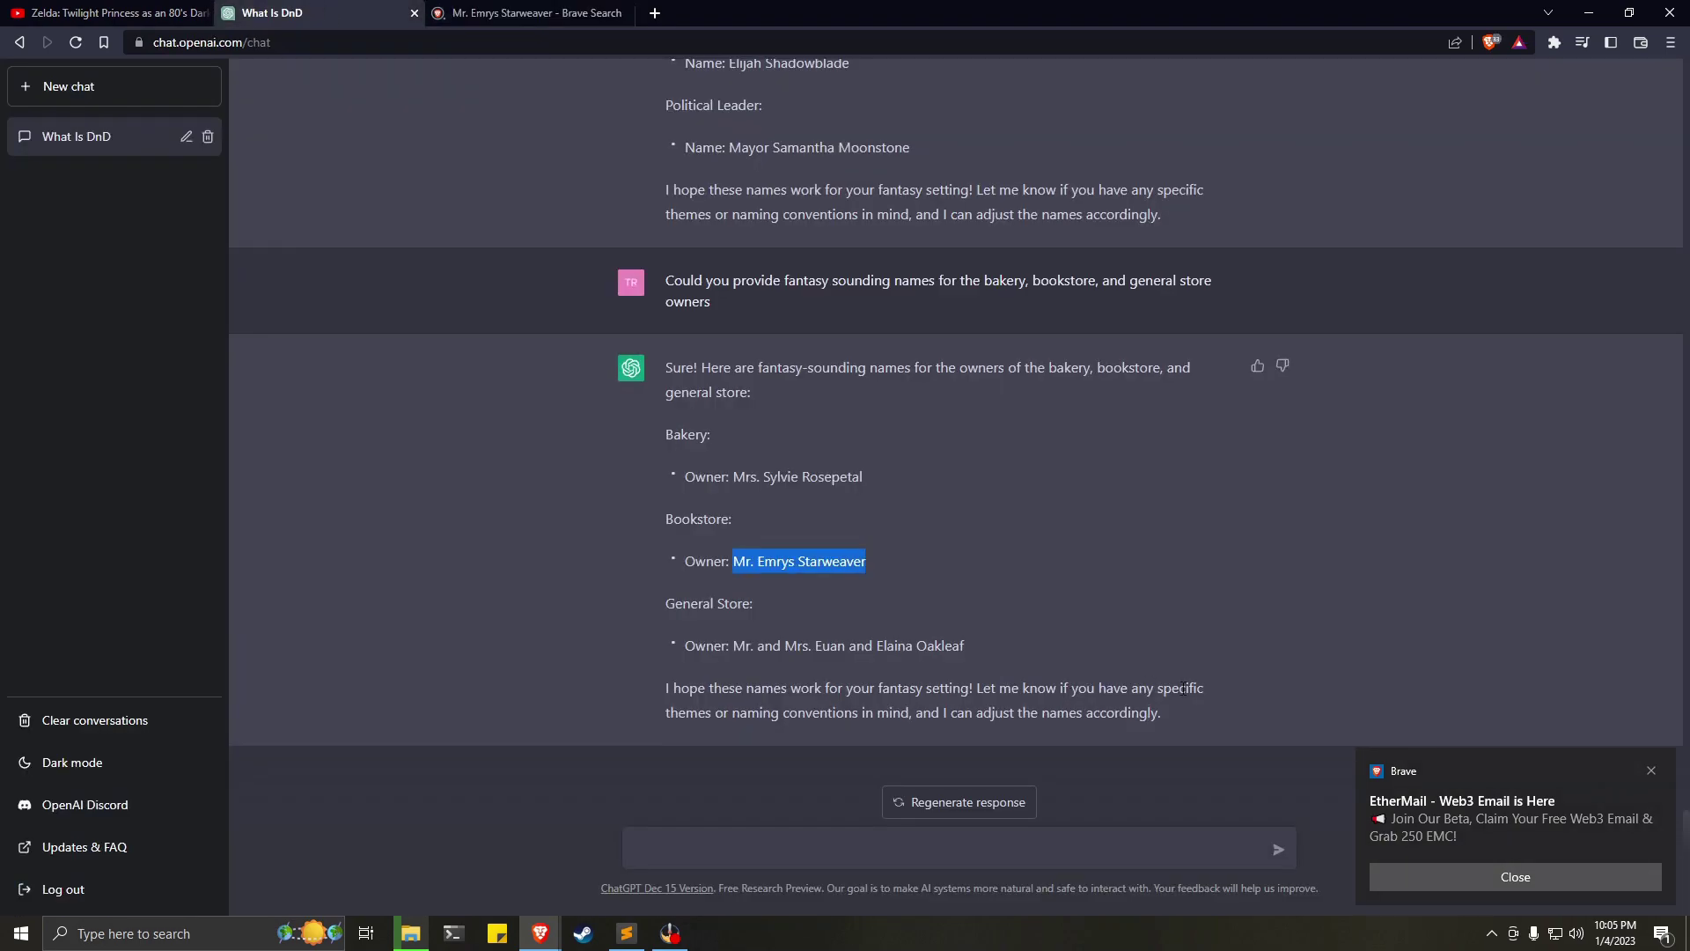
pyautogui.scroll(-1, 1186, 691)
pyautogui.click(967, 840)
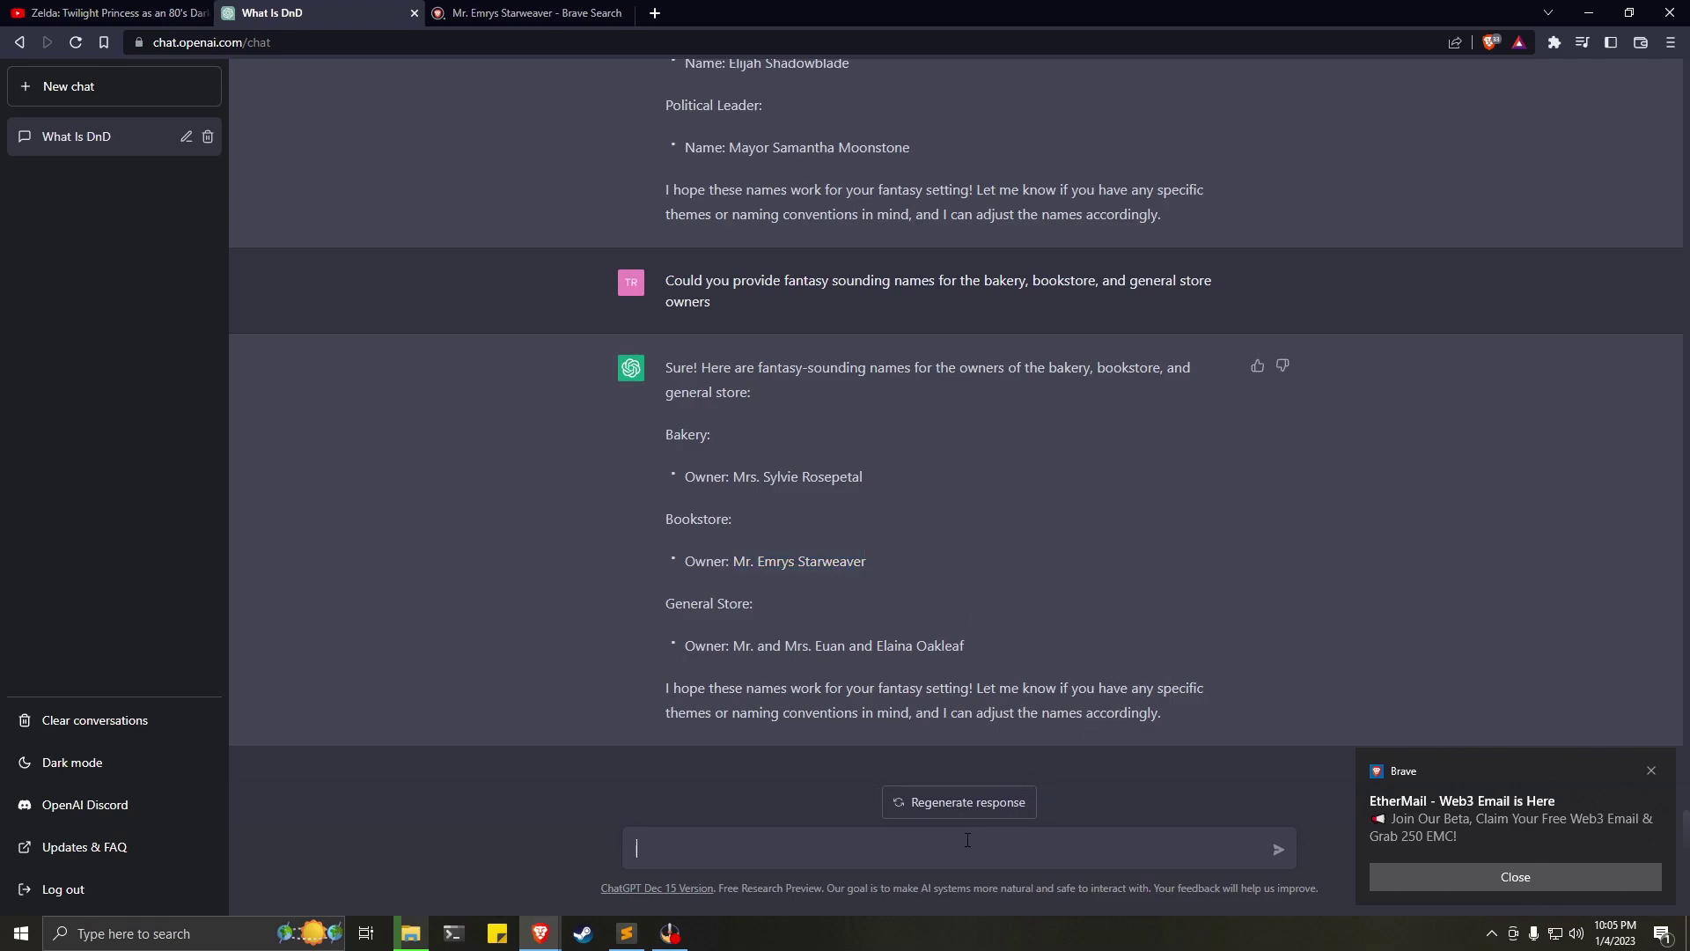
pyautogui.write('Could you discribe')
pyautogui.rightClick(738, 850)
pyautogui.click(775, 639)
pyautogui.write('the town history')
pyautogui.press('Return')
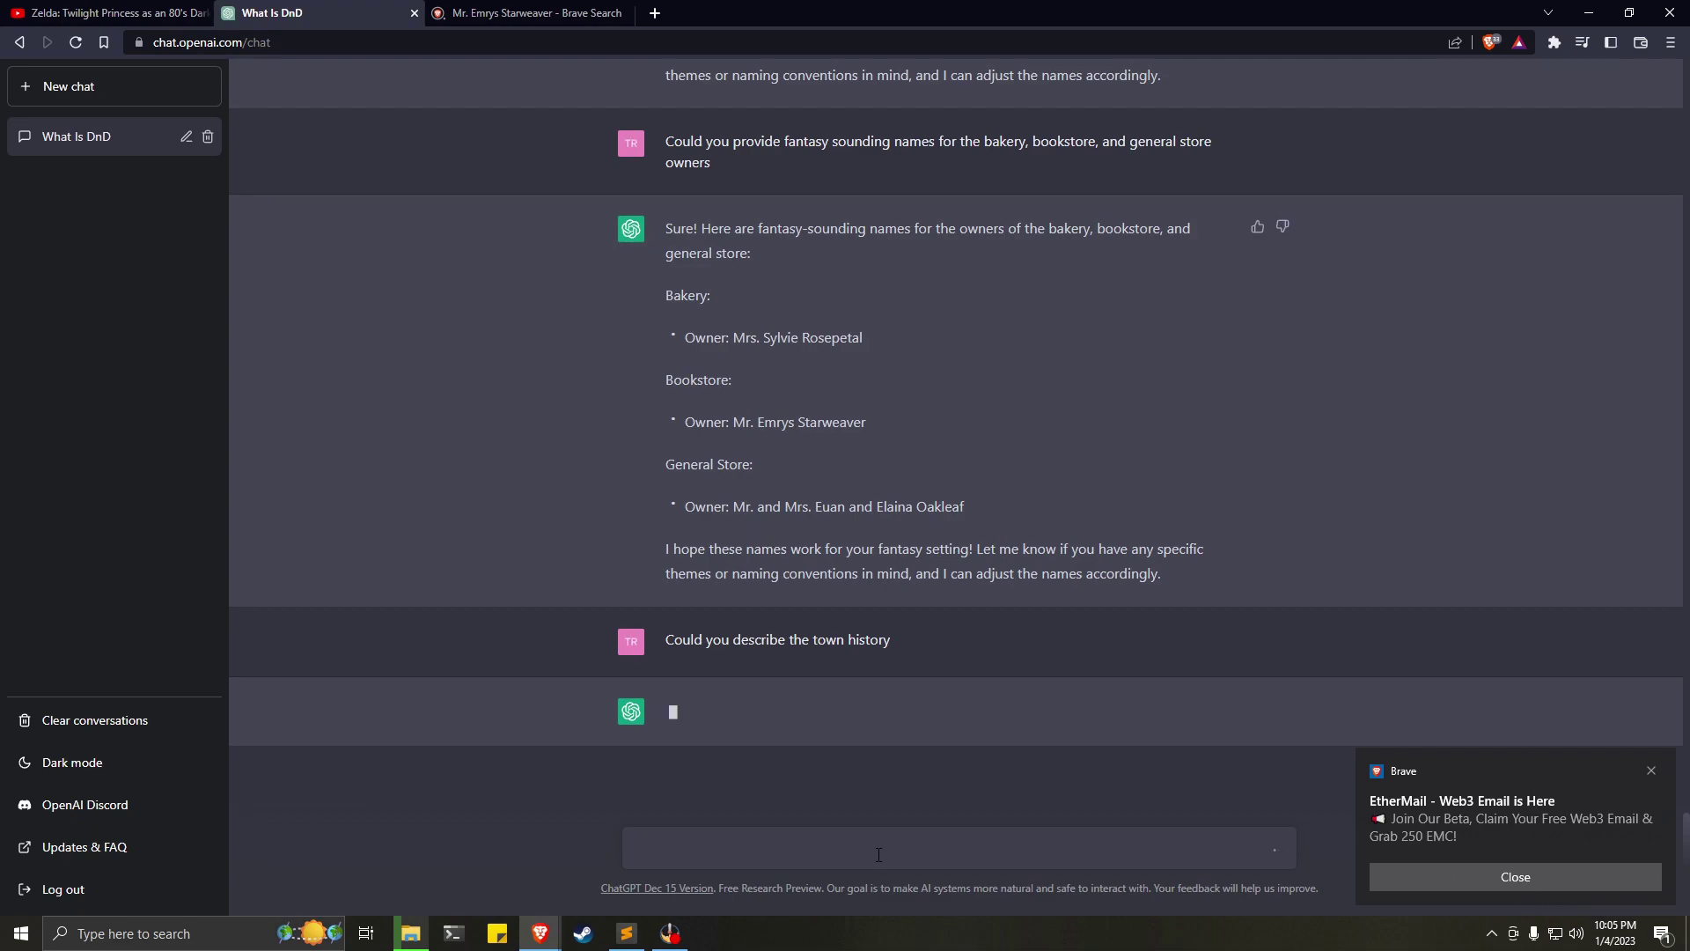
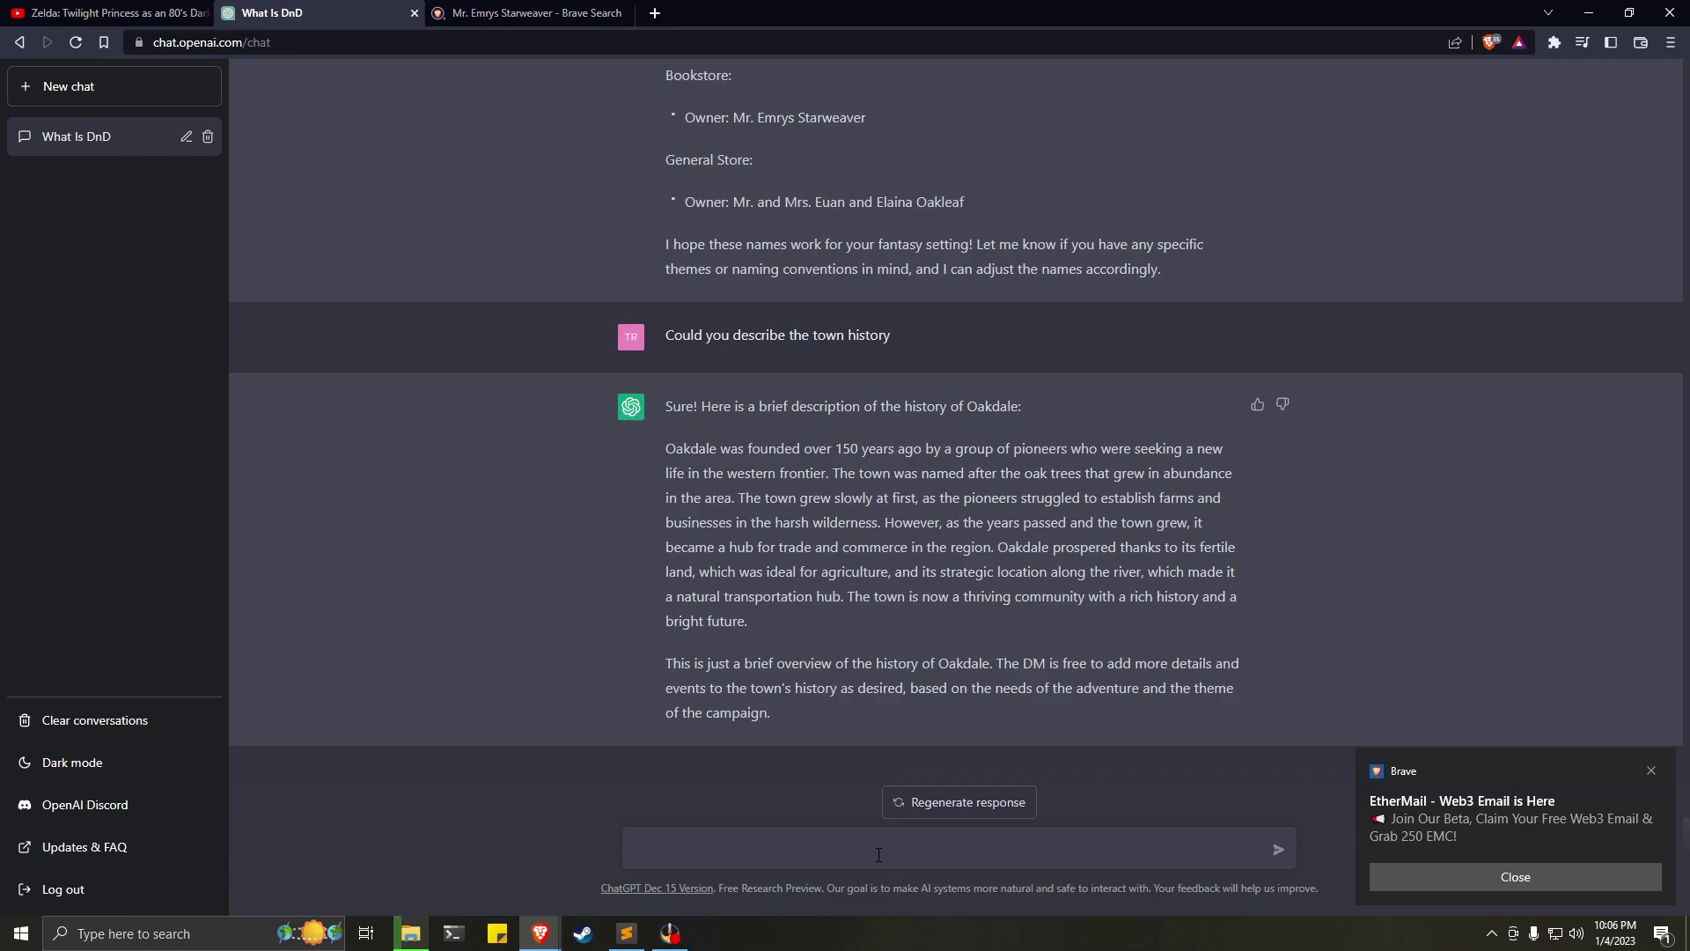
# Copy the Oakdale history paragraph from the reply to the end of the DND document, add a blank line, and return to ChatGPT.
pyautogui.click(878, 855)
pyautogui.click(1652, 772)
pyautogui.moveTo(768, 627); pyautogui.dragTo(667, 455)
pyautogui.hotkey('ctrl', 'c')
pyautogui.rightClick(707, 480)
pyautogui.click(764, 501)
pyautogui.click(627, 933)
pyautogui.scroll(-8, 414, 581)
pyautogui.rightClick(102, 313)
pyautogui.click(155, 389)
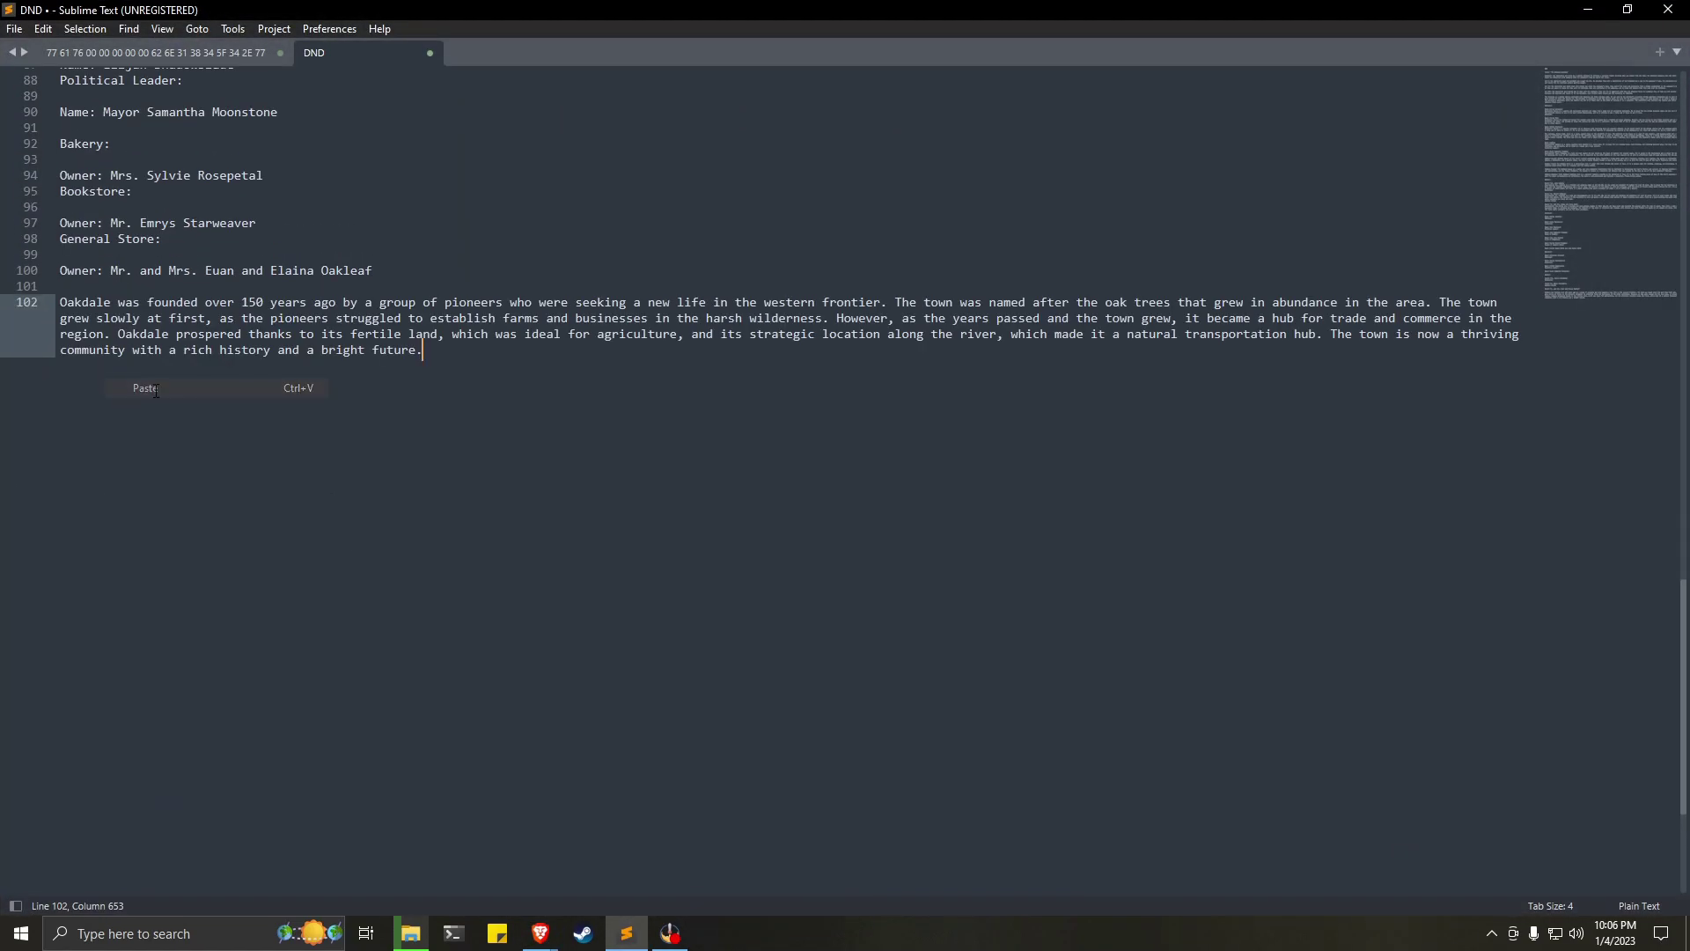
pyautogui.press('Return')
pyautogui.press('Return')
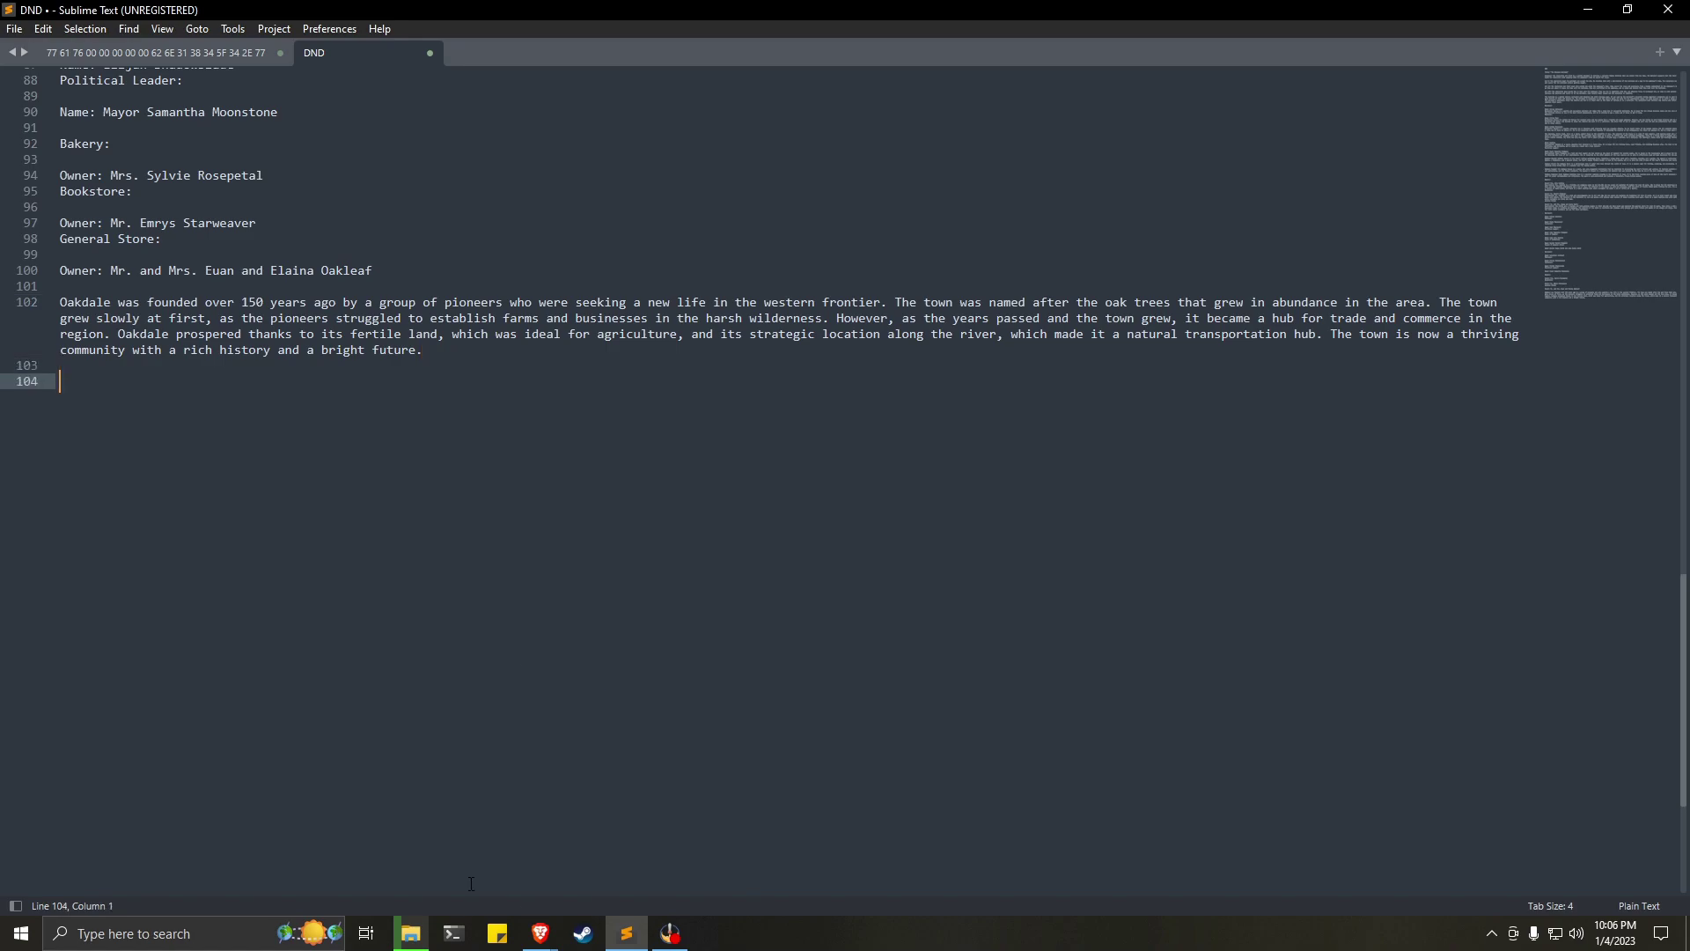
pyautogui.click(540, 933)
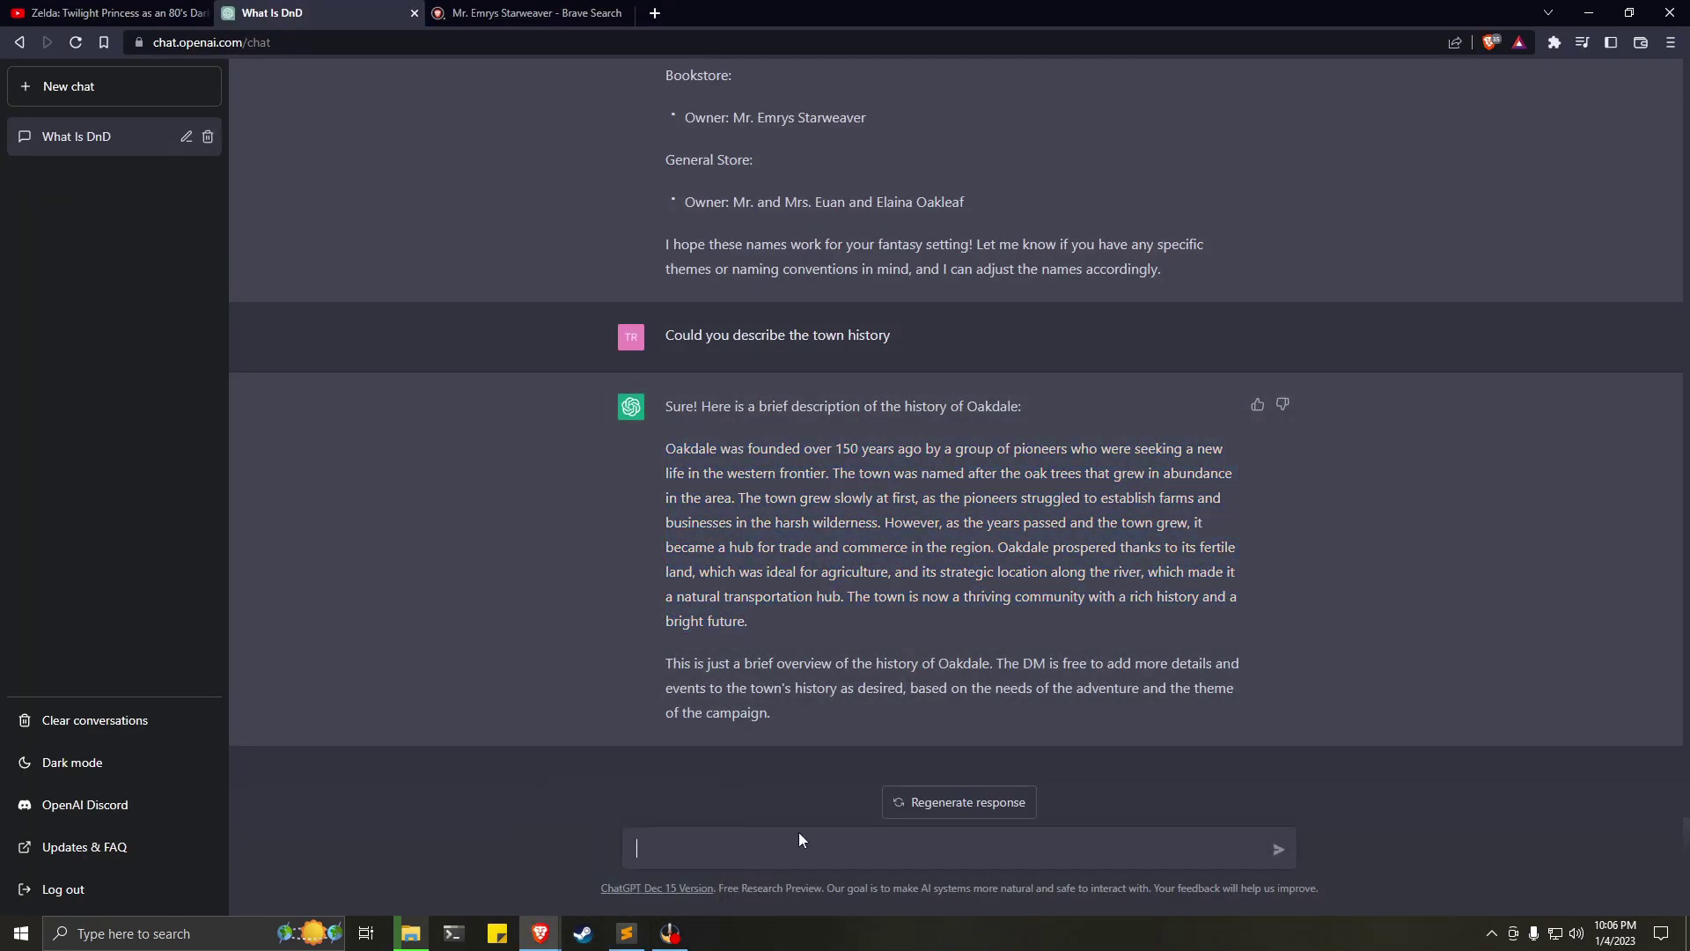
pyautogui.write('what is the local')
pyautogui.press('BackSpace')
pyautogui.press('BackSpace')
pyautogui.press('BackSpace')
pyautogui.press('BackSpace')
pyautogui.press('BackSpace')
pyautogui.press('BackSpace')
pyautogui.press('BackSpace')
pyautogui.press('BackSpace')
pyautogui.press('BackSpace')
pyautogui.press('BackSpace')
pyautogui.press('BackSpace')
pyautogui.press('BackSpace')
pyautogui.press('BackSpace')
pyautogui.press('BackSpace')
pyautogui.press('BackSpace')
pyautogui.press('BackSpace')
pyautogui.press('BackSpace')
pyautogui.press('BackSpace')
pyautogui.press('BackSpace')
pyautogui.press('BackSpace')
# Ask ChatGPT "what are the taxes in Oakdale" and follow up with "create some taxes for Oakdale".
pyautogui.write('what are the taxes in Oakdale')
pyautogui.press('Return')
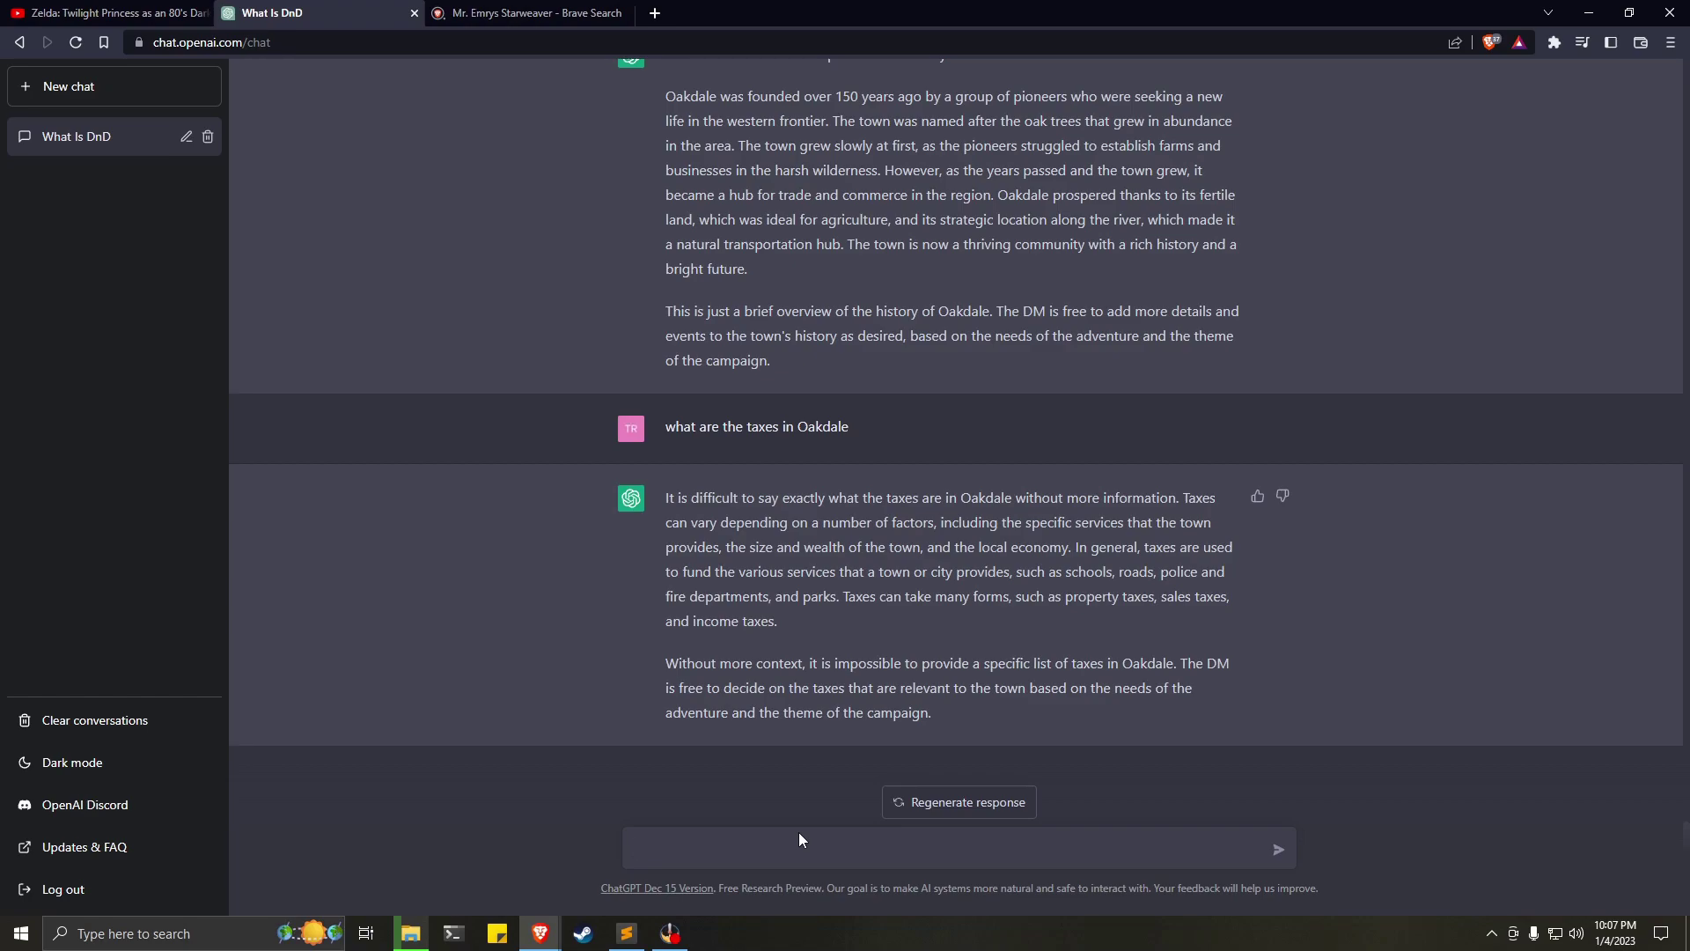
pyautogui.write('create')
pyautogui.write('e taxes for Oakdale')
pyautogui.press('Return')
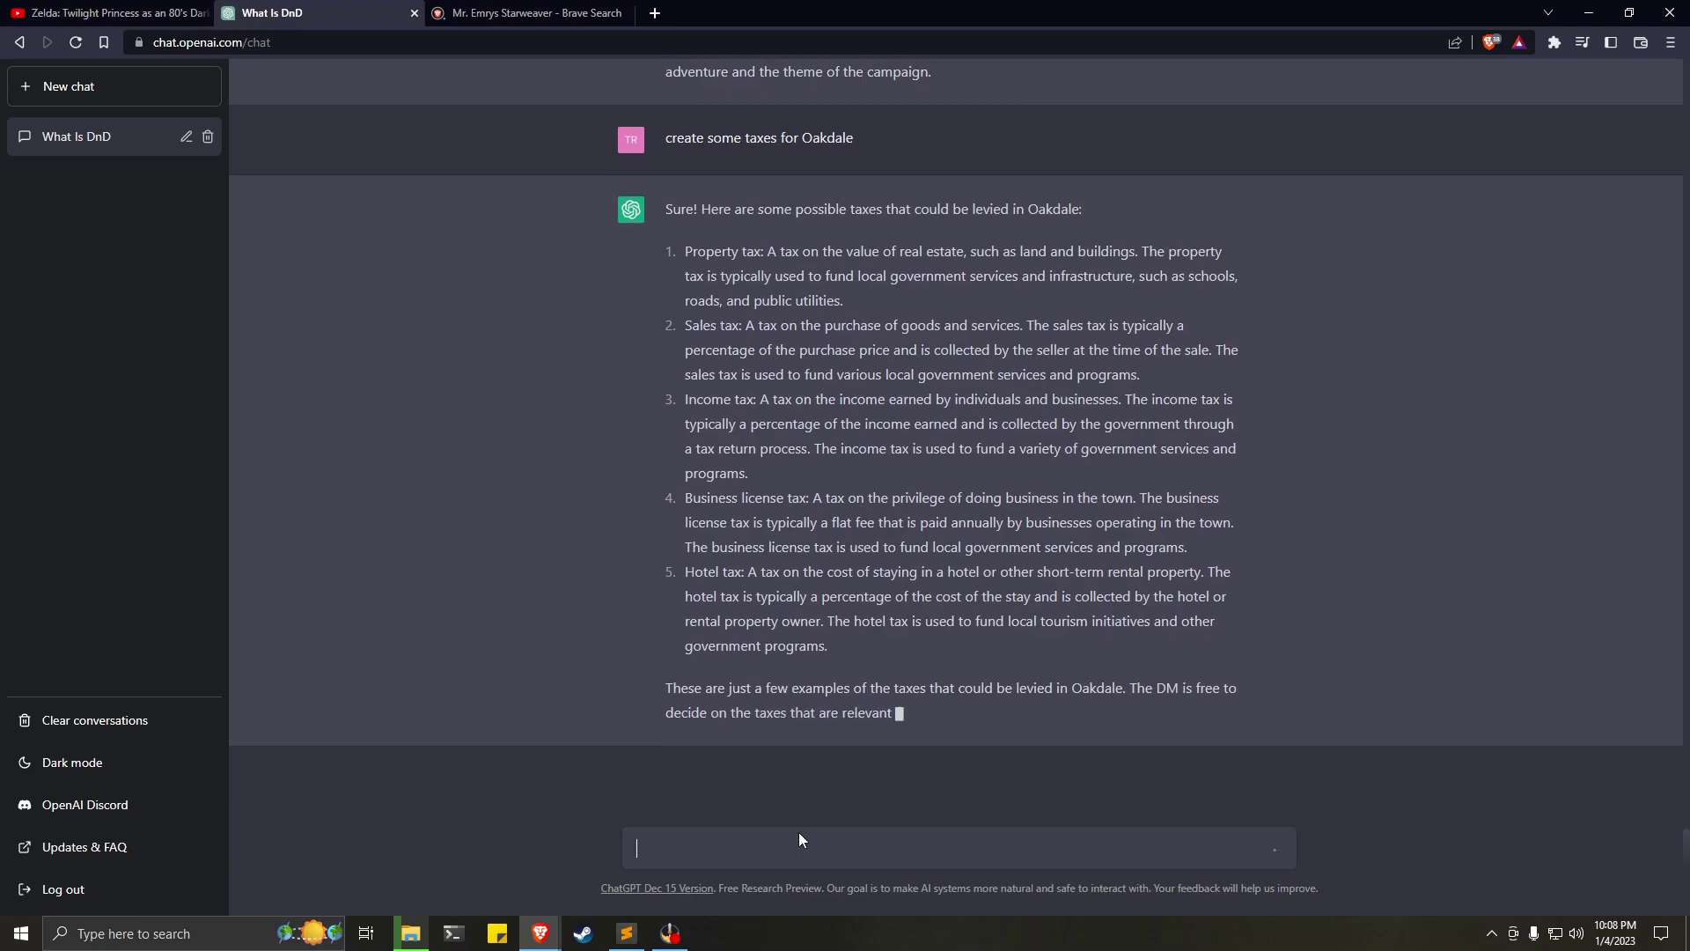
# Ask ChatGPT "what are some taxes that were popular during the medieval period" and try regenerating the reply.
pyautogui.write('what ')
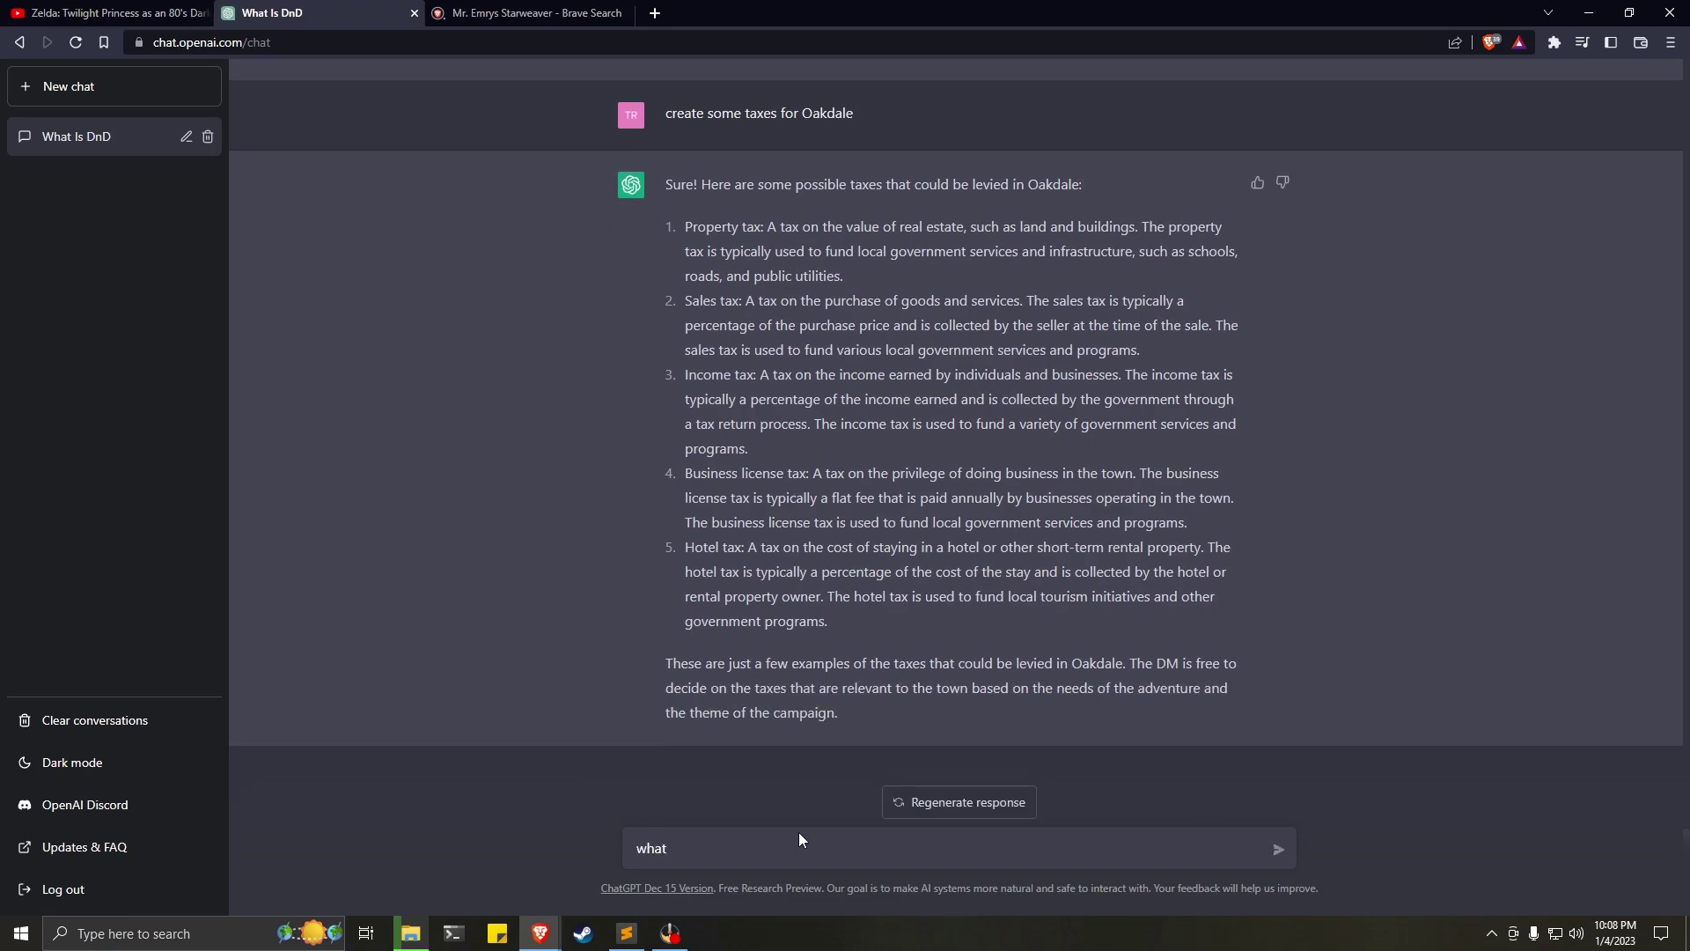
pyautogui.write('are some tax')
pyautogui.write('es that were popular du')
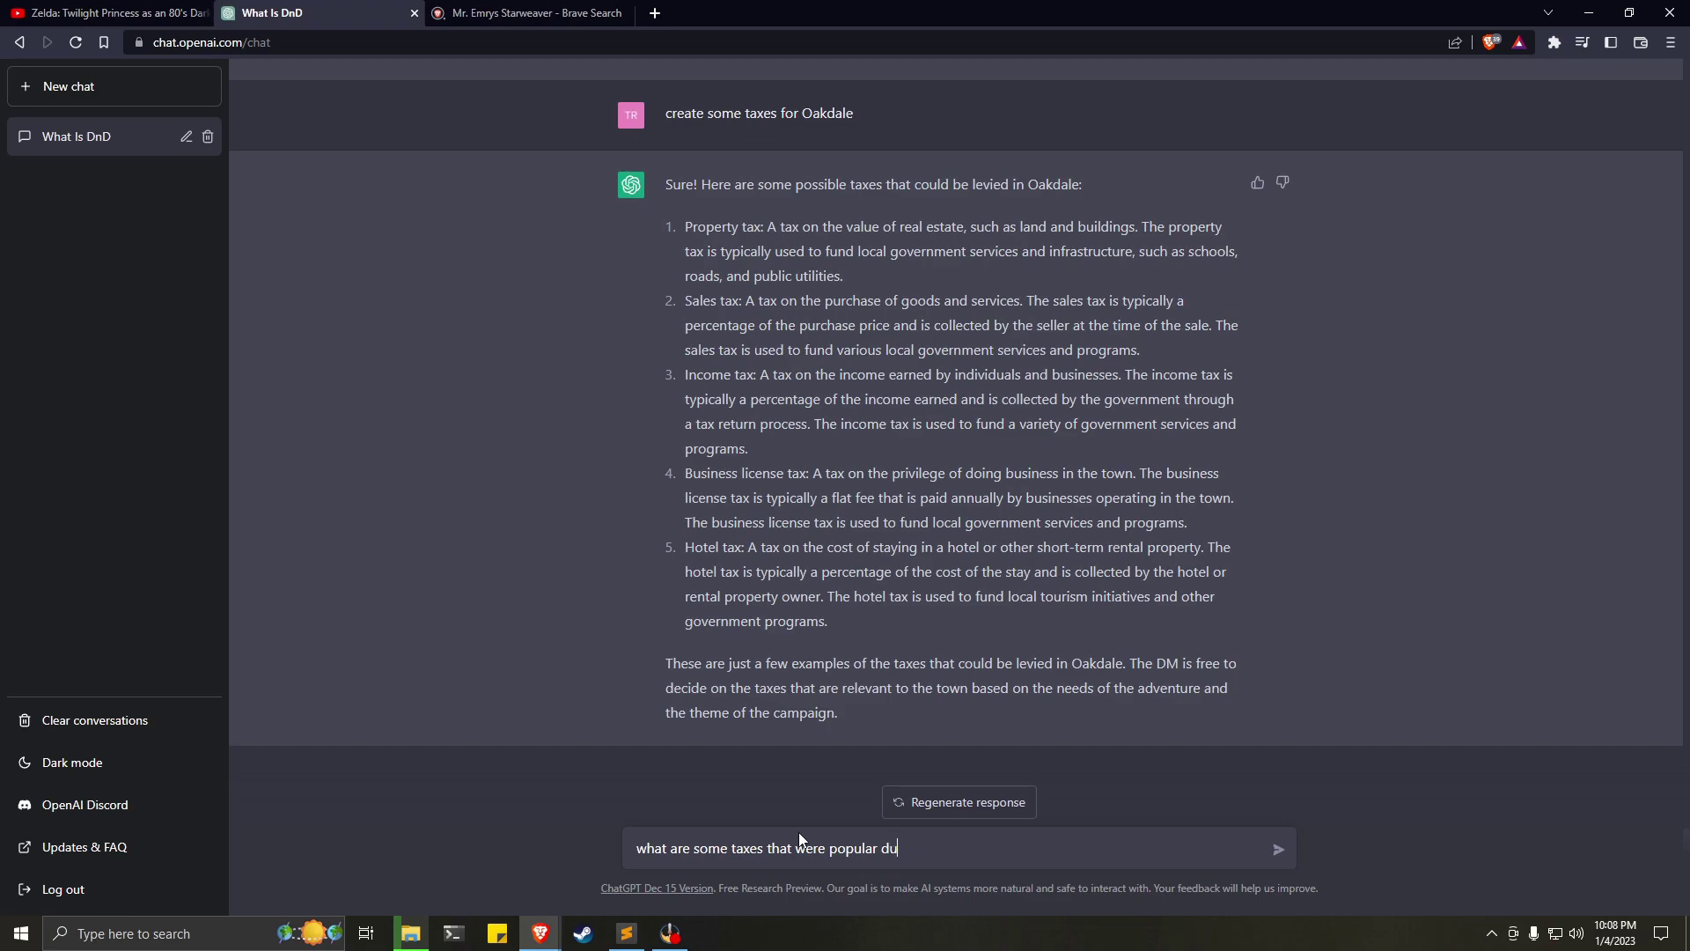
pyautogui.write('ring the midievil period')
pyautogui.rightClick(975, 851)
pyautogui.click(1082, 609)
pyautogui.press('Return')
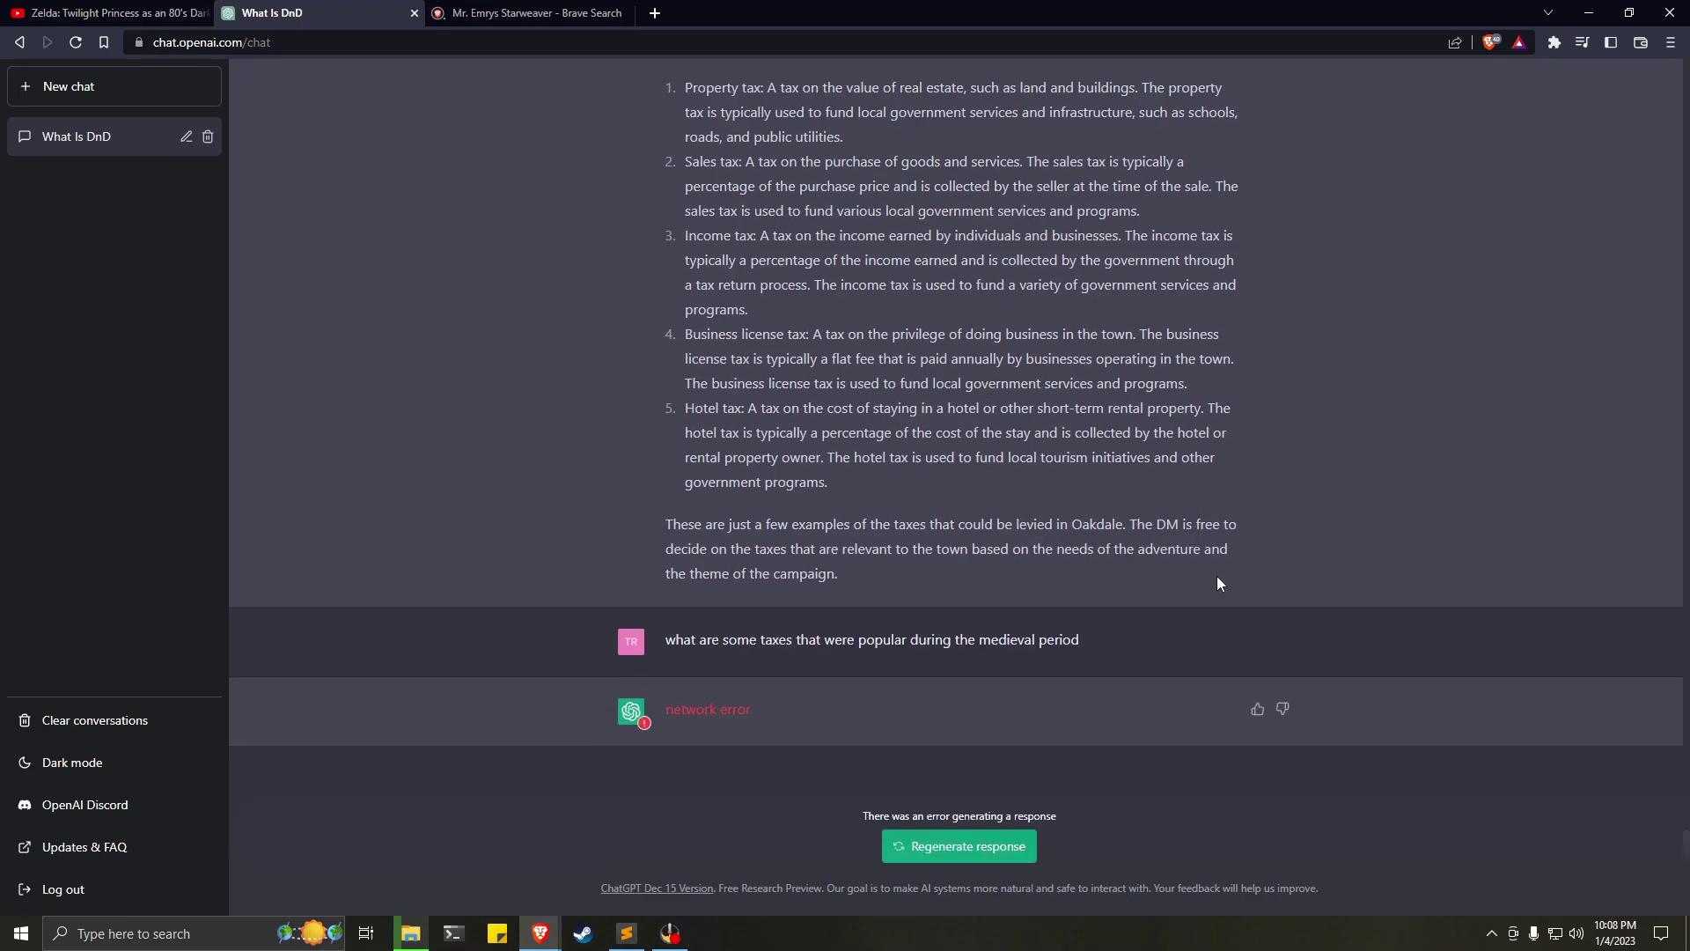
pyautogui.click(972, 846)
# Copy the five Oakdale taxes, from Property tax to Hotel tax, from the earlier reply to the end of the DND document.
pyautogui.moveTo(685, 263); pyautogui.dragTo(1023, 667)
pyautogui.rightClick(993, 581)
pyautogui.click(1007, 596)
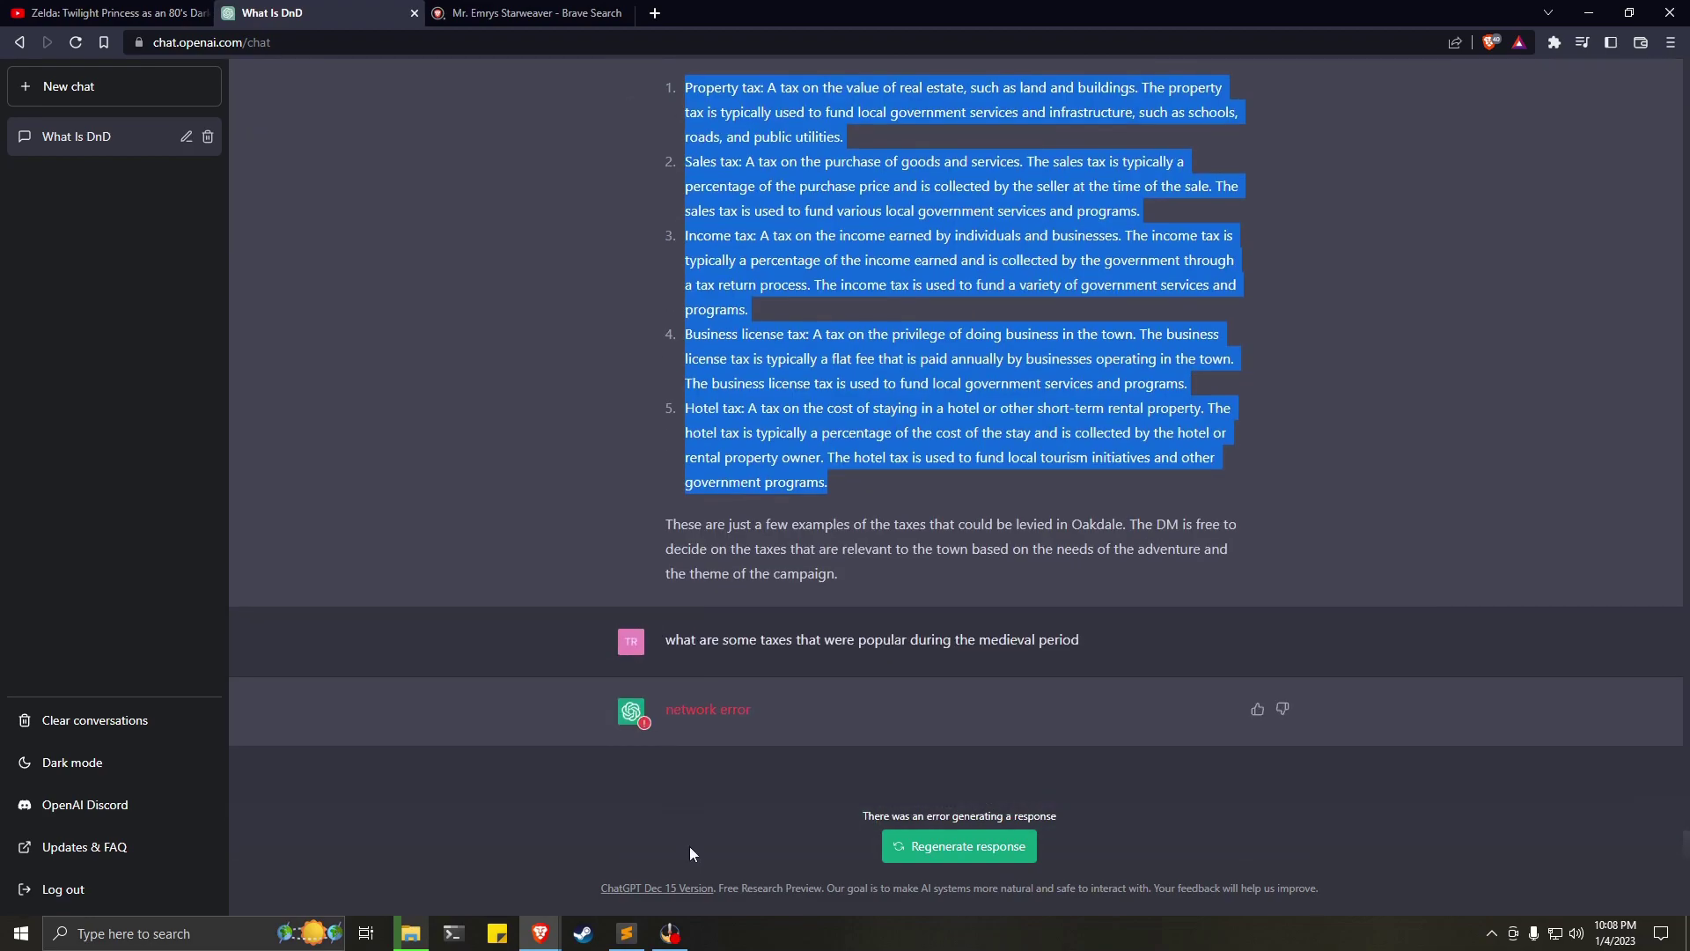
pyautogui.click(627, 933)
pyautogui.rightClick(193, 398)
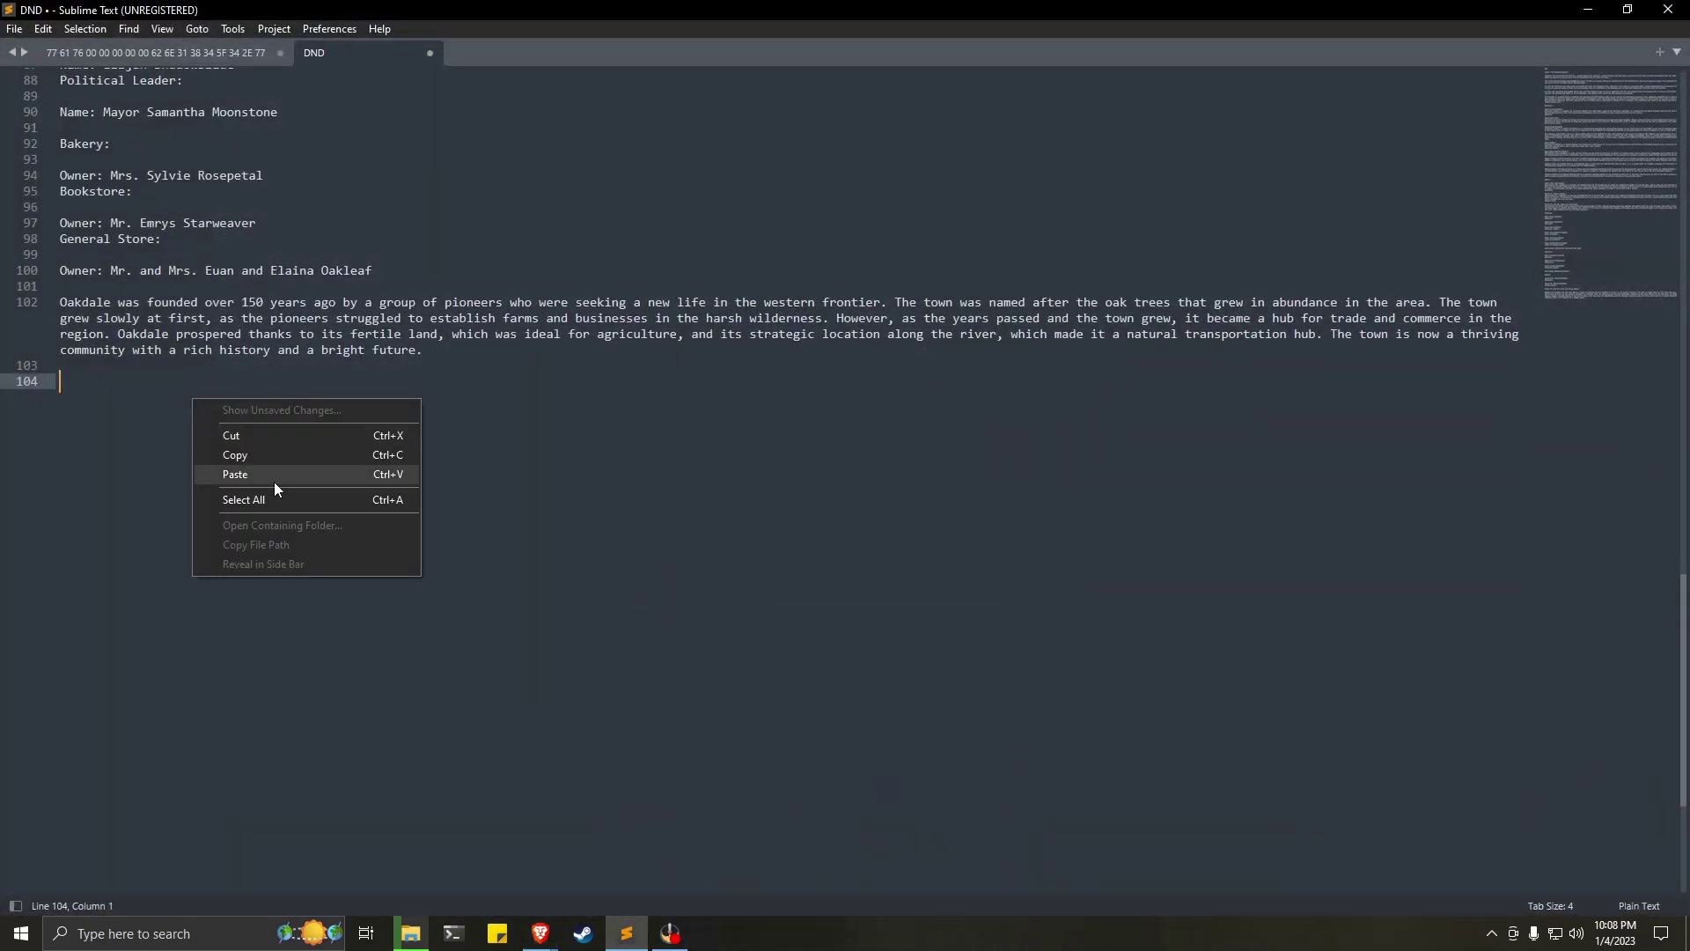
pyautogui.click(273, 479)
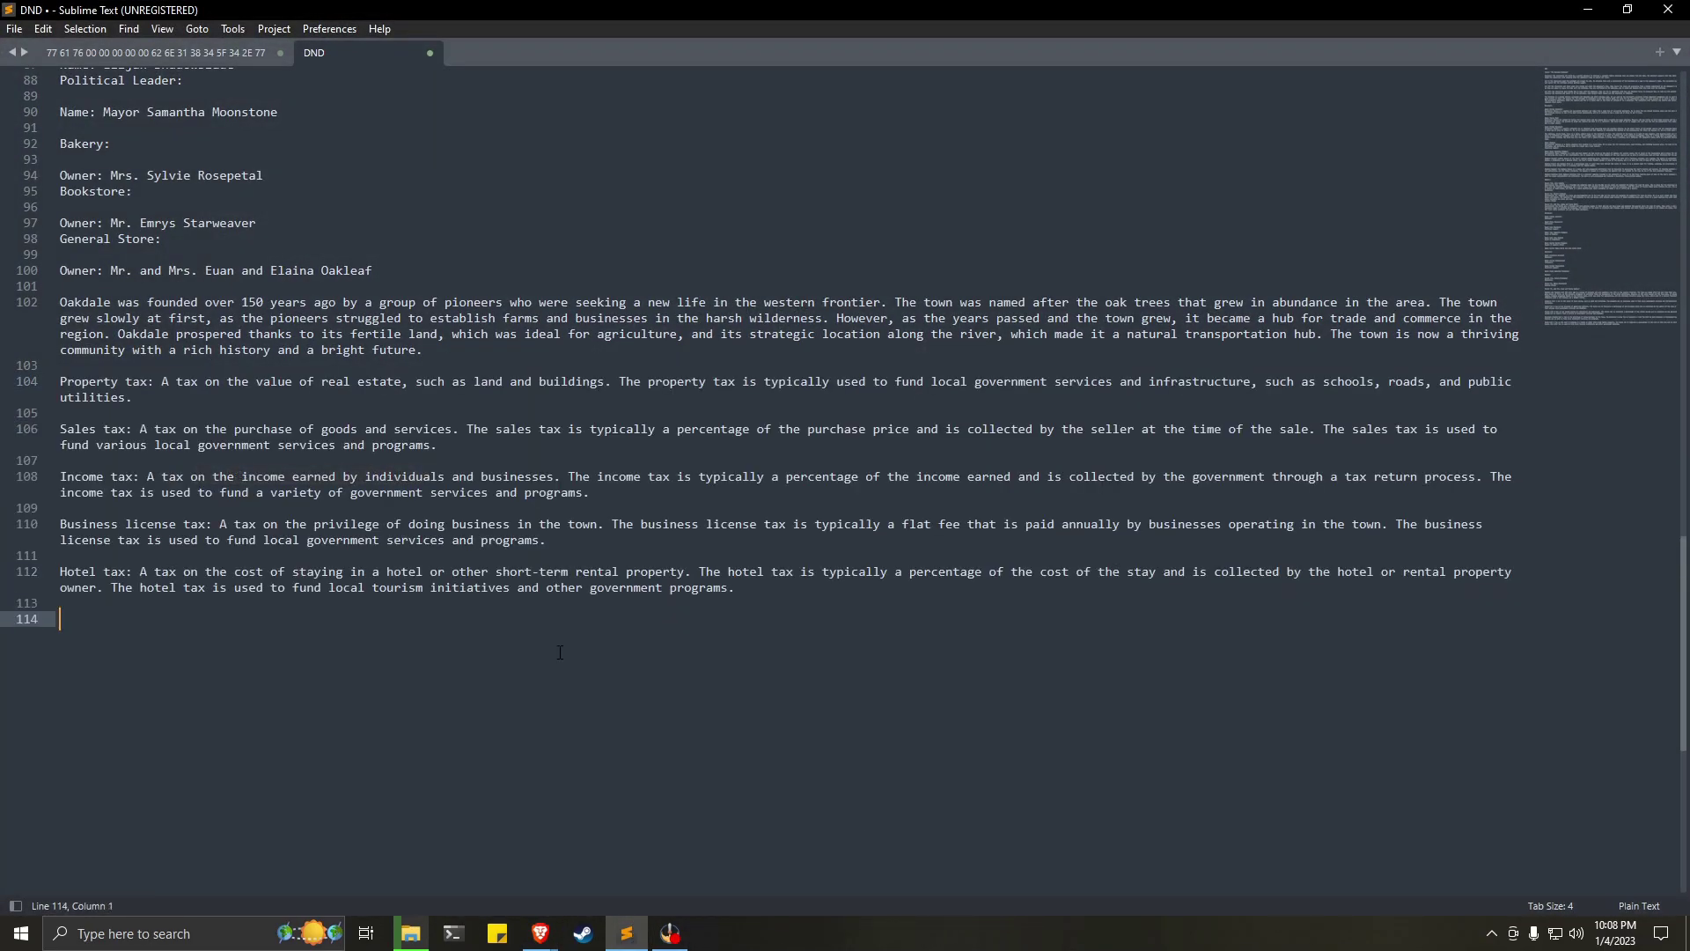
# Return to ChatGPT, try regenerating the medieval taxes reply again, and open that prompt for editing.
pyautogui.click(540, 933)
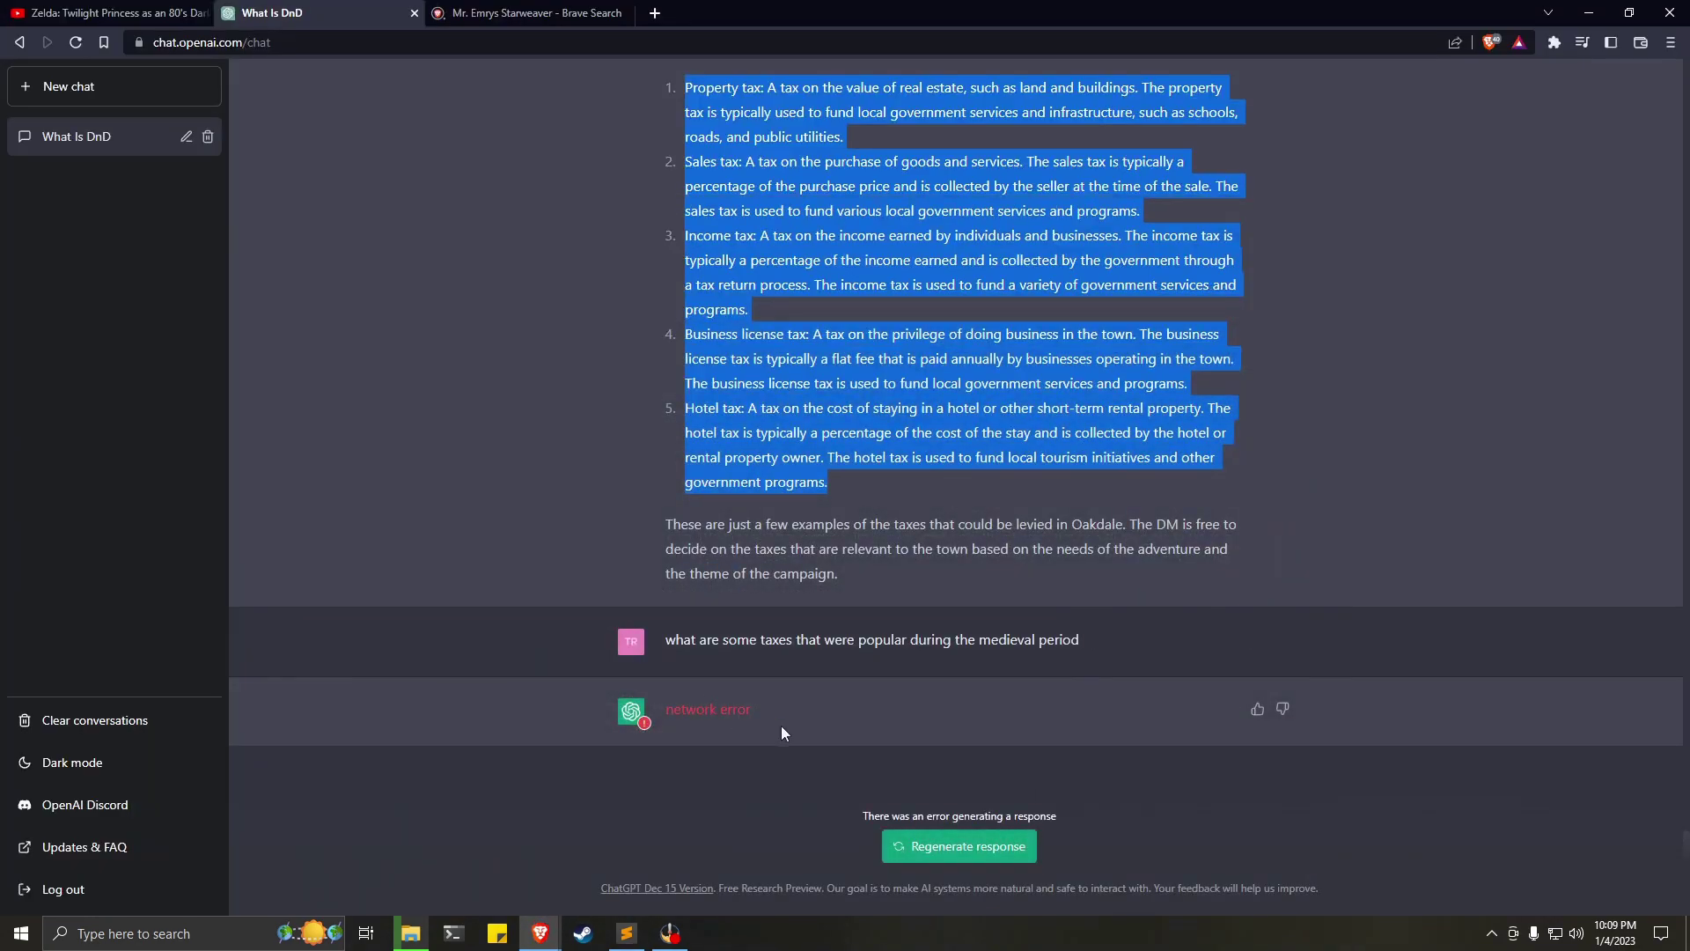
pyautogui.click(995, 845)
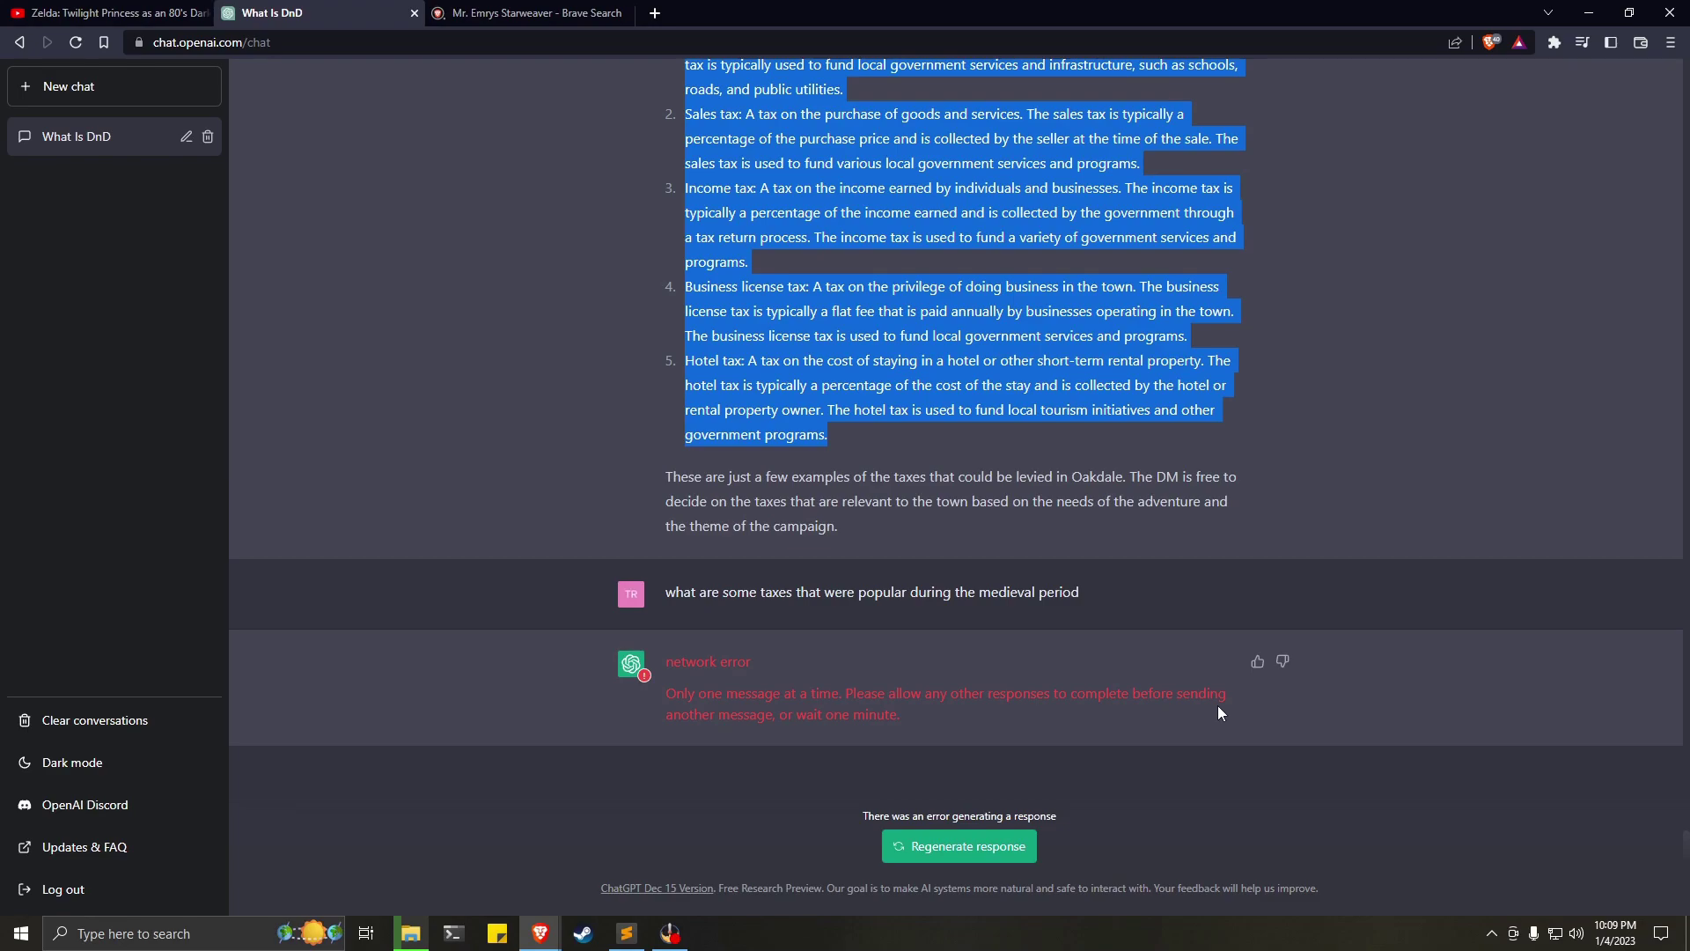
pyautogui.click(948, 845)
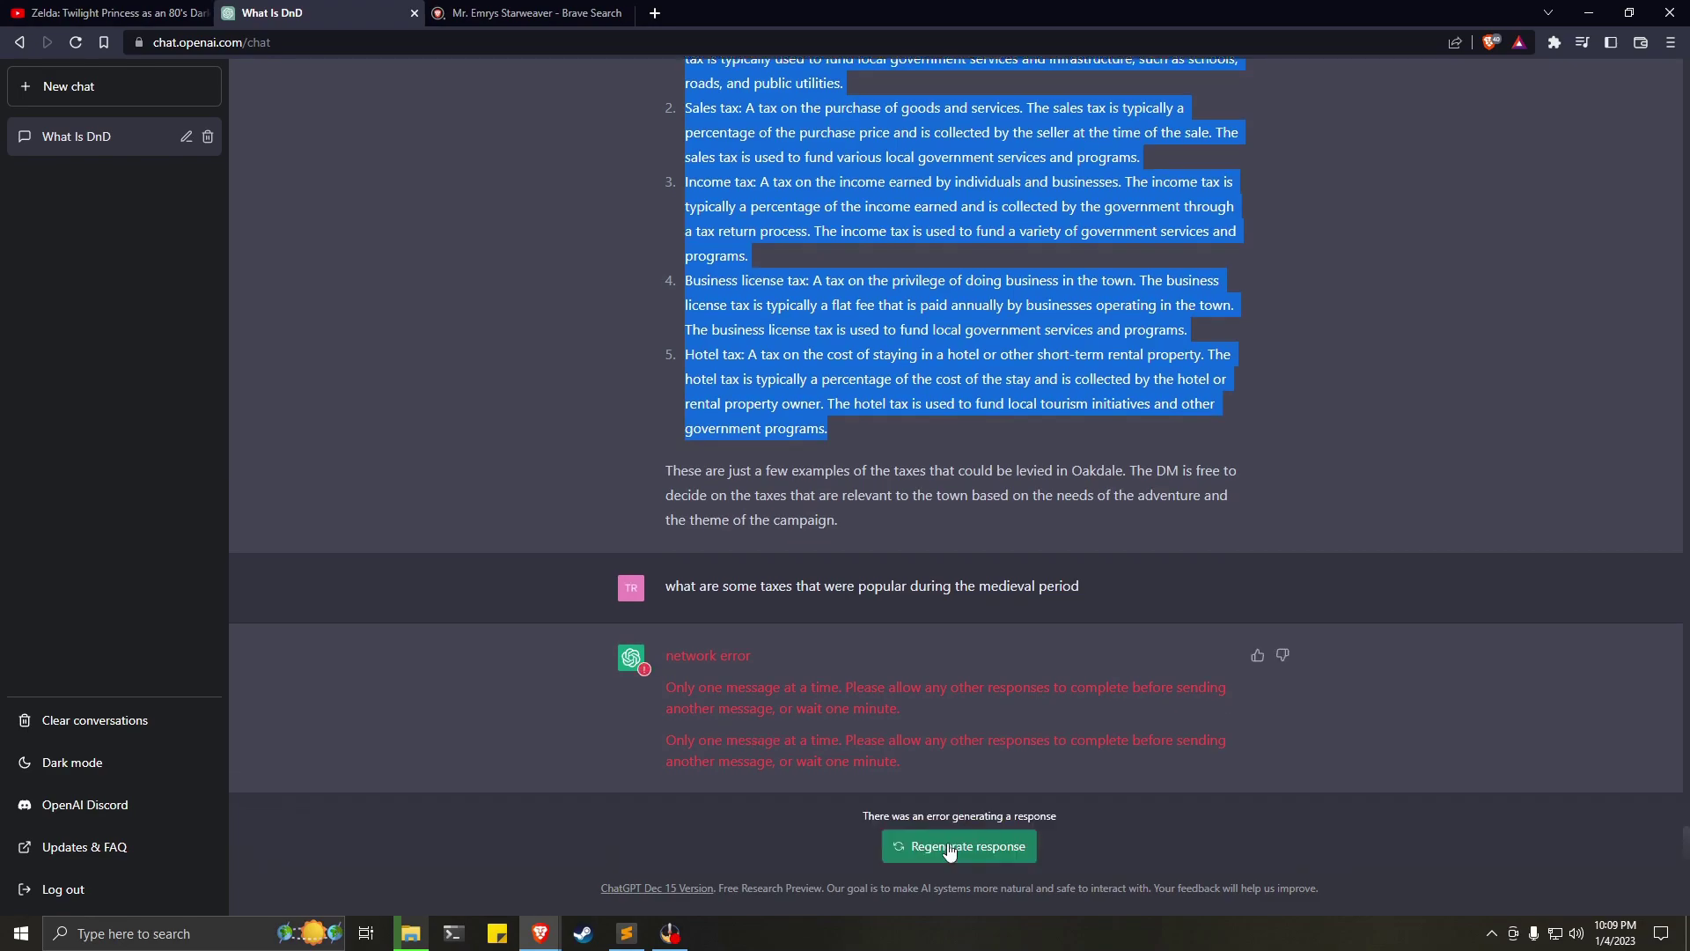
pyautogui.click(938, 703)
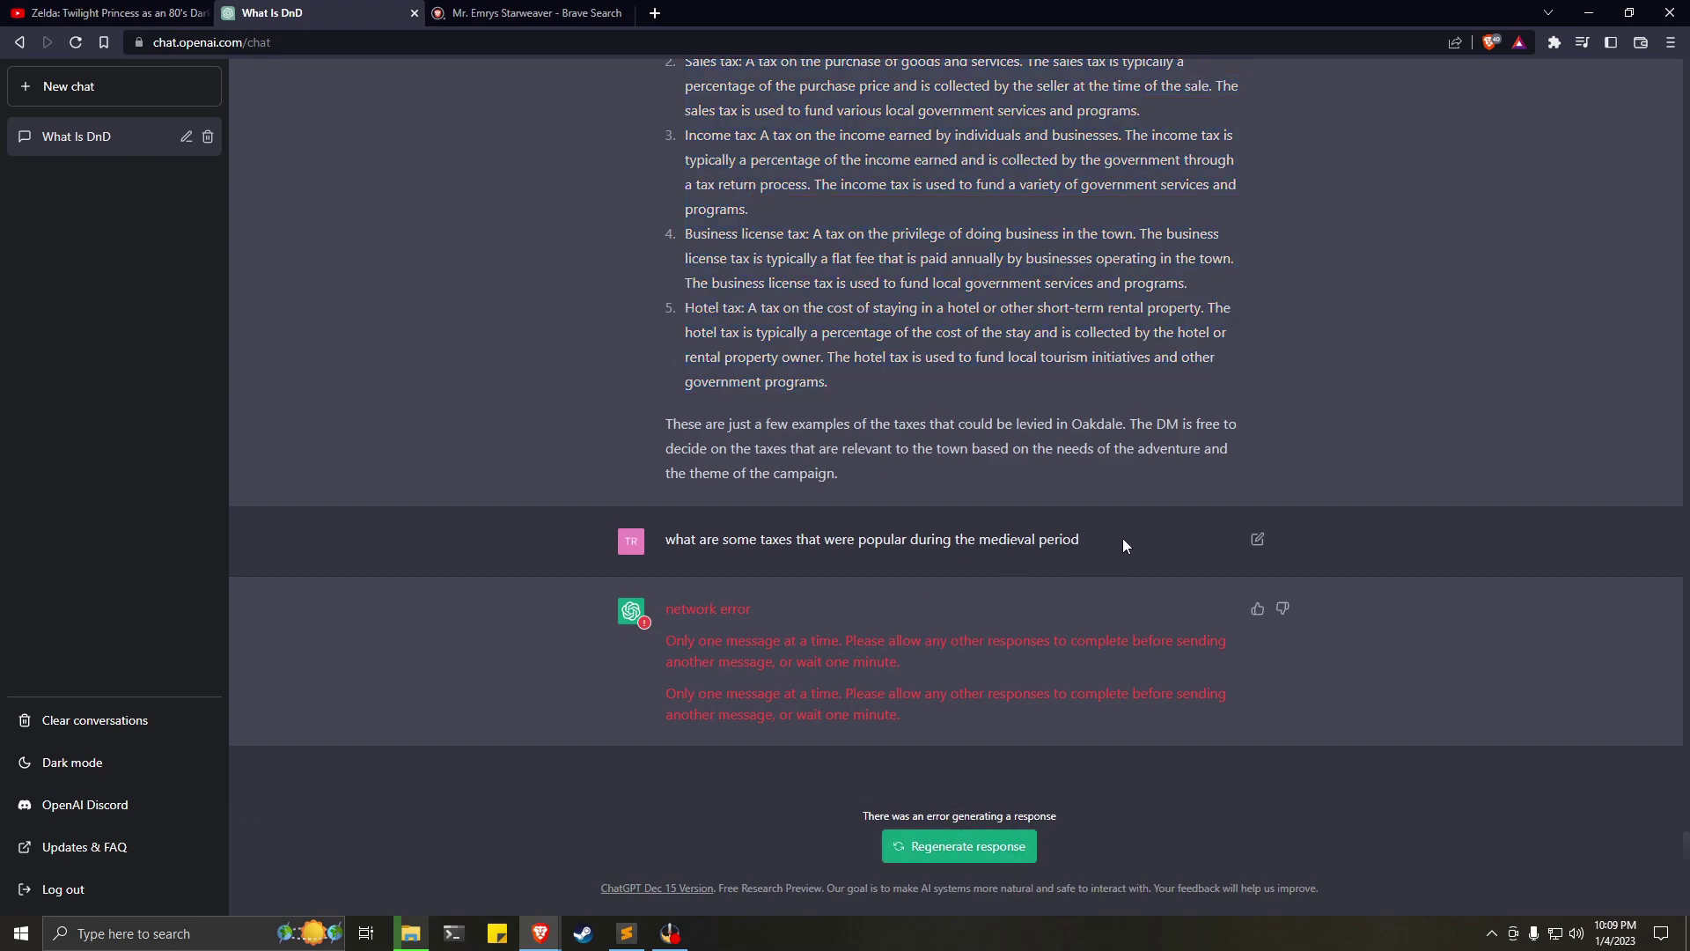
pyautogui.click(1256, 541)
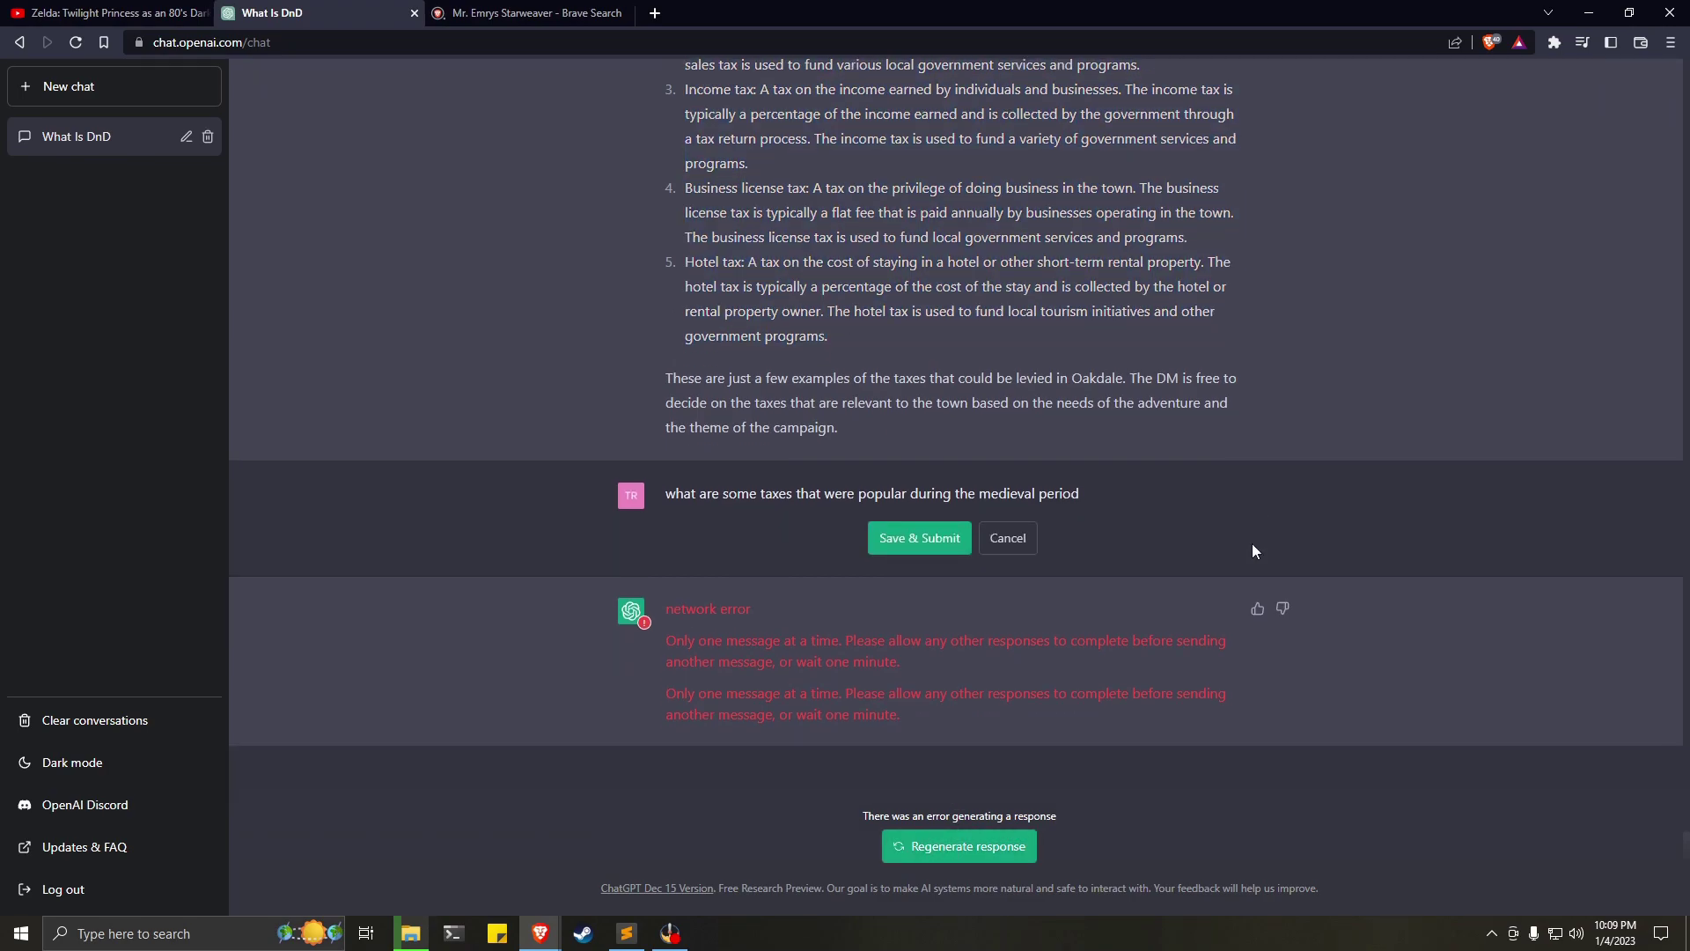